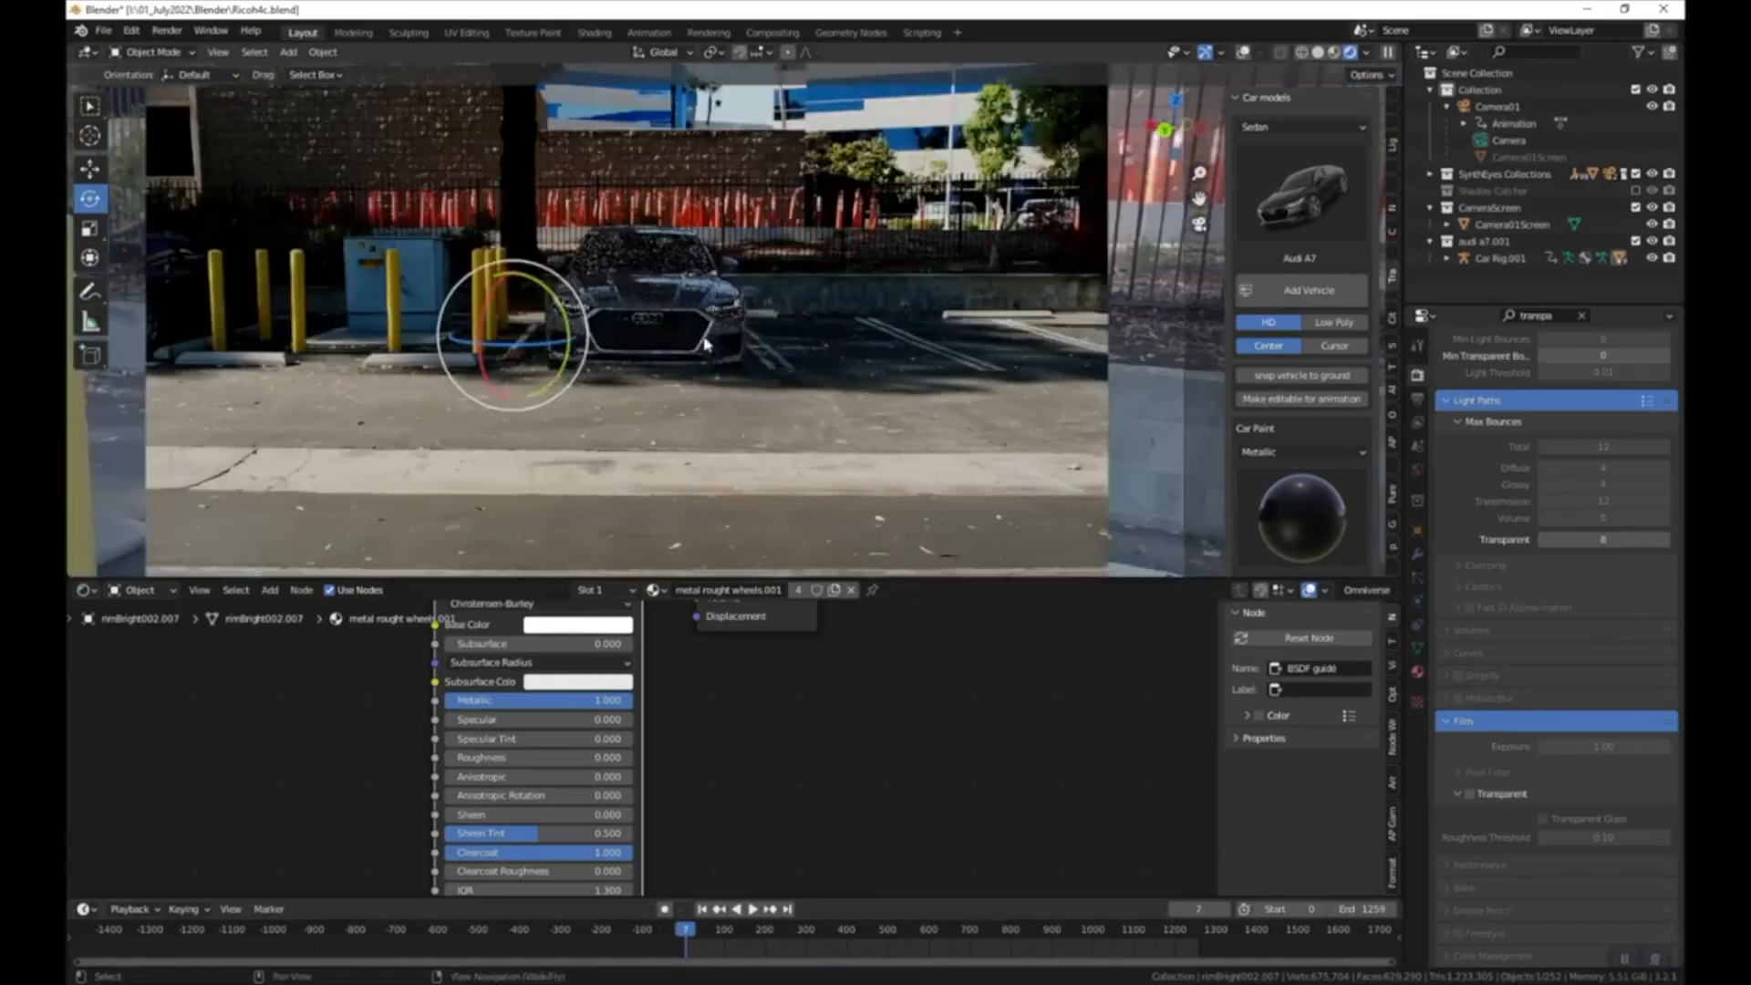
Exclude the CameraScreen collection from the view layer and enable the Transparent film background
{"action": "middle_click_drag", "start_coordinate": [717, 319], "coordinate": [905, 357], "text": "shift"}
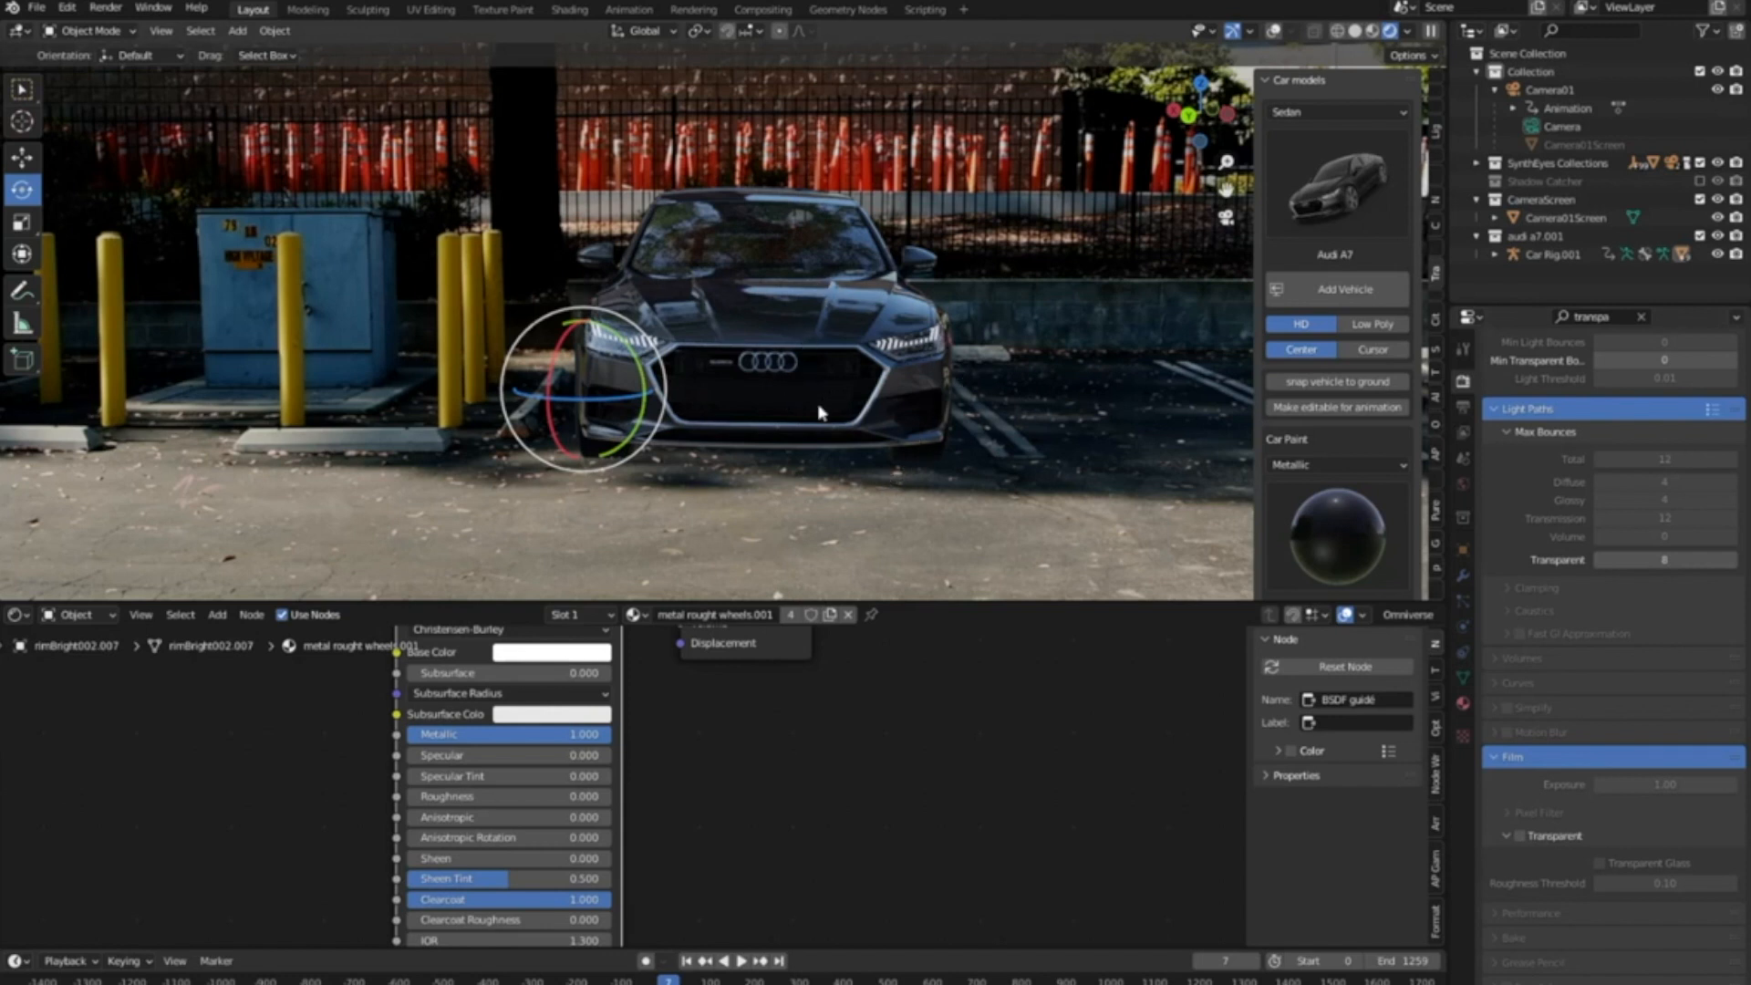
{"action": "key", "text": "g"}
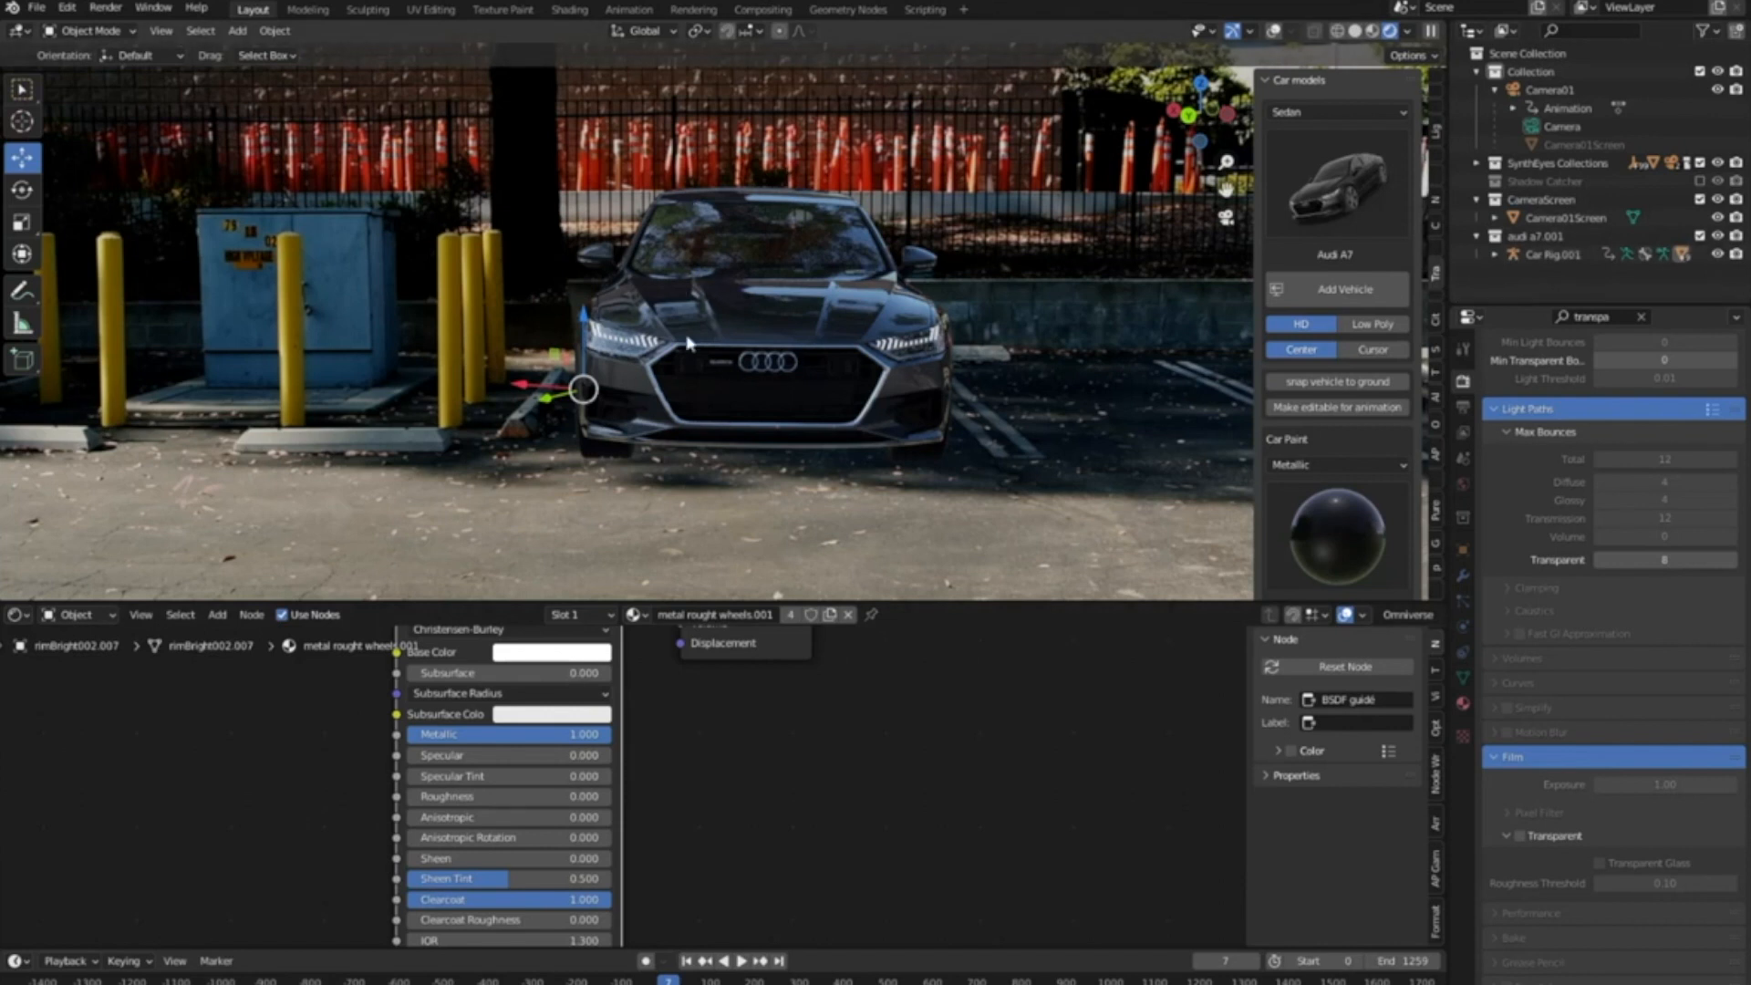
{"action": "left_click", "coordinate": [1698, 198]}
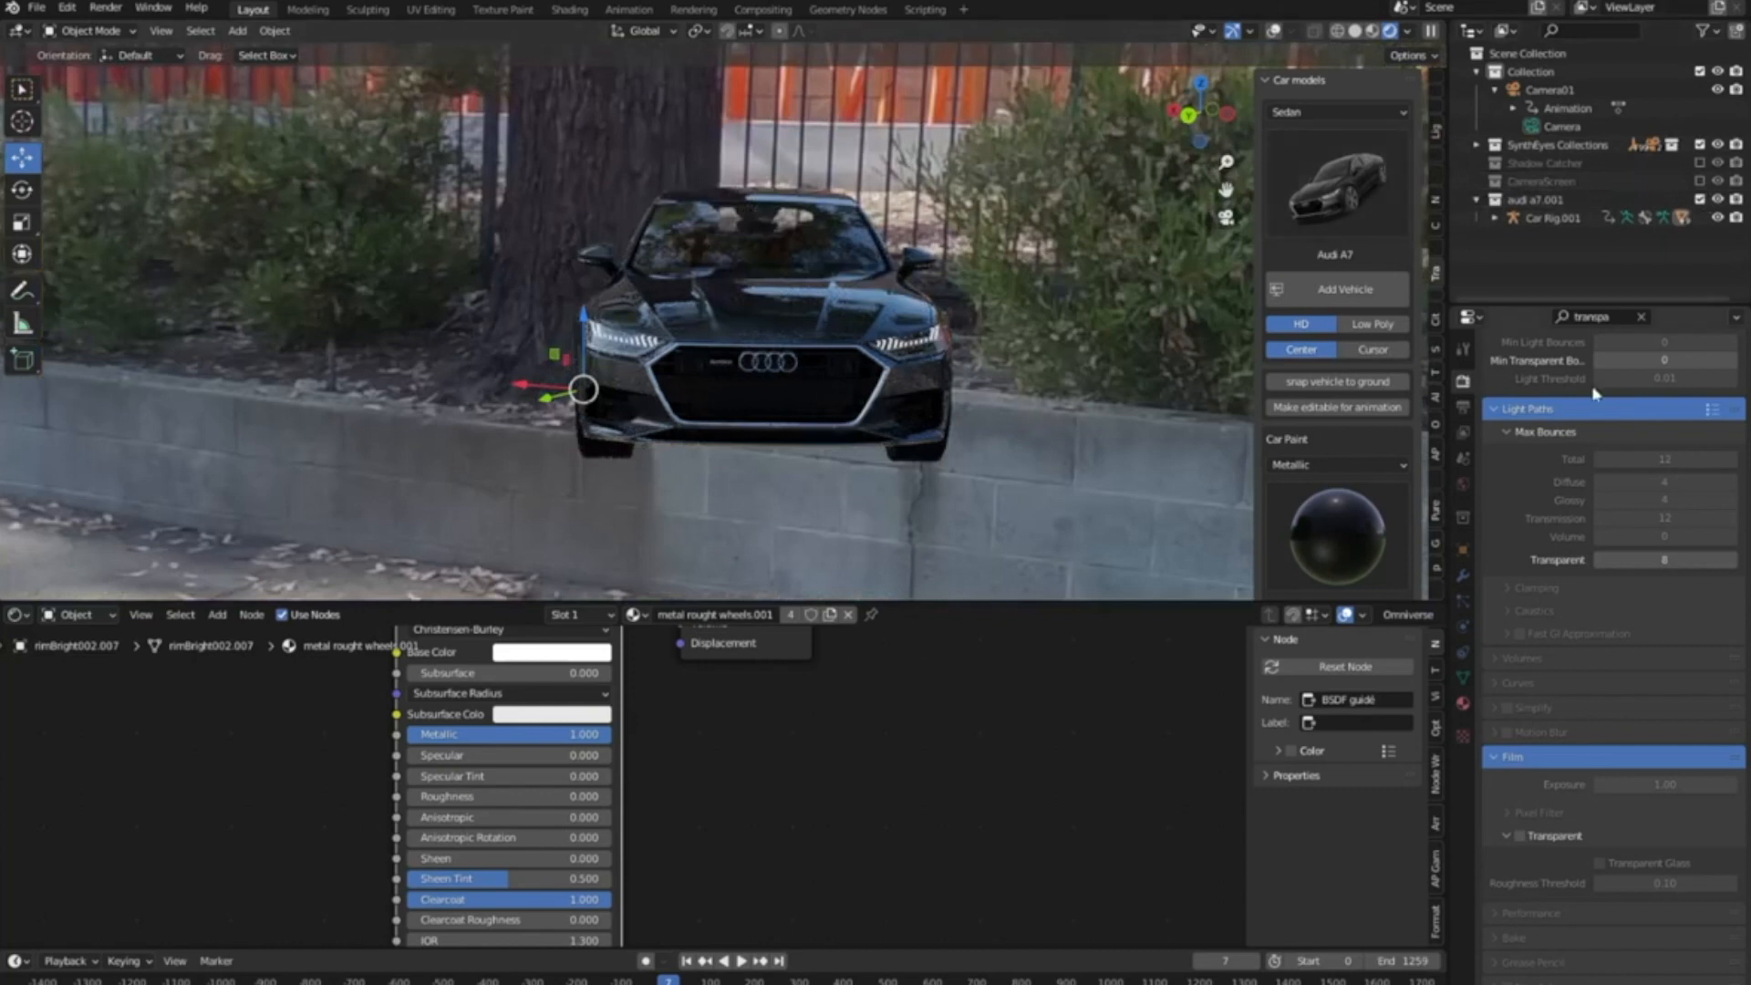
{"action": "left_click", "coordinate": [1600, 319]}
{"action": "left_click", "coordinate": [1520, 833]}
{"action": "left_click", "coordinate": [1519, 834]}
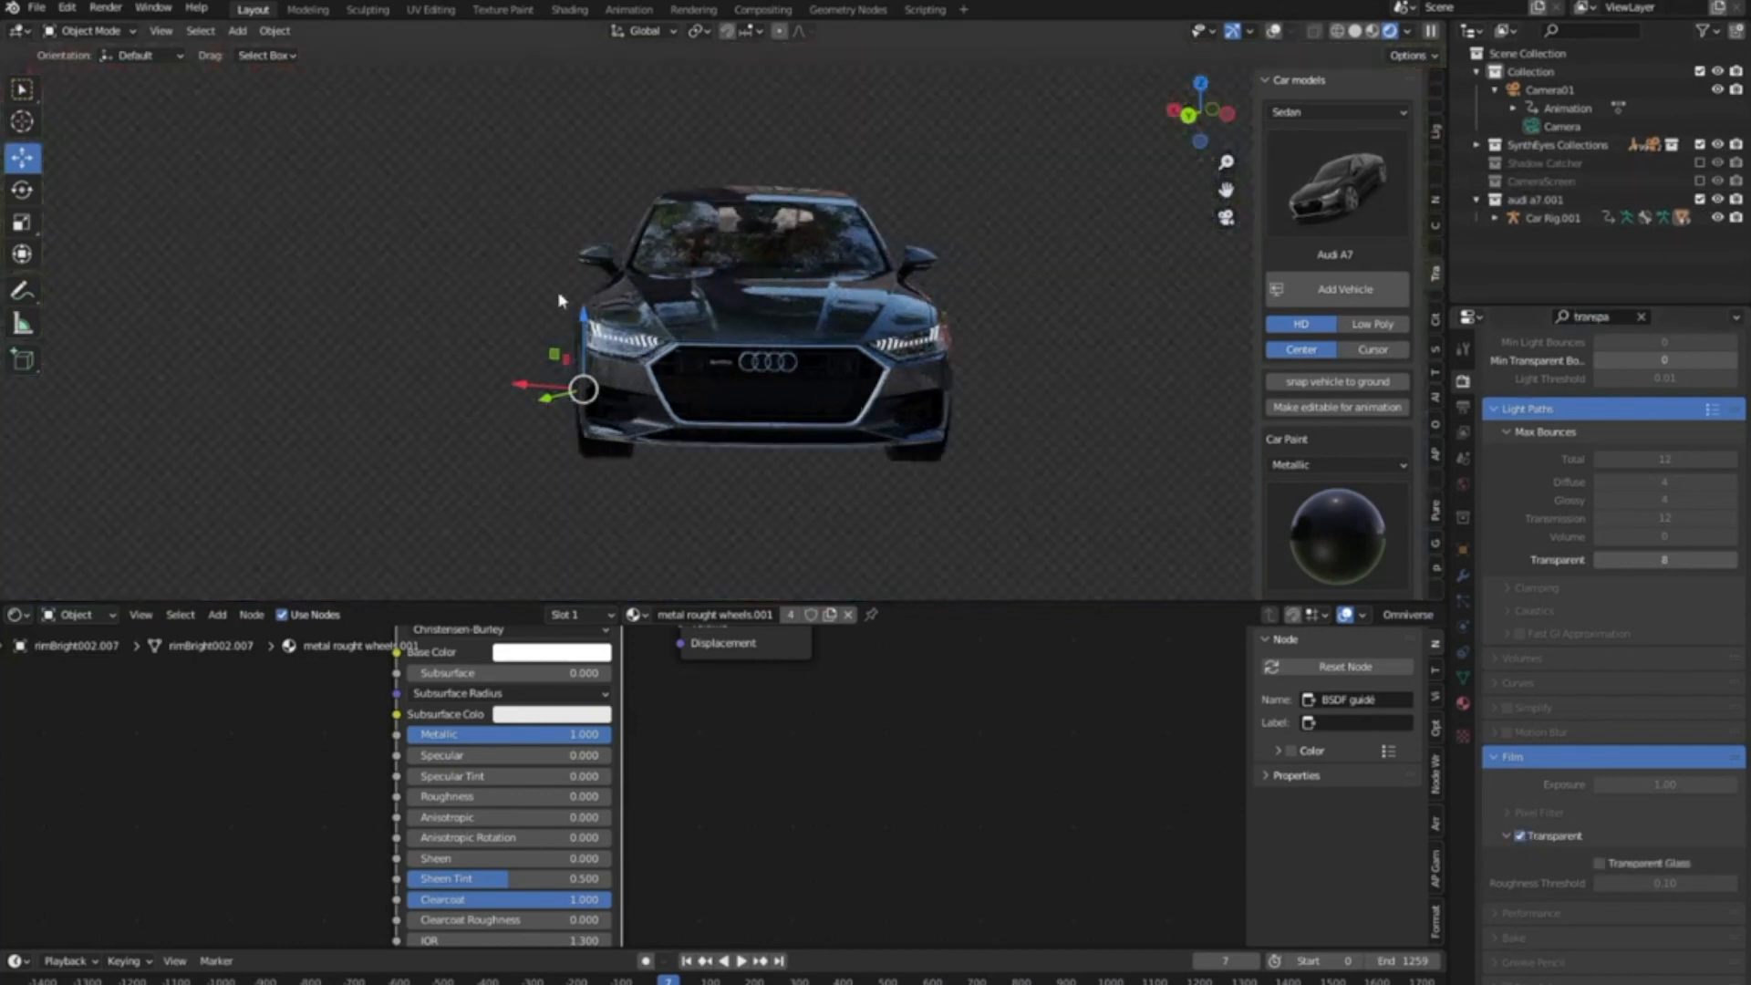
Switch the film's Transparent option off and back on to compare the background seen through the windshield
{"action": "scroll", "coordinate": [562, 328], "scroll_direction": "up", "scroll_amount": 10}
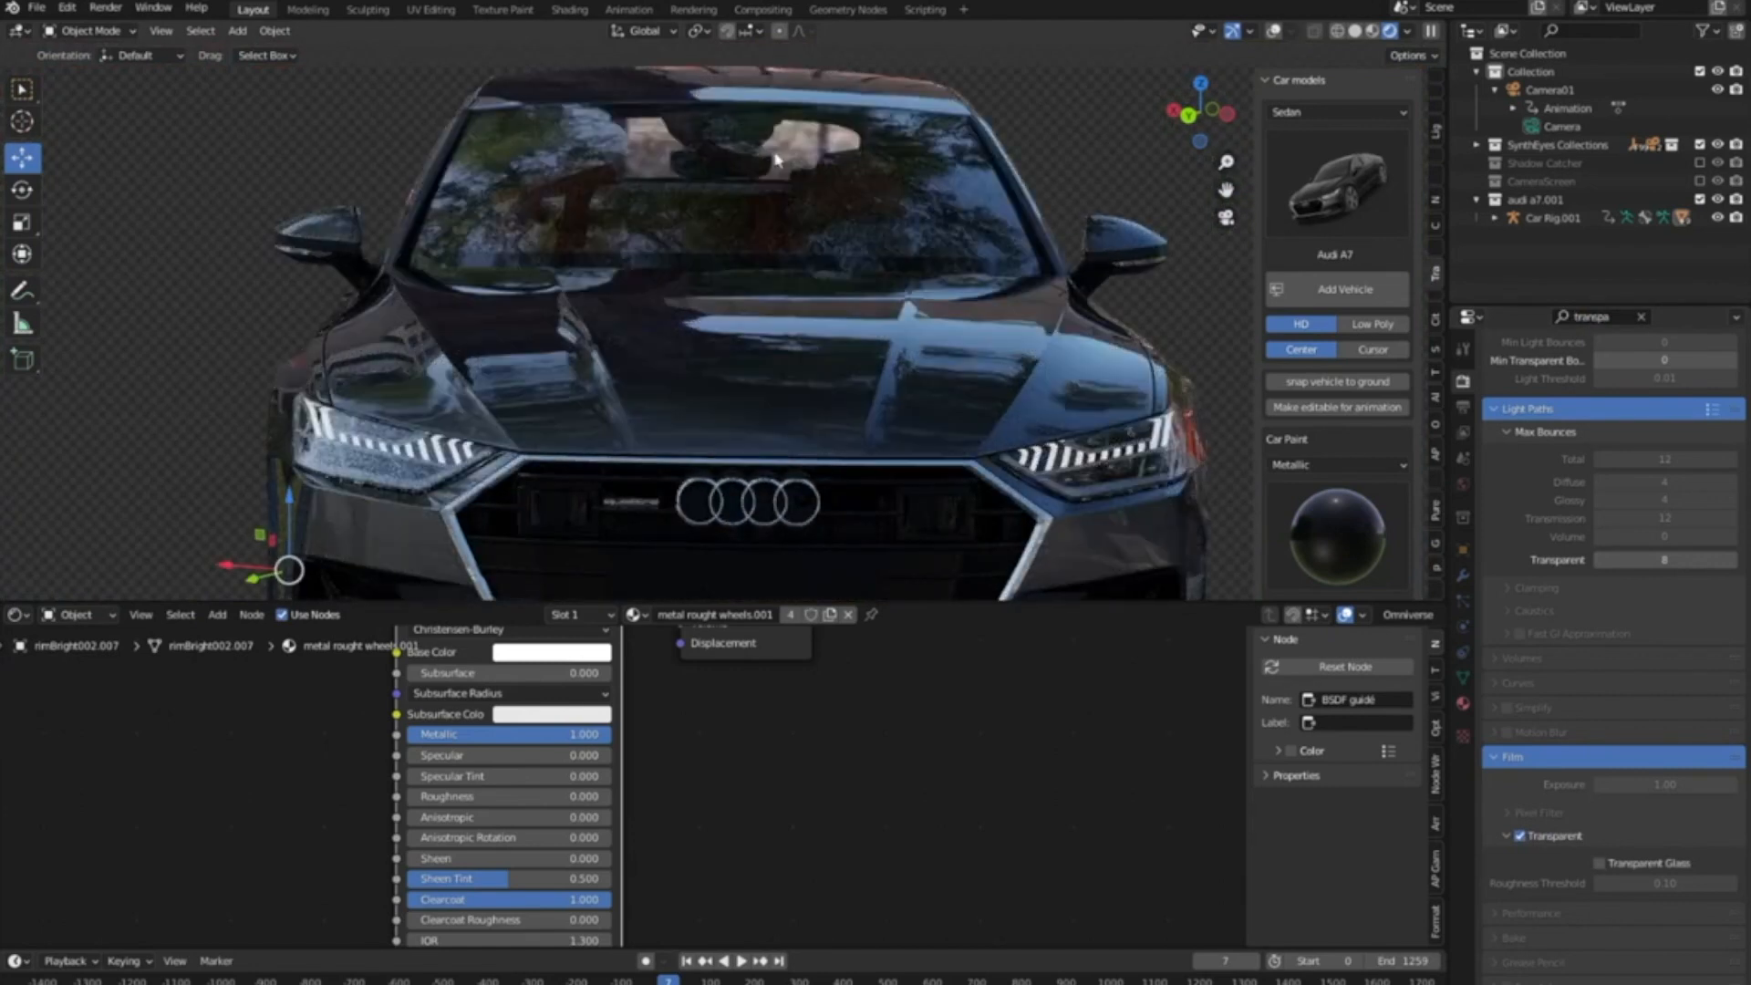
{"action": "scroll", "coordinate": [777, 171], "scroll_direction": "down", "scroll_amount": 6}
{"action": "scroll", "coordinate": [790, 242], "scroll_direction": "up", "scroll_amount": 2}
{"action": "scroll", "coordinate": [789, 256], "scroll_direction": "up", "scroll_amount": 2}
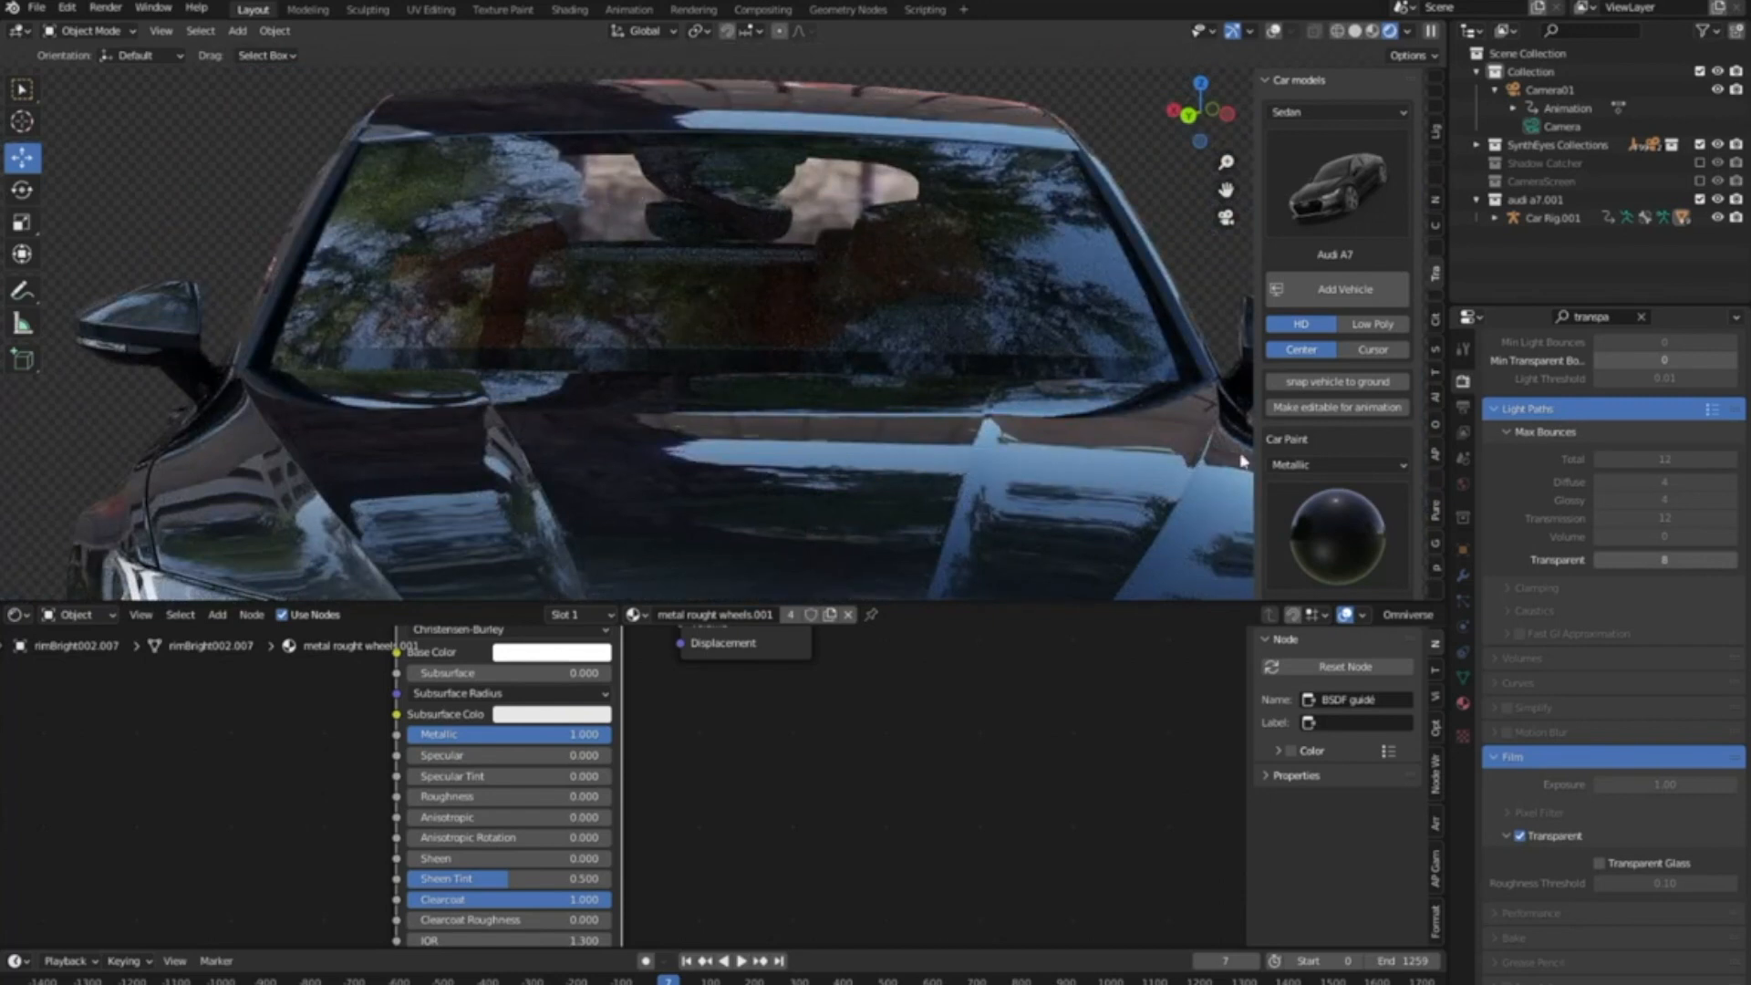
{"action": "left_click", "coordinate": [1520, 836]}
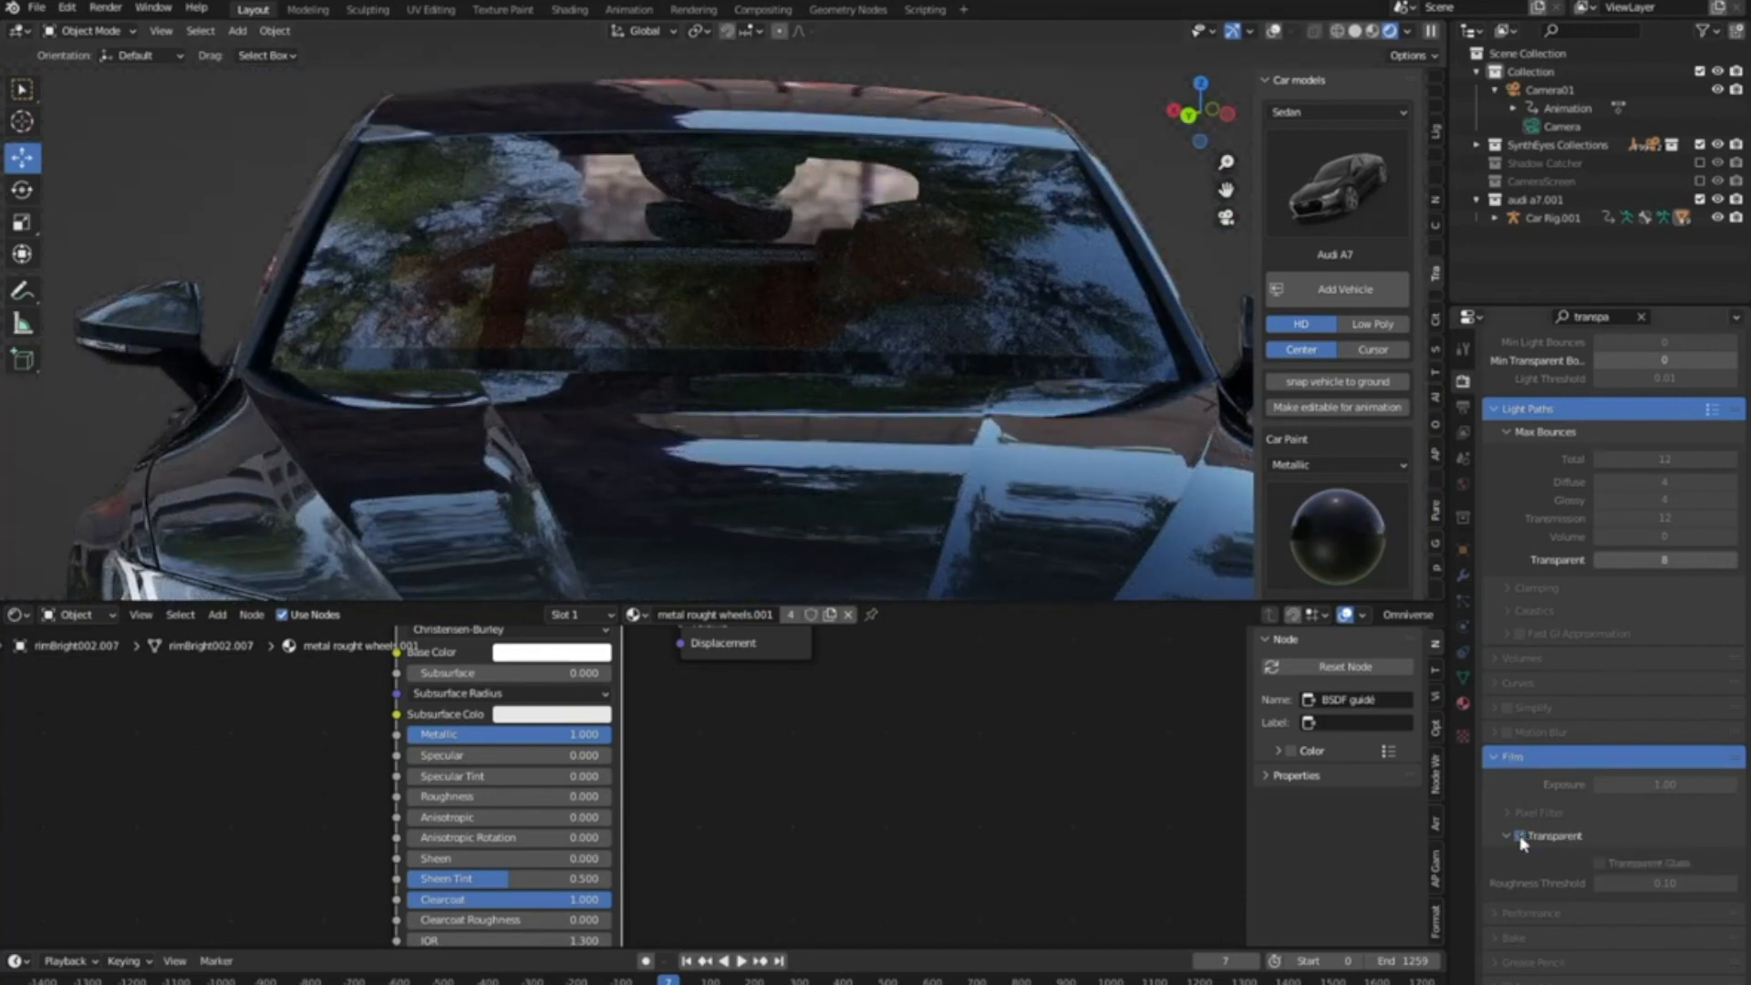
{"action": "left_click", "coordinate": [1519, 837]}
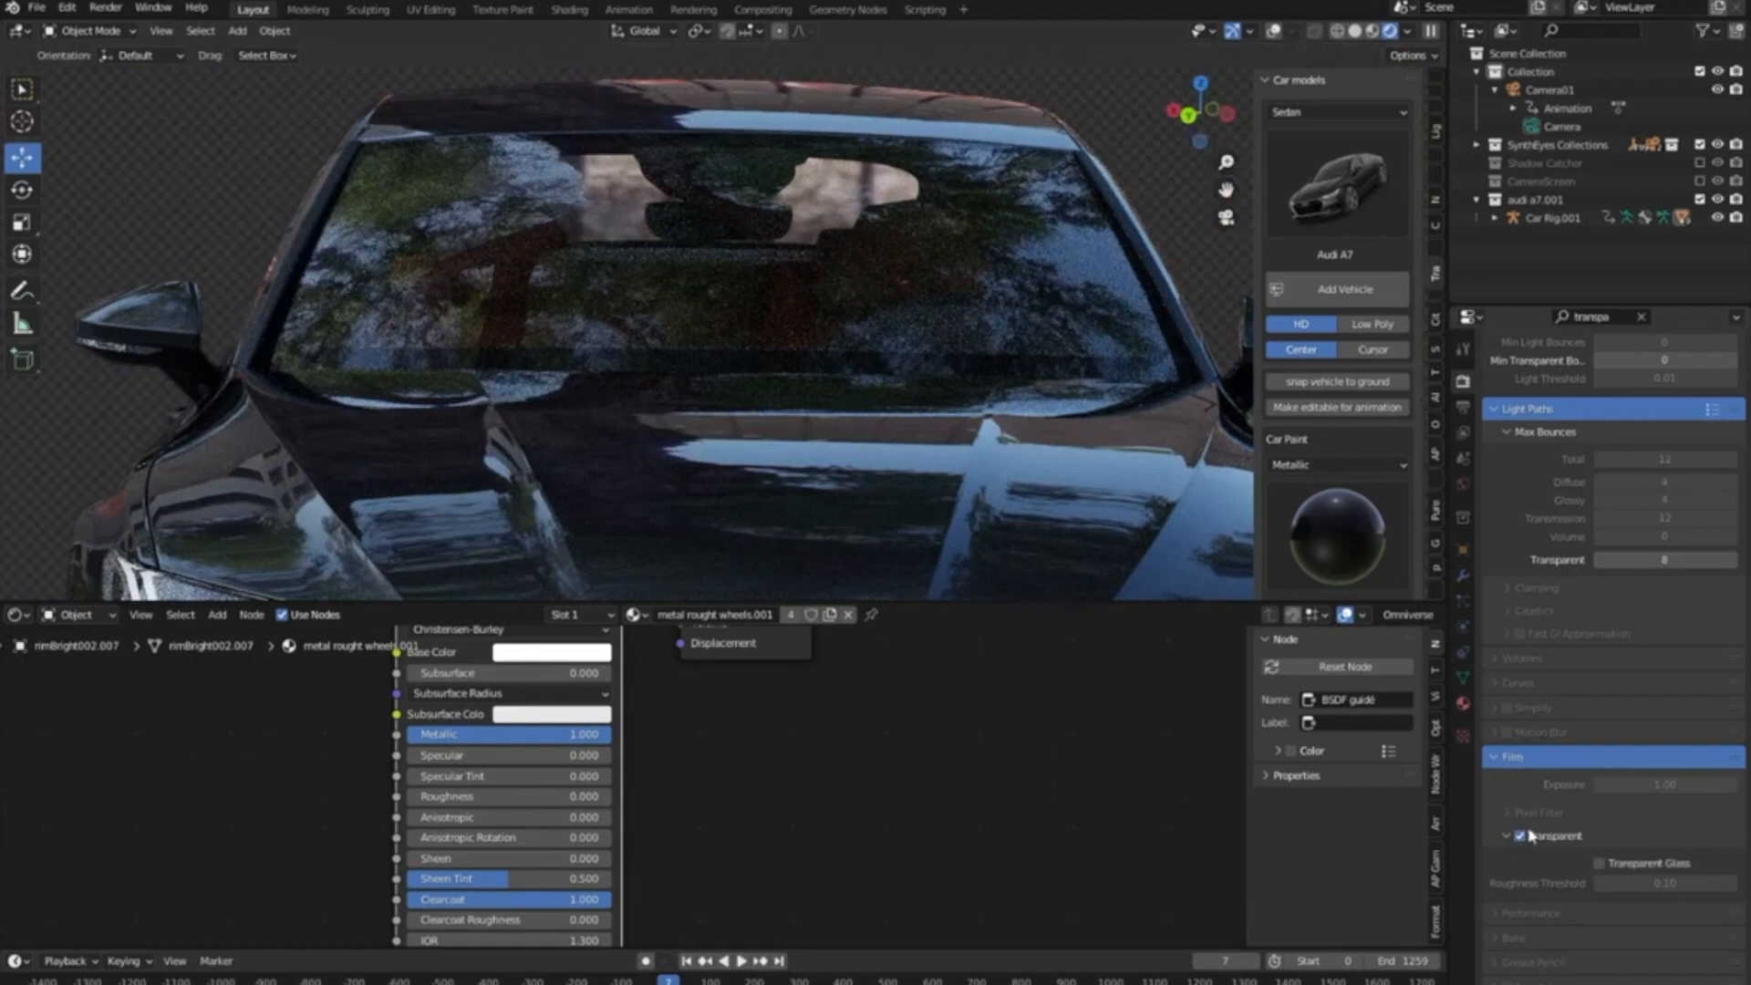
Include the CameraScreen collection in the view layer again and inspect the car's windshield against the footage
{"action": "left_click", "coordinate": [1698, 180]}
{"action": "scroll", "coordinate": [911, 133], "scroll_direction": "down", "scroll_amount": 4}
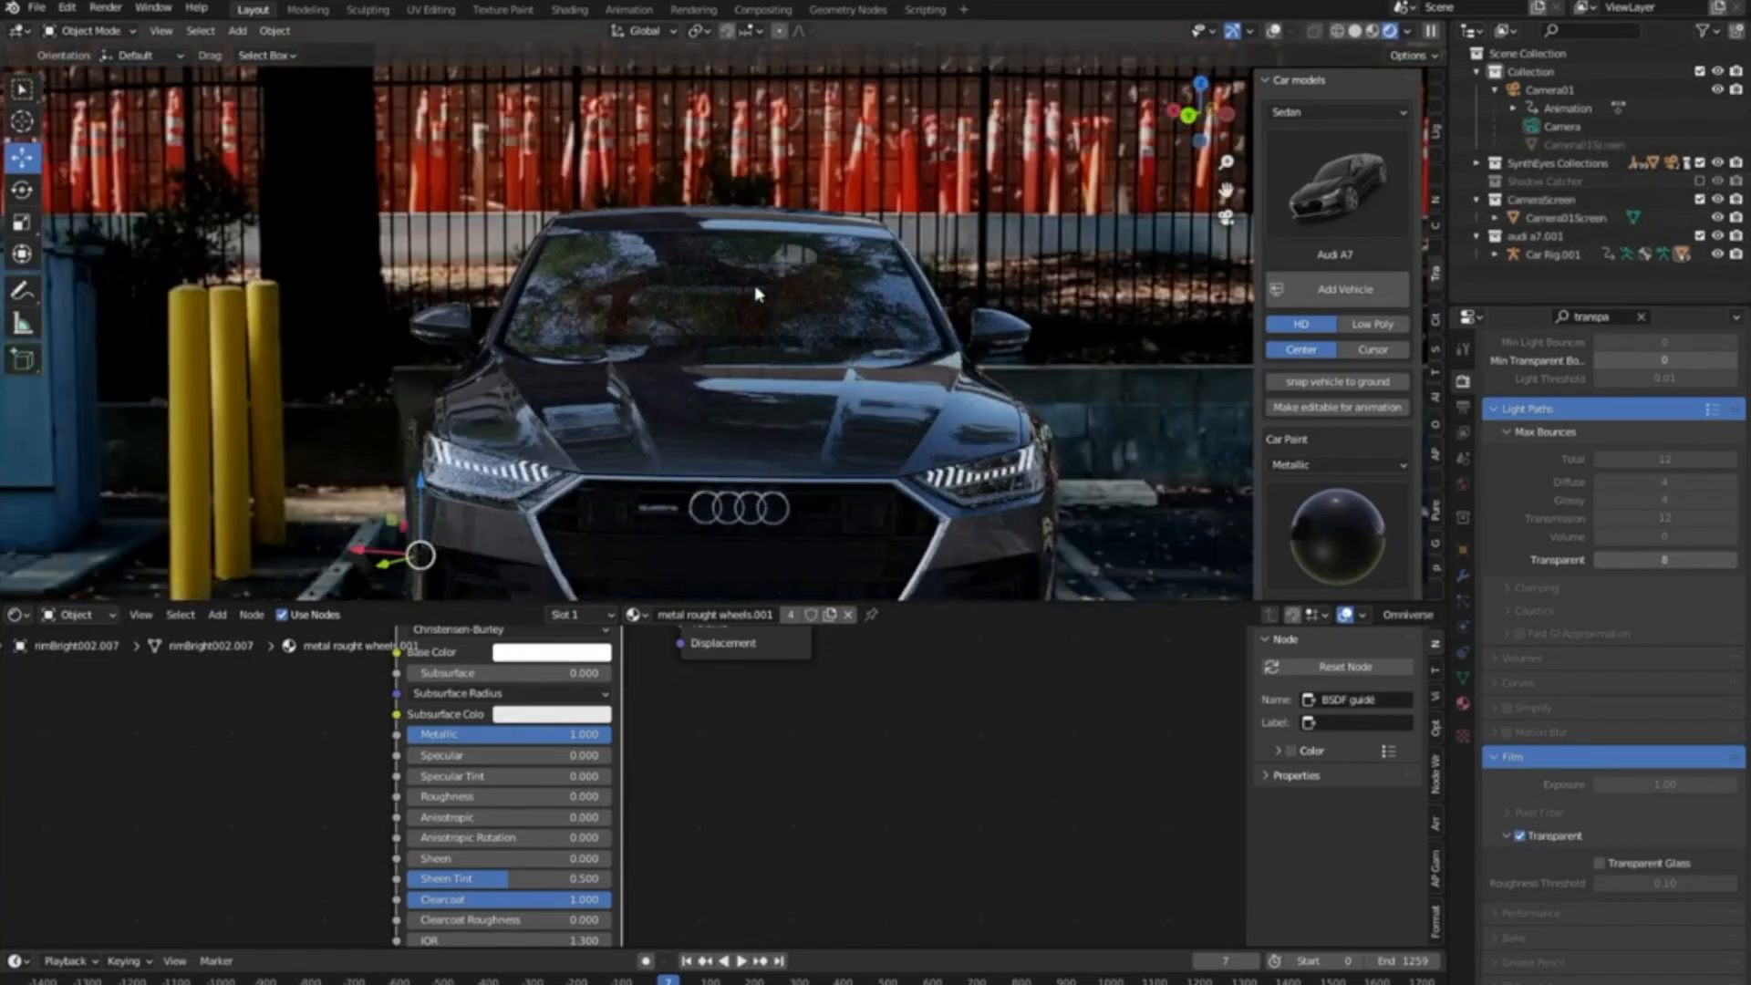
{"action": "scroll", "coordinate": [761, 255], "scroll_direction": "up", "scroll_amount": 4}
{"action": "scroll", "coordinate": [838, 210], "scroll_direction": "down", "scroll_amount": 3}
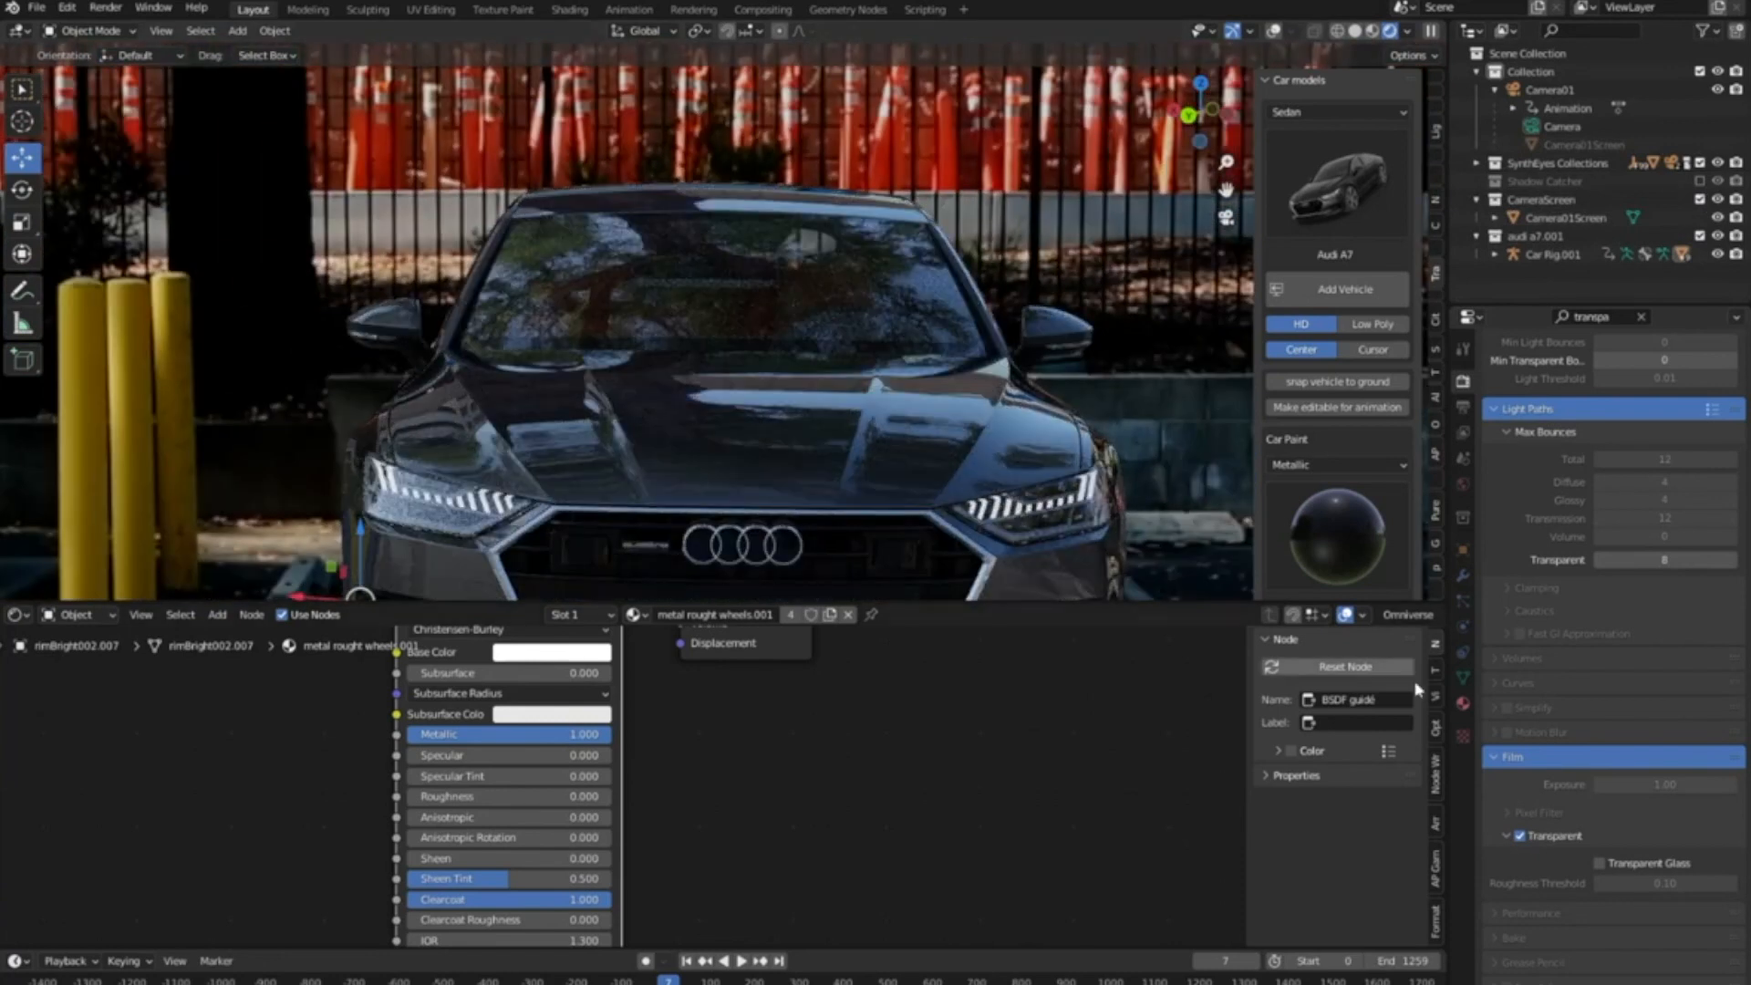
Exclude the CameraScreen and audi a7.001 collections, and include both again to compare the layers
{"action": "left_click", "coordinate": [1698, 199]}
{"action": "left_click", "coordinate": [1699, 198]}
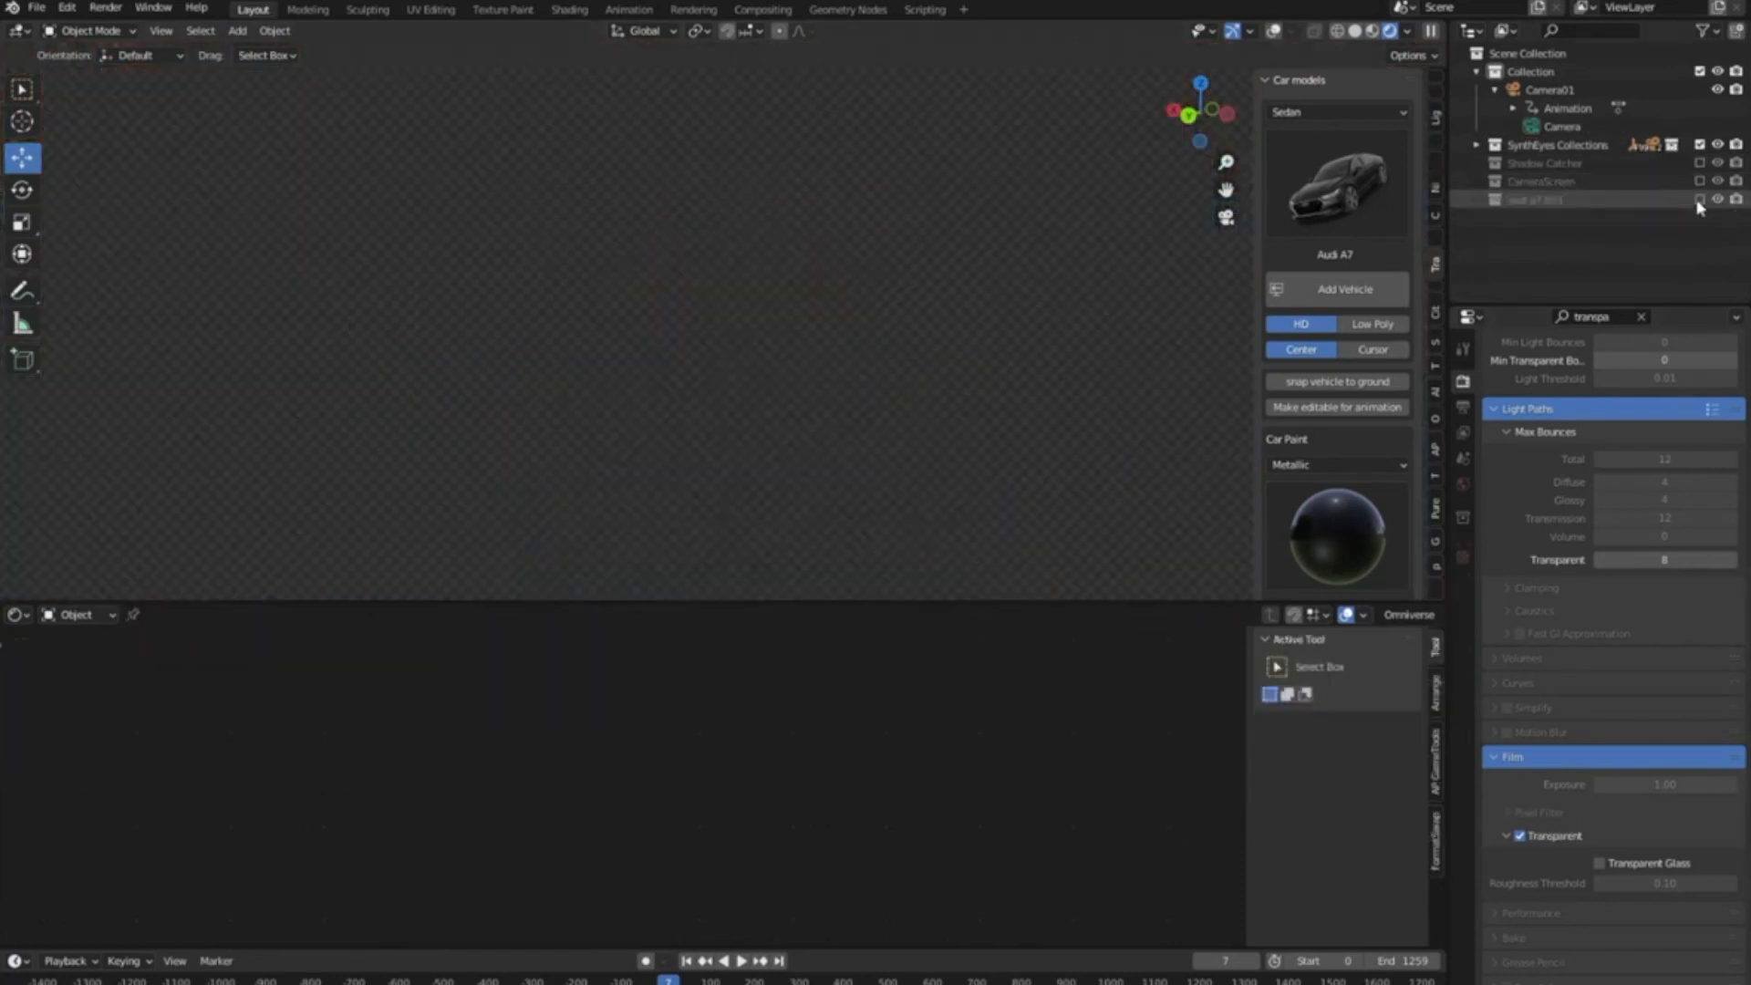
{"action": "left_click", "coordinate": [1700, 198]}
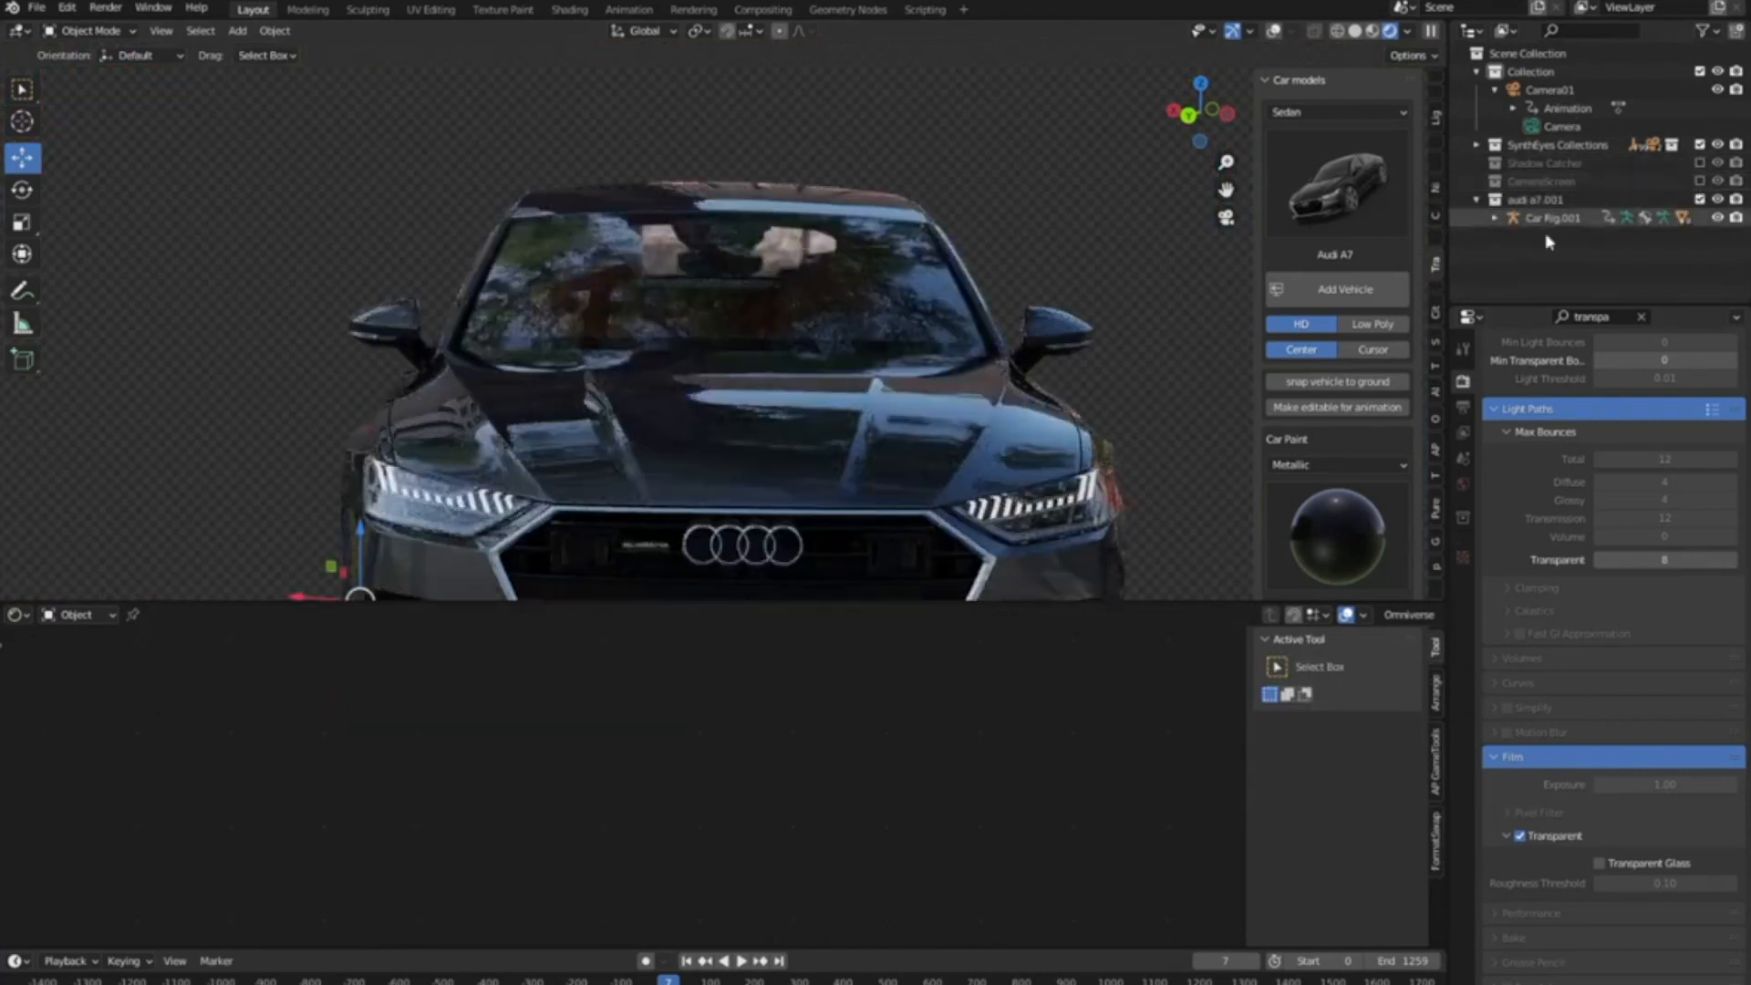
{"action": "left_click", "coordinate": [1699, 181]}
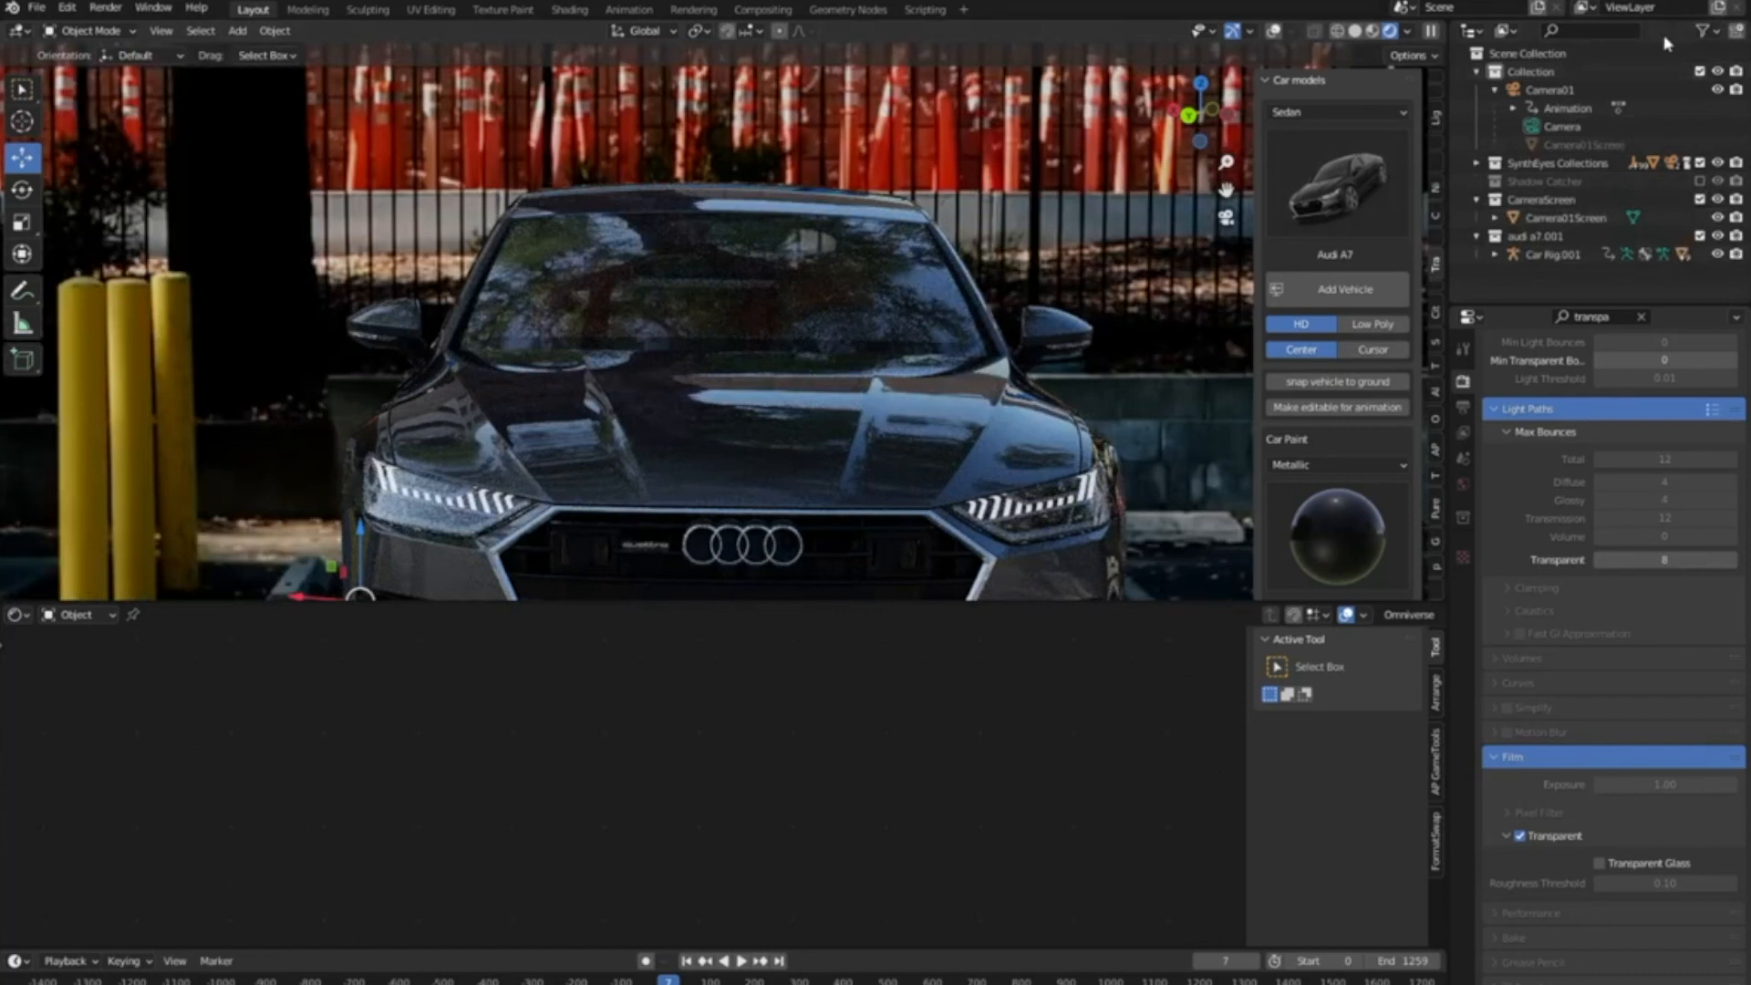
Show the Holdout restriction toggle in the outliner and turn on holdout for the CameraScreen collection
{"action": "left_click", "coordinate": [1711, 32]}
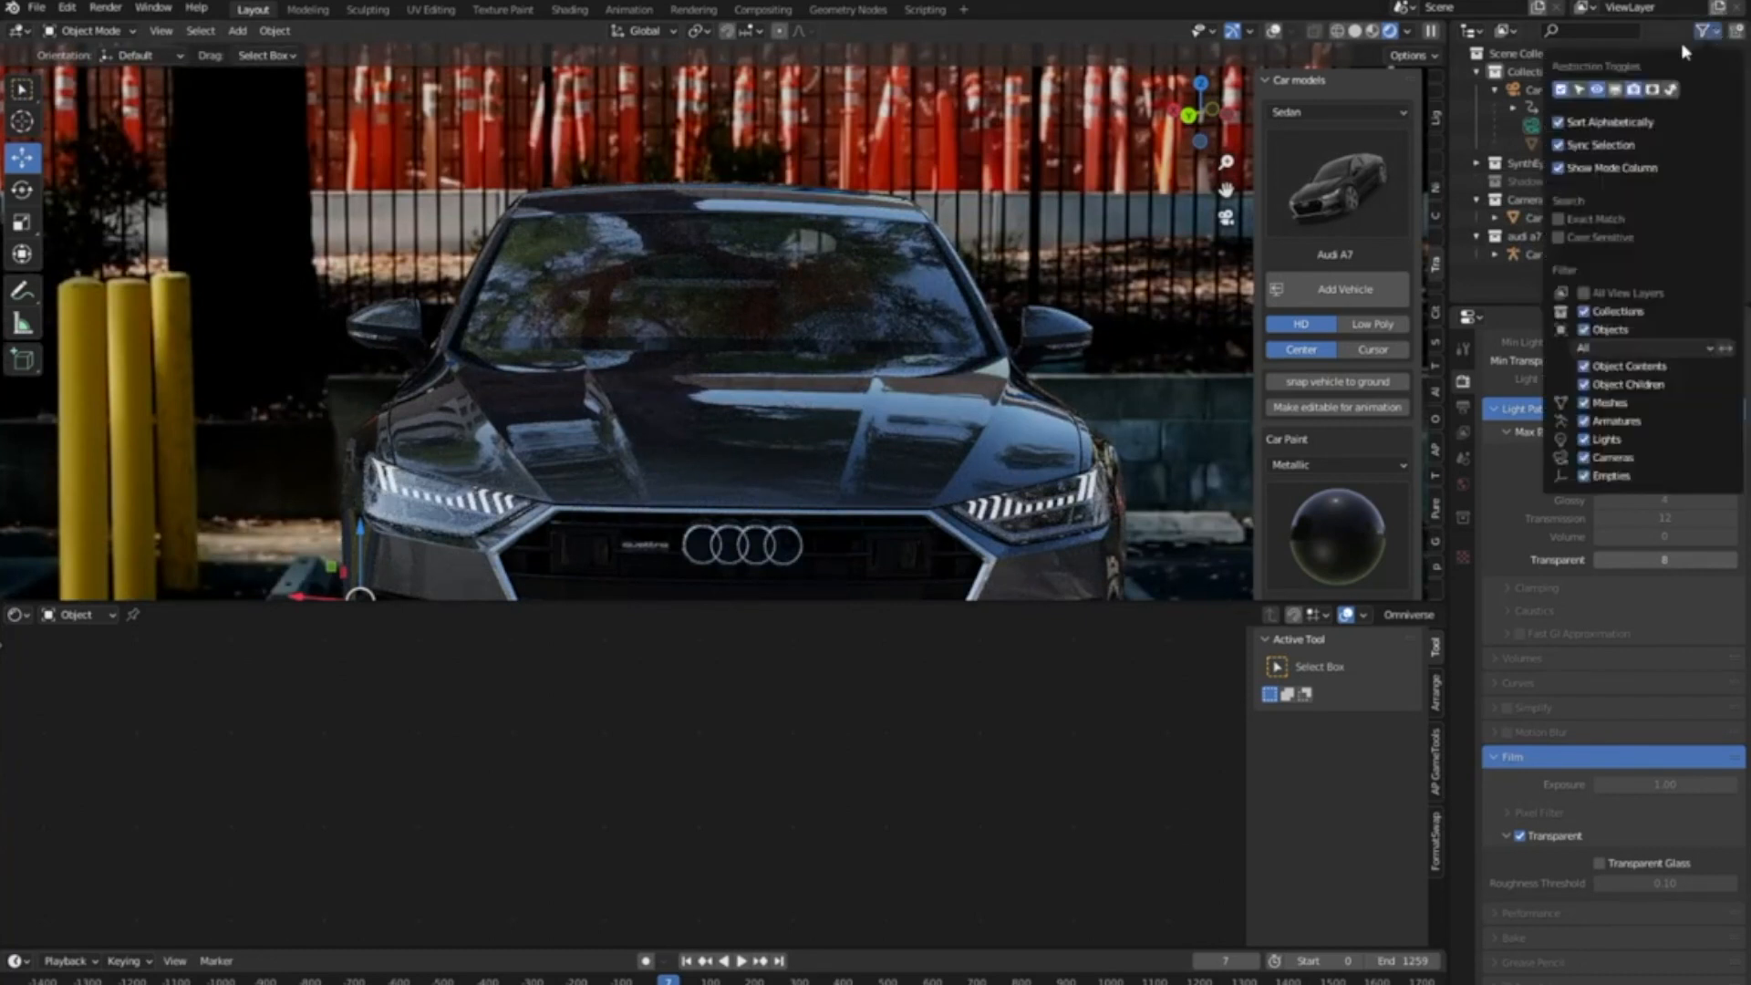
{"action": "left_click", "coordinate": [1671, 89]}
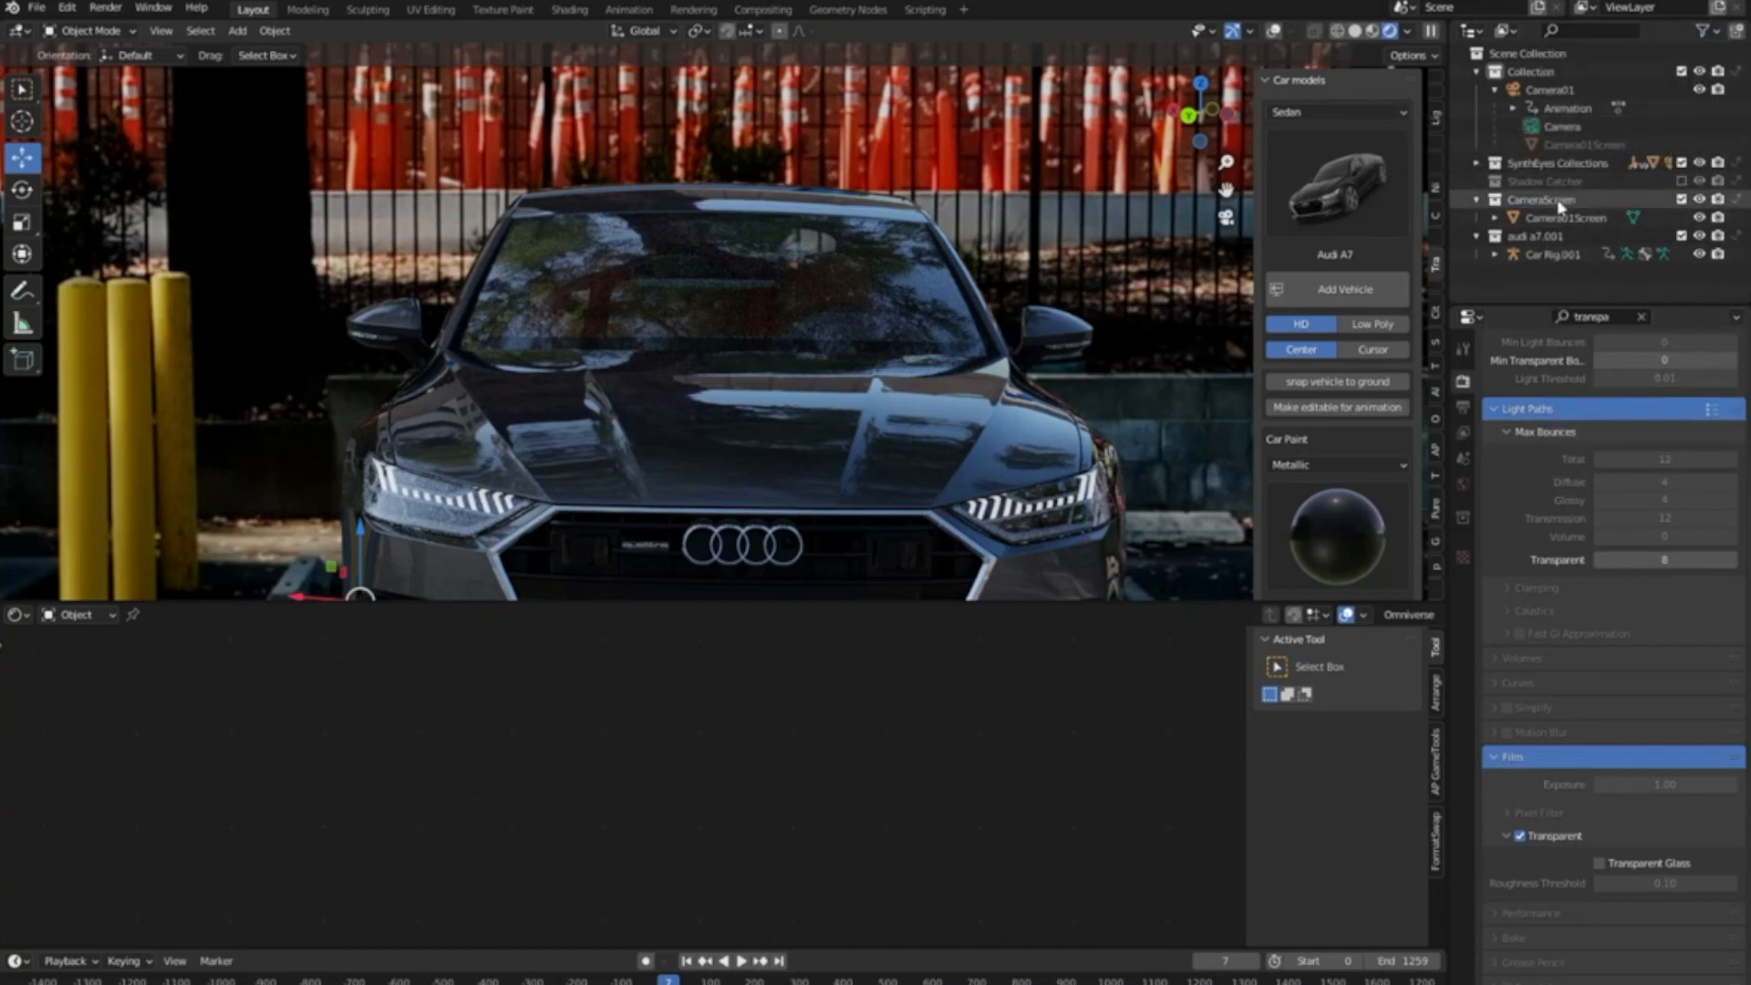
{"action": "left_click", "coordinate": [1736, 199]}
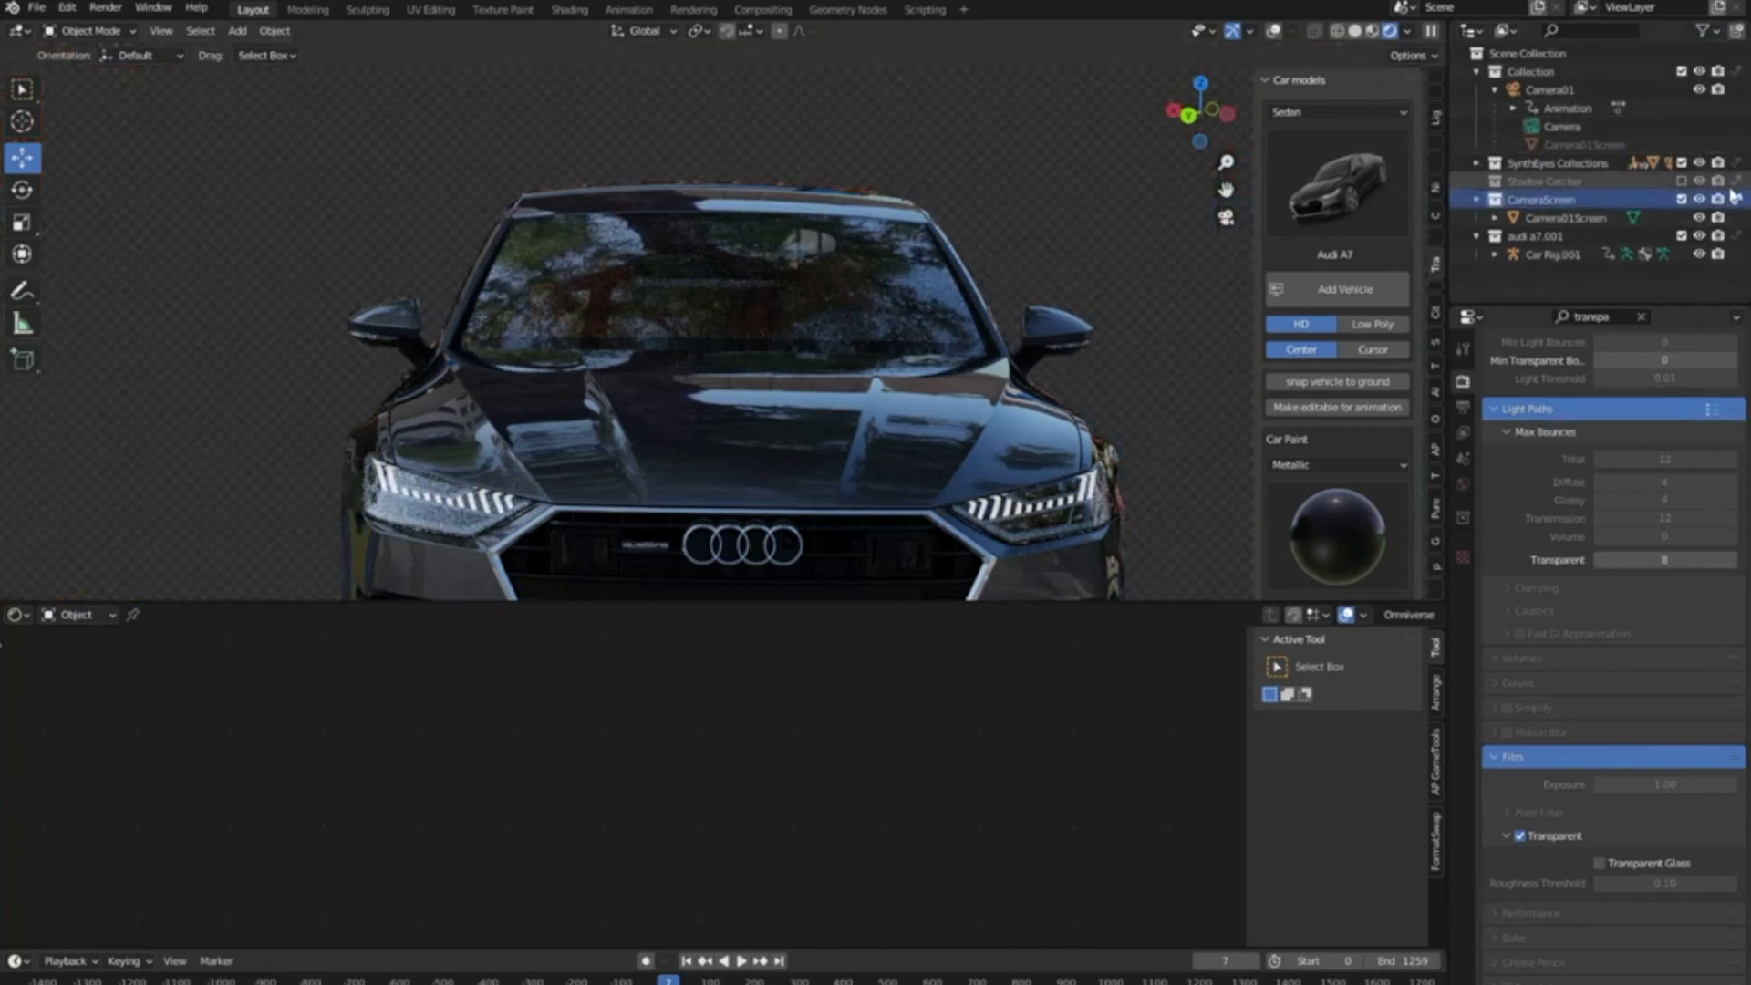
{"action": "left_click", "coordinate": [1738, 199]}
{"action": "left_click", "coordinate": [1738, 200]}
{"action": "left_click", "coordinate": [1738, 200]}
{"action": "left_click", "coordinate": [1738, 199]}
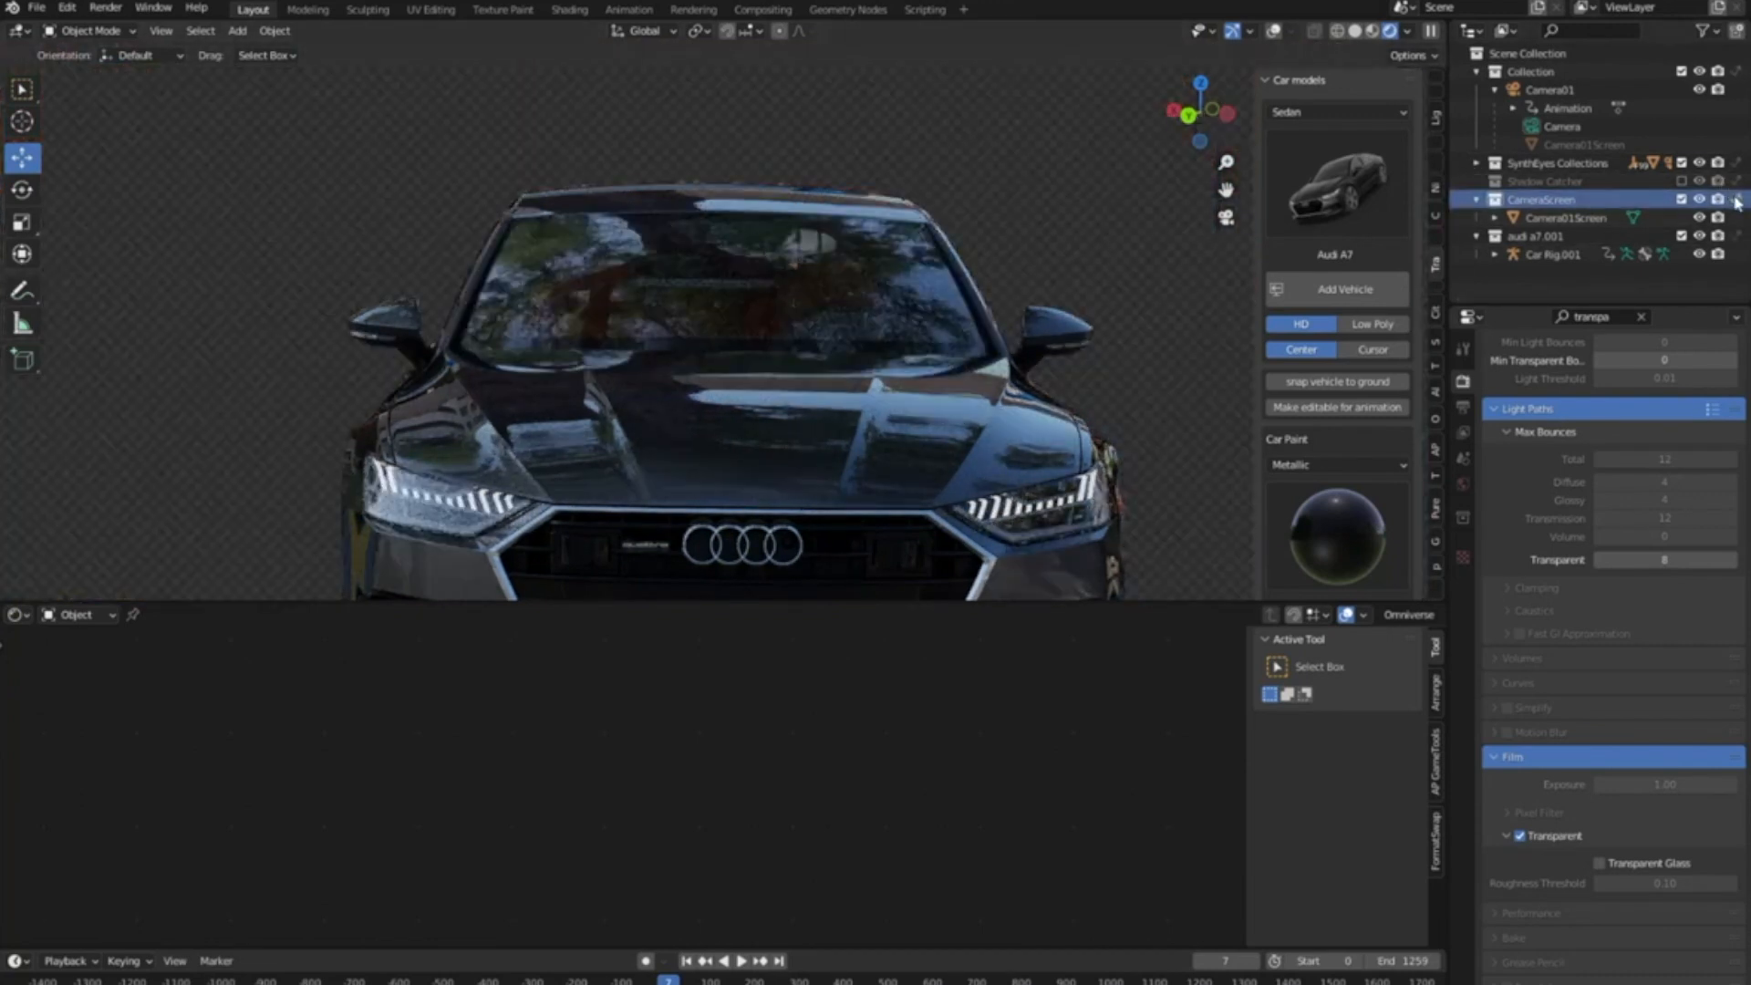
{"action": "scroll", "coordinate": [763, 303], "scroll_direction": "down", "scroll_amount": 3}
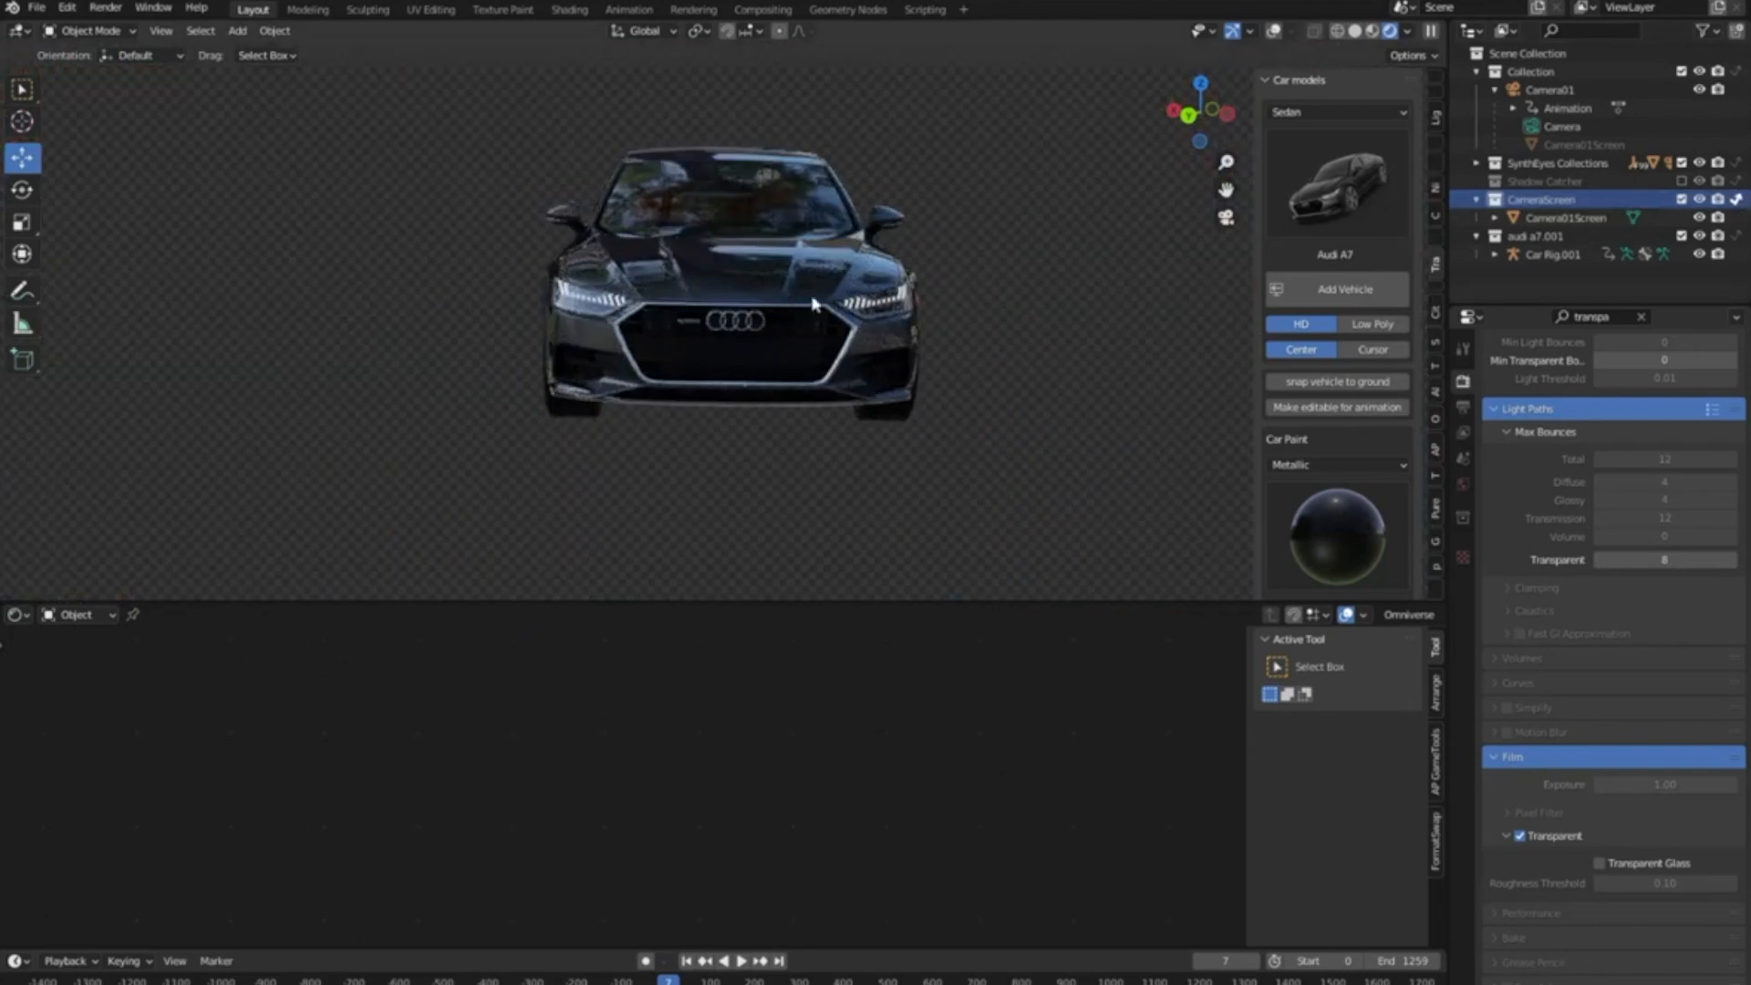
{"action": "scroll", "coordinate": [807, 256], "scroll_direction": "down", "scroll_amount": 2}
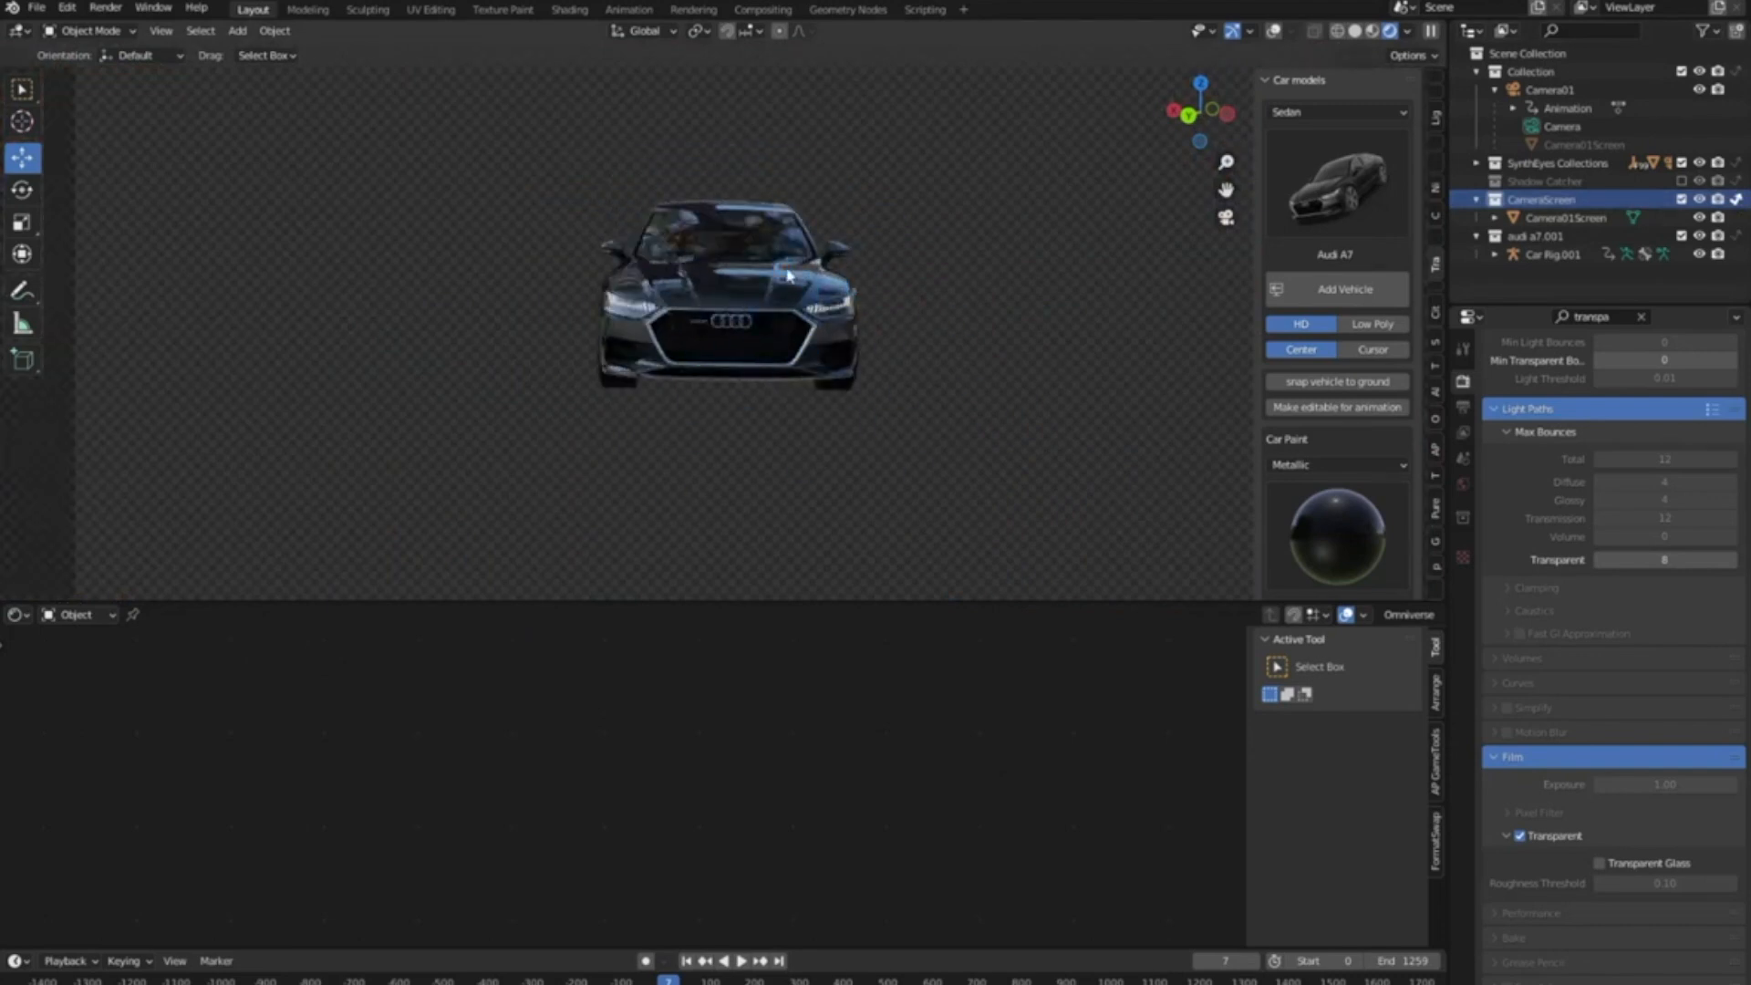
Clear the property search filter, set the render Max Samples to 128 and render the current frame
{"action": "scroll", "coordinate": [1567, 527], "scroll_direction": "up", "scroll_amount": 8}
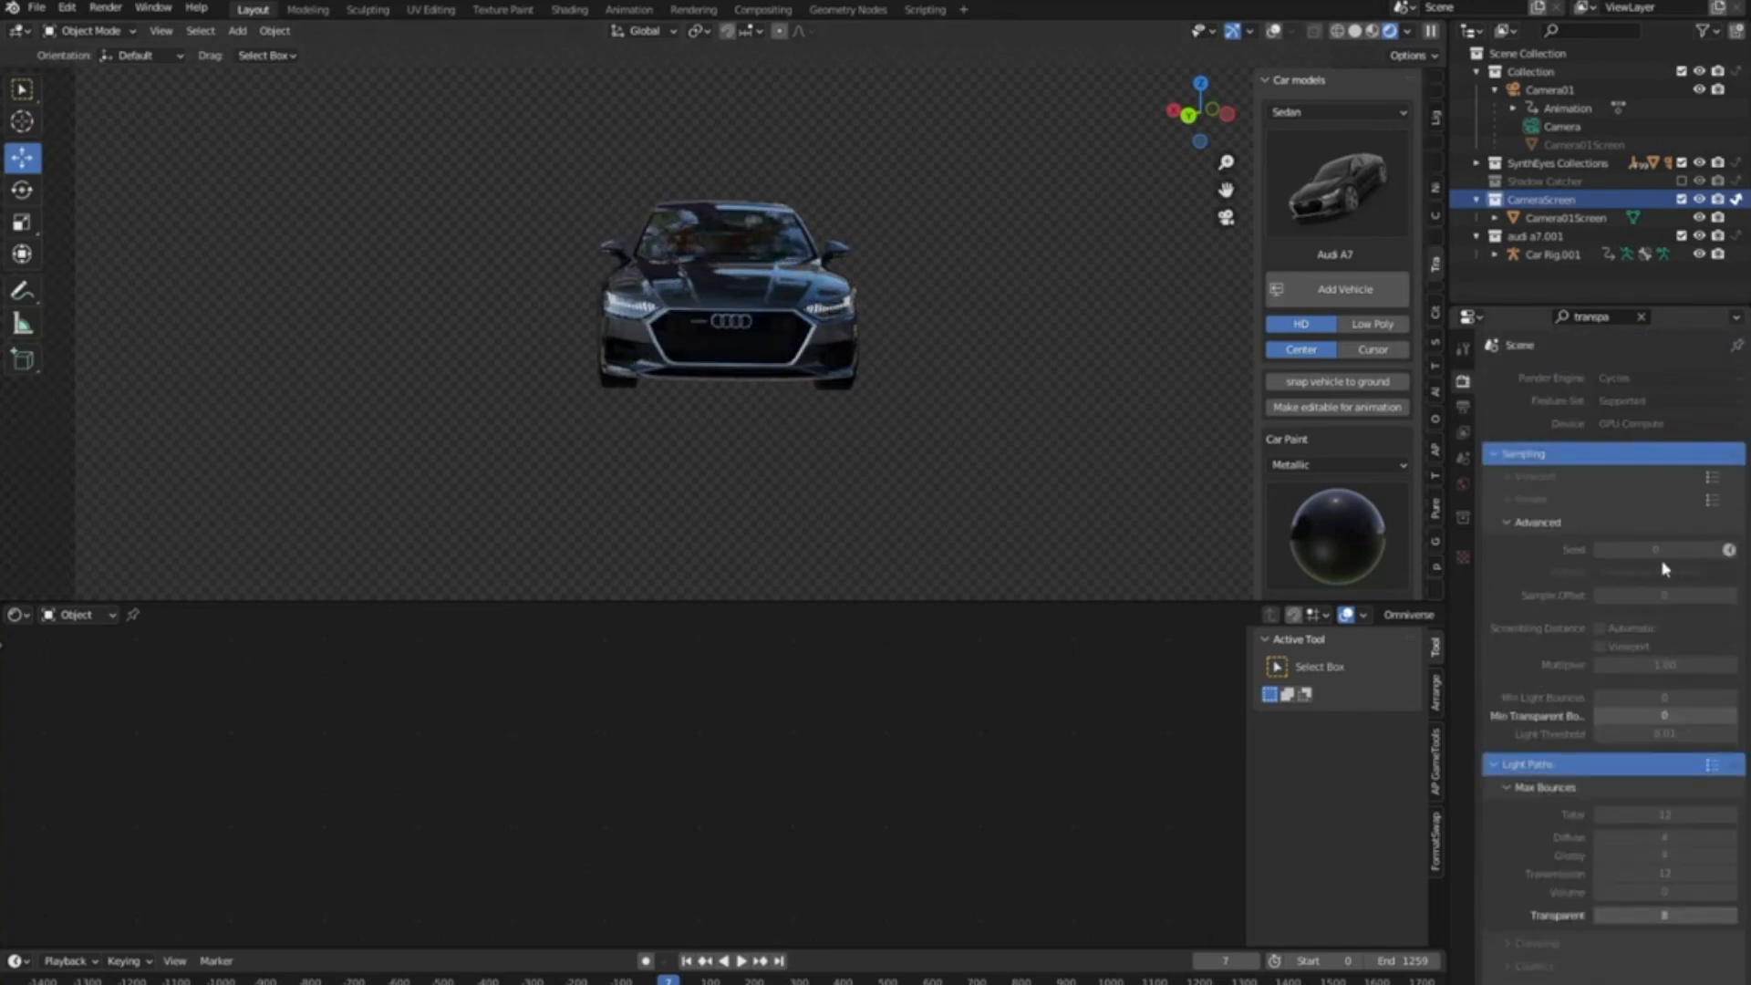
{"action": "left_click", "coordinate": [1641, 316]}
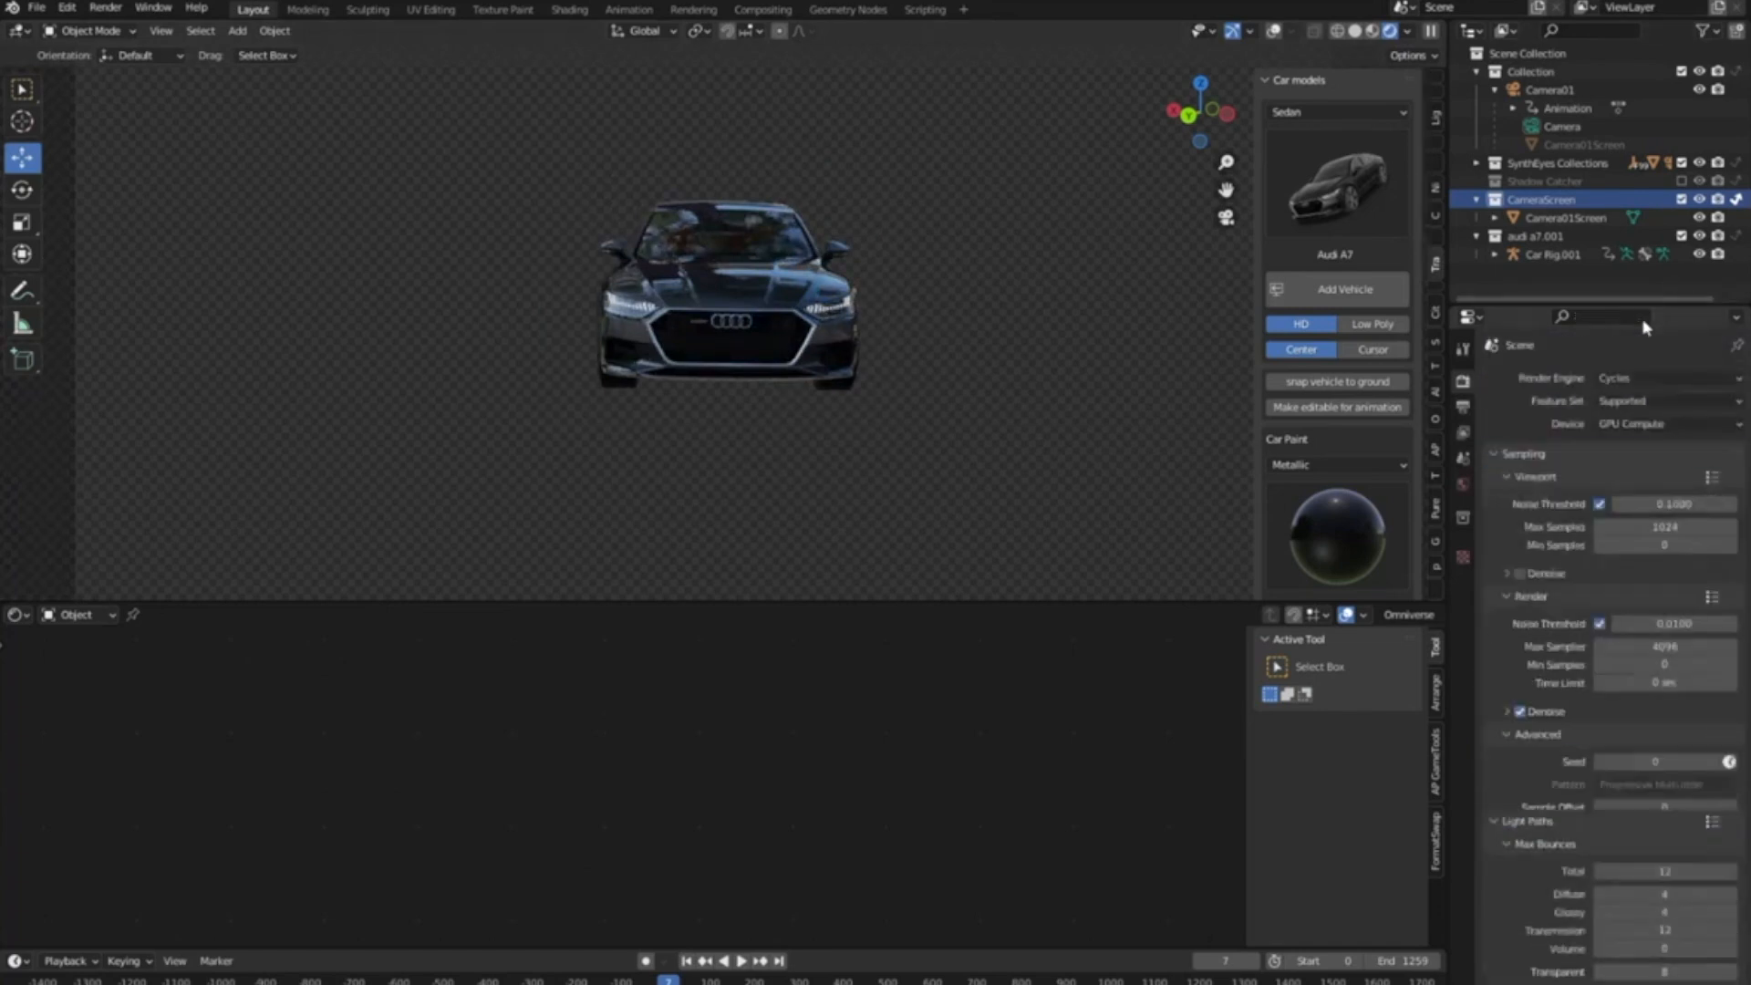
{"action": "left_click", "coordinate": [1520, 475]}
{"action": "left_click", "coordinate": [1670, 549]}
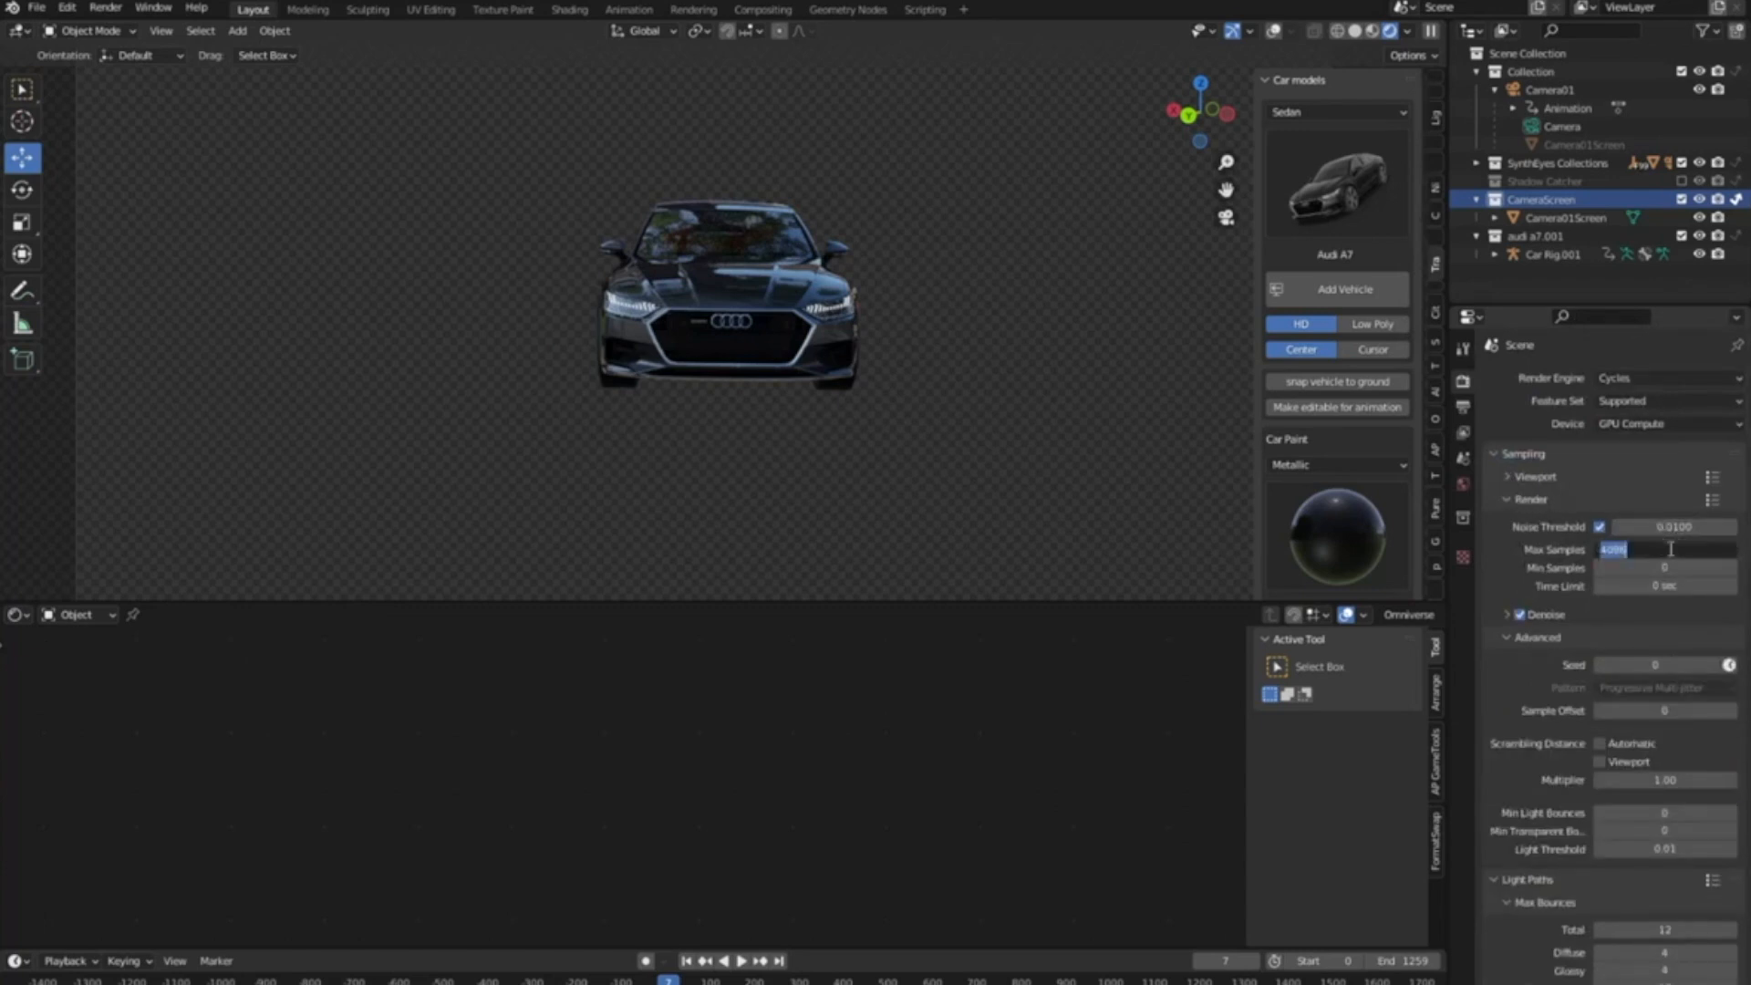
{"action": "type", "text": "1024"}
{"action": "key", "text": "Return"}
{"action": "key", "text": "F12"}
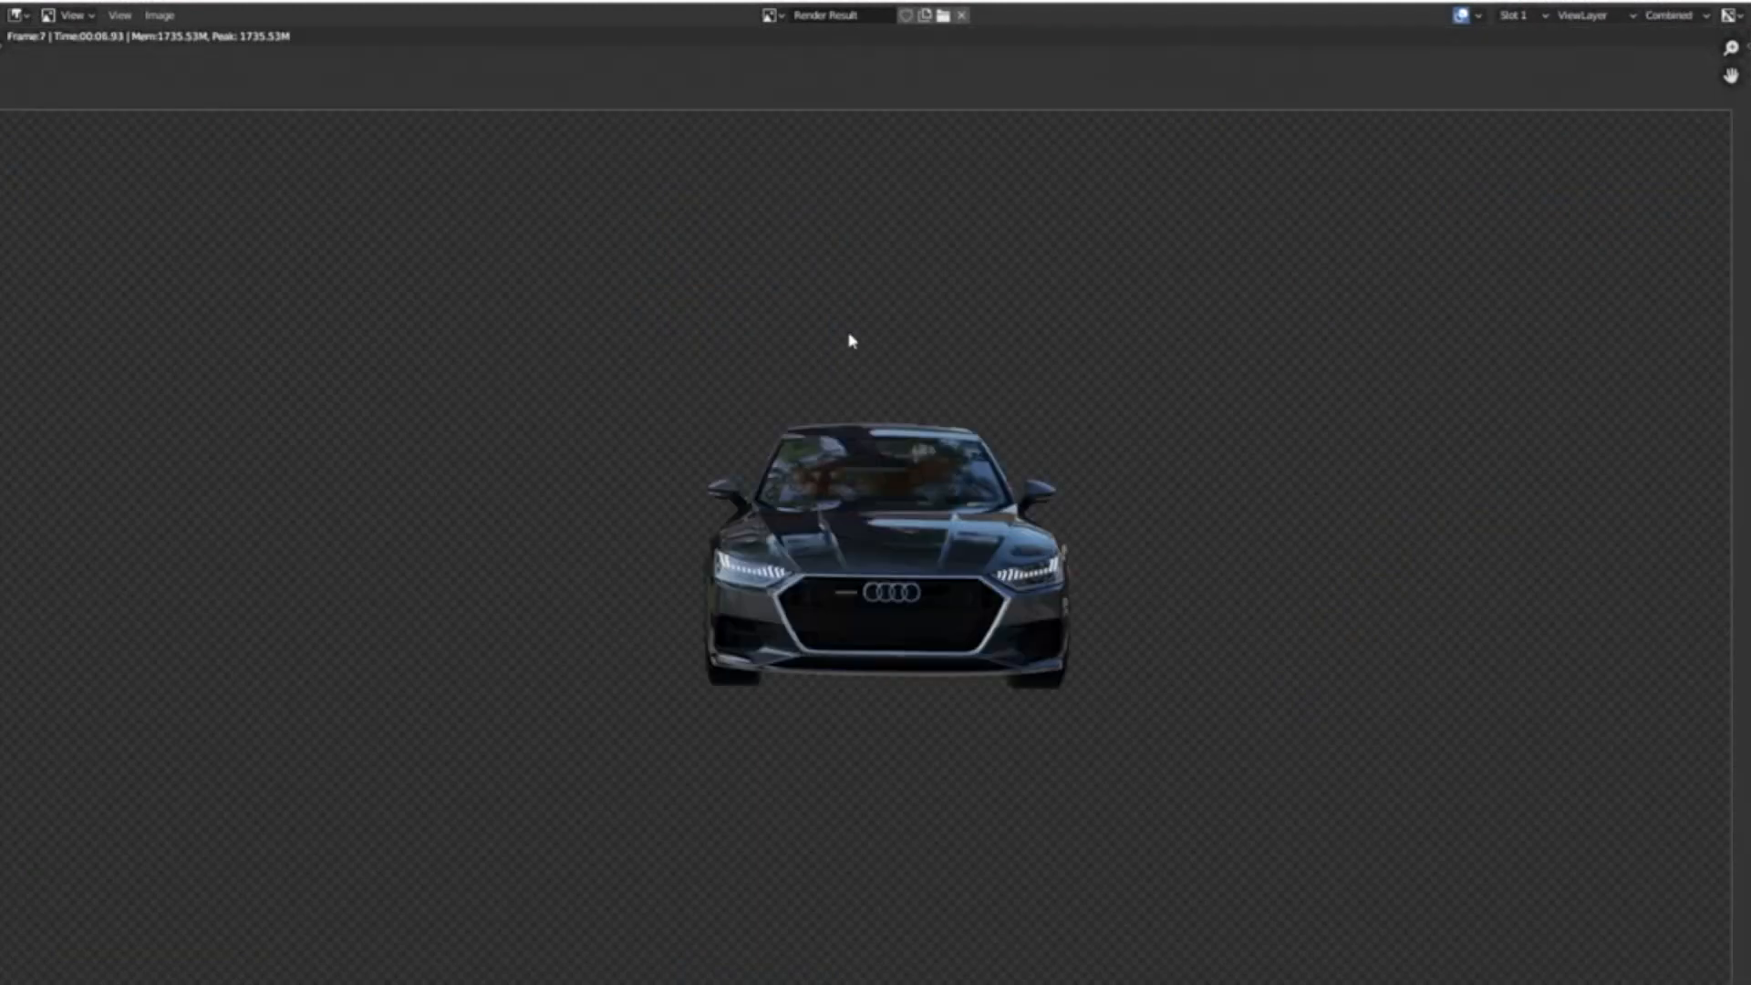
Examine the rendered car's grille, headlights, hood and windshield up close in the render result
{"action": "scroll", "coordinate": [878, 508], "scroll_direction": "up", "scroll_amount": 4}
{"action": "scroll", "coordinate": [872, 453], "scroll_direction": "up", "scroll_amount": 4}
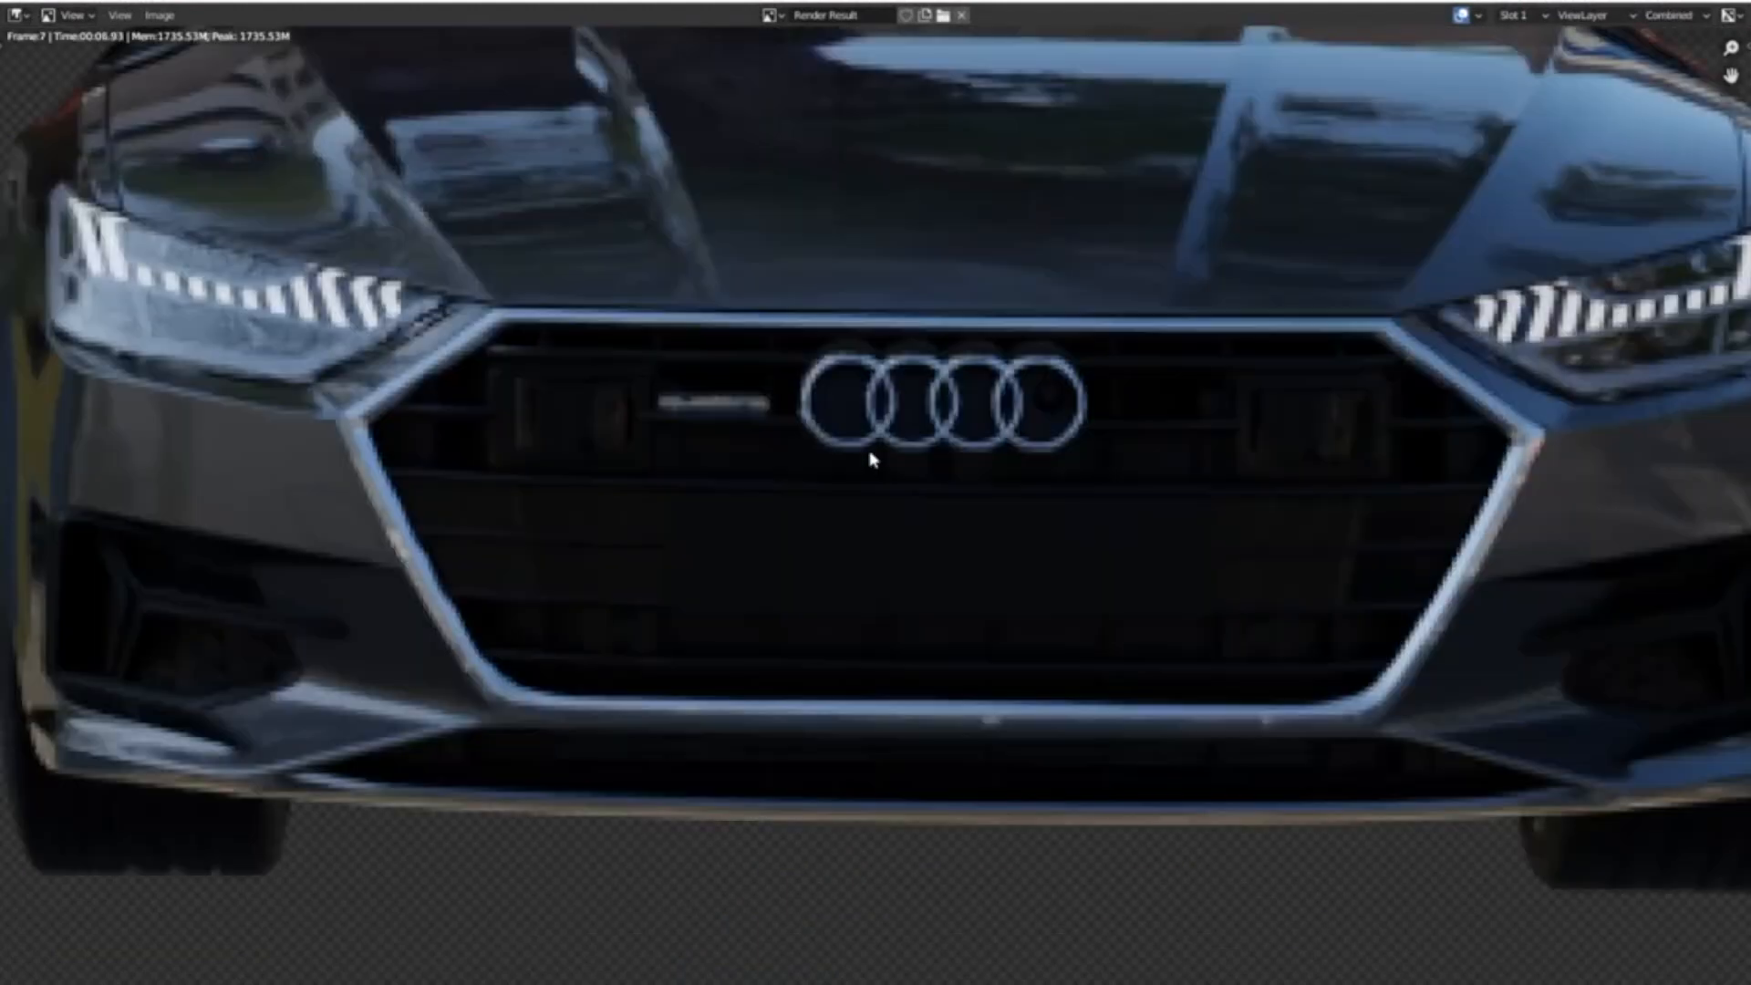
{"action": "scroll", "coordinate": [670, 377], "scroll_direction": "down", "scroll_amount": 2}
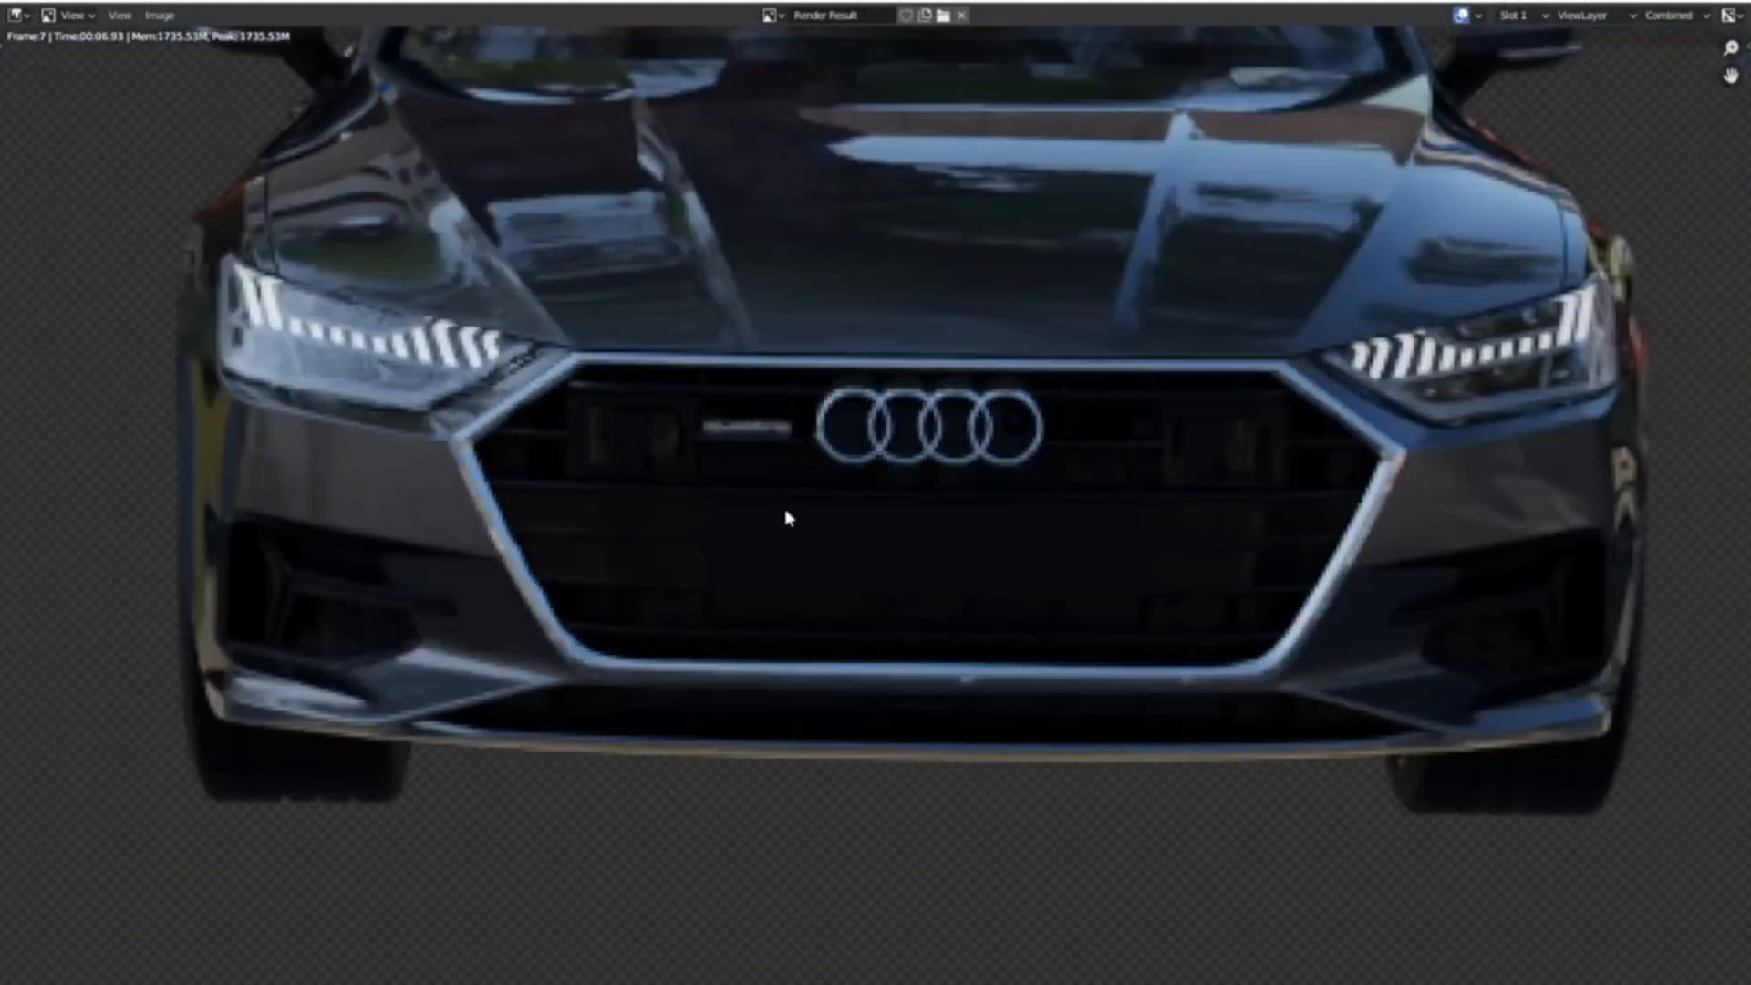
{"action": "scroll", "coordinate": [788, 518], "scroll_direction": "down", "scroll_amount": 2}
{"action": "scroll", "coordinate": [906, 591], "scroll_direction": "up", "scroll_amount": 2}
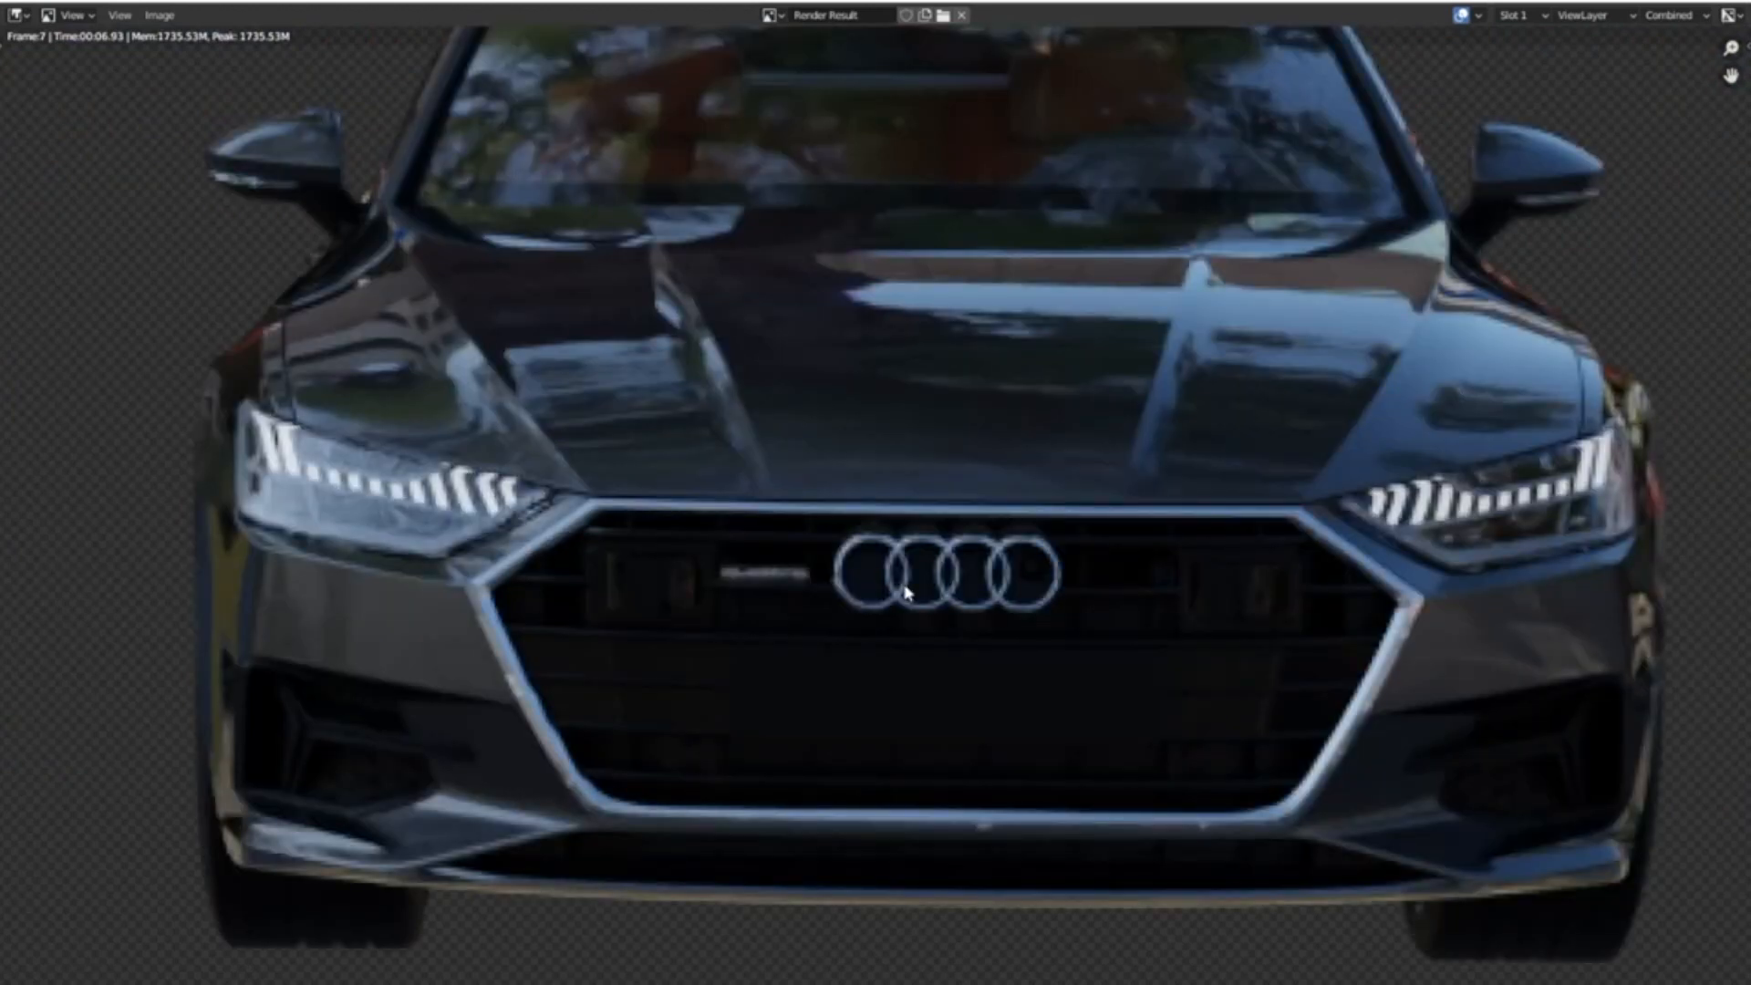
{"action": "scroll", "coordinate": [905, 591], "scroll_direction": "up", "scroll_amount": 2}
{"action": "scroll", "coordinate": [727, 781], "scroll_direction": "down", "scroll_amount": 2}
{"action": "scroll", "coordinate": [1241, 341], "scroll_direction": "down", "scroll_amount": 1}
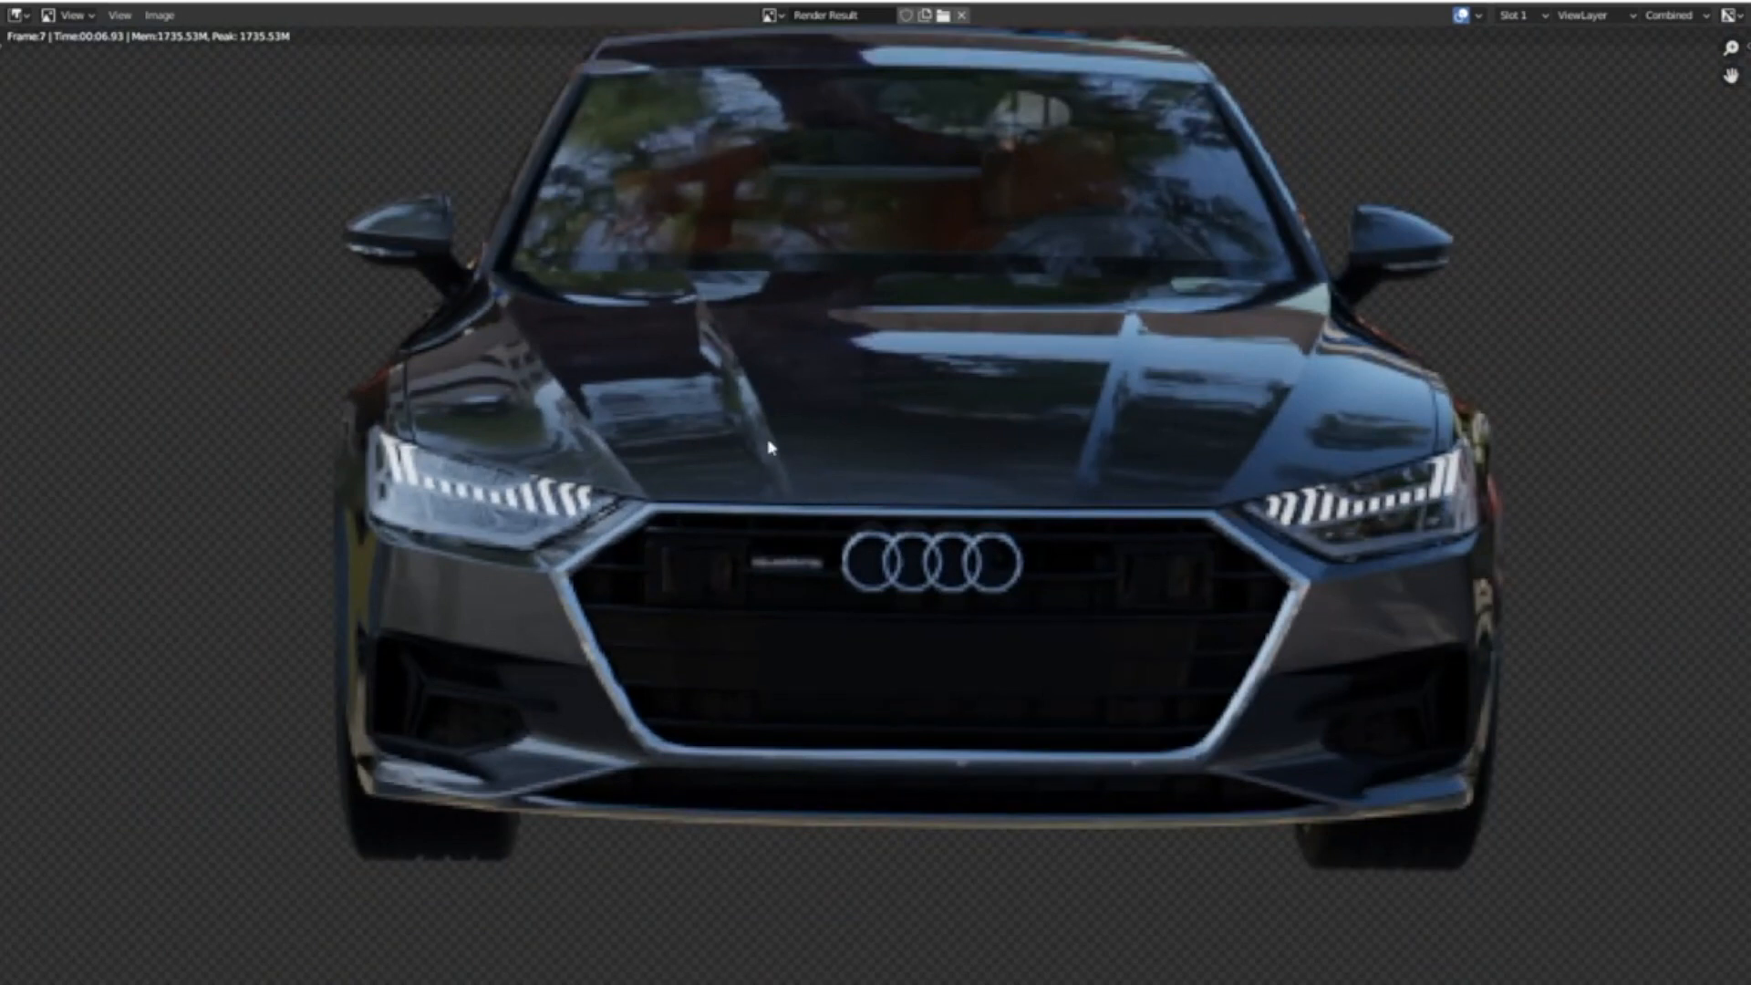
{"action": "scroll", "coordinate": [807, 573], "scroll_direction": "down", "scroll_amount": 1}
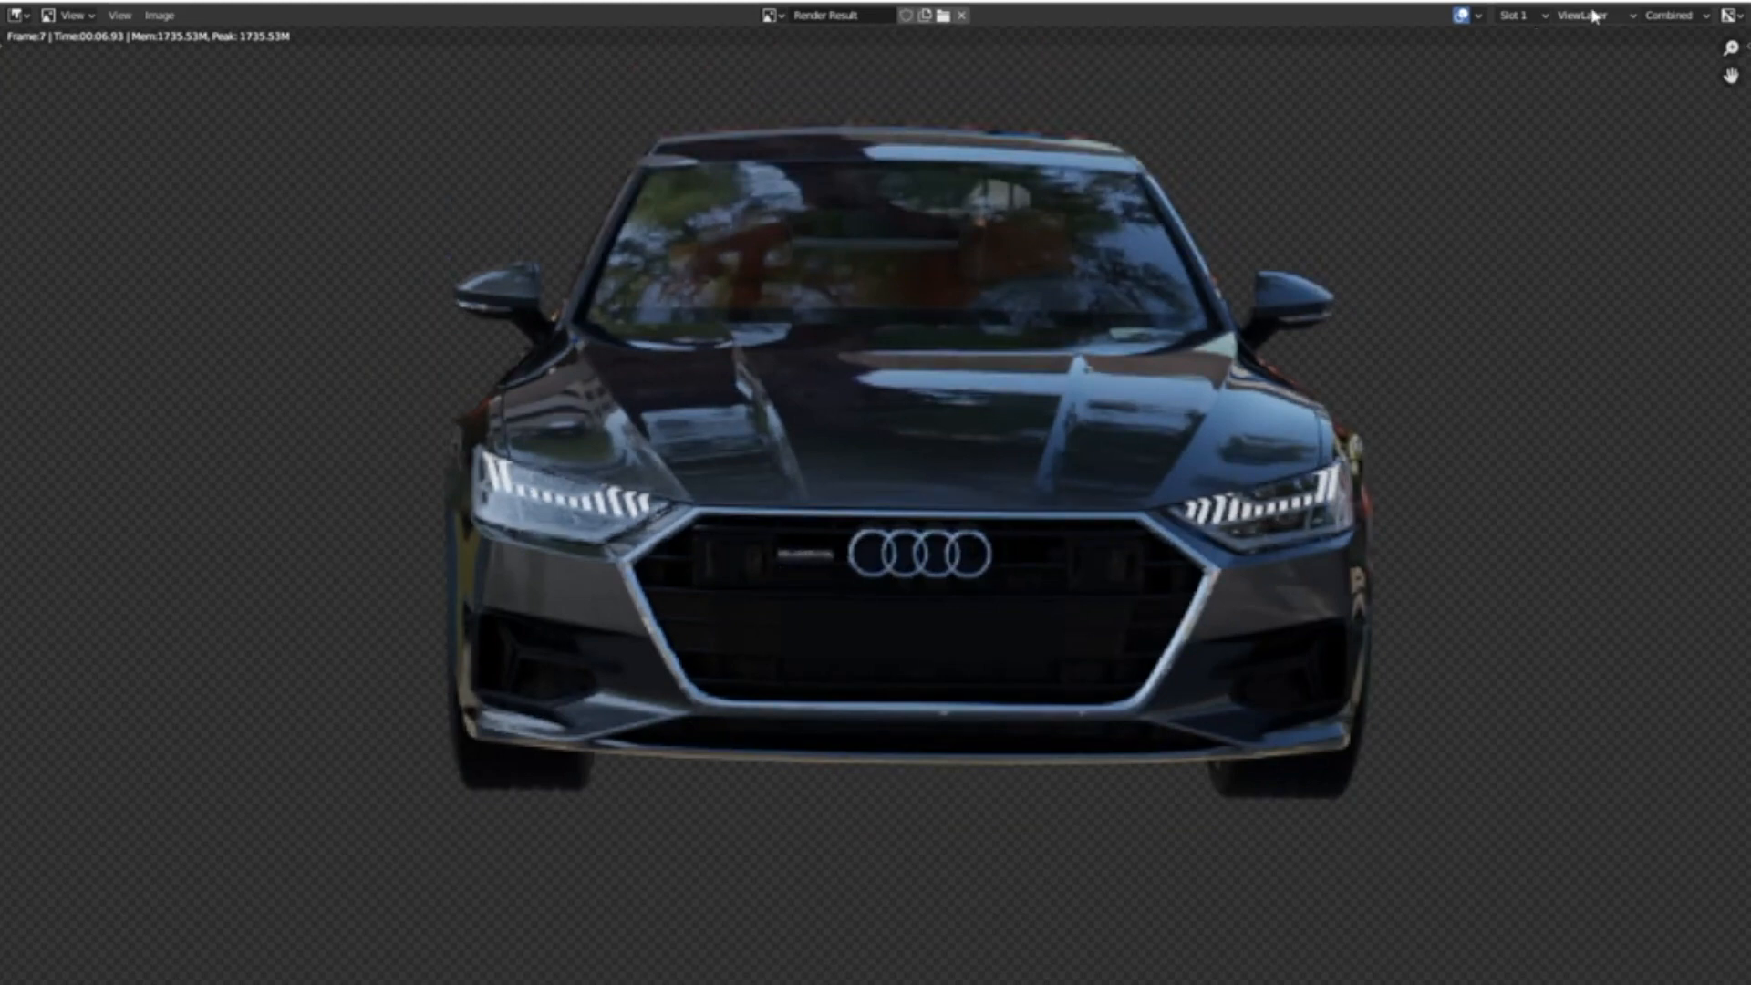
Switch the render result to Slot 2 and return to the 3D scene
{"action": "left_click", "coordinate": [1541, 17]}
{"action": "left_click", "coordinate": [1532, 55]}
{"action": "key", "text": "Escape"}
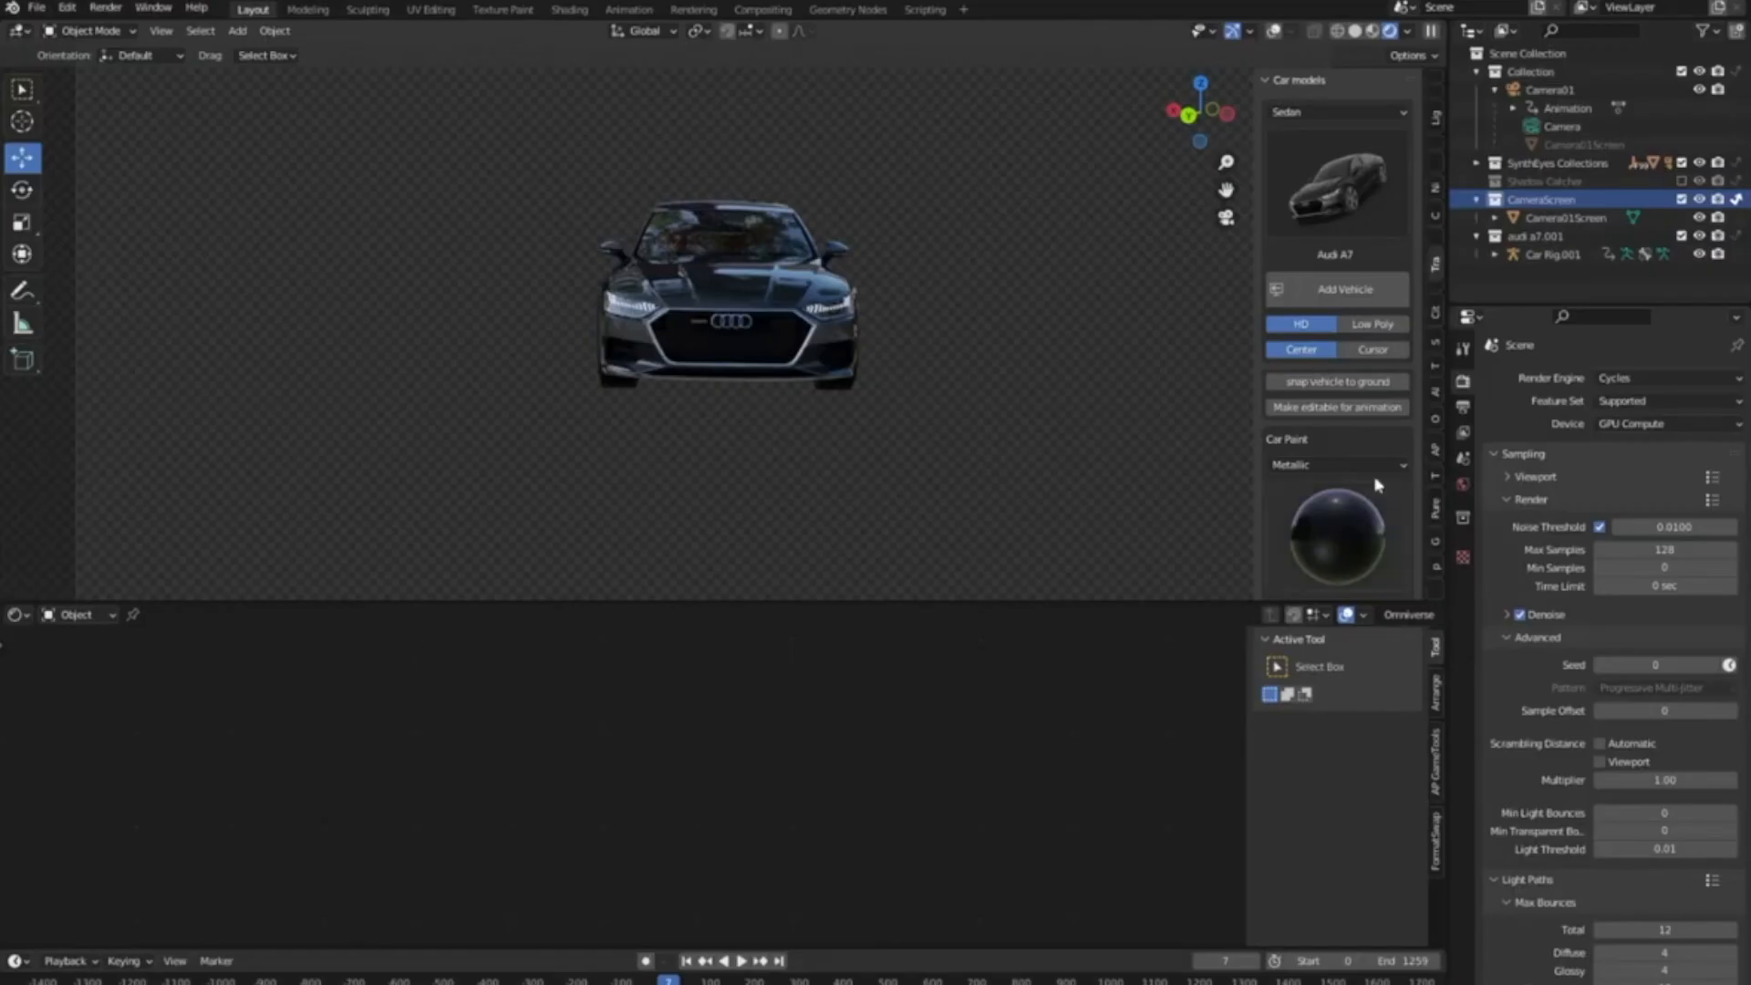
Set the output resolution percentage to 200% and render the current frame into Slot 2
{"action": "left_click", "coordinate": [1462, 408]}
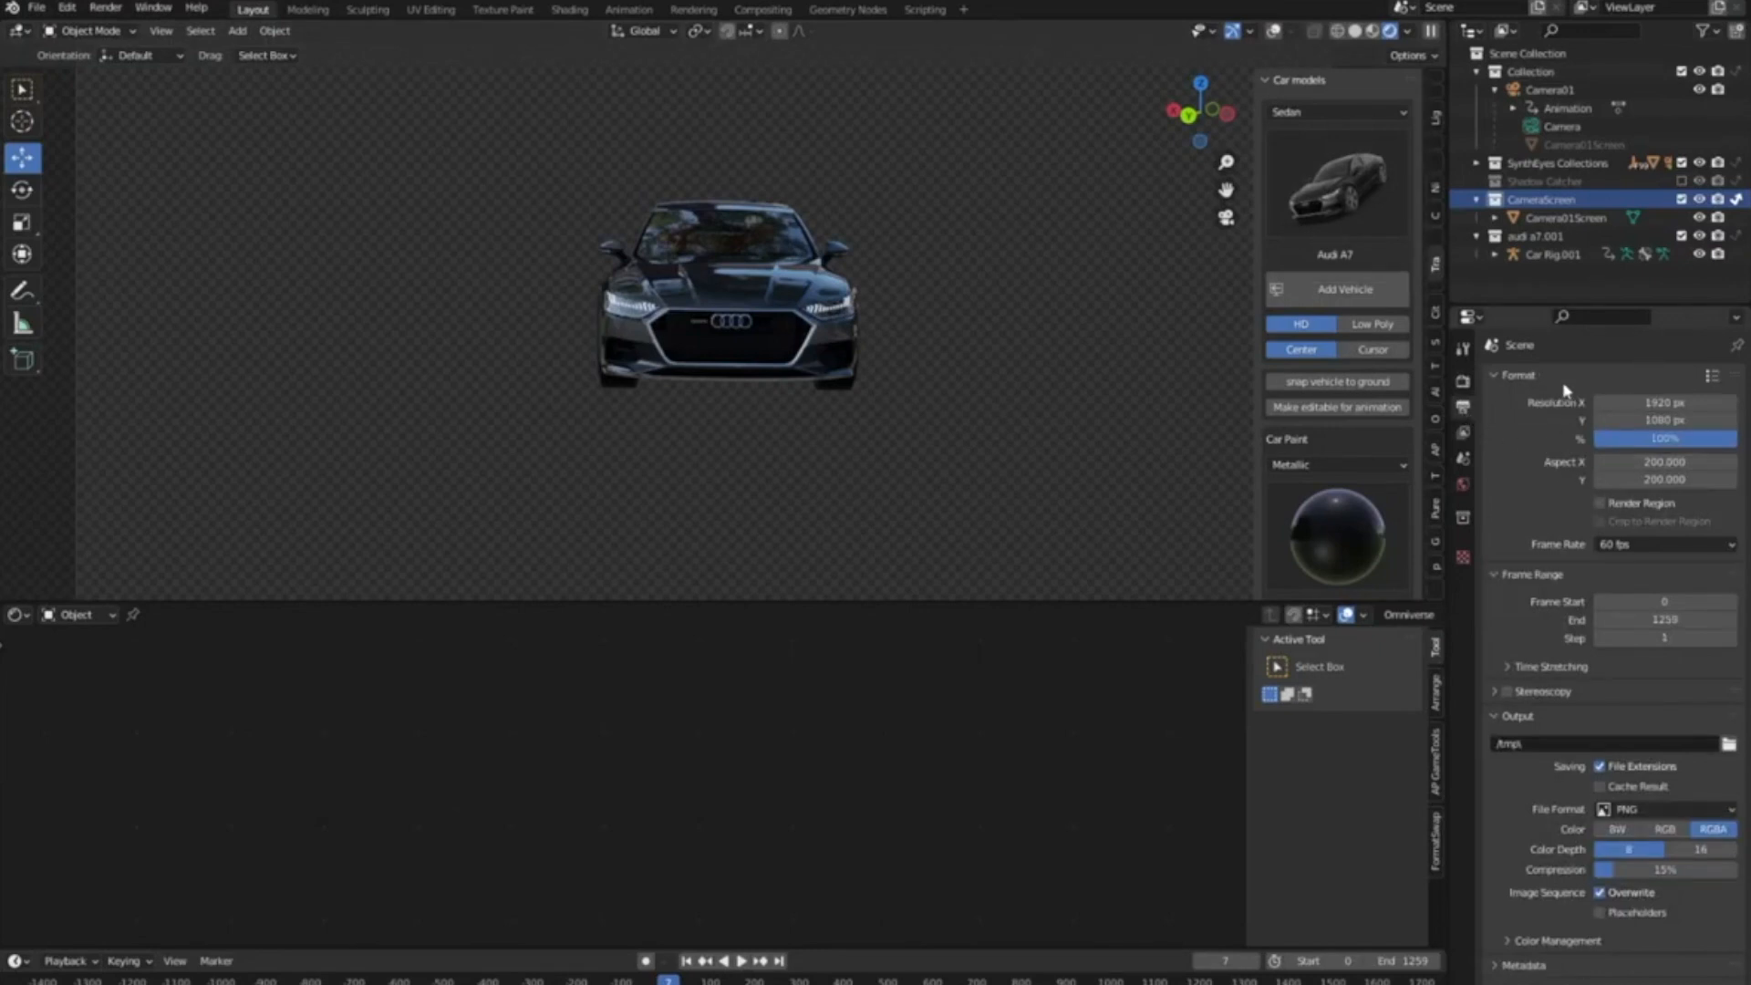
{"action": "left_click", "coordinate": [1659, 437]}
{"action": "type", "text": "200"}
{"action": "key", "text": "Return"}
{"action": "key", "text": "F12"}
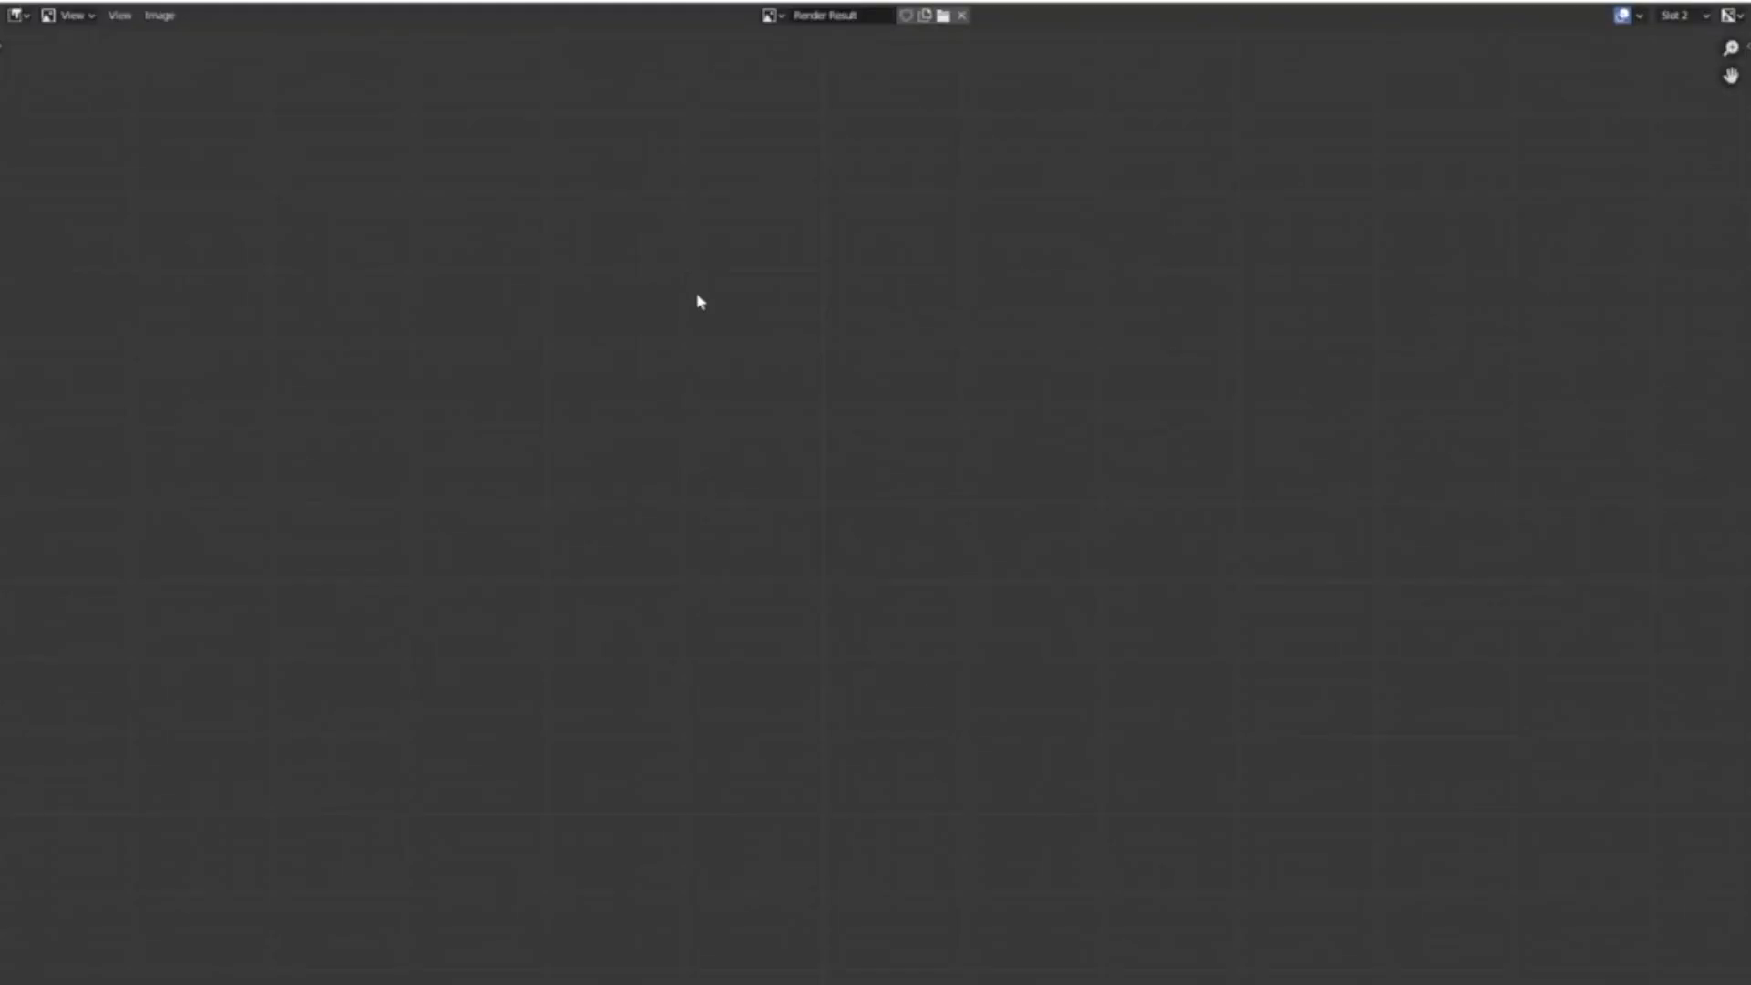
{"action": "key", "text": "Escape"}
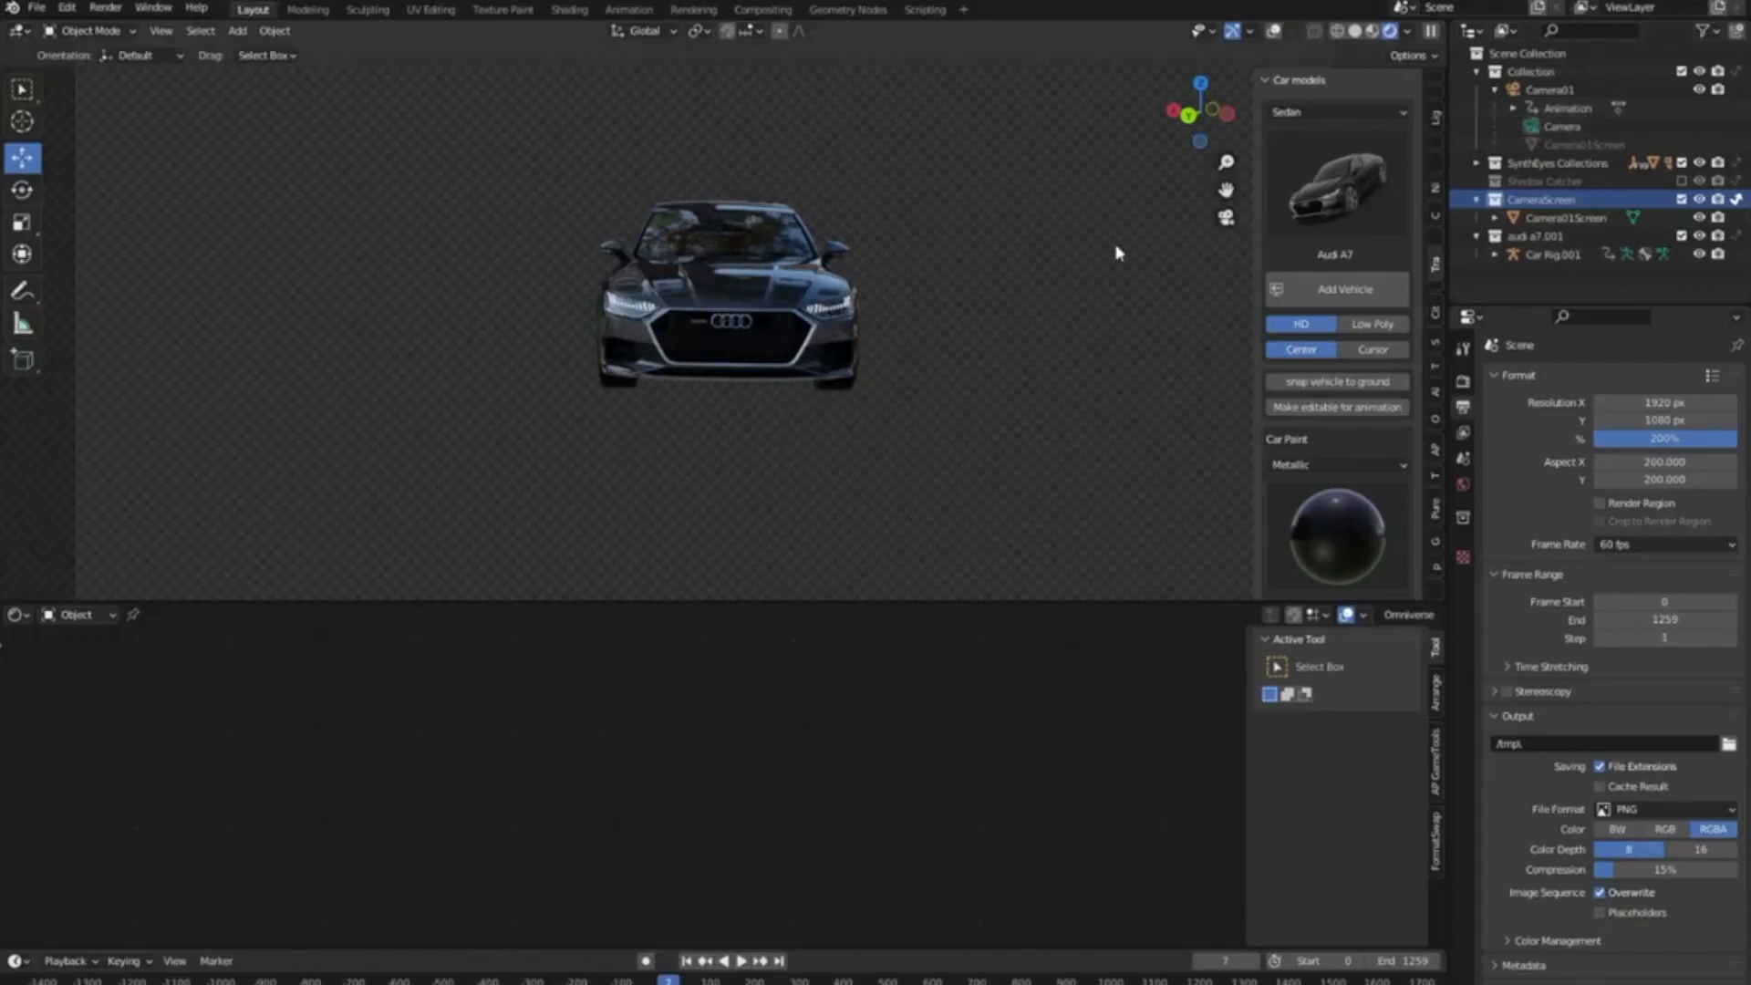
{"action": "key", "text": "F12"}
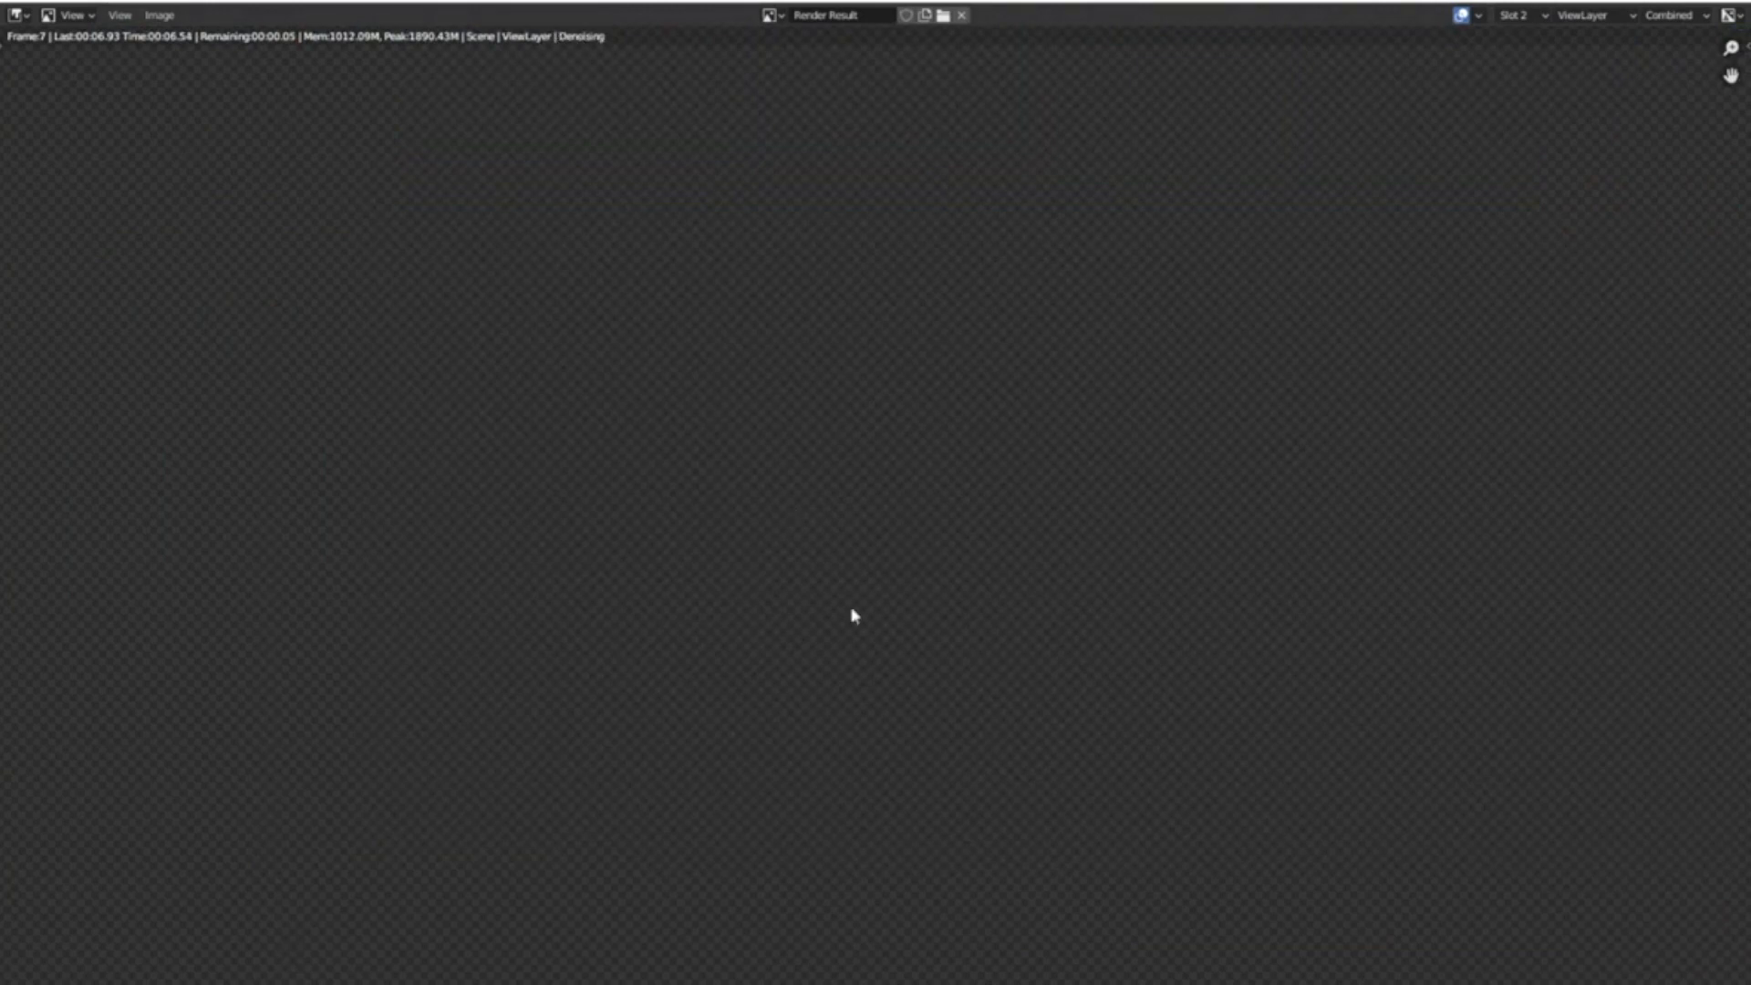
{"action": "key", "text": "Escape"}
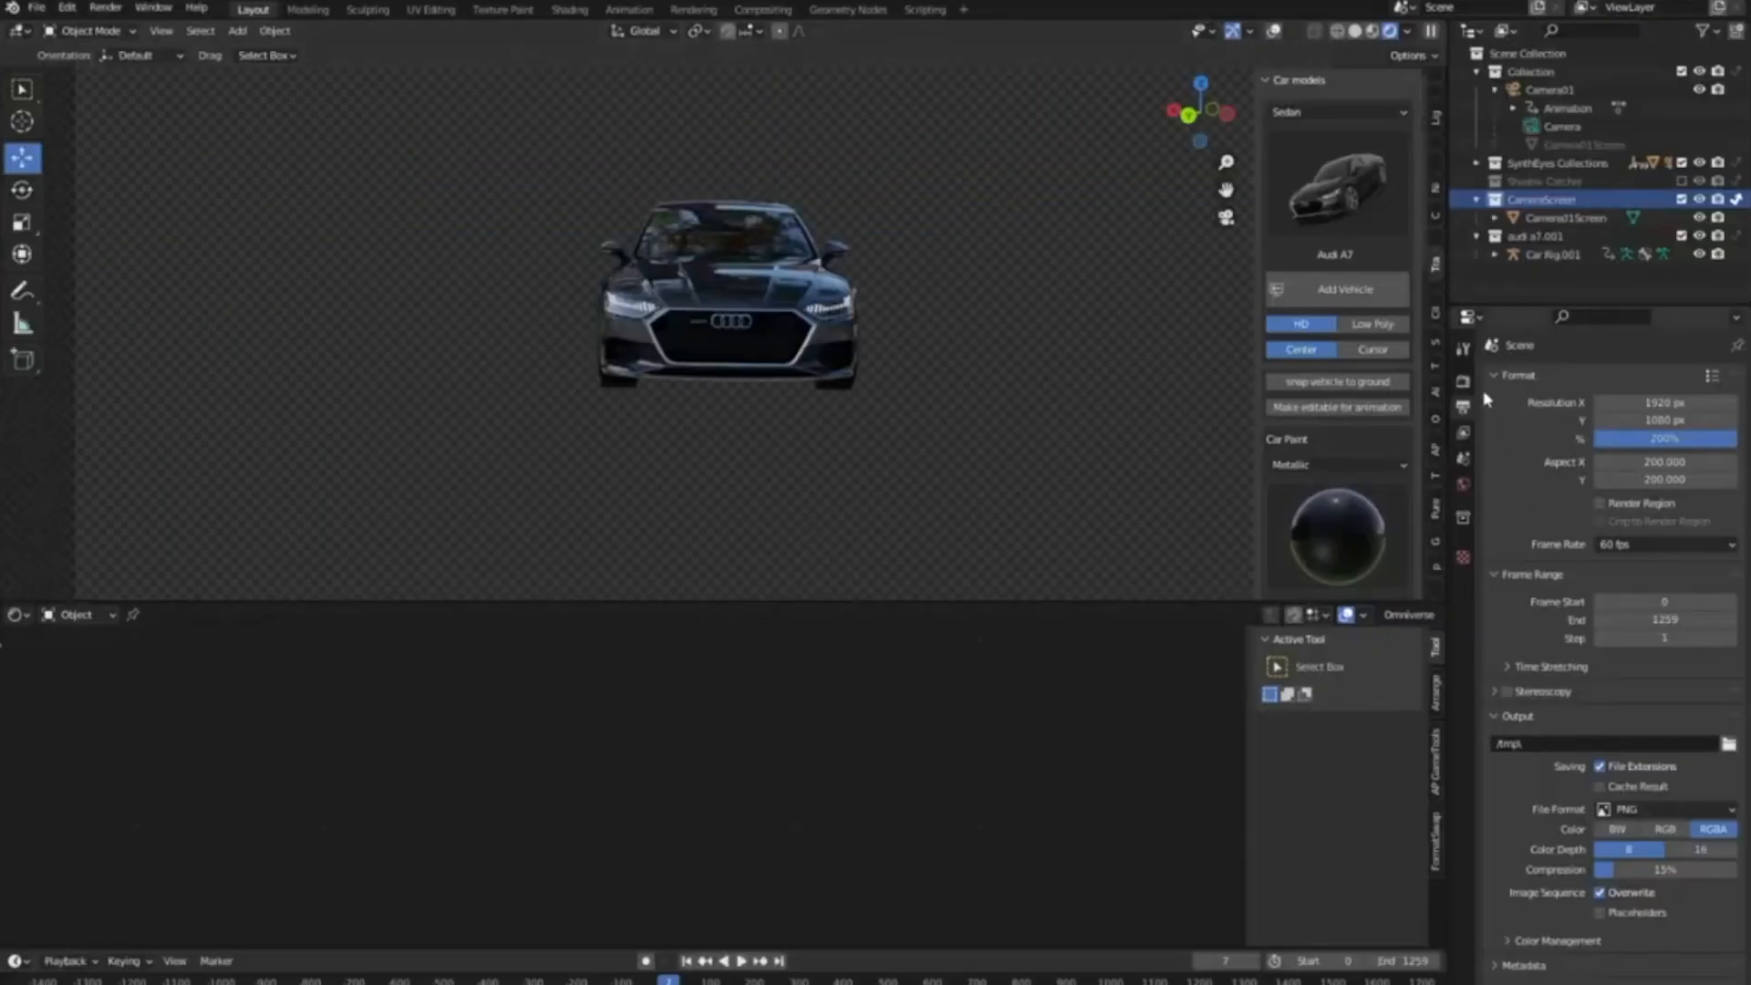
Re-render the current frame into Slot 2 with denoising turned off and inspect the car's grille and headlights up close
{"action": "left_click", "coordinate": [1465, 381]}
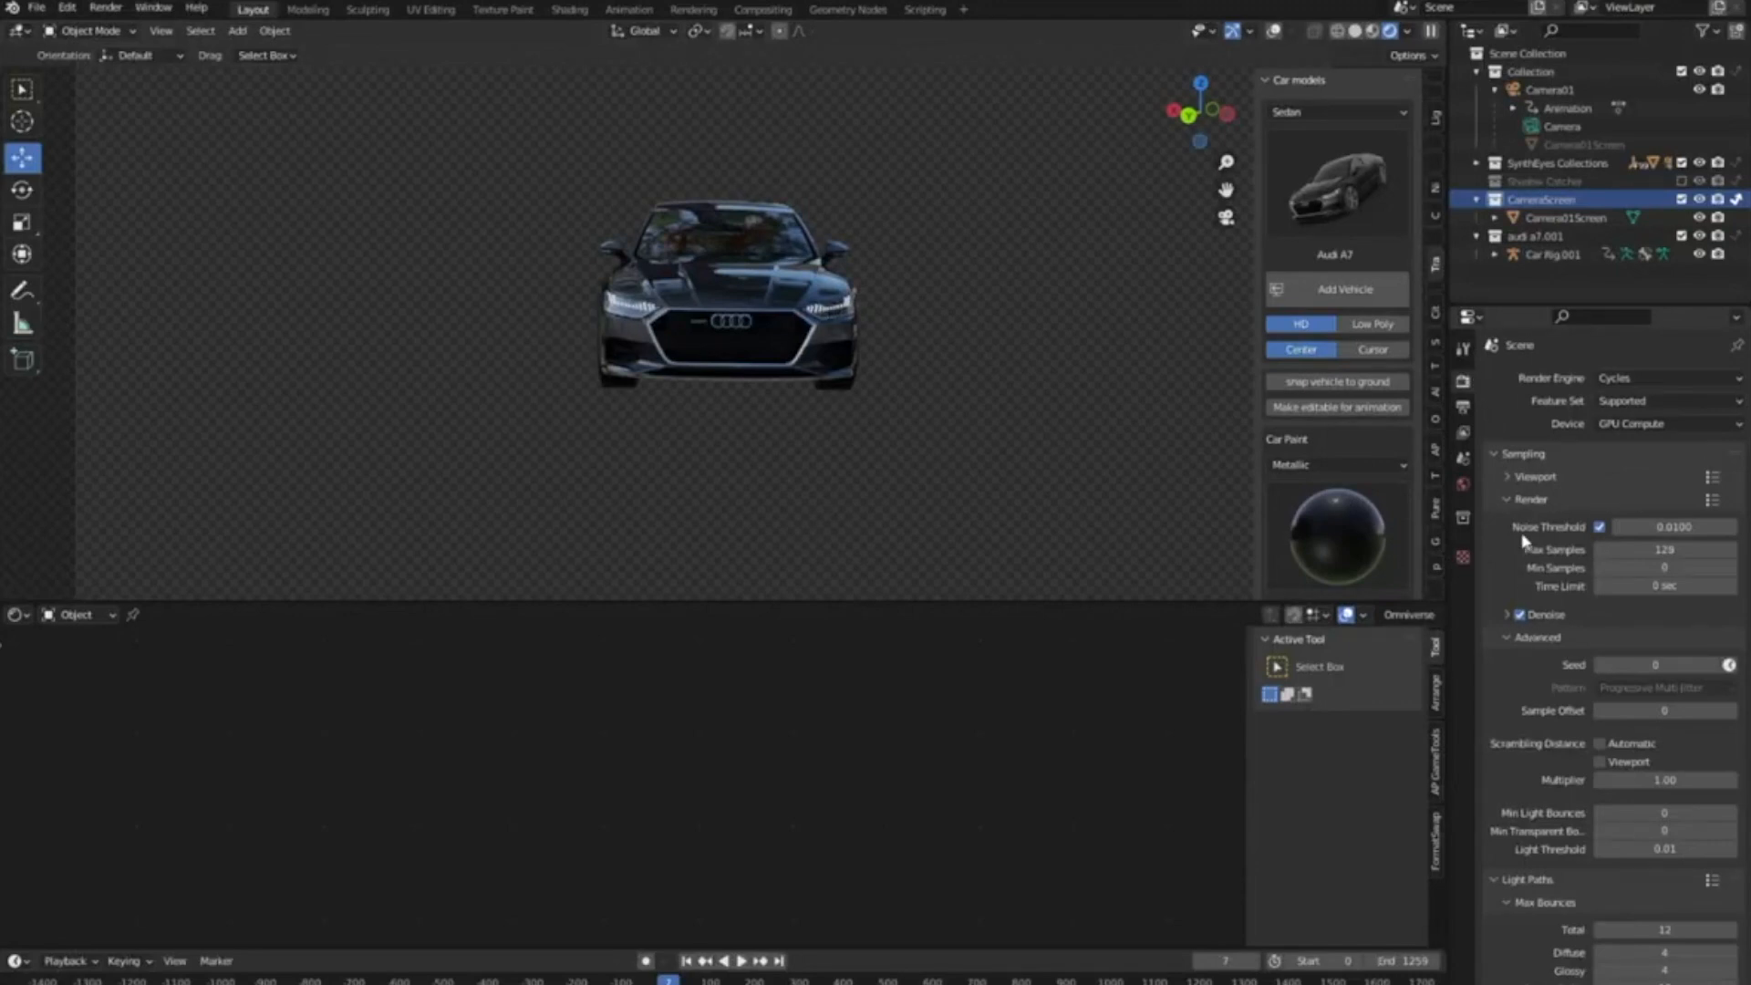
{"action": "key", "text": "F12"}
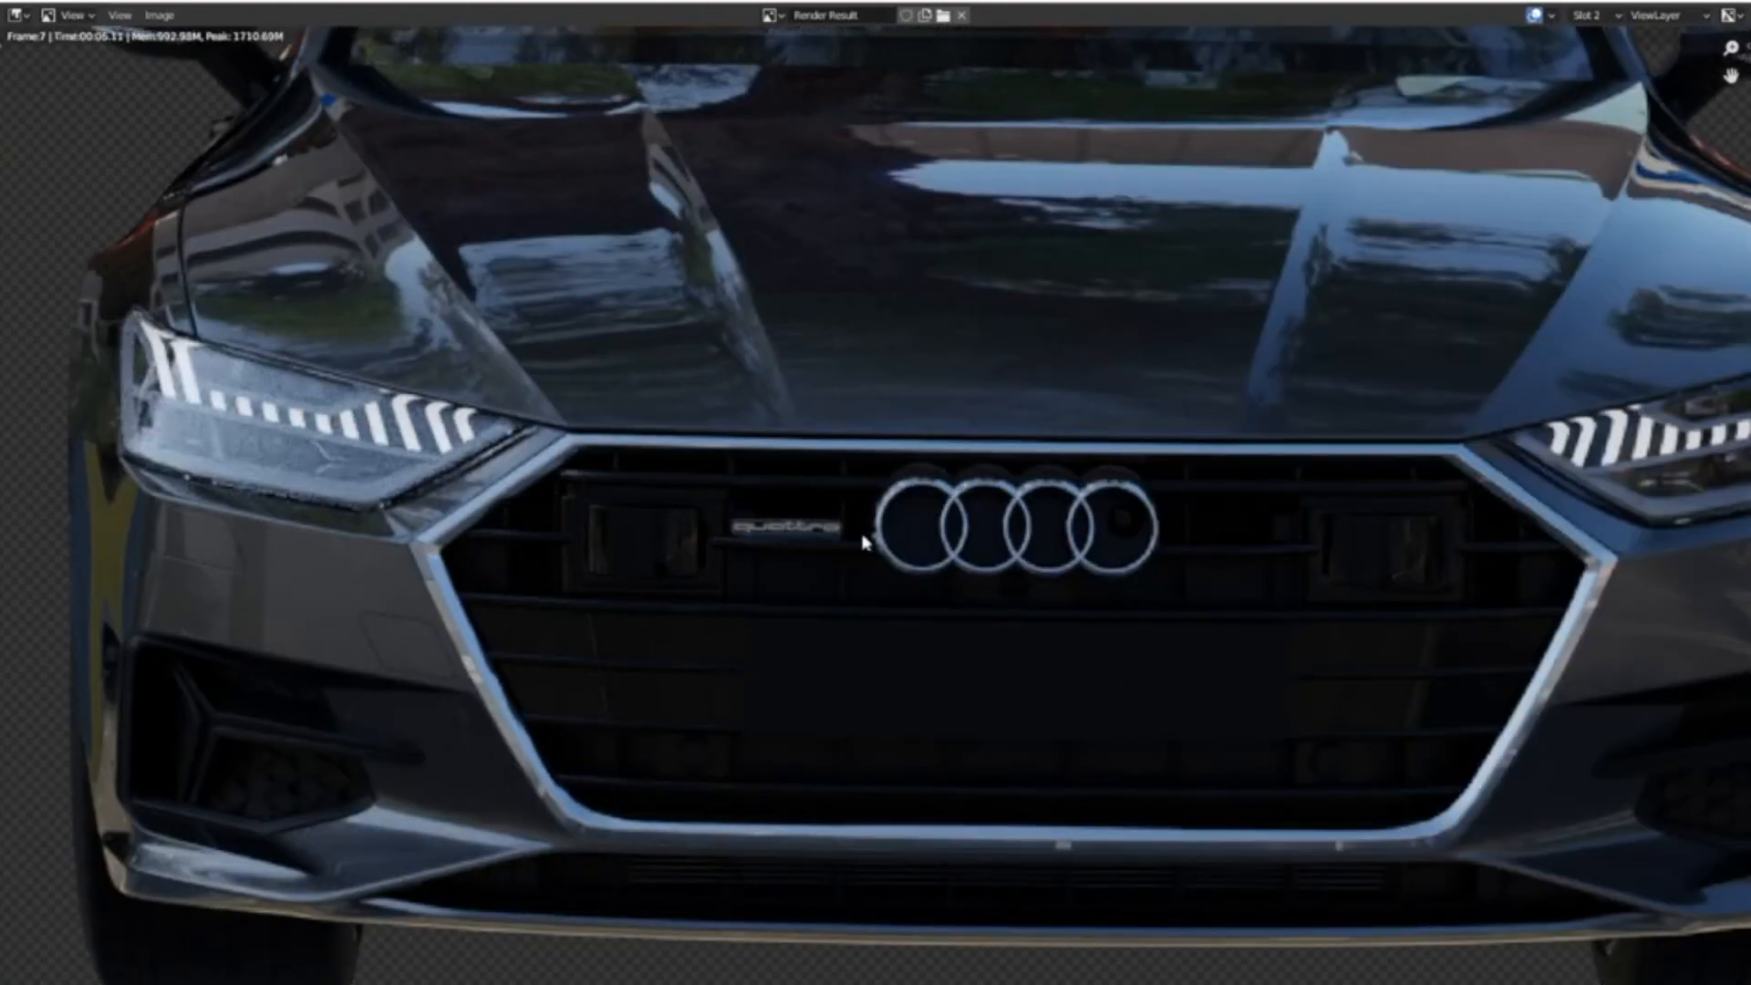
{"action": "scroll", "coordinate": [998, 474], "scroll_direction": "down", "scroll_amount": 2}
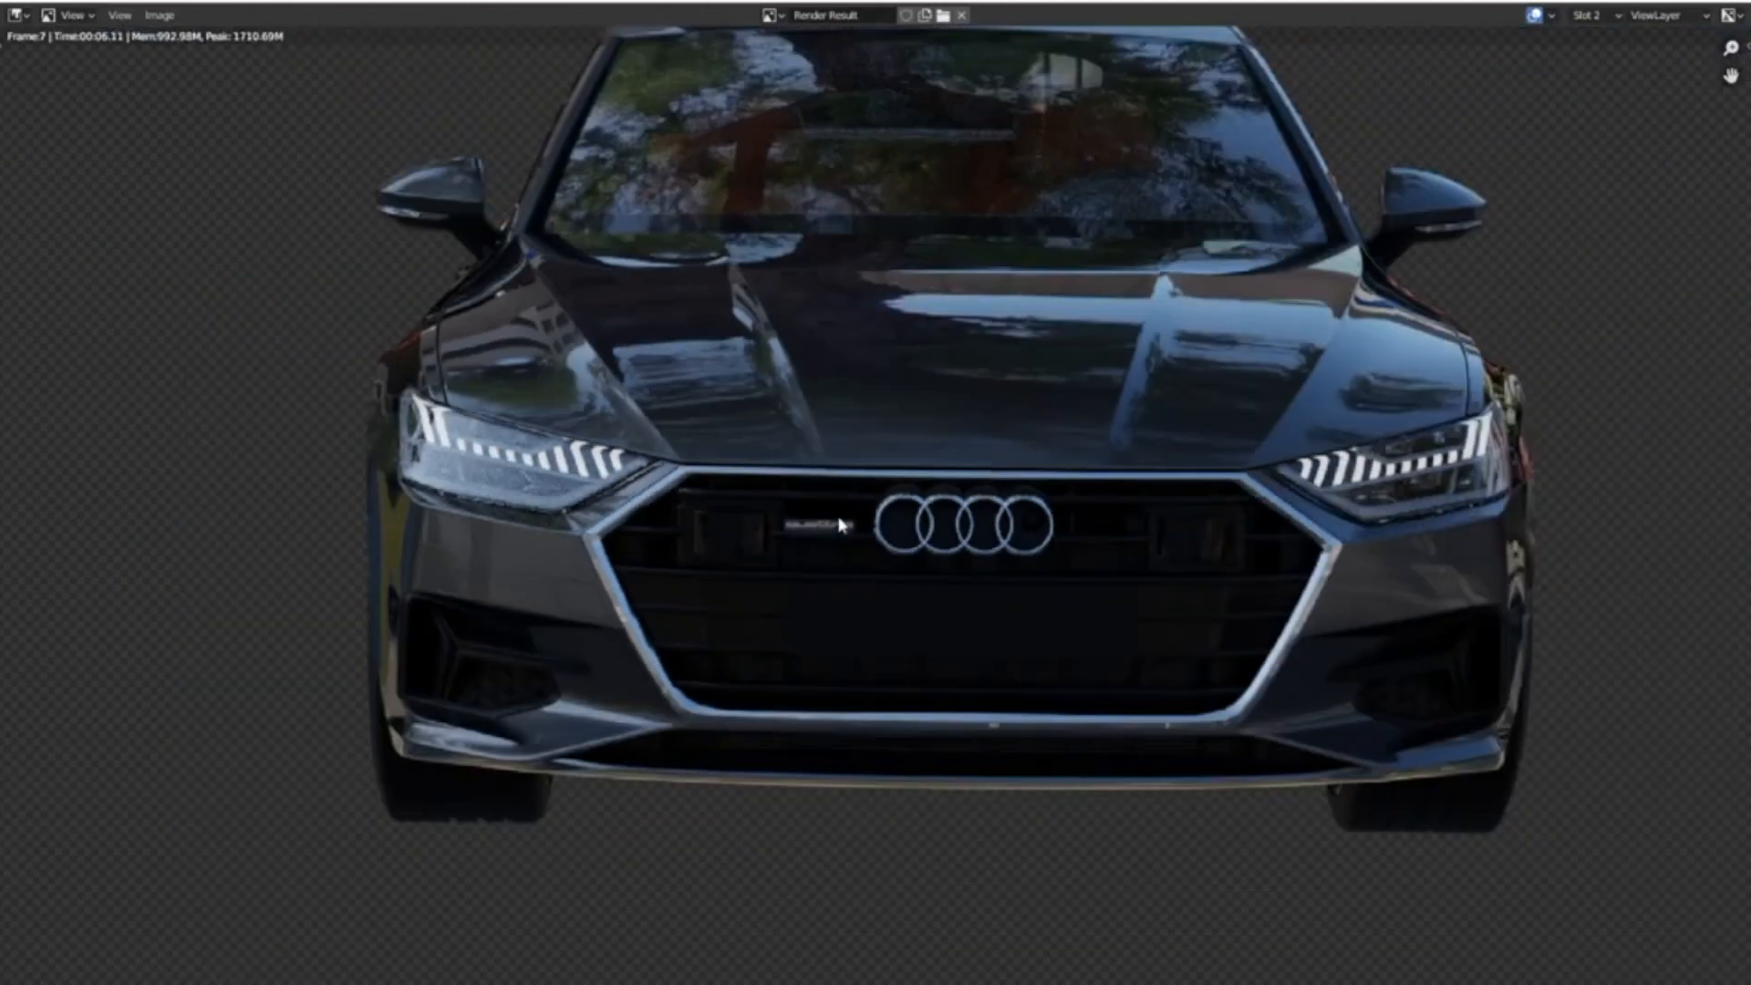
{"action": "scroll", "coordinate": [826, 547], "scroll_direction": "up", "scroll_amount": 4}
{"action": "scroll", "coordinate": [807, 573], "scroll_direction": "up", "scroll_amount": 2}
{"action": "scroll", "coordinate": [715, 571], "scroll_direction": "down", "scroll_amount": 9}
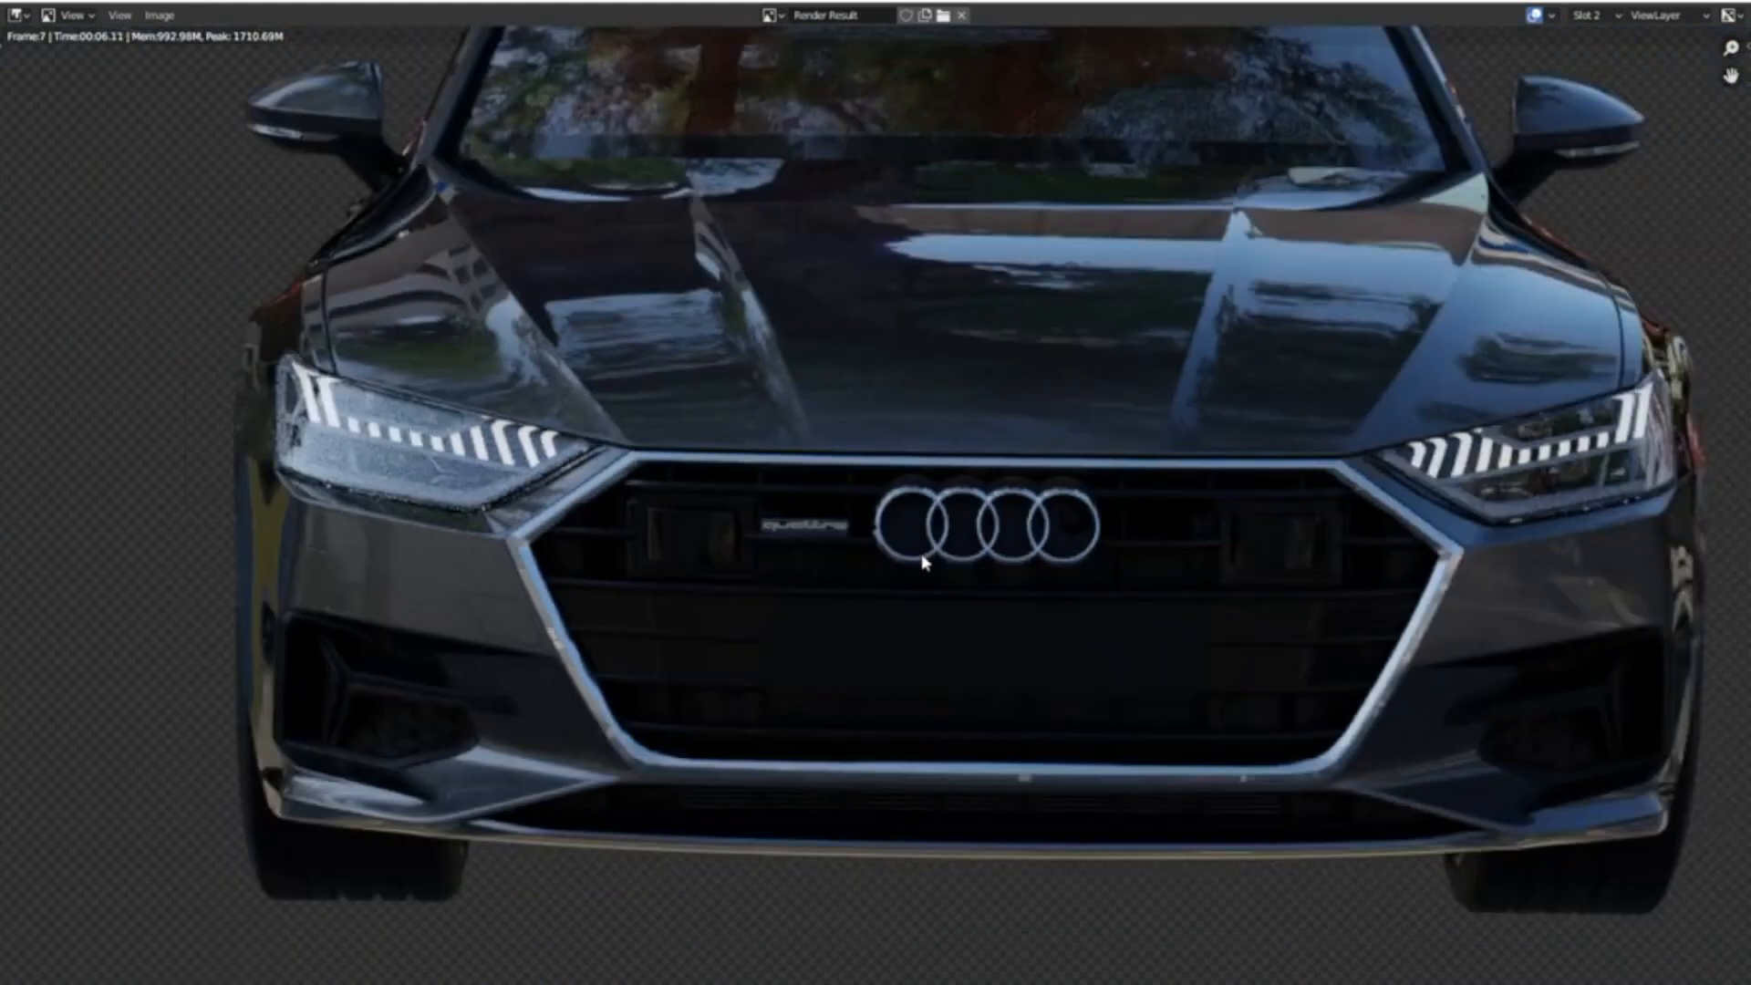
{"action": "scroll", "coordinate": [1099, 513], "scroll_direction": "down", "scroll_amount": 3}
{"action": "scroll", "coordinate": [1109, 504], "scroll_direction": "up", "scroll_amount": 1}
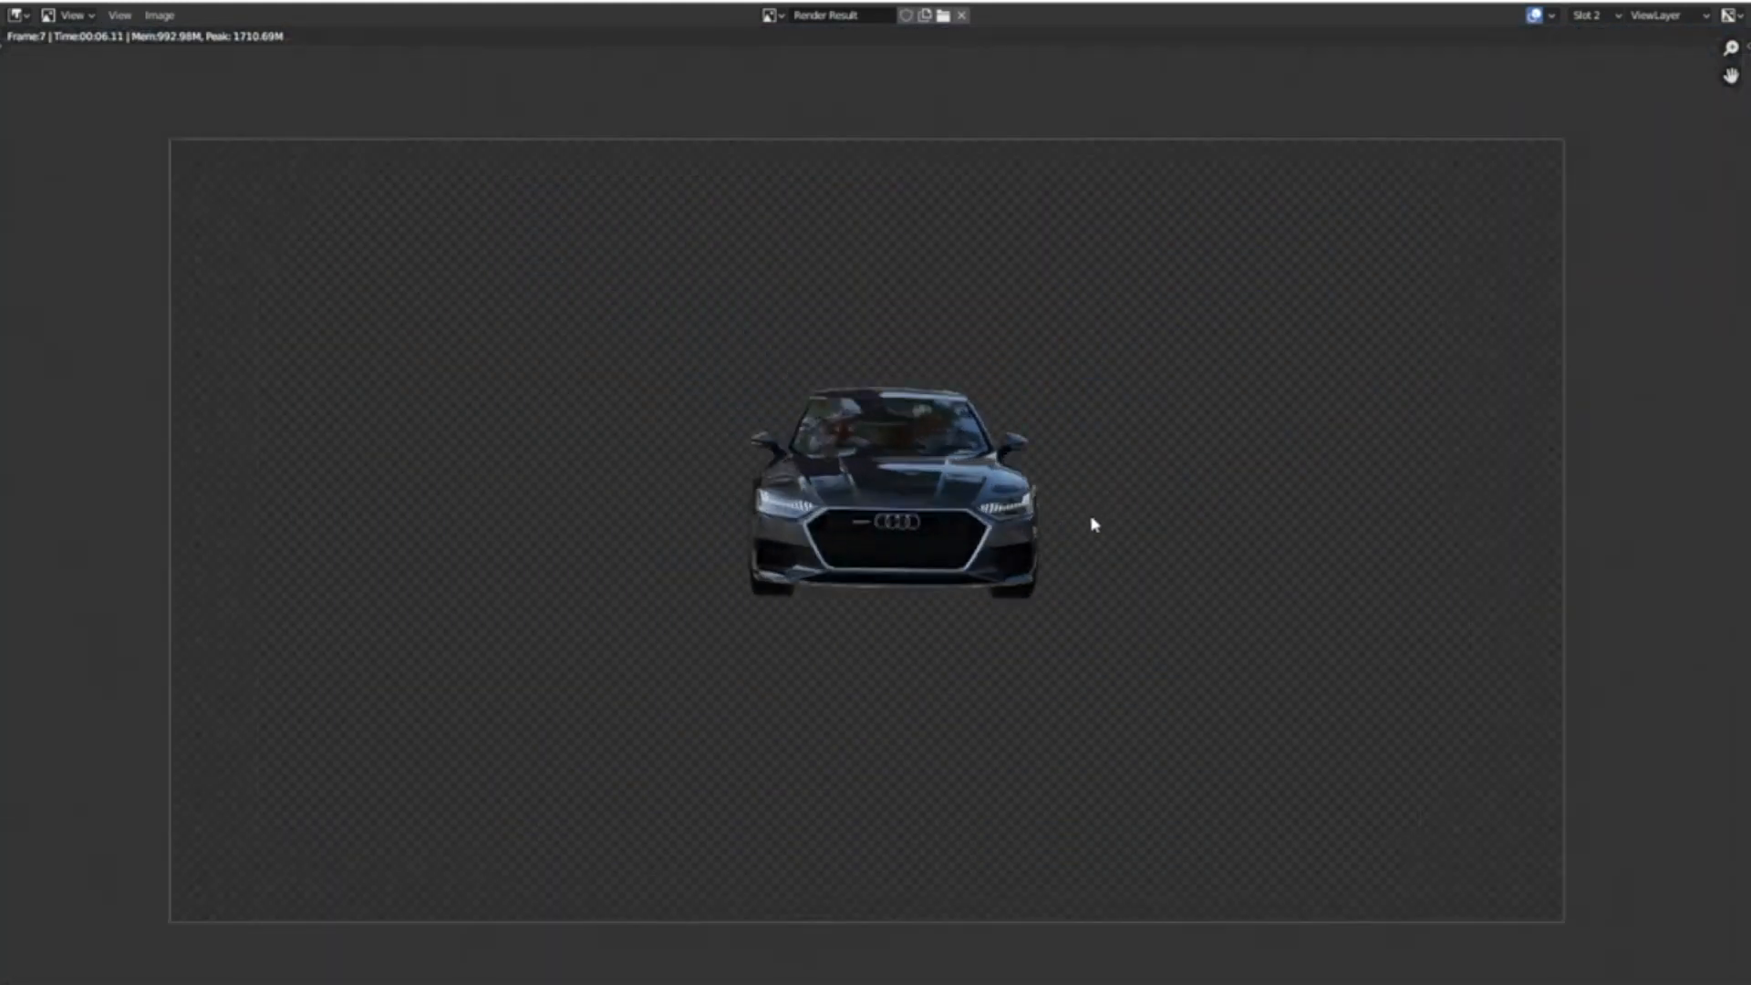
{"action": "scroll", "coordinate": [930, 512], "scroll_direction": "up", "scroll_amount": 1}
Show the Slot 1 render and examine the grille, badge and headlights up close for comparison
{"action": "left_click", "coordinate": [1588, 16]}
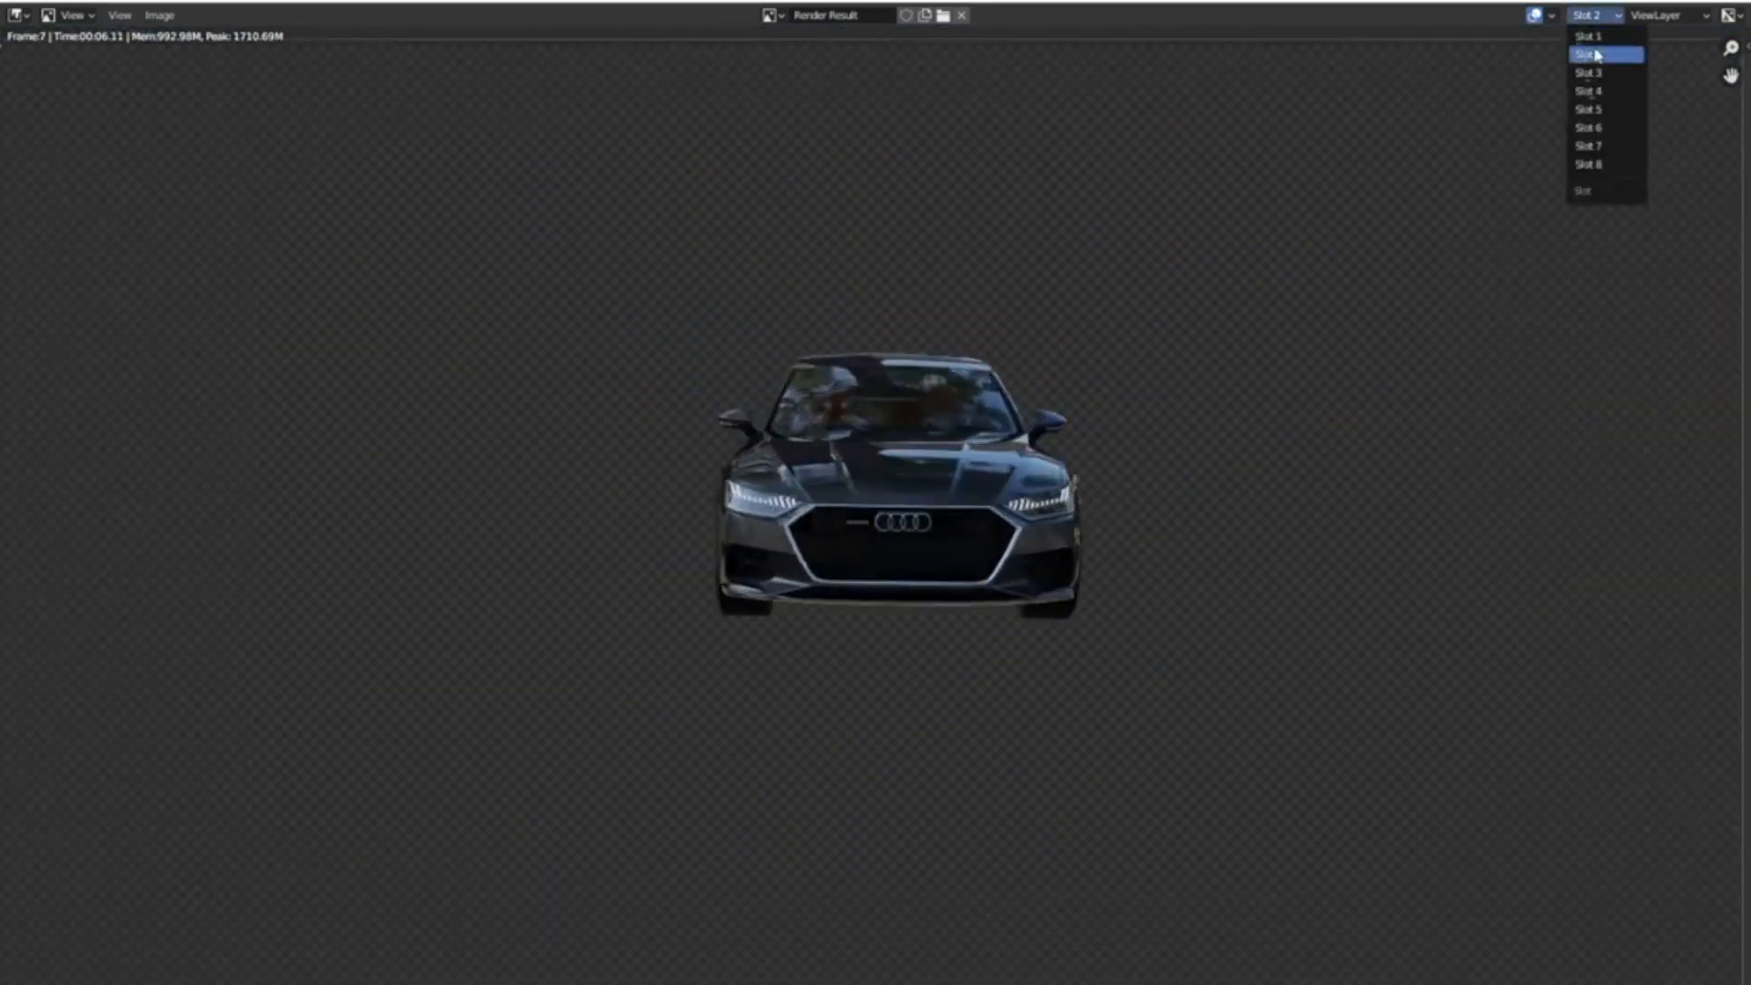
{"action": "left_click", "coordinate": [1595, 40]}
{"action": "scroll", "coordinate": [1024, 462], "scroll_direction": "up", "scroll_amount": 3}
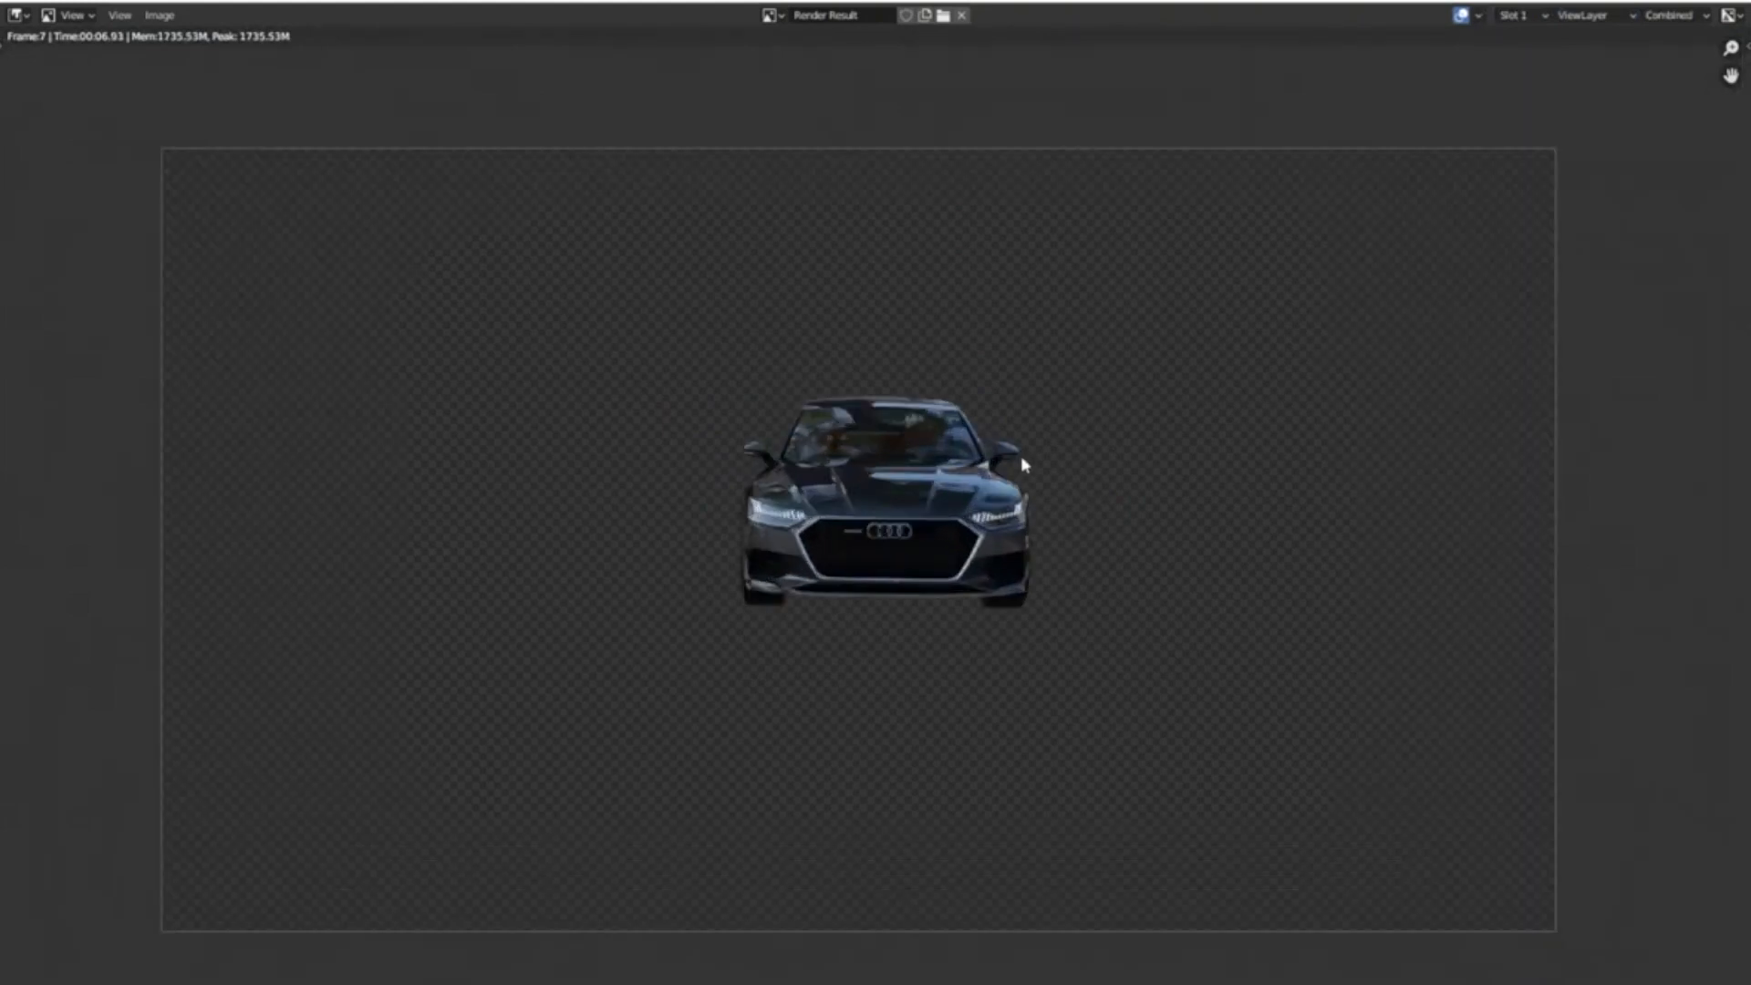
{"action": "scroll", "coordinate": [911, 566], "scroll_direction": "up", "scroll_amount": 6}
{"action": "scroll", "coordinate": [693, 625], "scroll_direction": "down", "scroll_amount": 1}
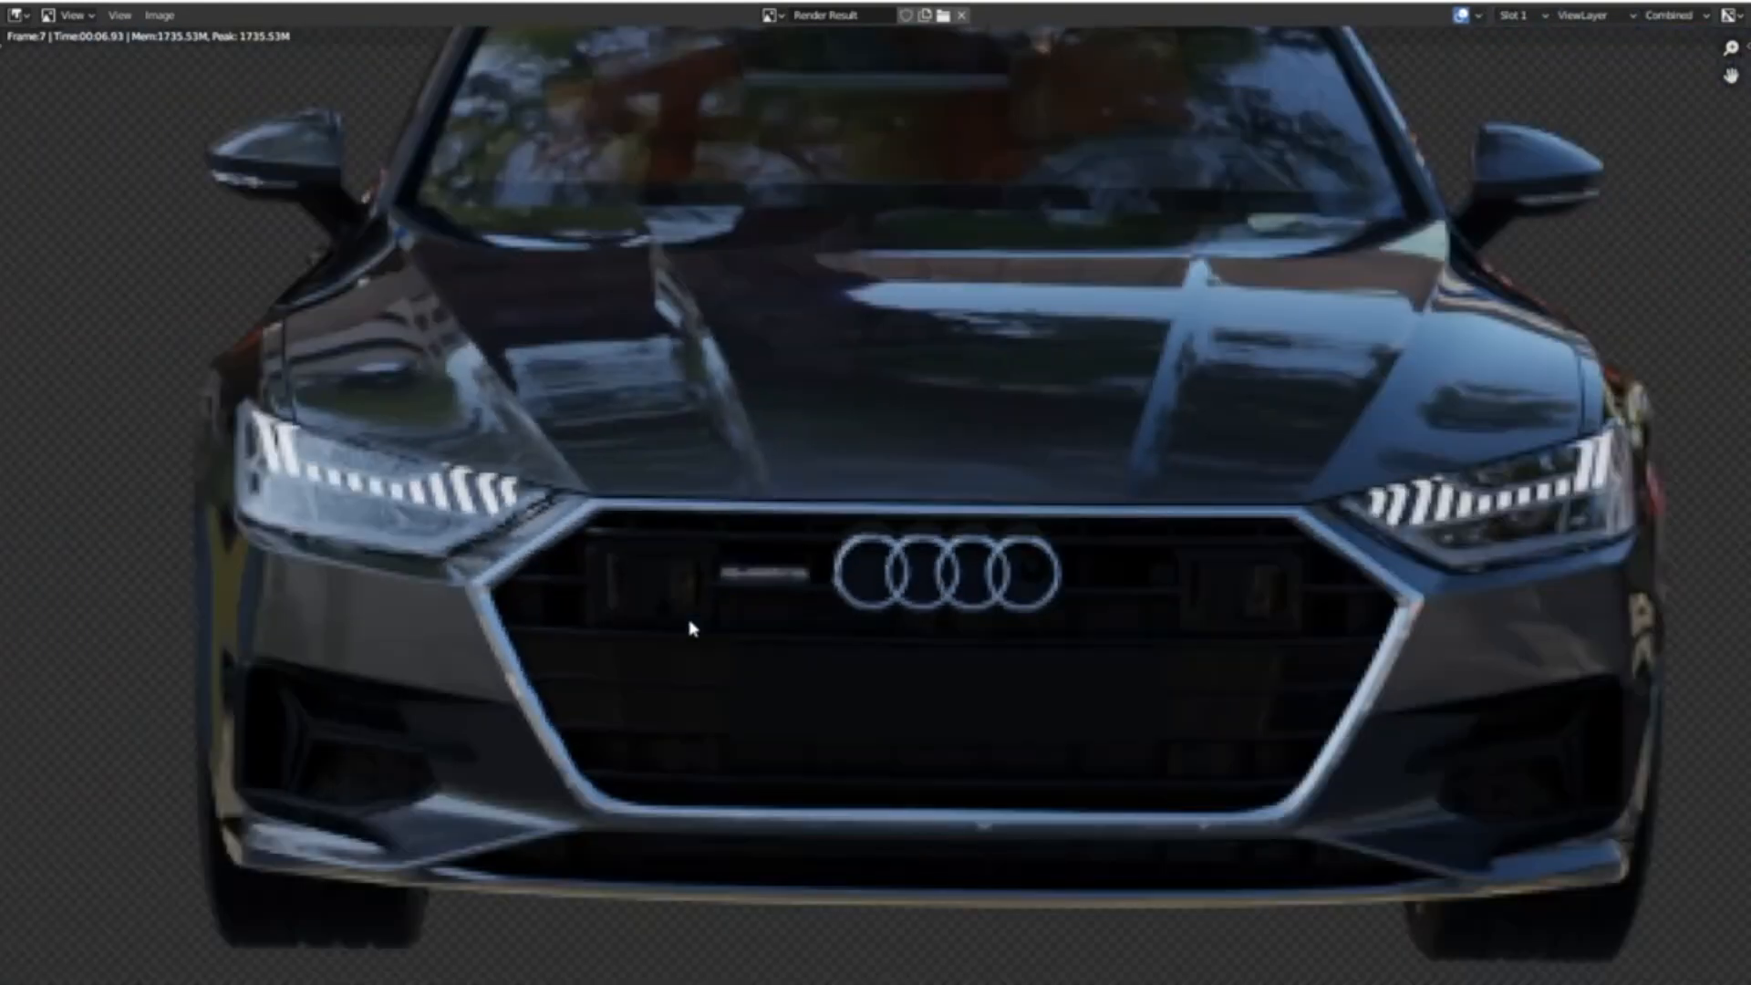
{"action": "scroll", "coordinate": [754, 623], "scroll_direction": "up", "scroll_amount": 3}
{"action": "scroll", "coordinate": [774, 637], "scroll_direction": "down", "scroll_amount": 4}
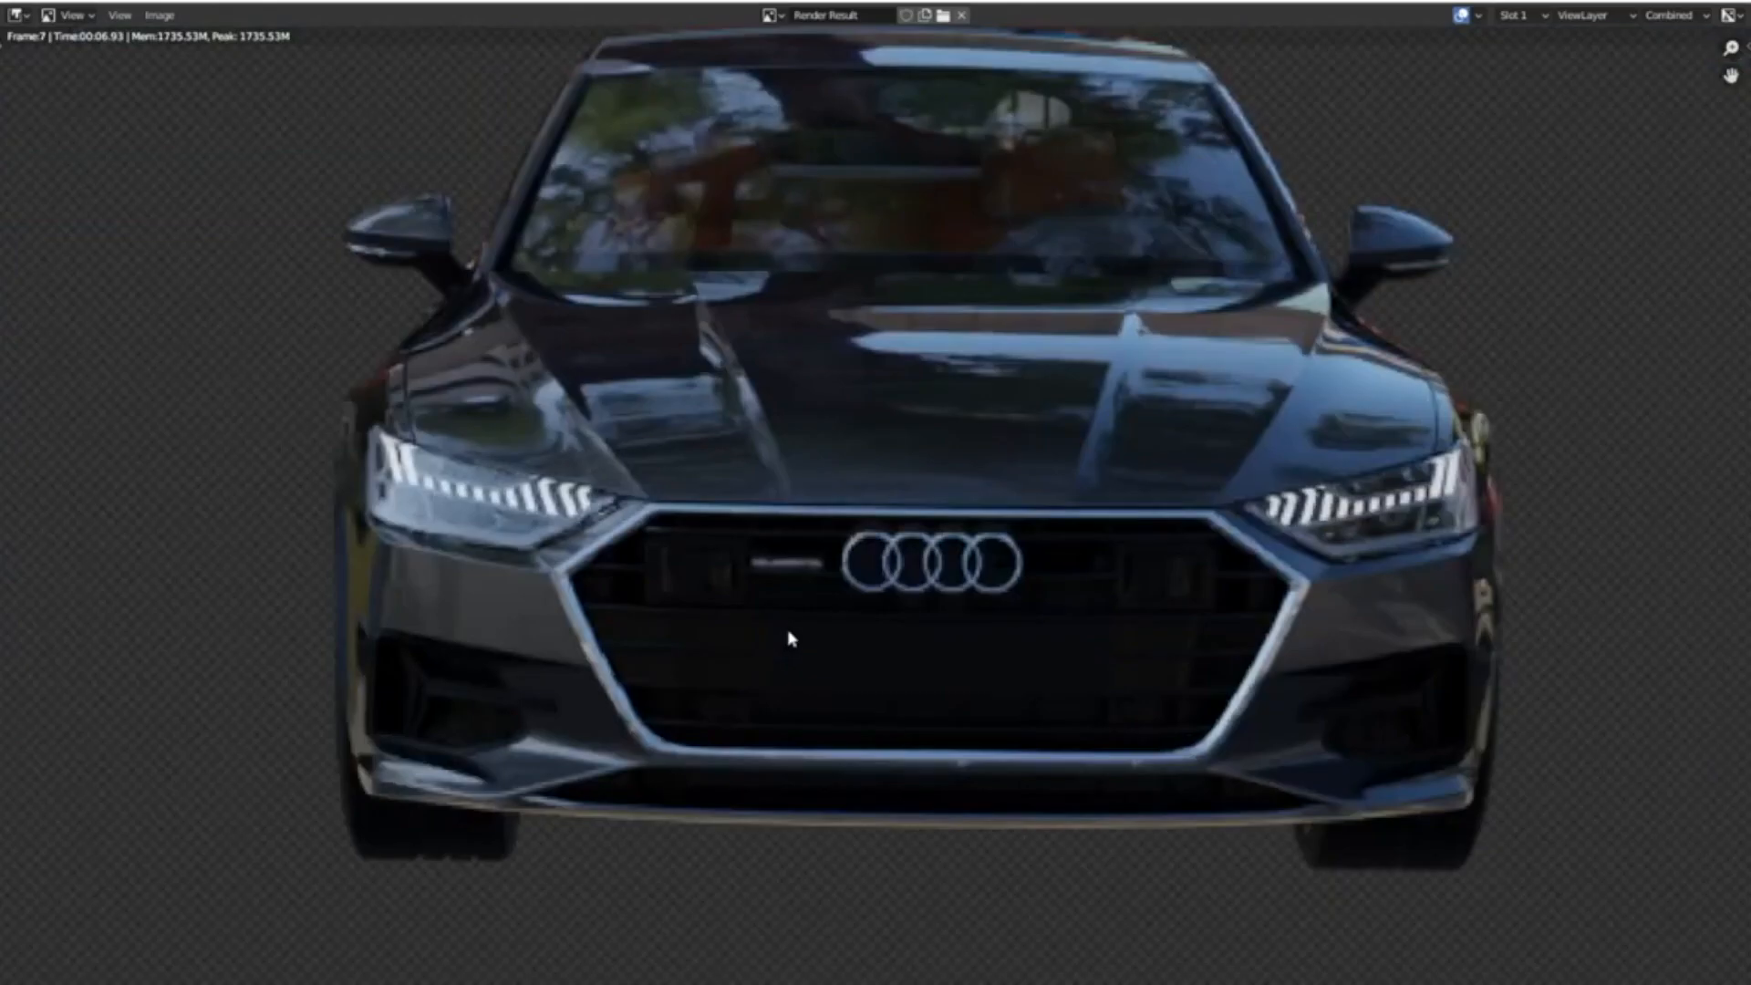
Return to the Slot 2 render and compare the car's detail with the Slot 1 version
{"action": "left_click", "coordinate": [1527, 15]}
{"action": "left_click", "coordinate": [1511, 64]}
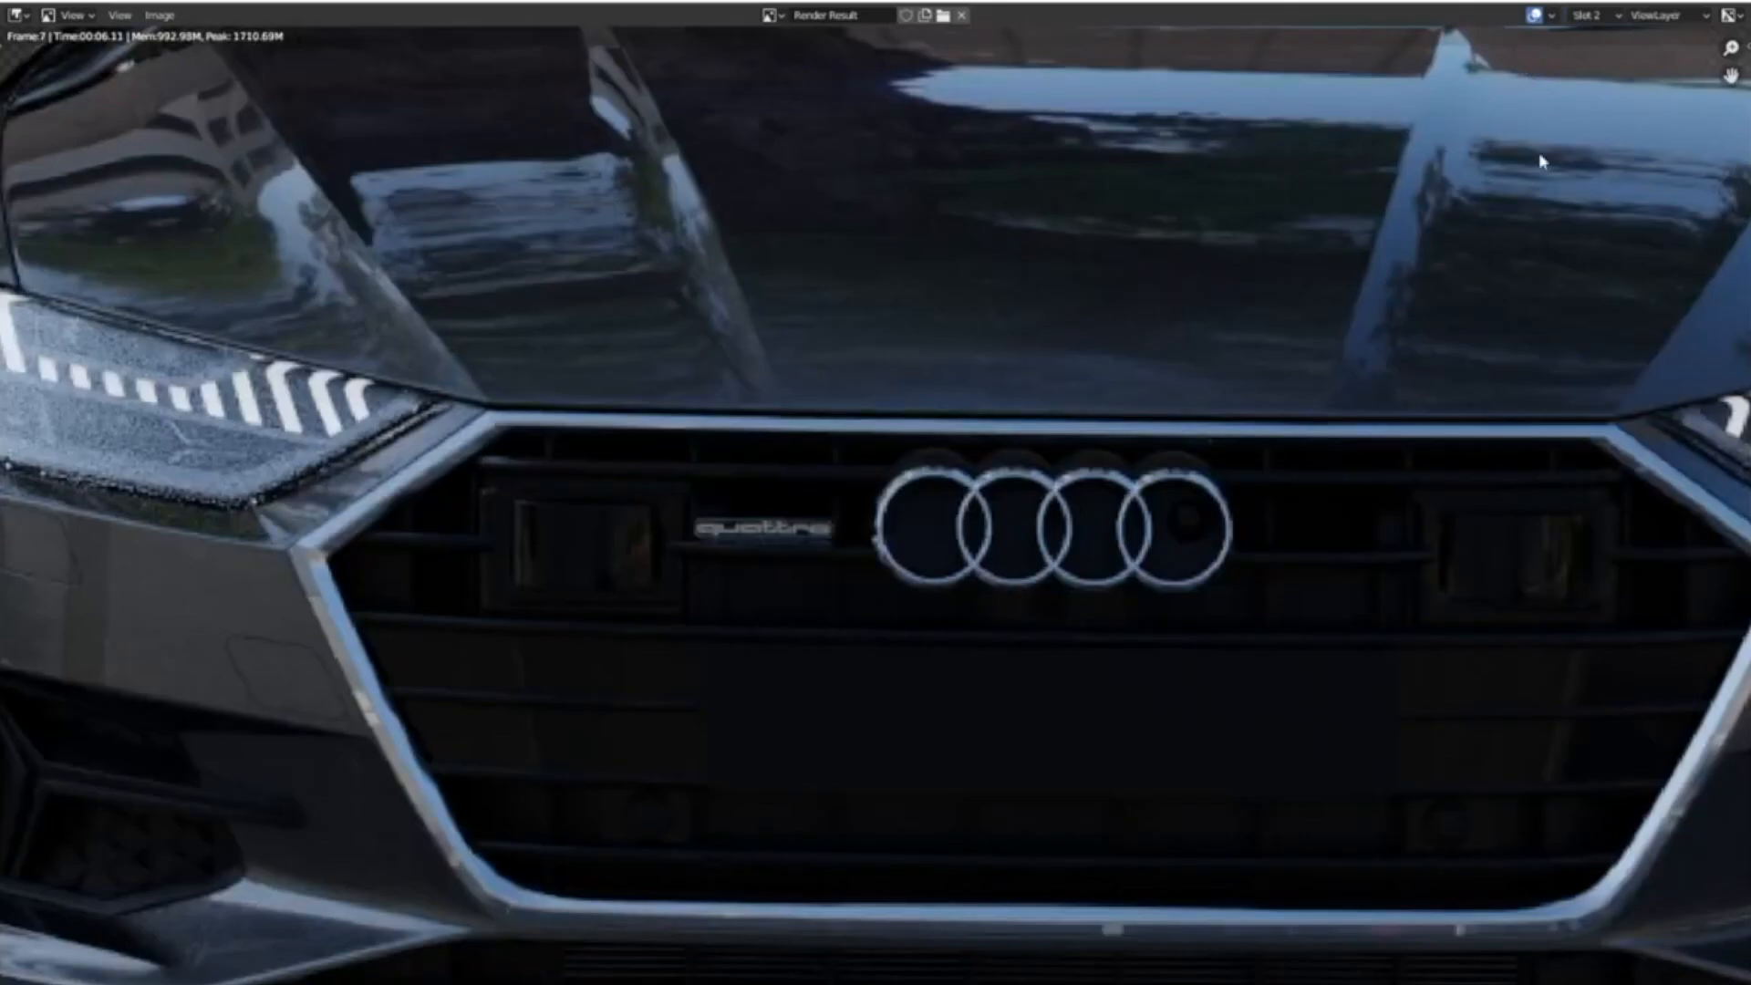
{"action": "scroll", "coordinate": [779, 504], "scroll_direction": "down", "scroll_amount": 1}
{"action": "scroll", "coordinate": [993, 429], "scroll_direction": "down", "scroll_amount": 10}
{"action": "scroll", "coordinate": [1003, 428], "scroll_direction": "up", "scroll_amount": 4}
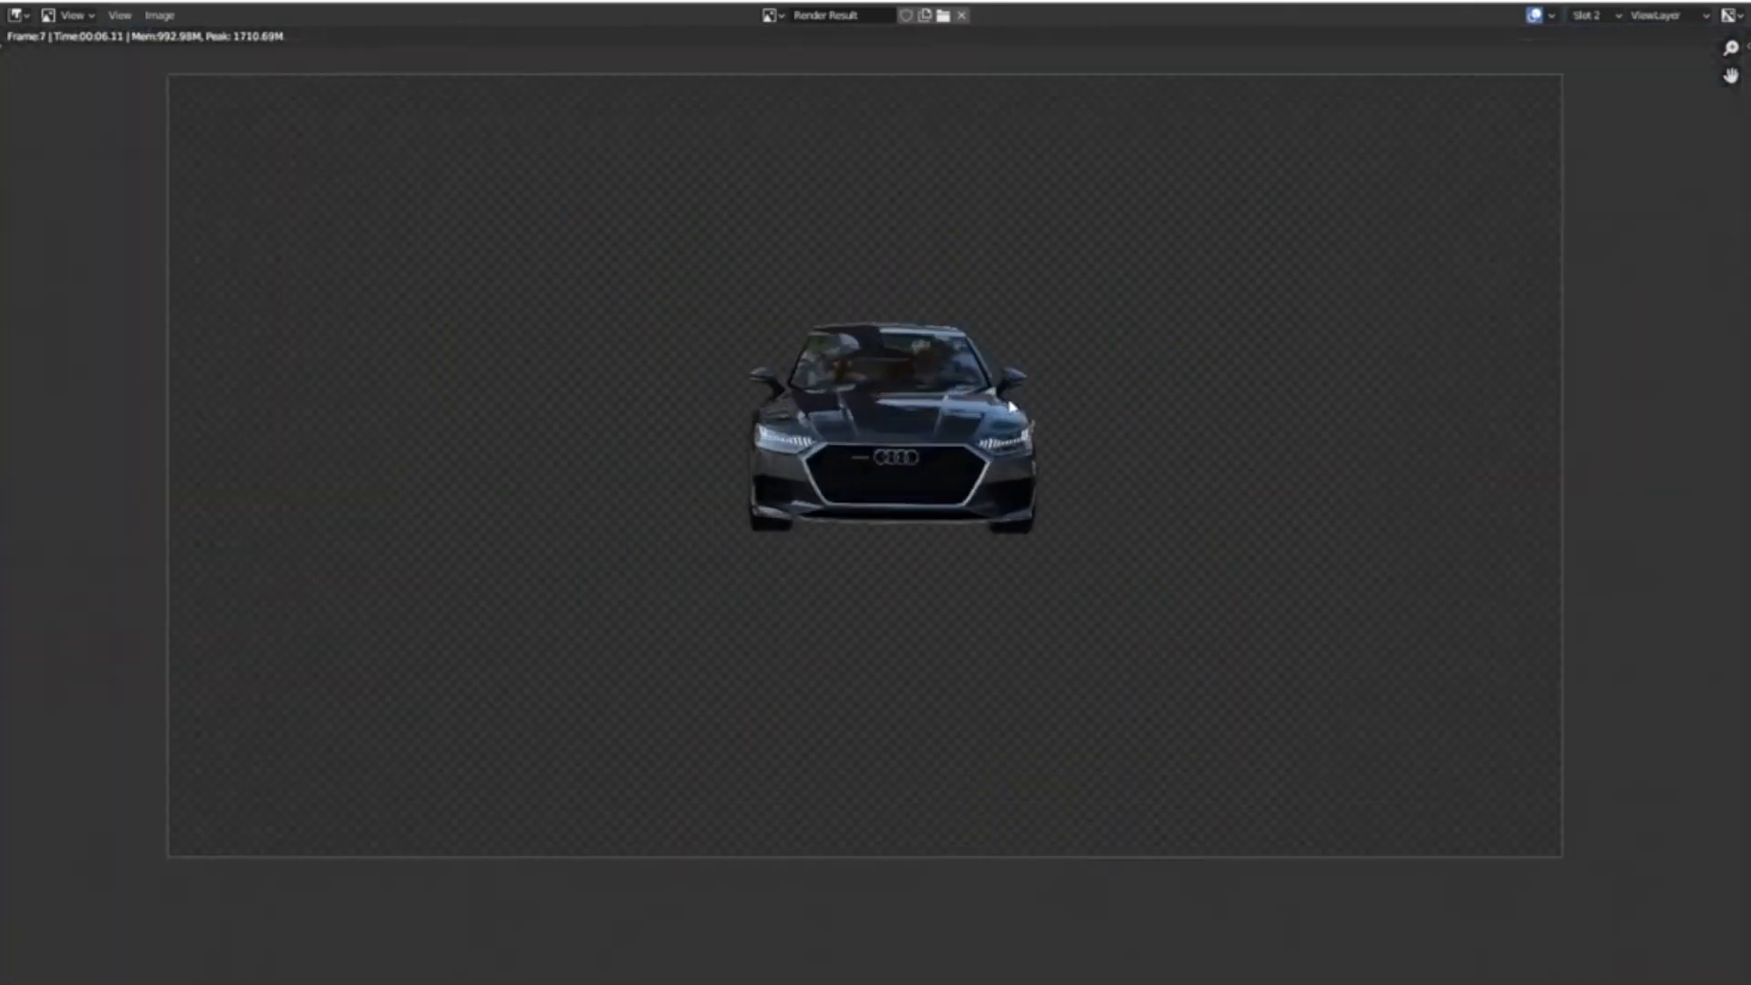
{"action": "middle_click_drag", "start_coordinate": [875, 524], "coordinate": [871, 542]}
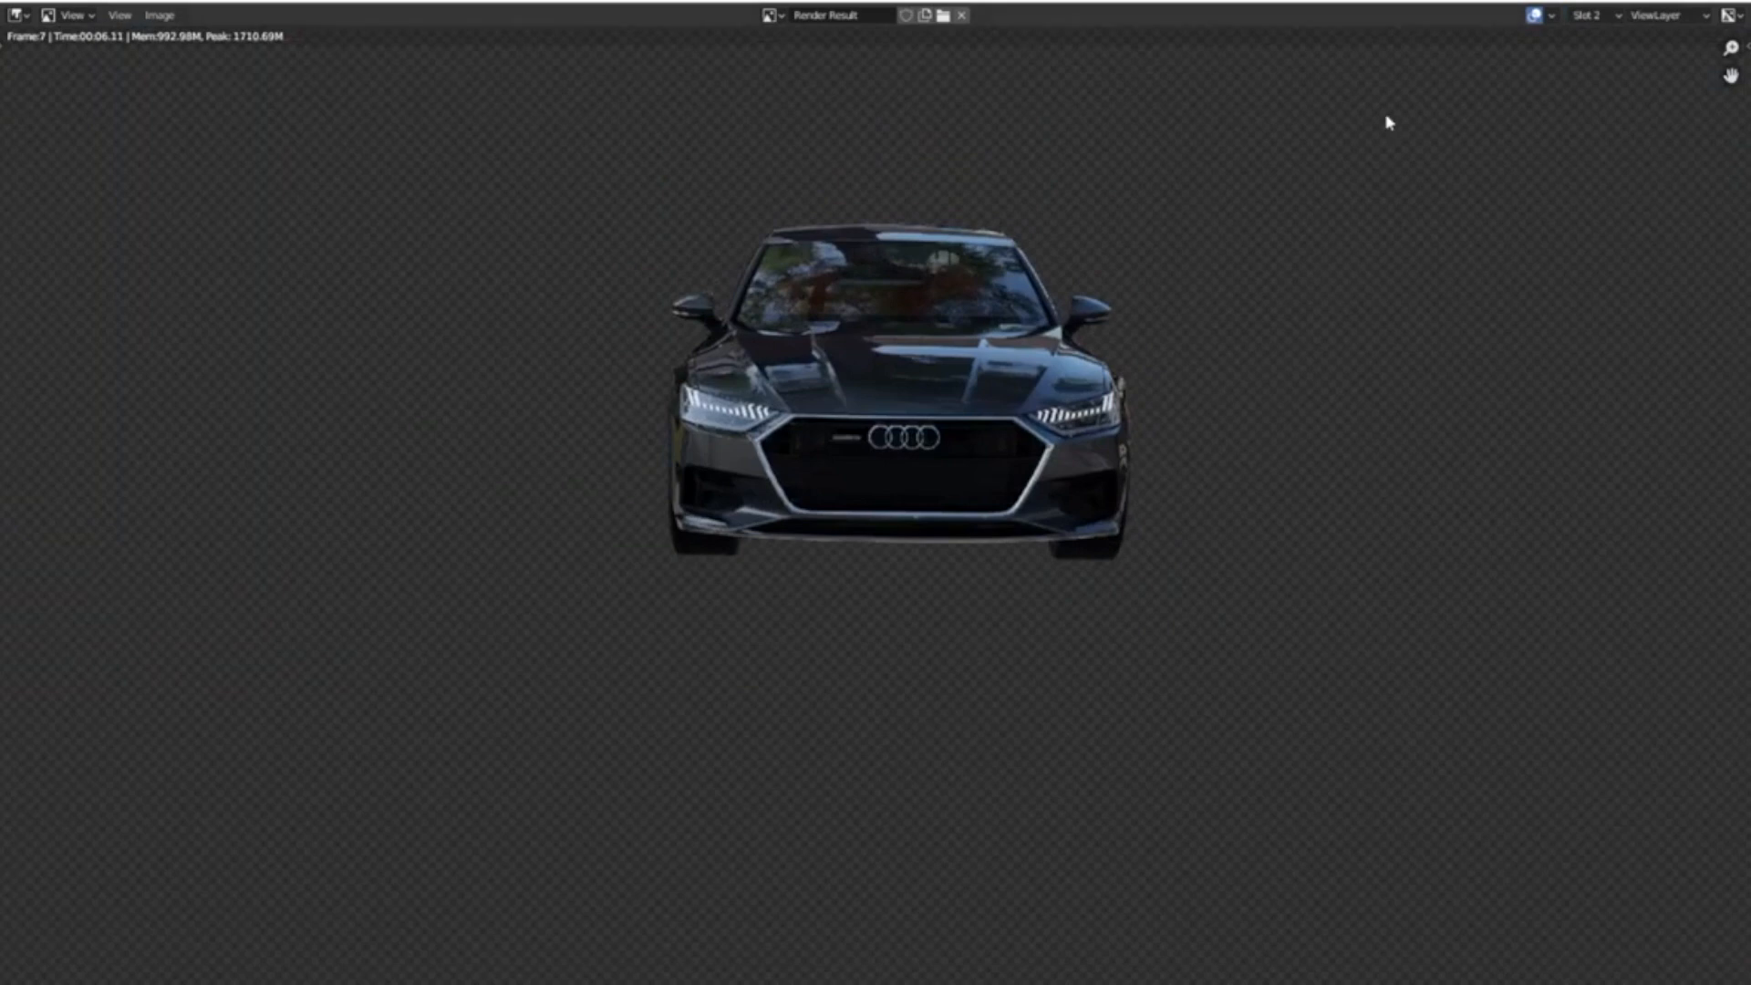
Start saving the render as an image and create and open a Car3 folder inside Exports
{"action": "left_click", "coordinate": [156, 15]}
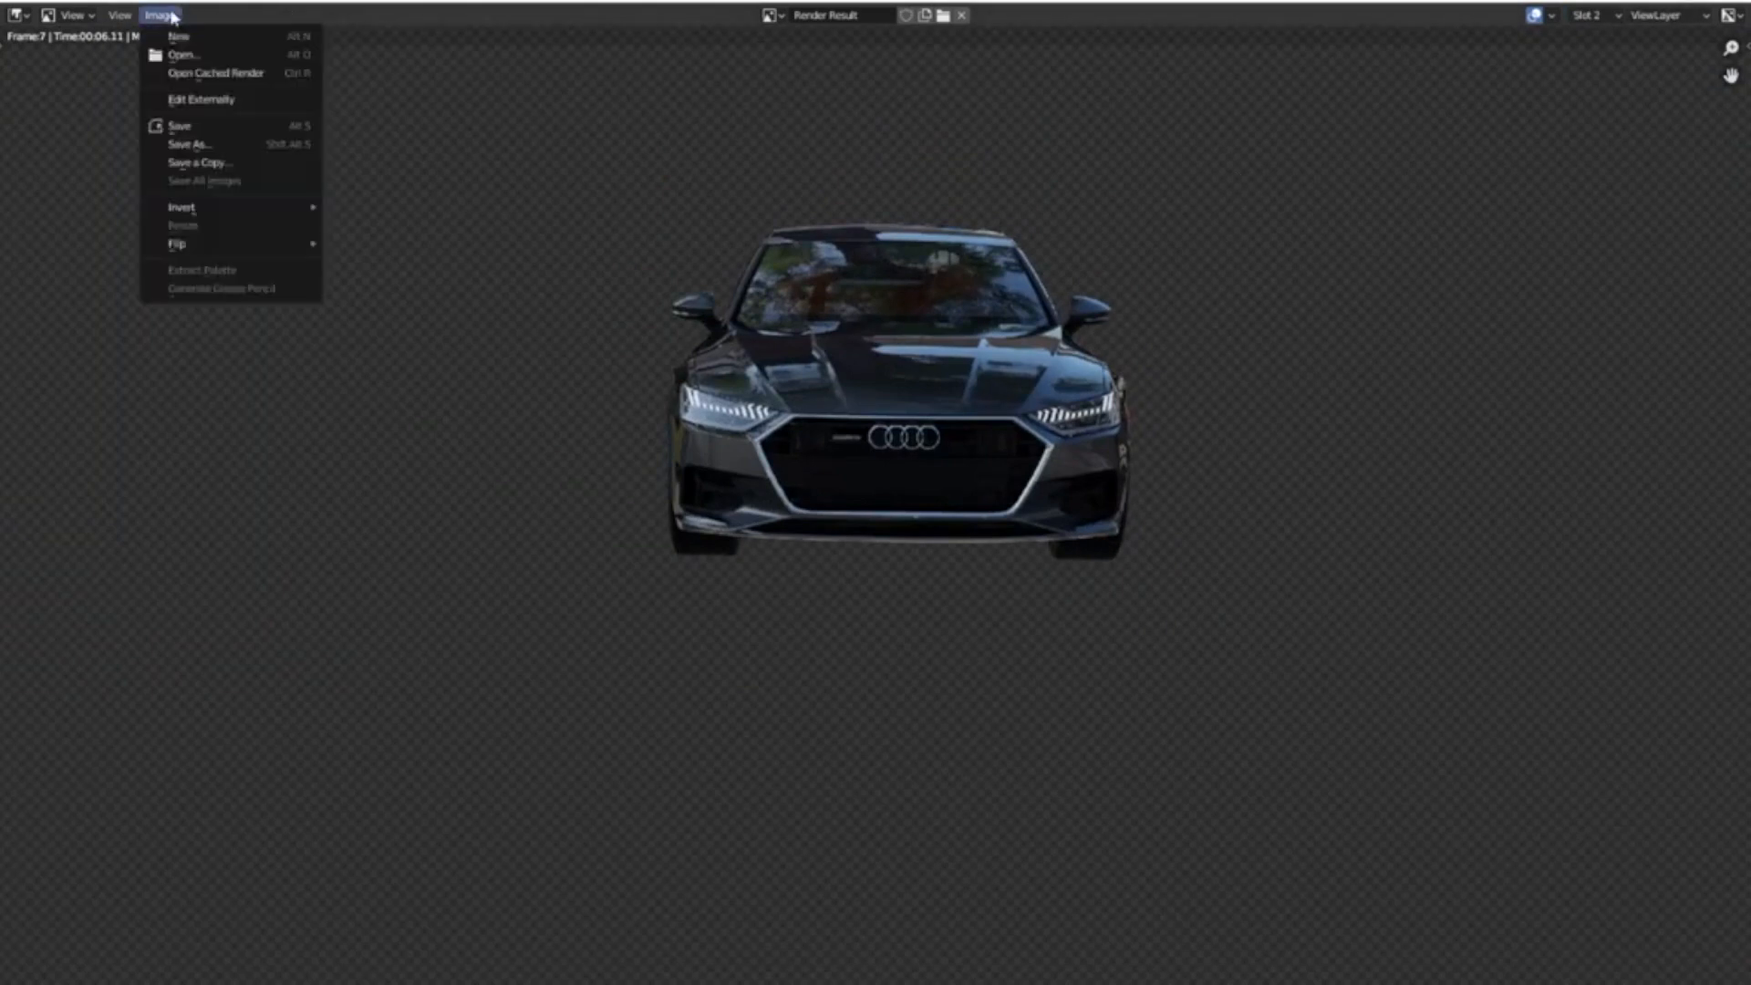
{"action": "left_click", "coordinate": [187, 145]}
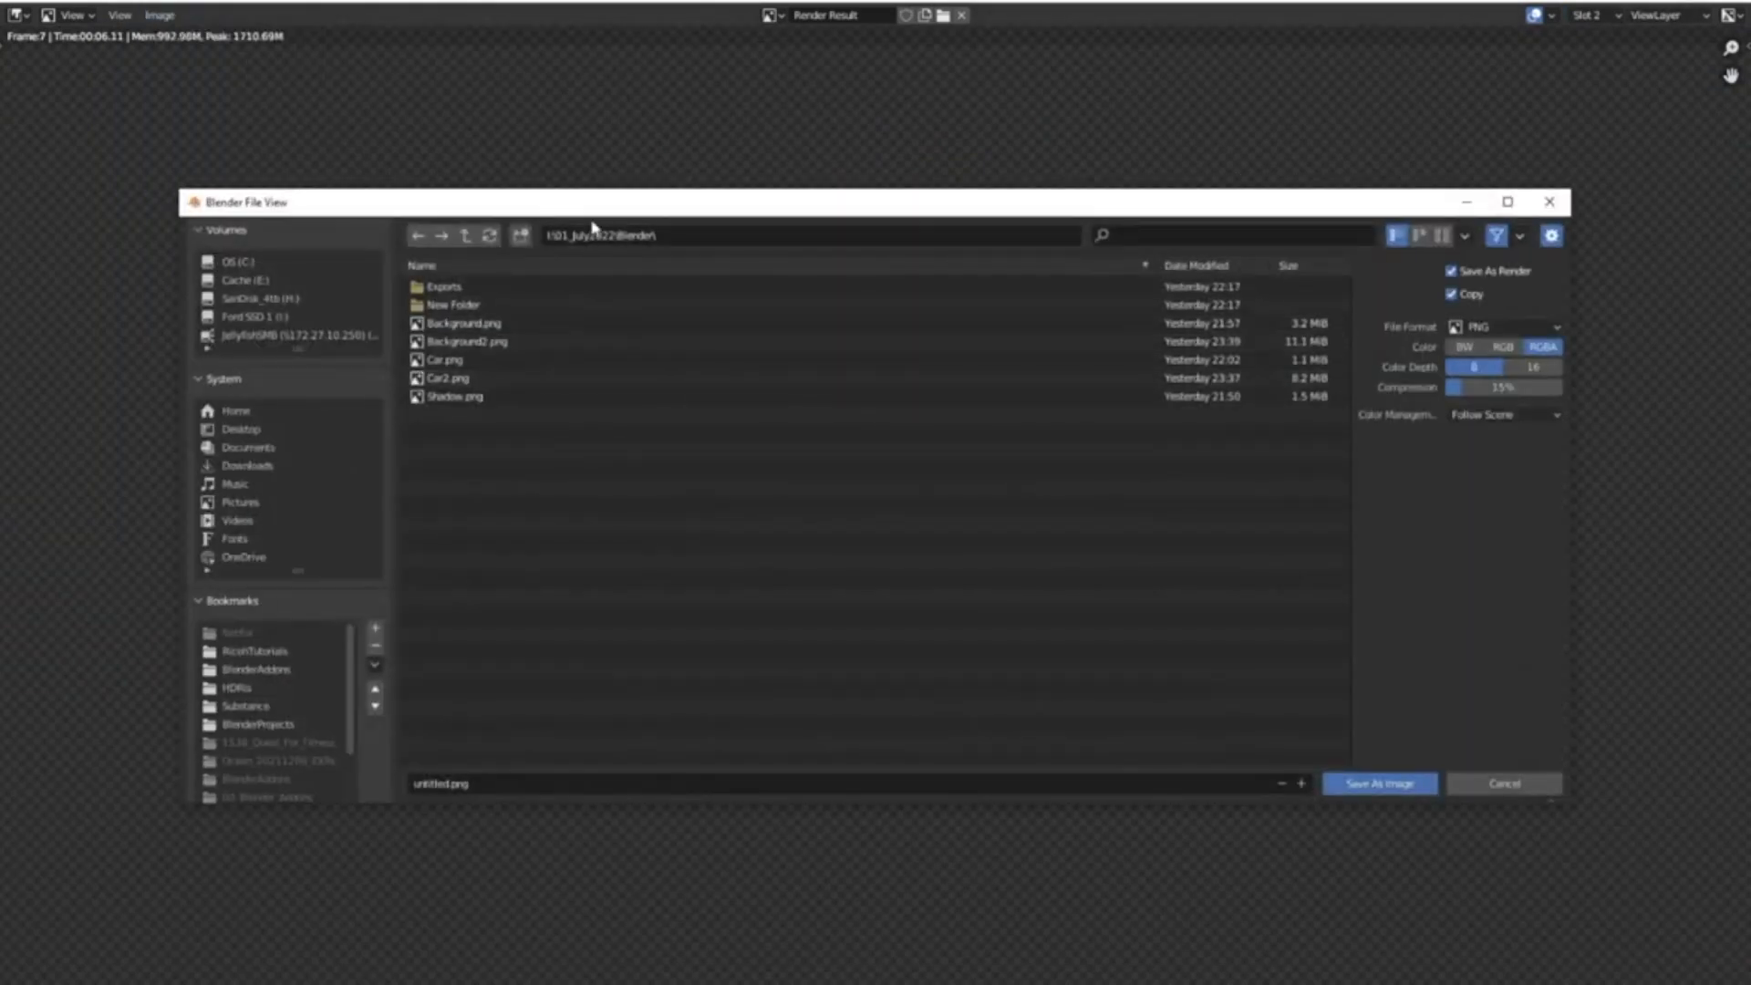
{"action": "double_click", "coordinate": [447, 287]}
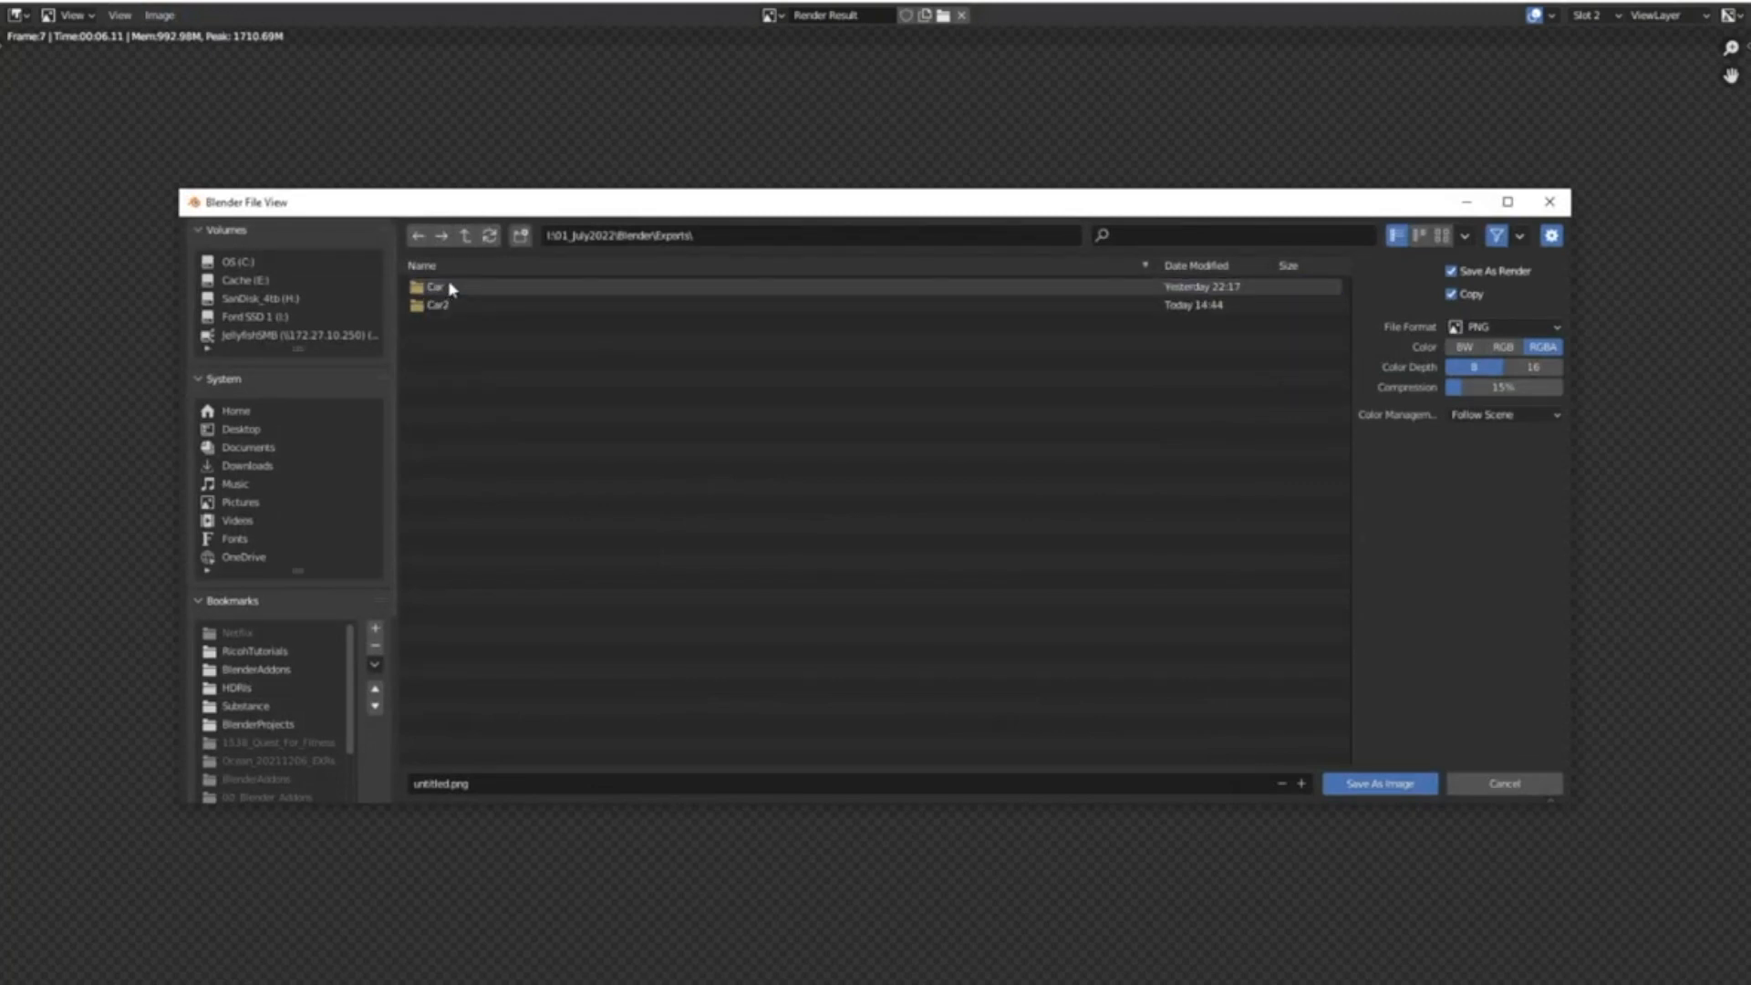
{"action": "left_click", "coordinate": [520, 235]}
{"action": "type", "text": "Car3"}
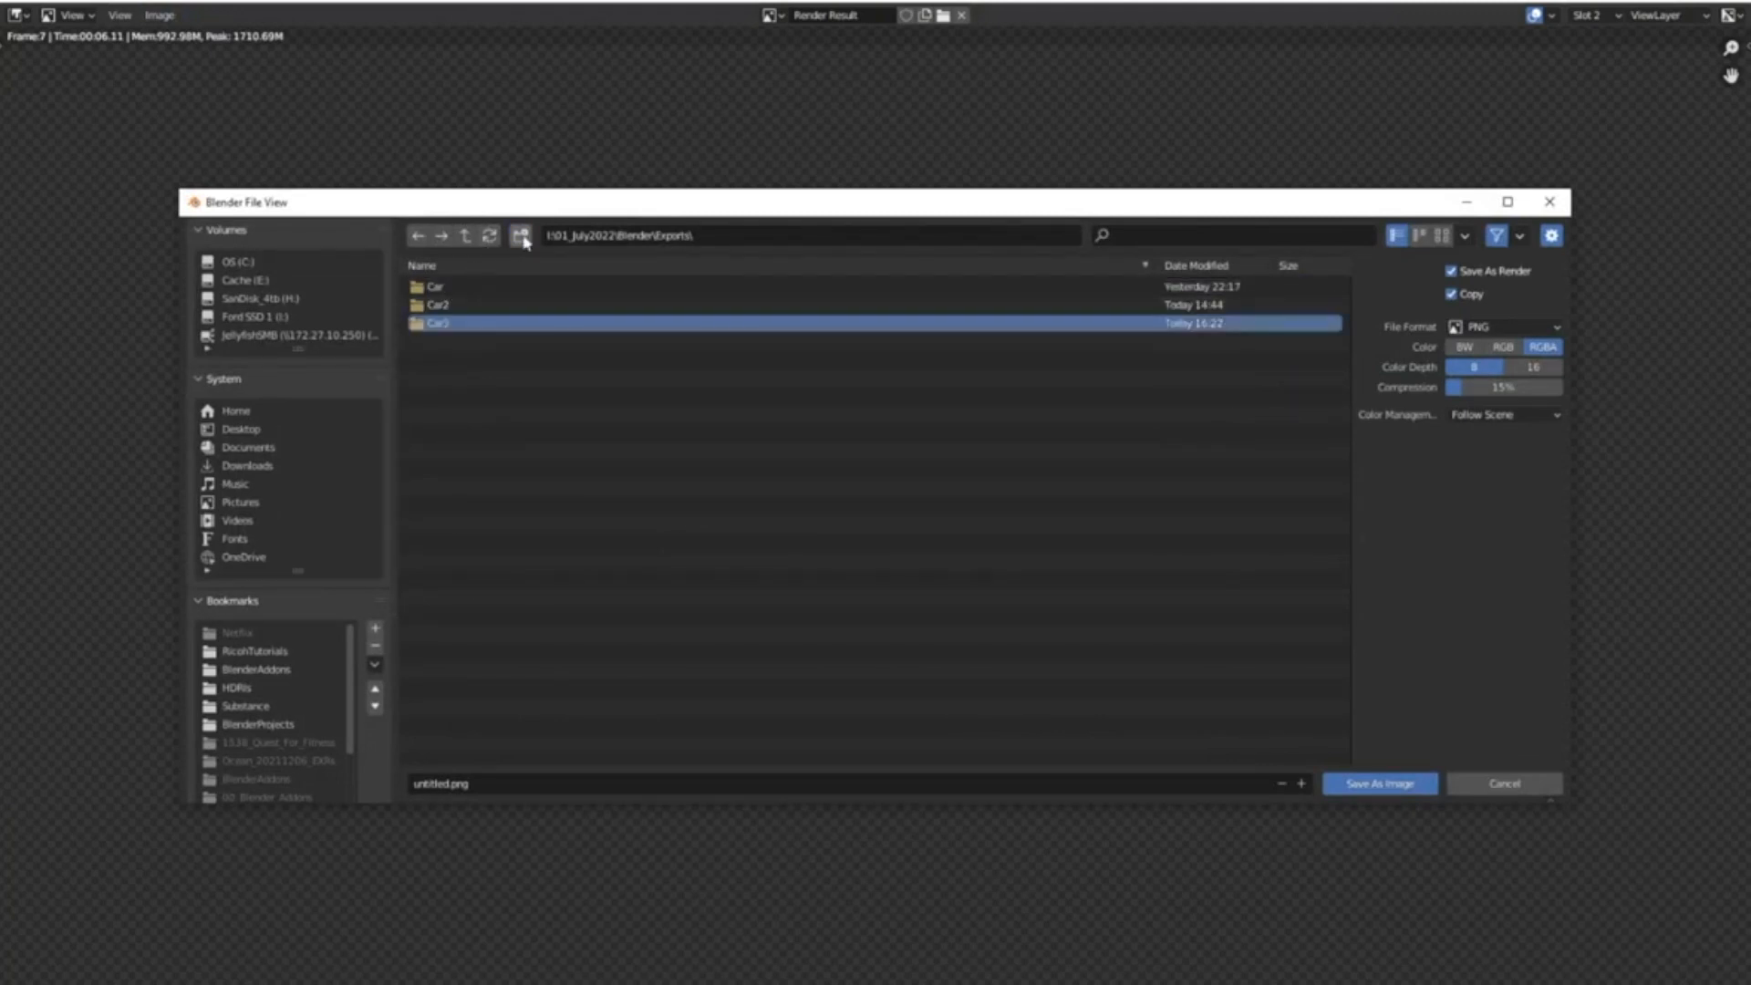
{"action": "key", "text": "Return"}
{"action": "double_click", "coordinate": [447, 323]}
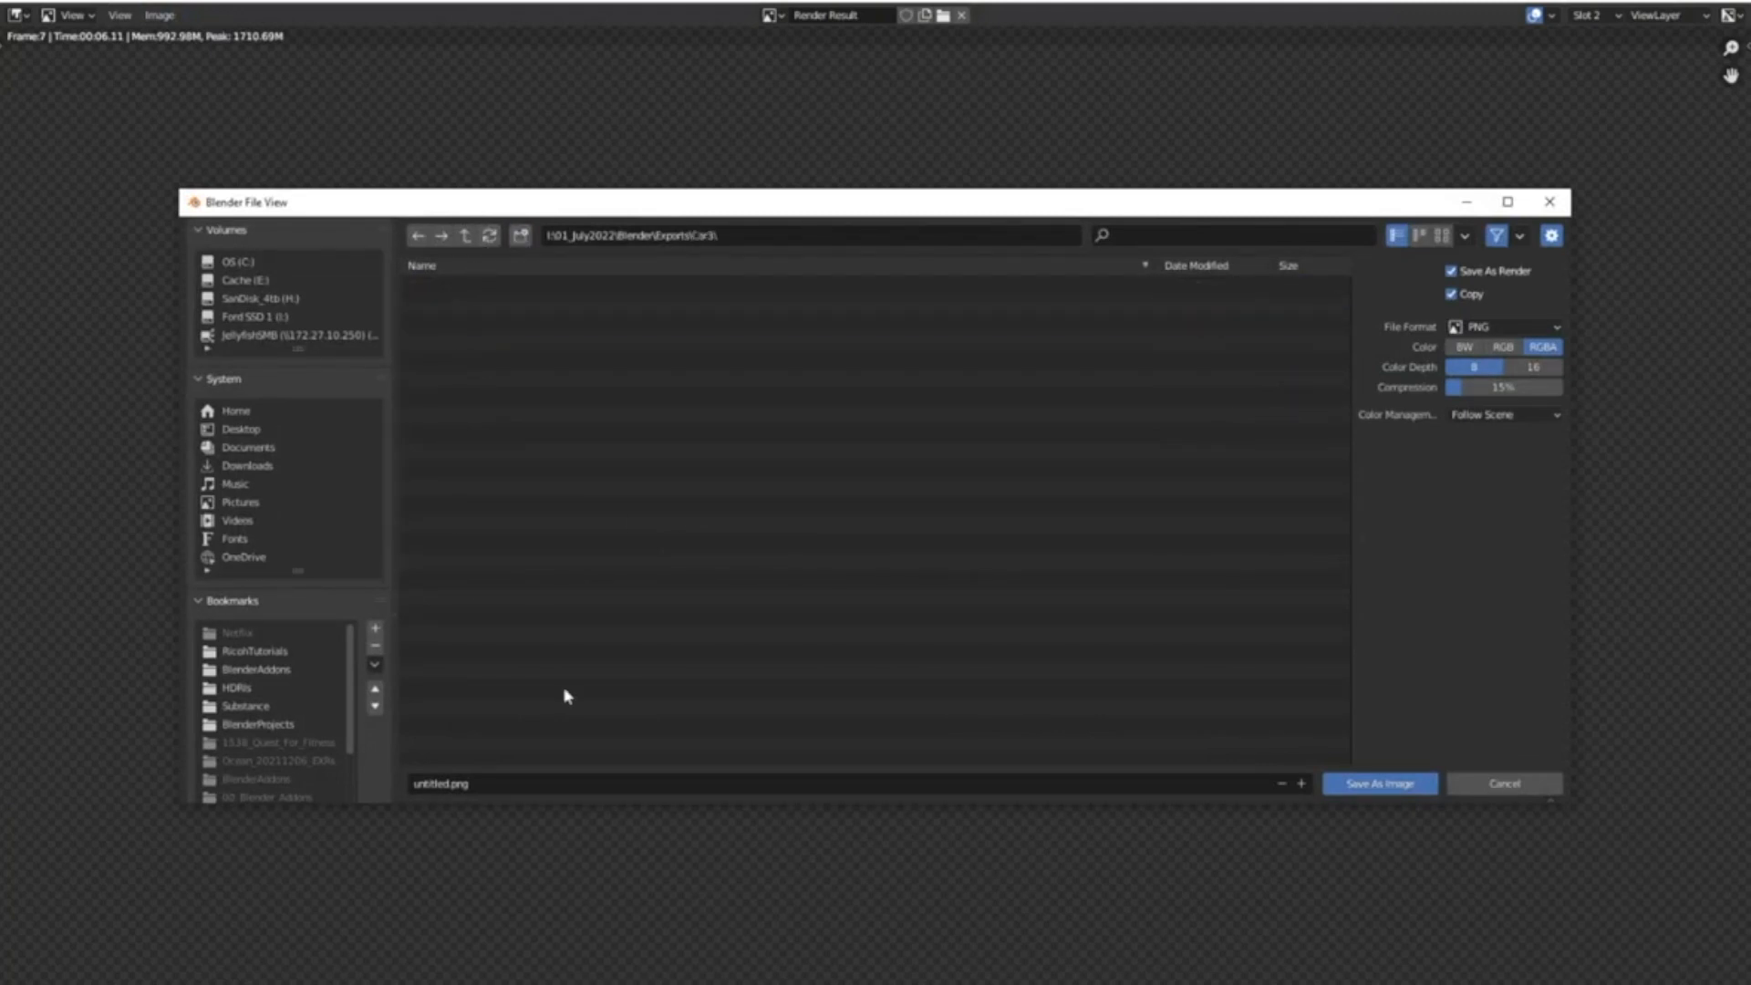
Name the image file Car
{"action": "left_click", "coordinate": [451, 784]}
{"action": "key", "text": "BackSpace"}
{"action": "key", "text": "BackSpace"}
{"action": "key", "text": "BackSpace"}
{"action": "key", "text": "BackSpace"}
{"action": "key", "text": "BackSpace"}
{"action": "key", "text": "BackSpace"}
{"action": "key", "text": "BackSpace"}
{"action": "key", "text": "BackSpace"}
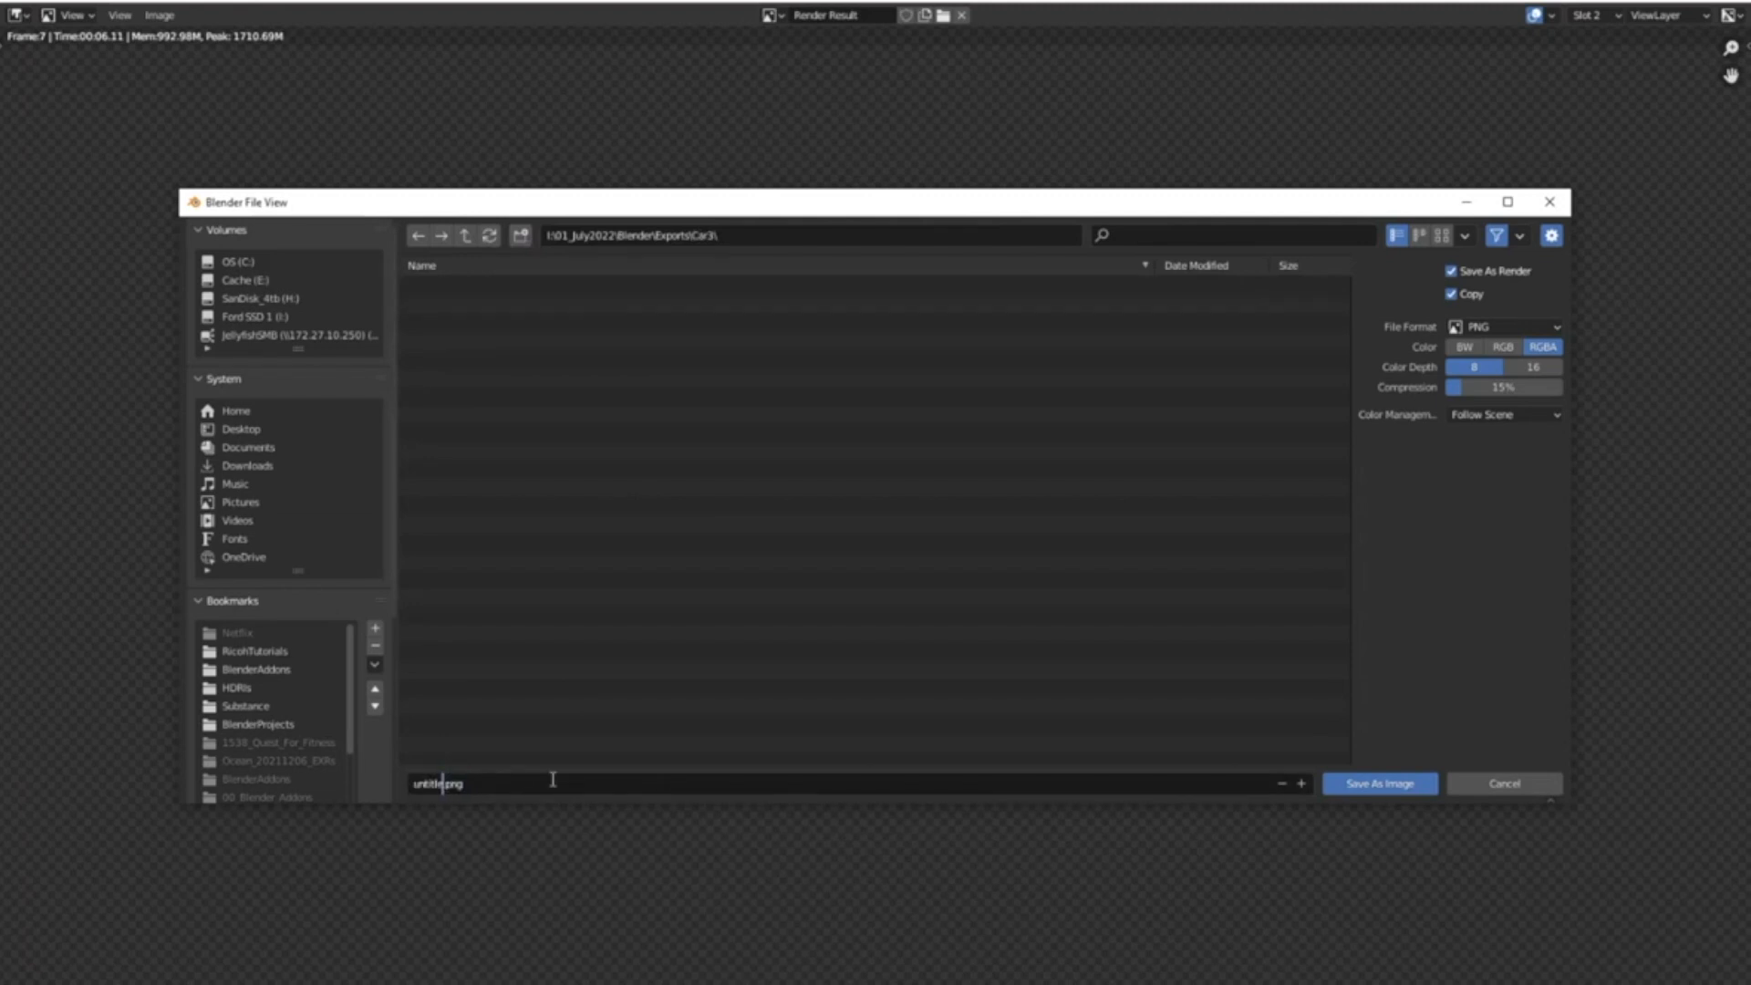
{"action": "type", "text": "Car"}
Save the image as OpenEXR with Float (Half) color depth and the DWAA (lossy) codec
{"action": "left_click", "coordinate": [1487, 326]}
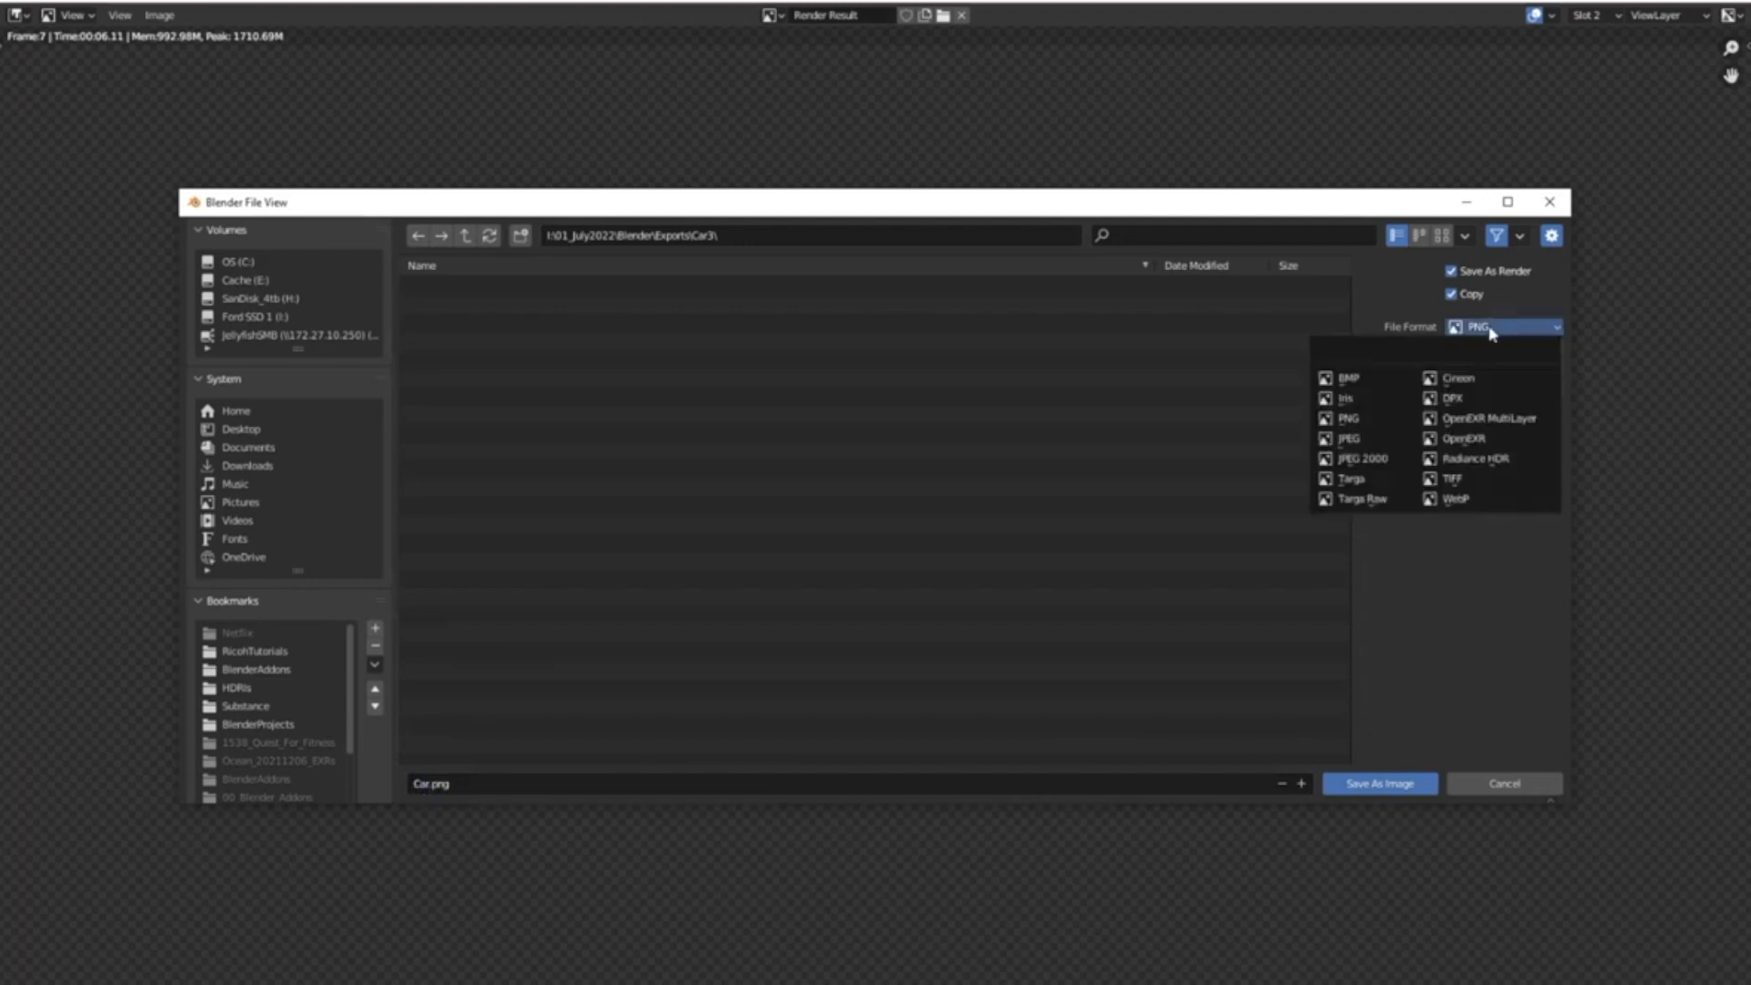
{"action": "left_click", "coordinate": [1496, 439]}
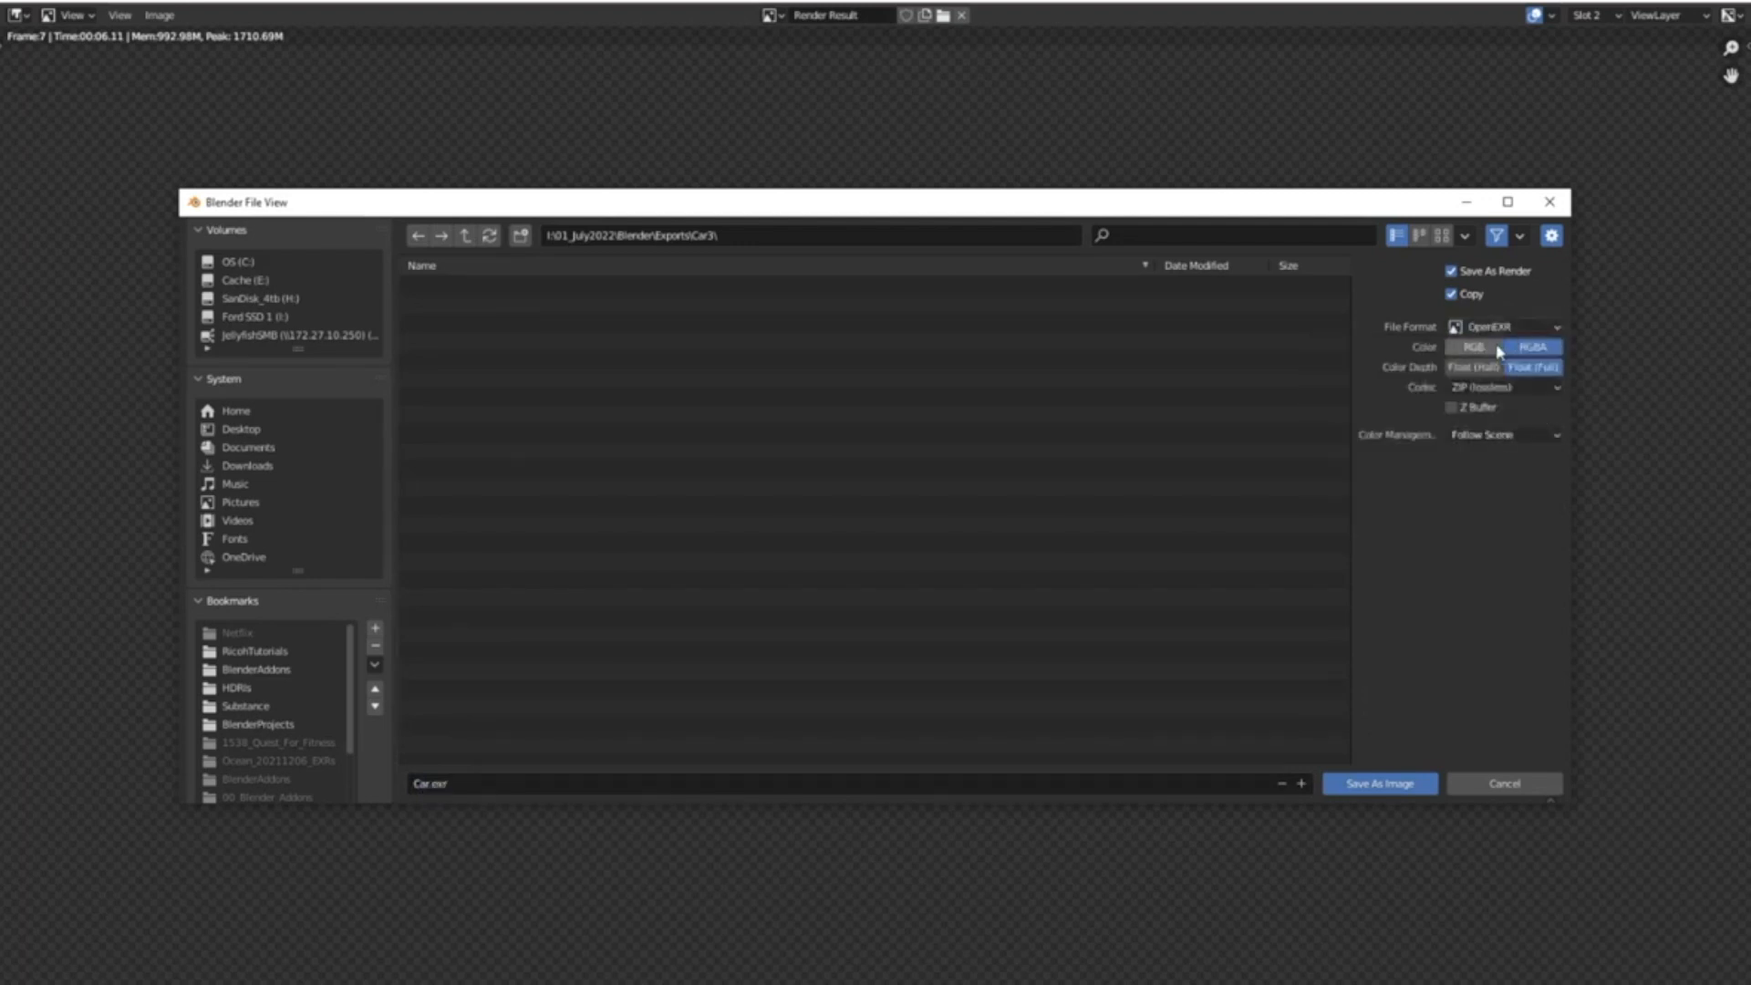
{"action": "left_click", "coordinate": [1483, 367]}
{"action": "left_click", "coordinate": [1500, 388]}
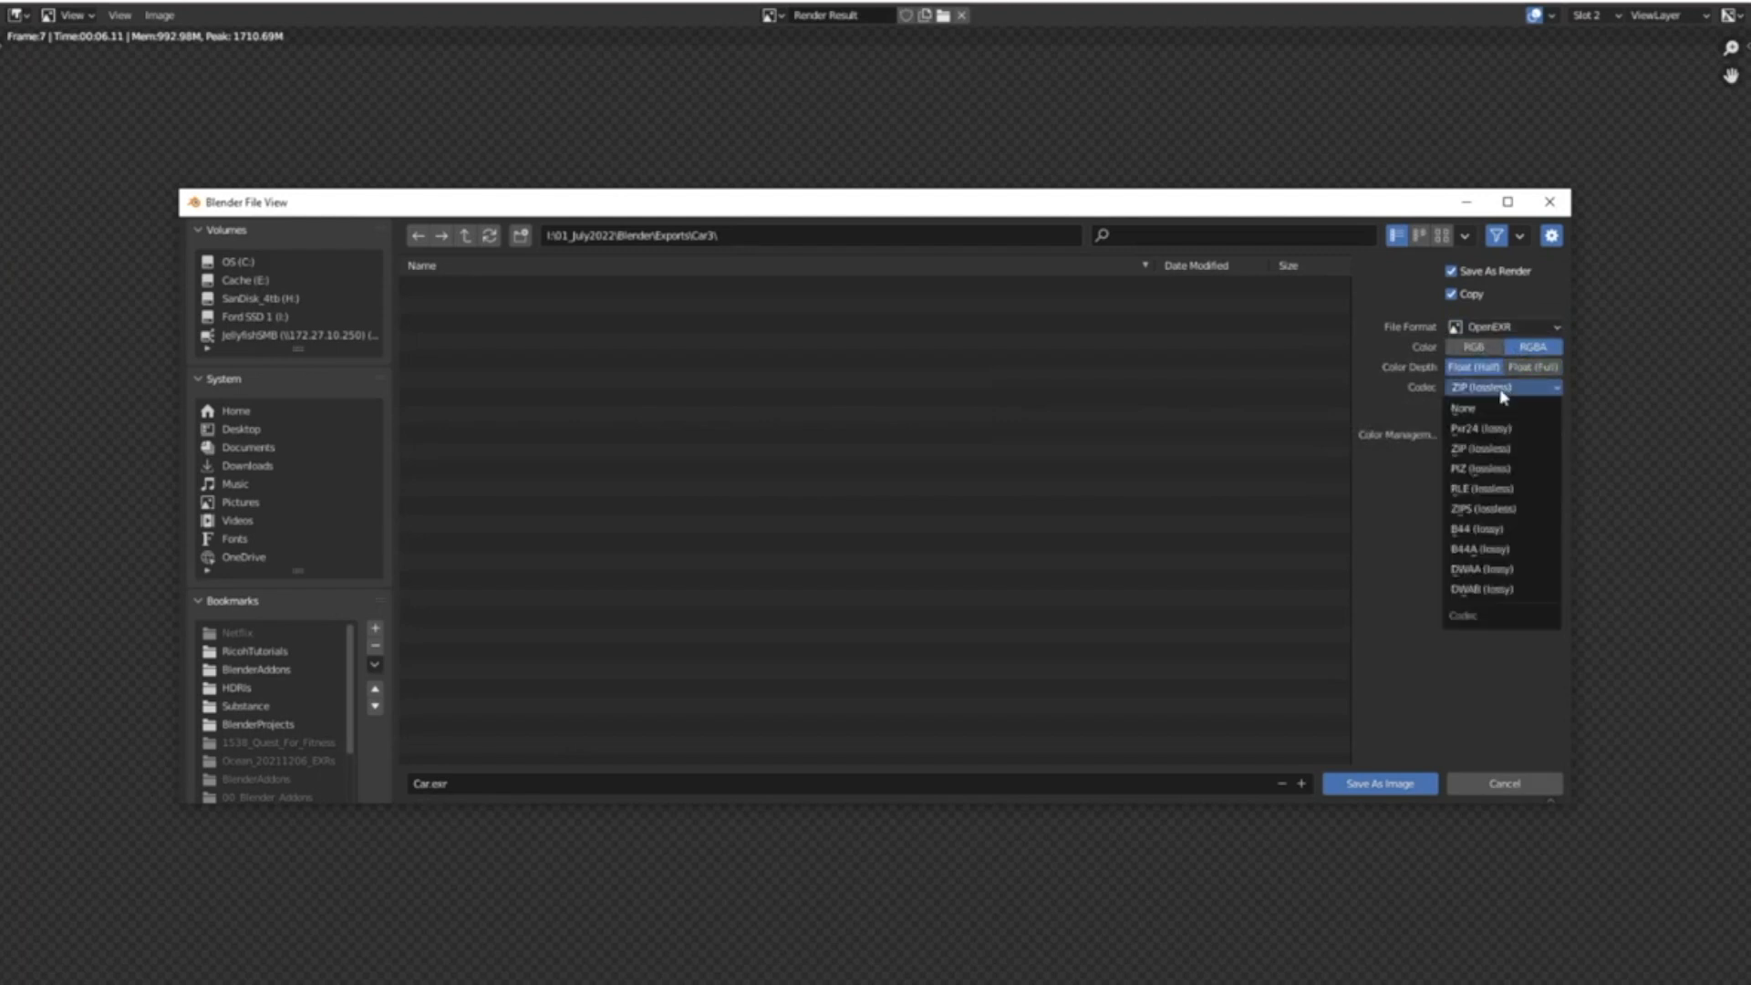
{"action": "left_click", "coordinate": [1484, 569]}
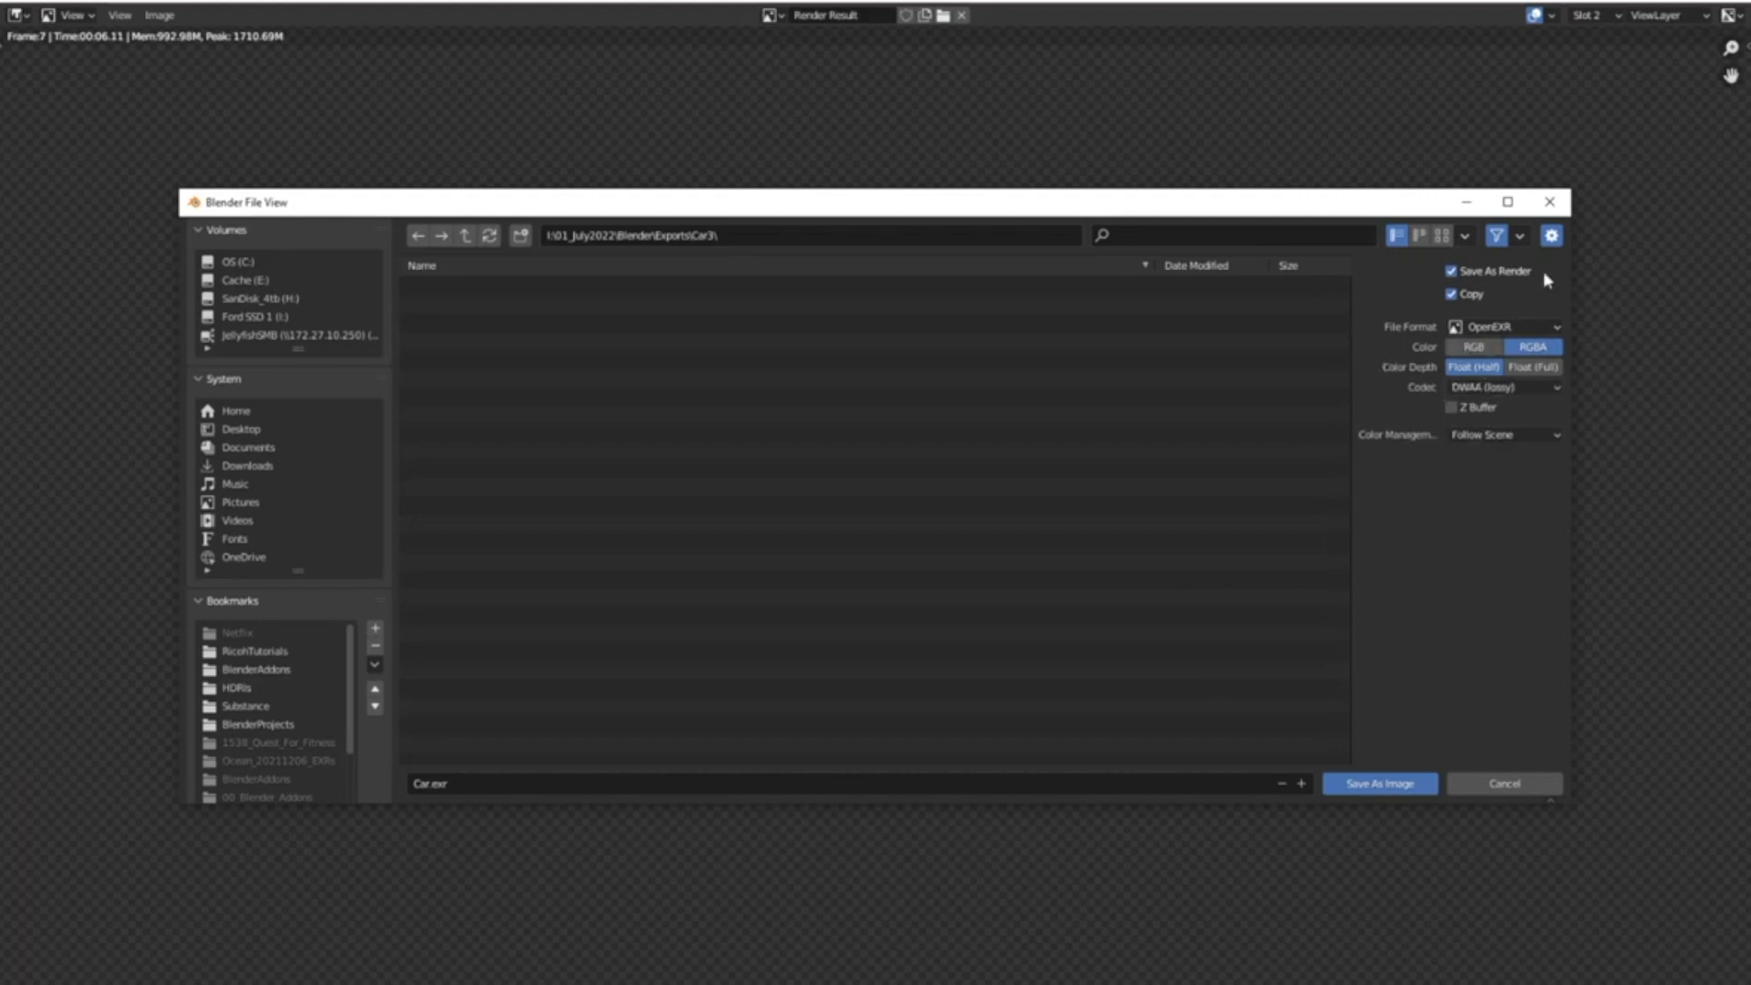
{"action": "left_click", "coordinate": [1393, 783]}
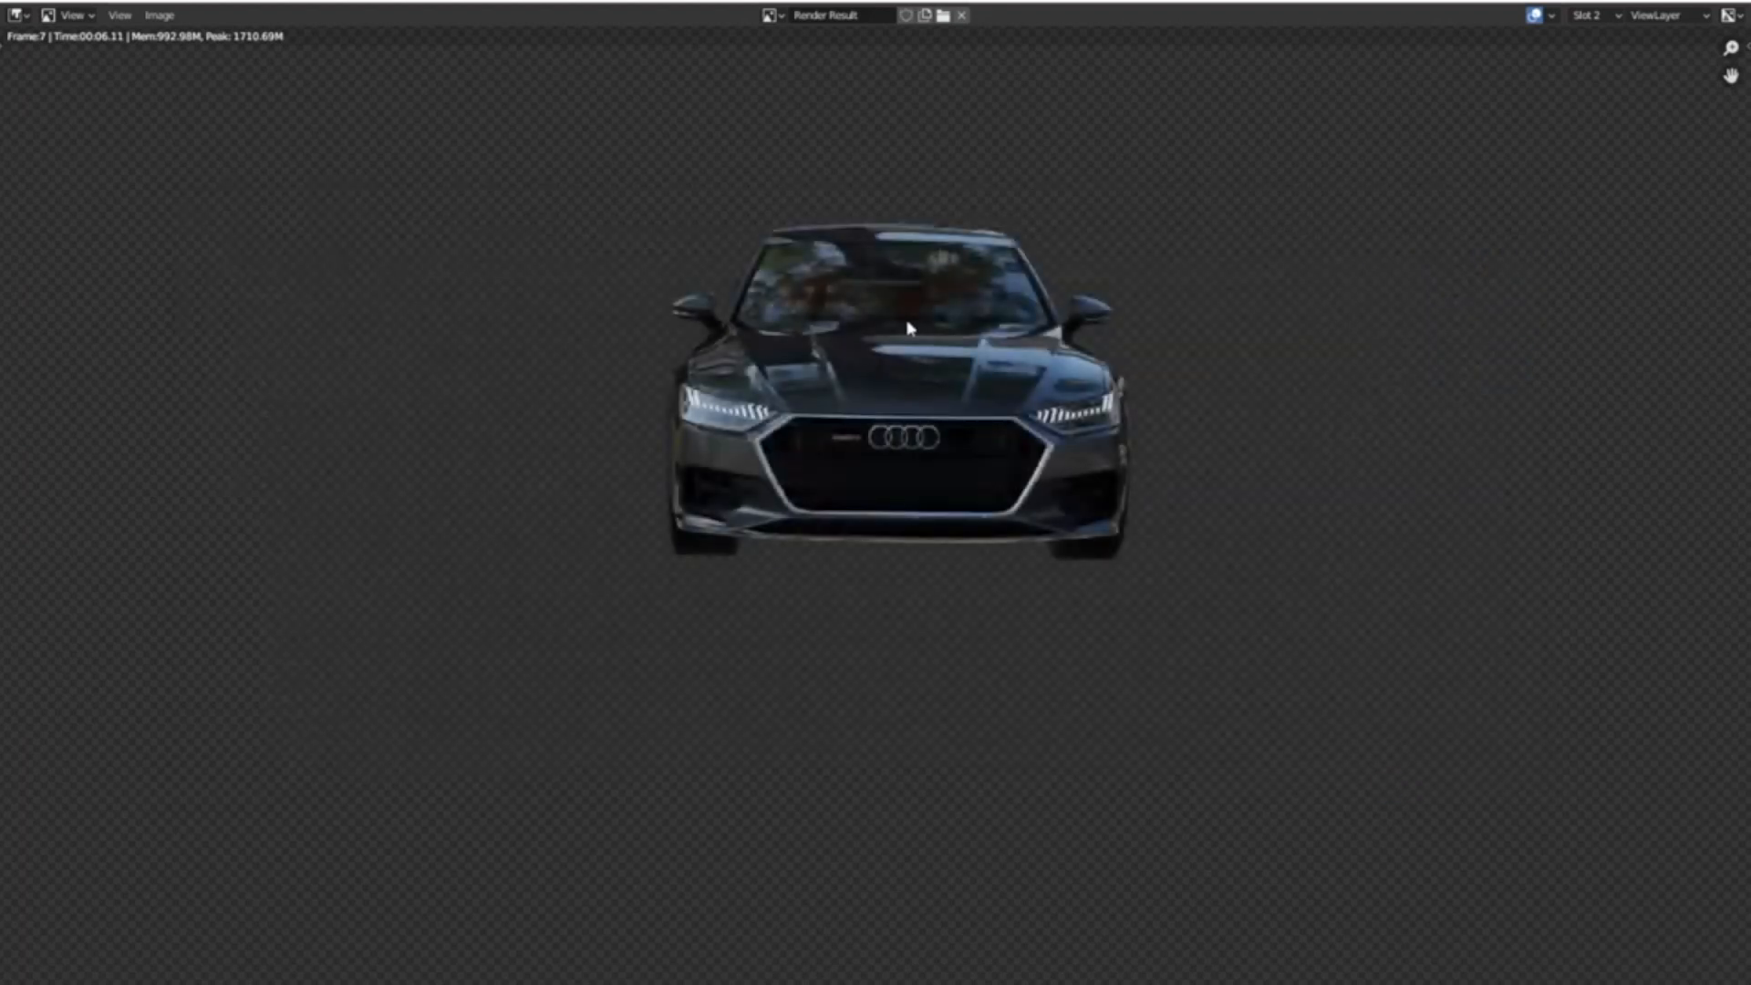
Return to the 3D scene and set its output format to OpenEXR with Float (Half) depth and DWAA (lossy) codec
{"action": "left_click", "coordinate": [1646, 2]}
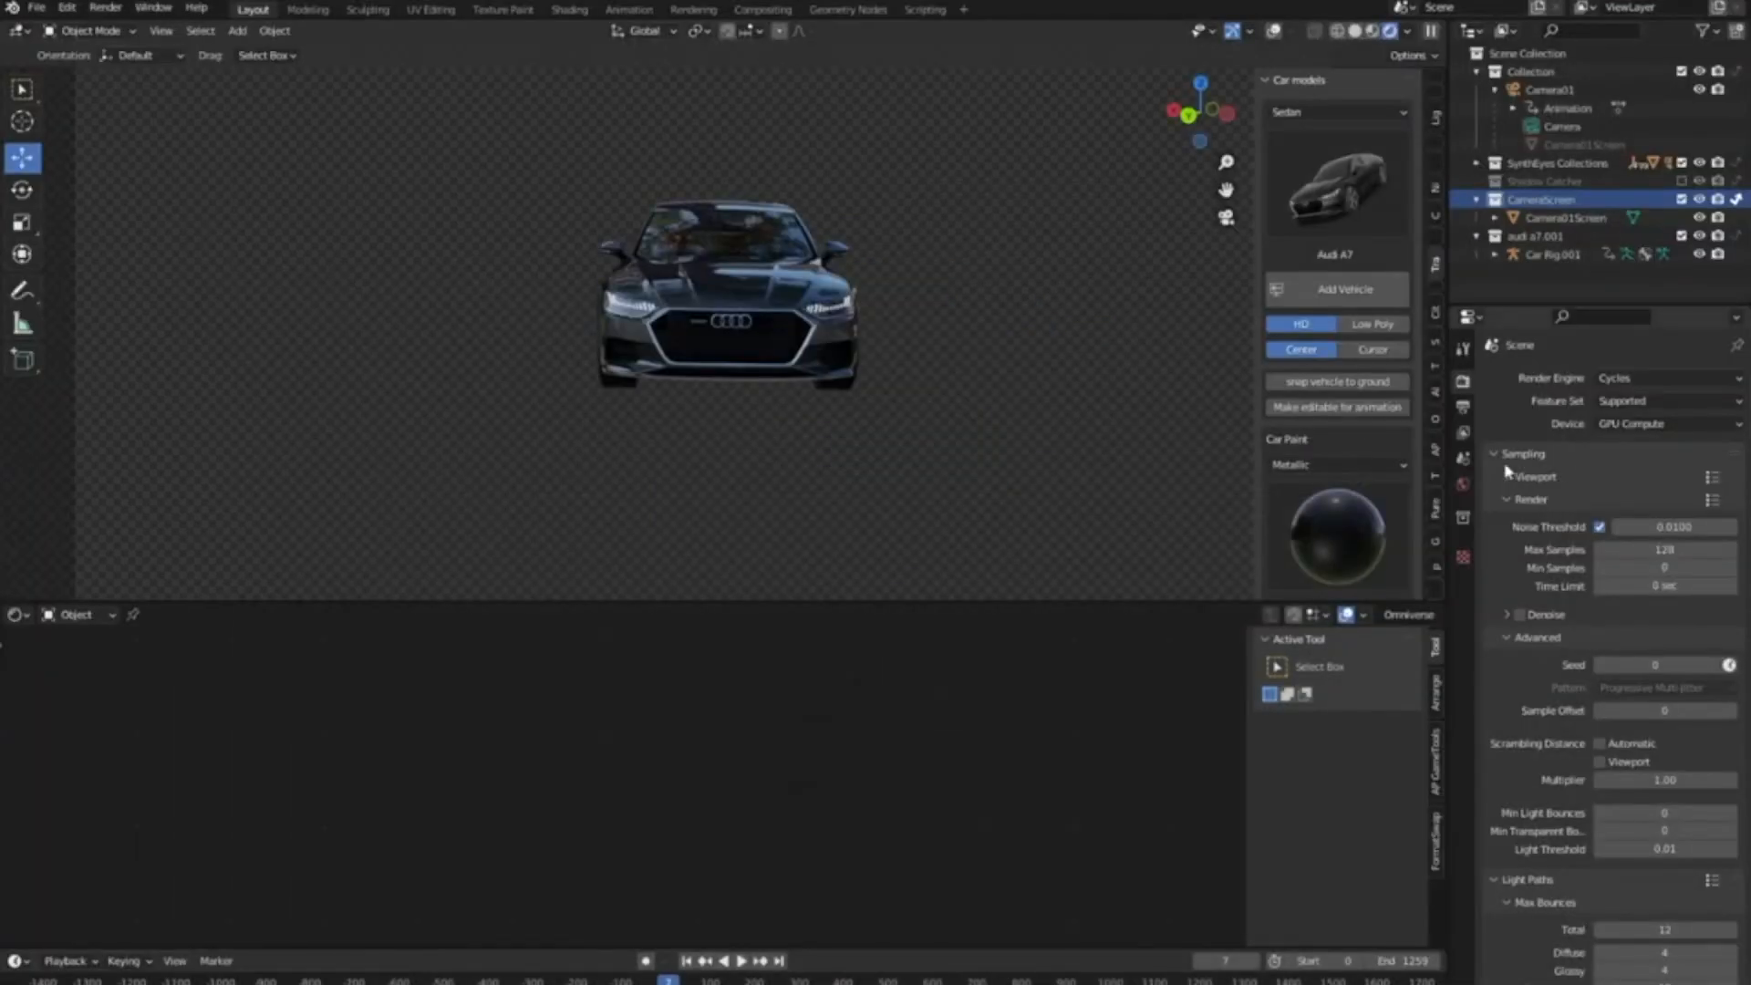
{"action": "left_click", "coordinate": [1466, 410]}
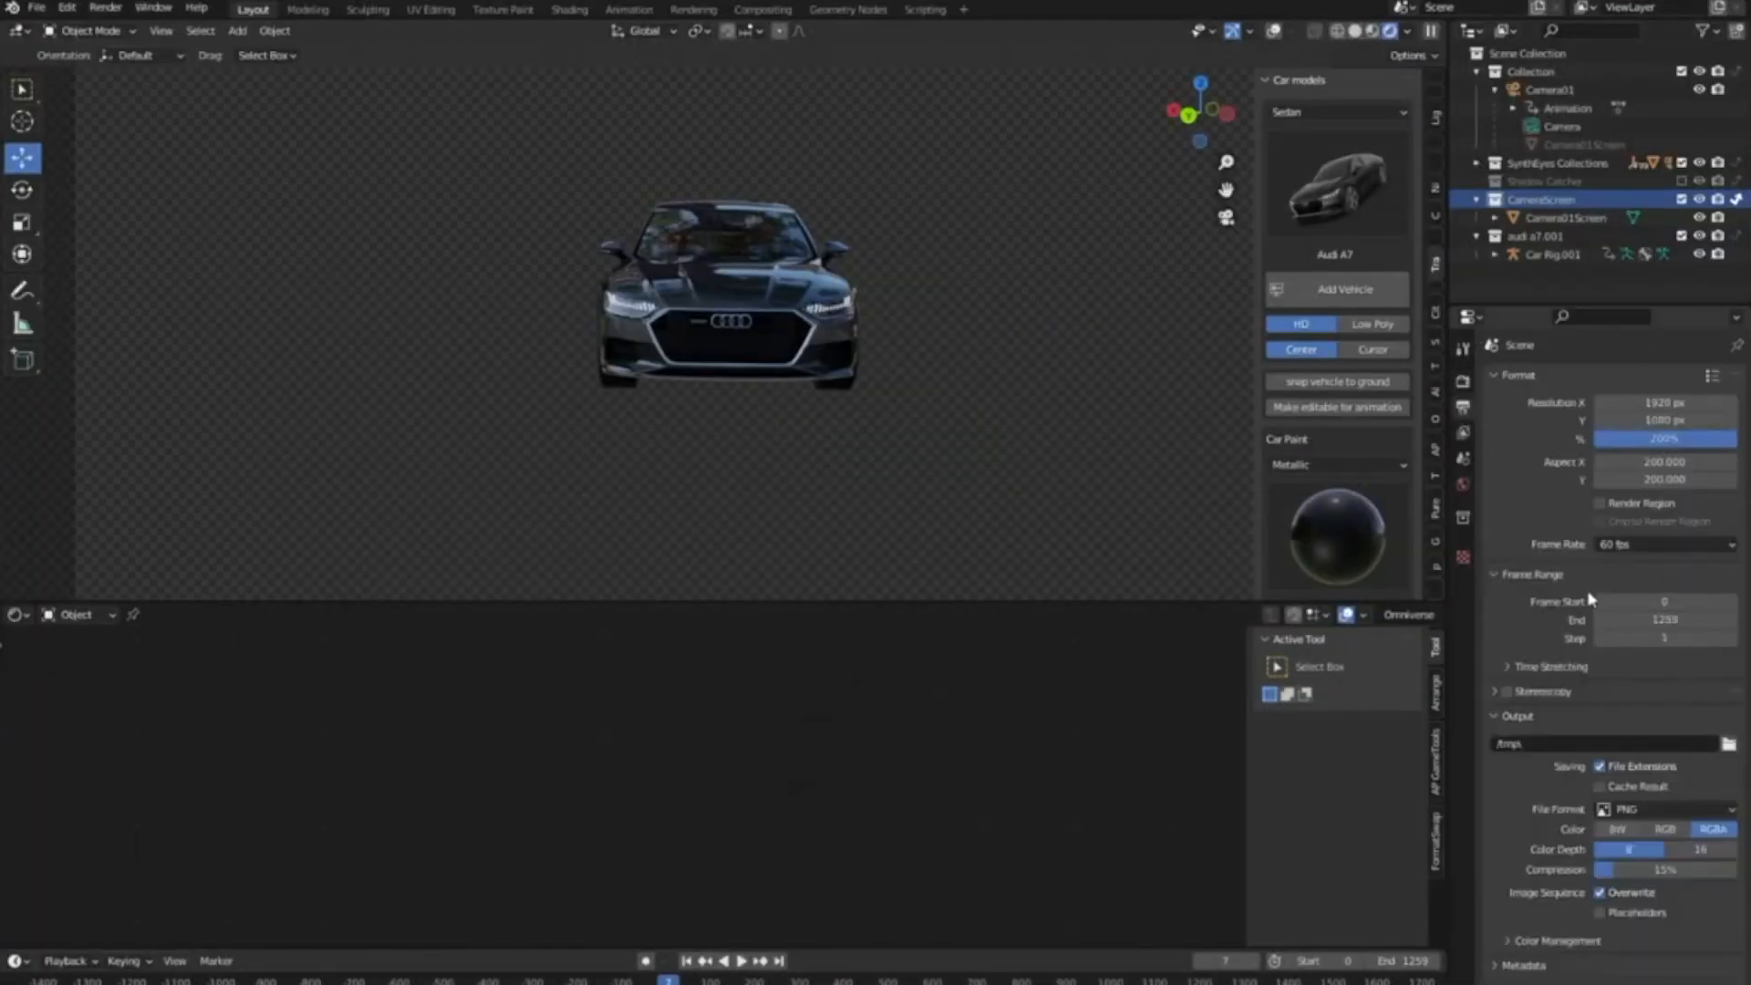
{"action": "left_click", "coordinate": [1635, 810]}
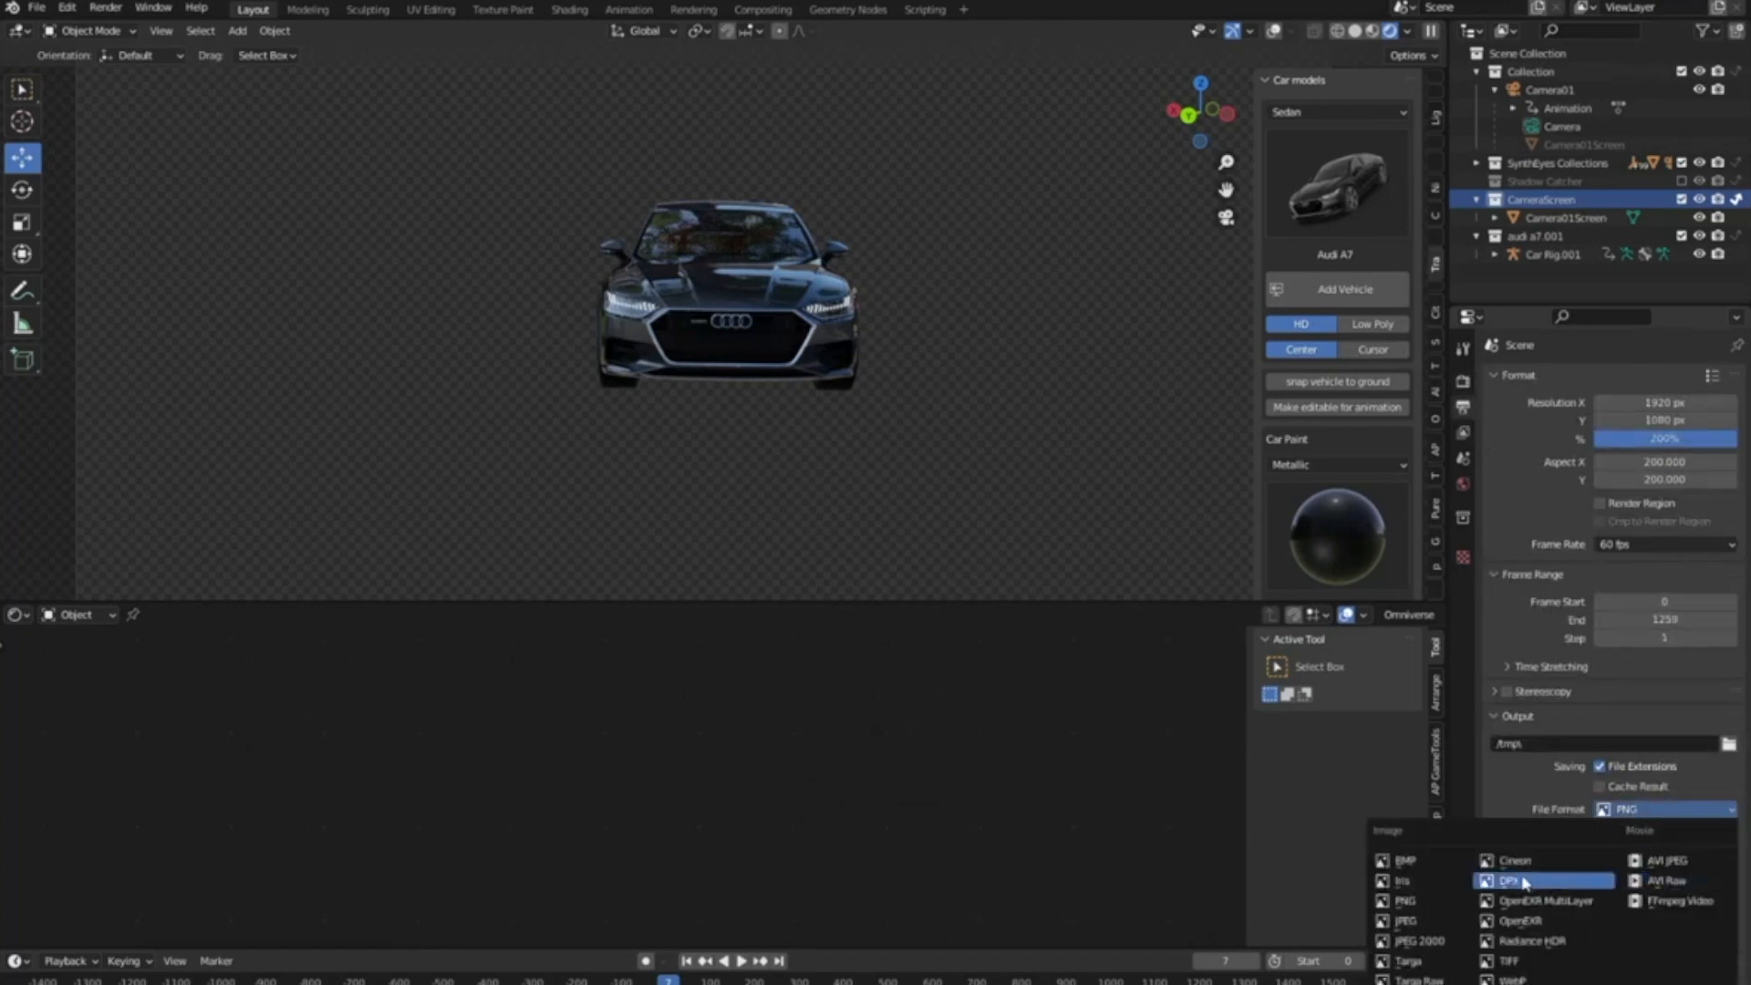
{"action": "left_click", "coordinate": [1531, 922]}
{"action": "left_click", "coordinate": [1650, 852]}
{"action": "left_click", "coordinate": [1619, 868]}
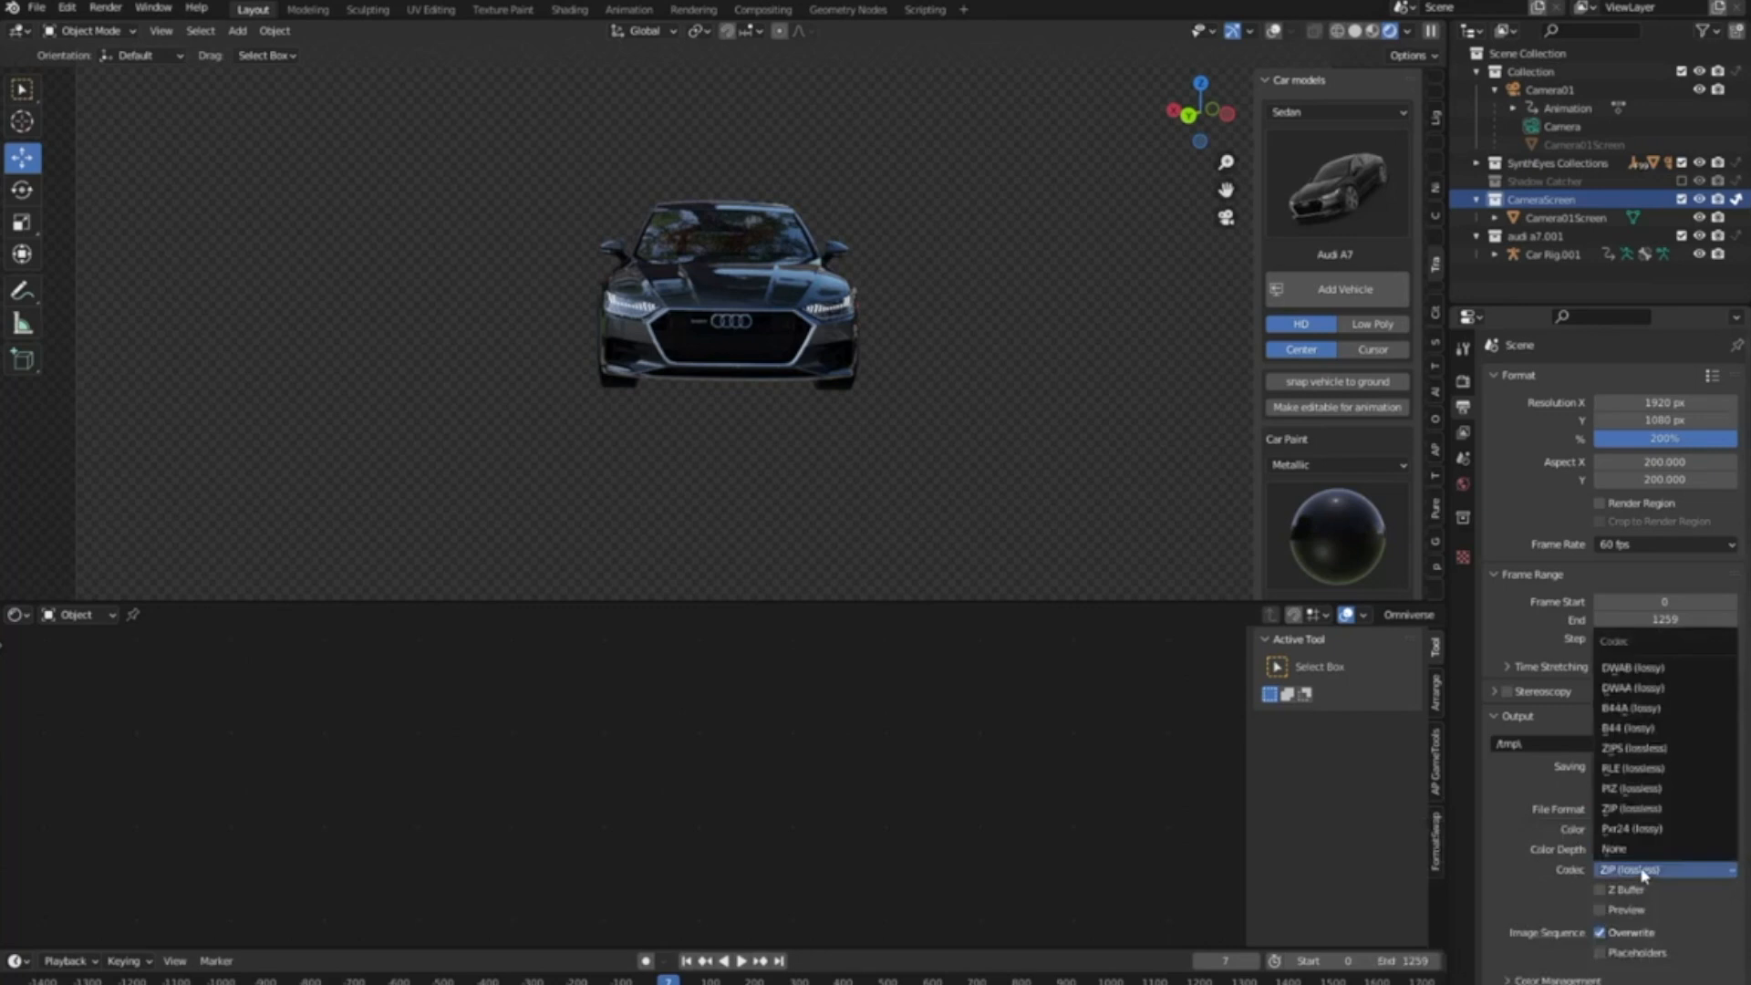
{"action": "left_click", "coordinate": [1656, 688]}
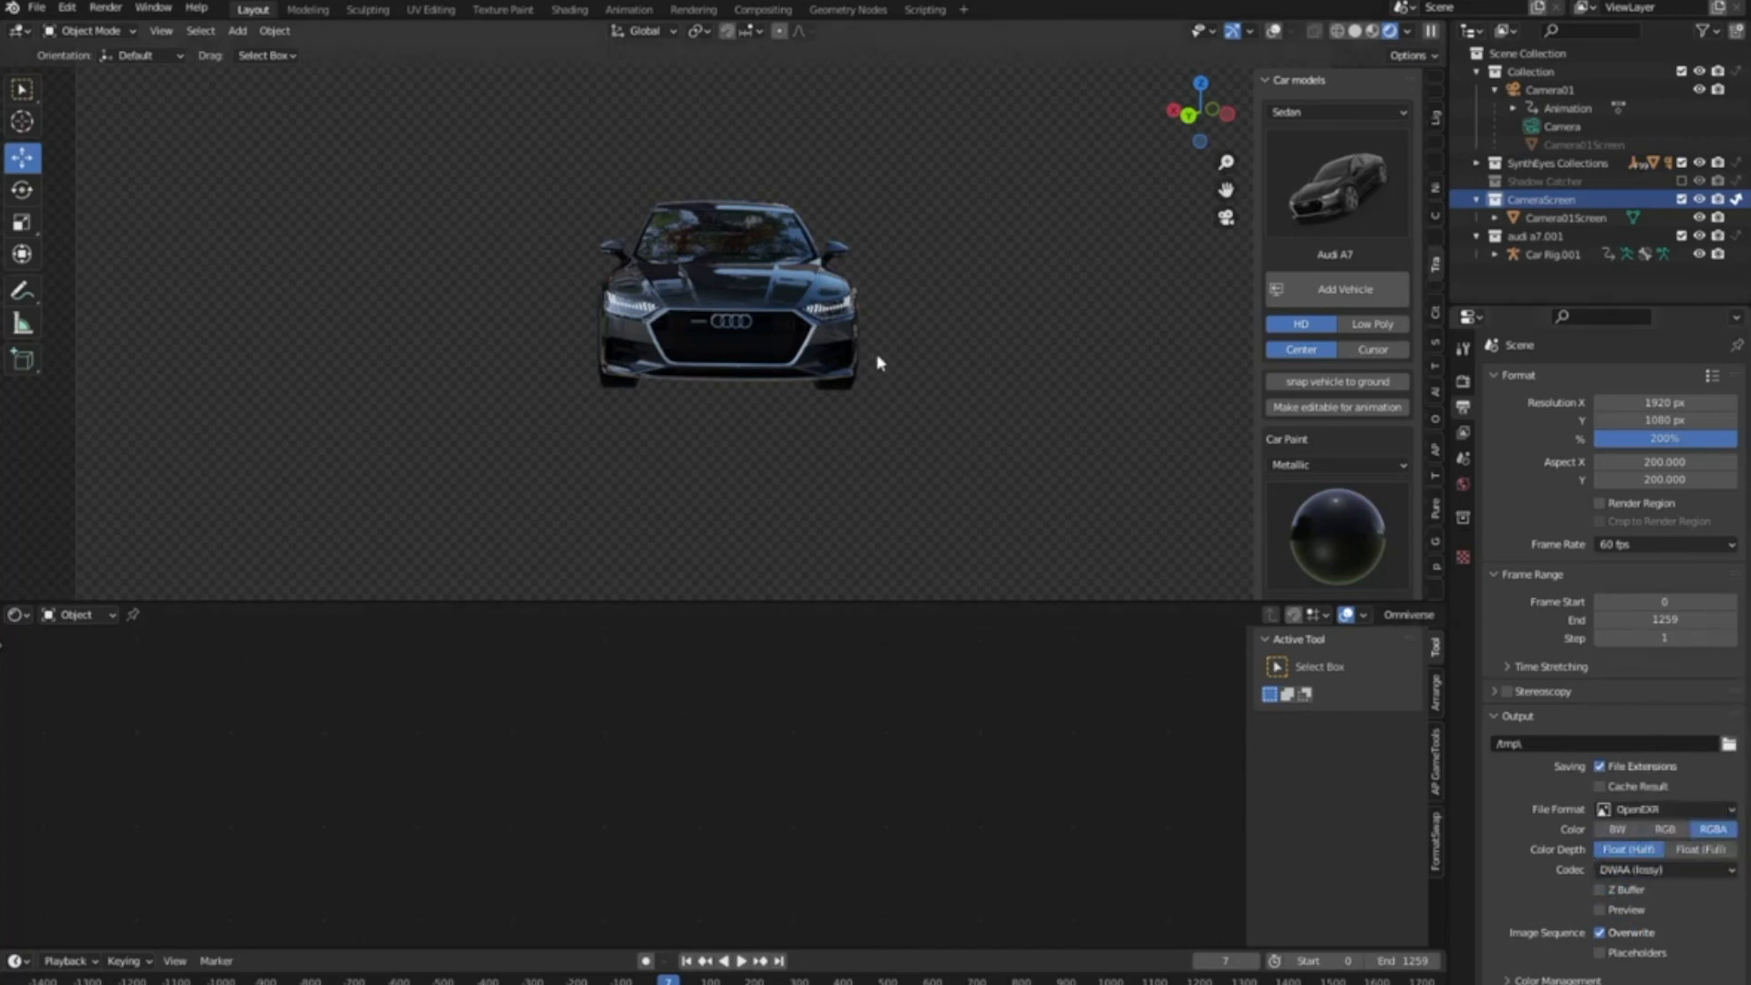
Enable the Shadow Catcher collection and exclude the CameraScreen collection, keeping the audi a7.001 collection included
{"action": "scroll", "coordinate": [878, 362], "scroll_direction": "down", "scroll_amount": 3}
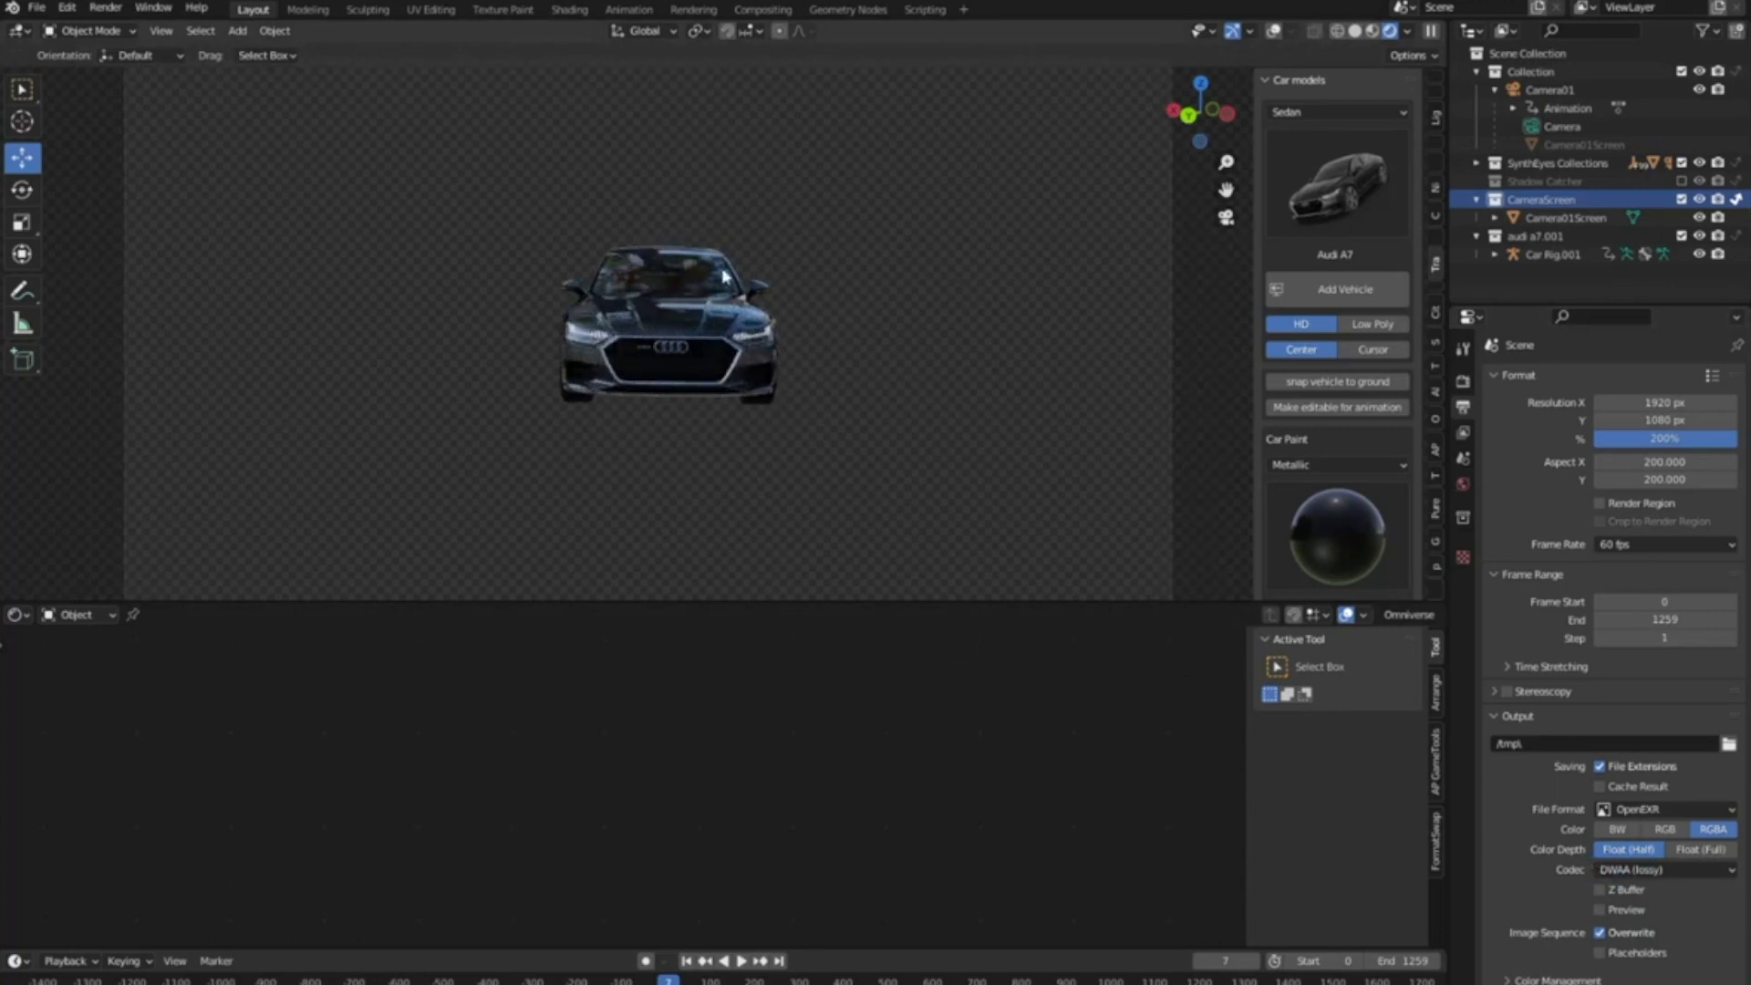
{"action": "left_click", "coordinate": [1681, 181]}
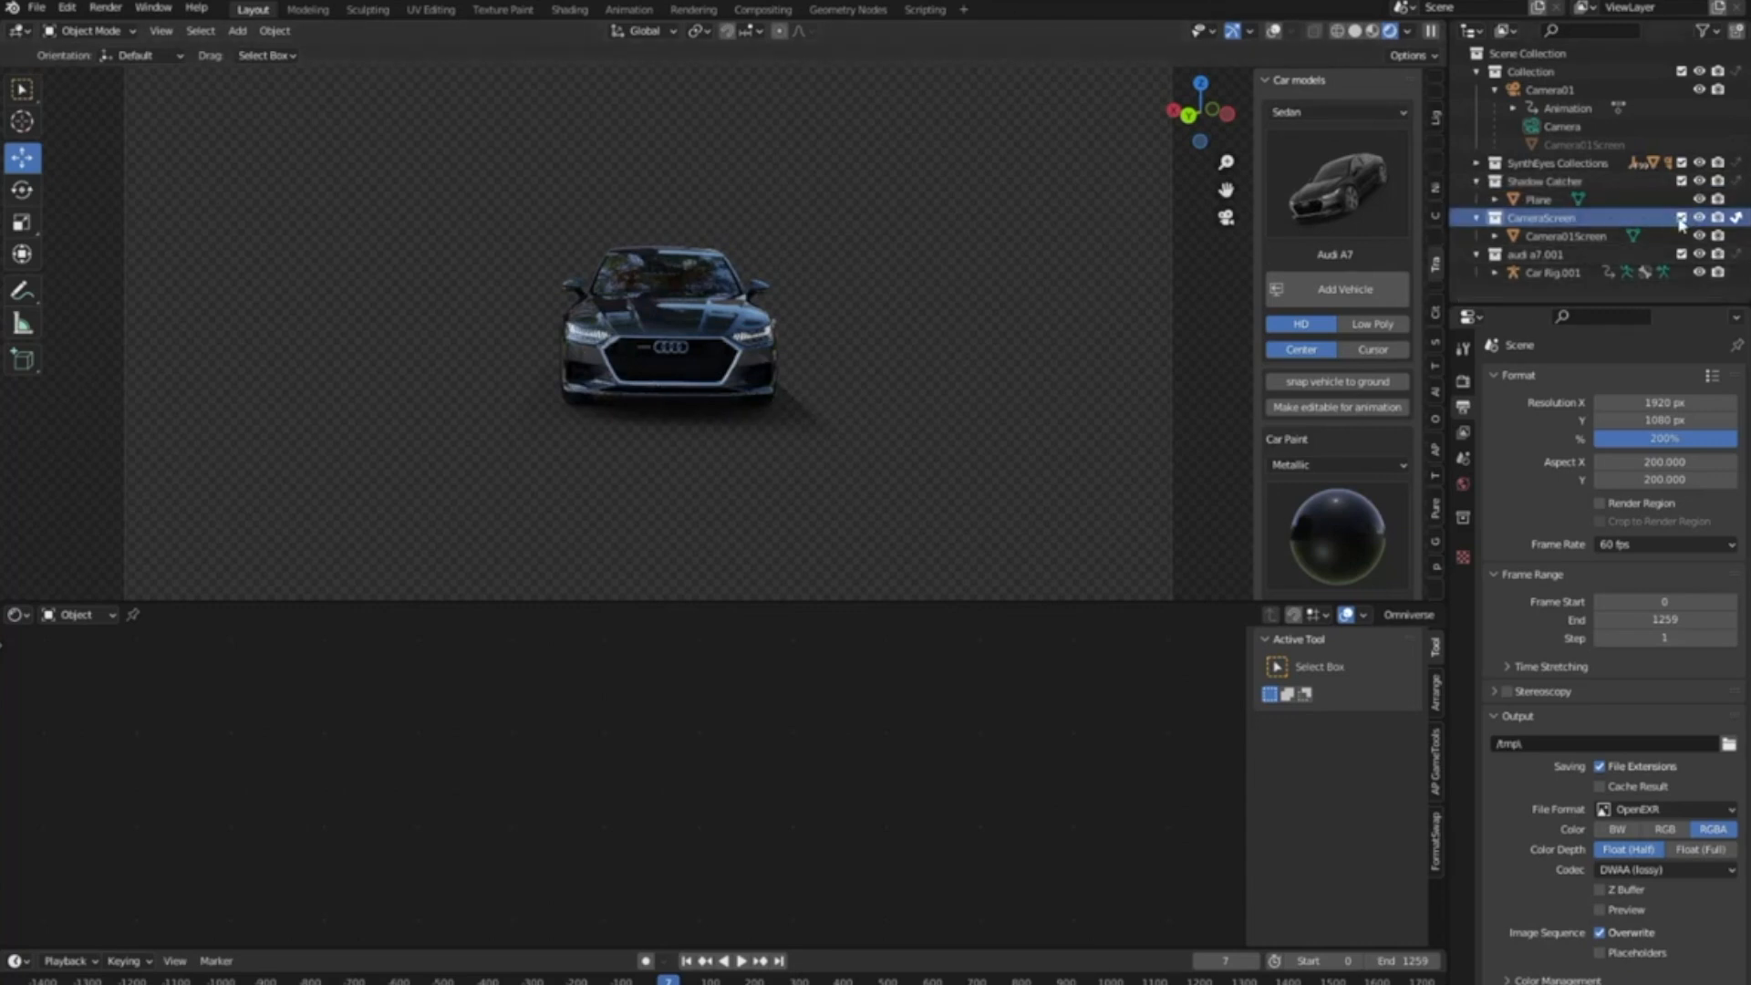
{"action": "left_click", "coordinate": [1680, 219]}
{"action": "left_click", "coordinate": [1681, 218]}
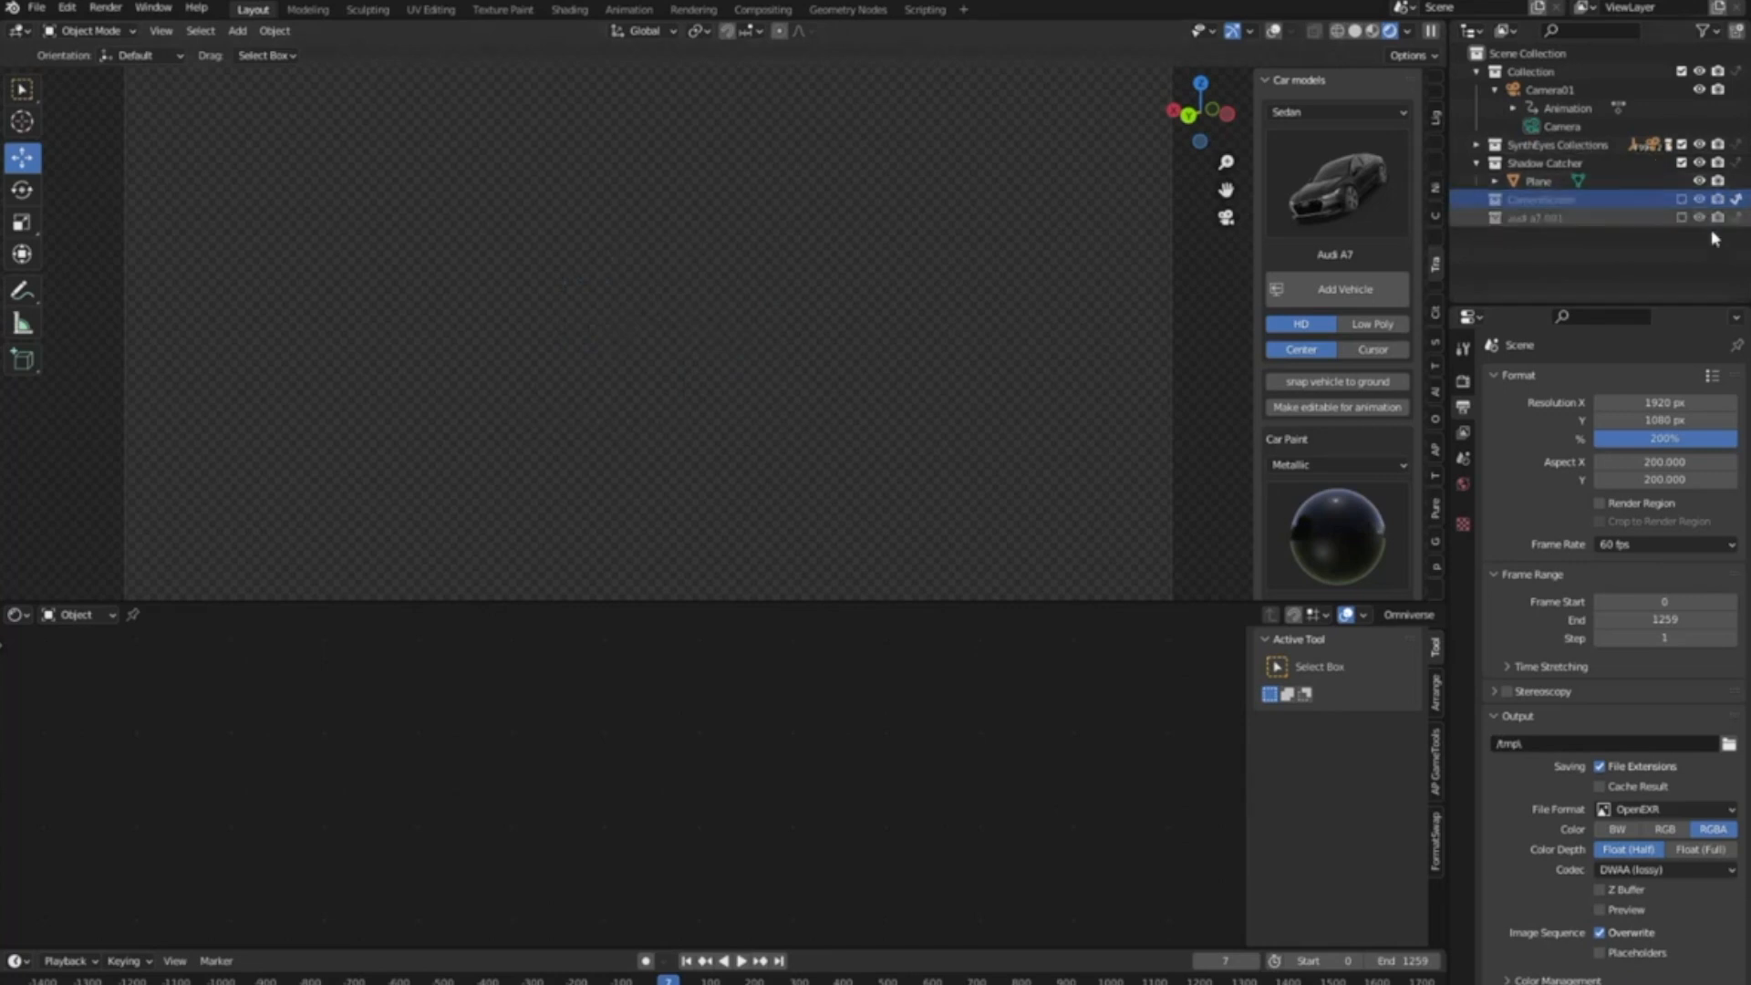
{"action": "left_click", "coordinate": [1680, 217]}
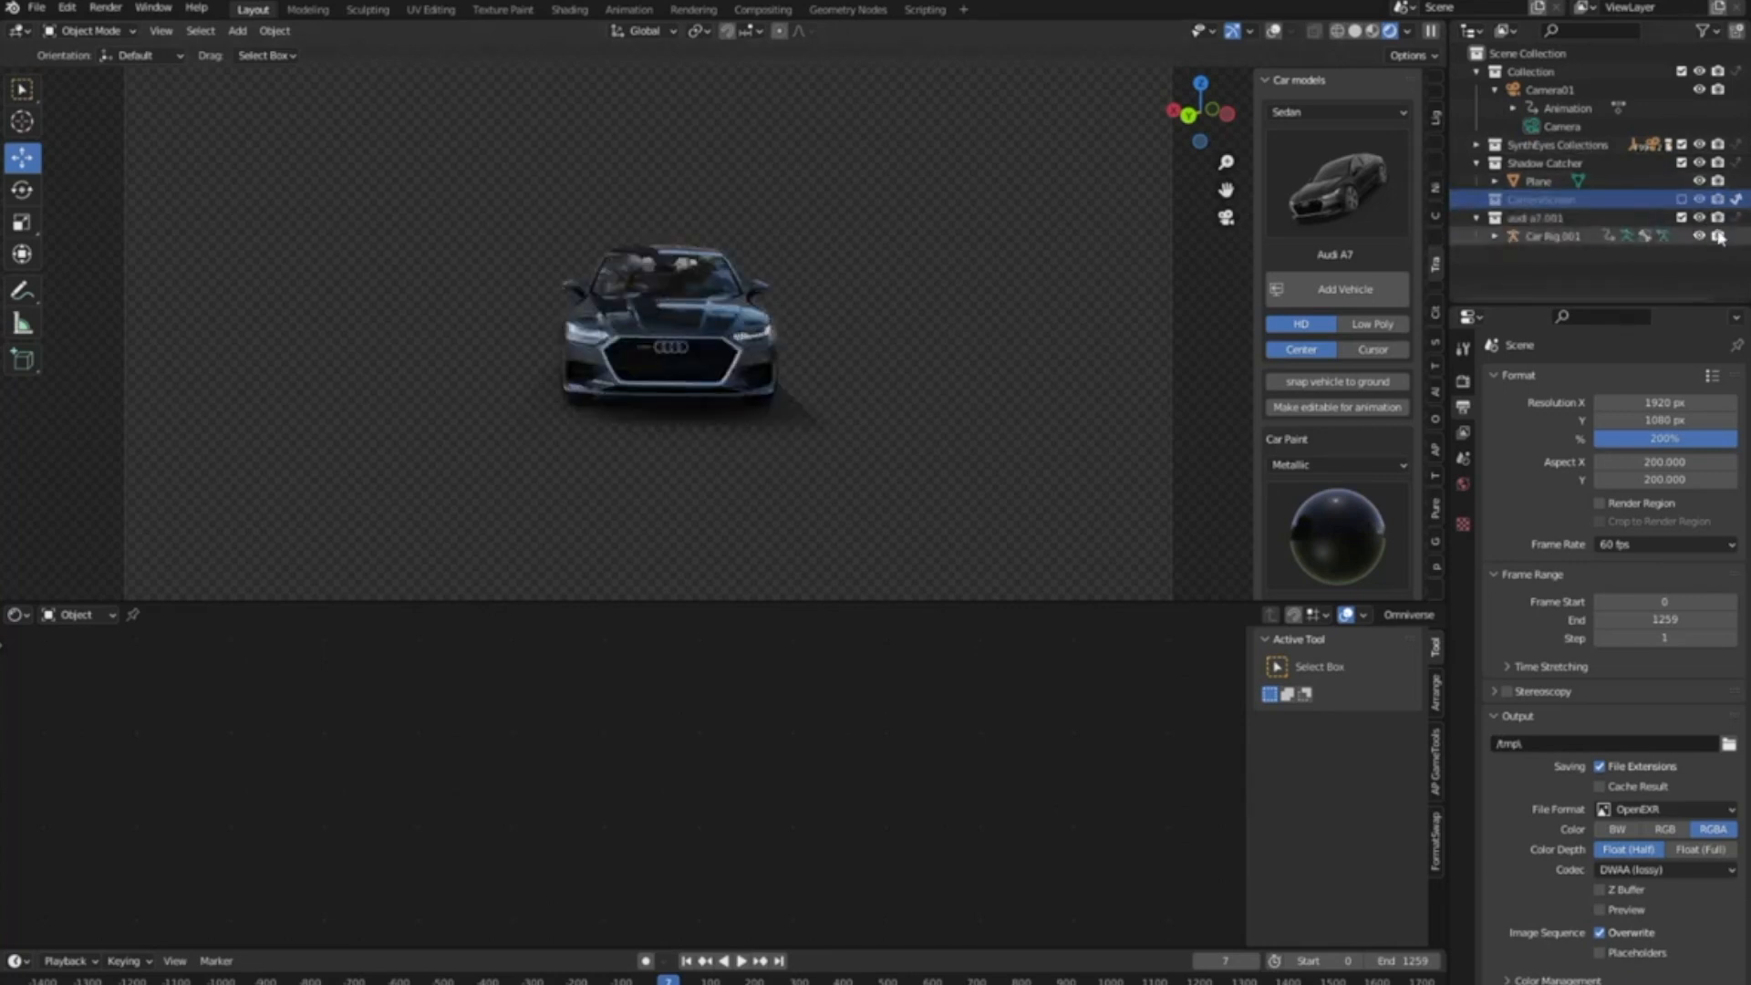
Set the audi a7.001 collection to Indirect Only so that only the car's shadow renders
{"action": "left_click", "coordinate": [1734, 221]}
{"action": "left_click", "coordinate": [1734, 220]}
{"action": "left_click", "coordinate": [1735, 221]}
{"action": "left_click", "coordinate": [1734, 221]}
{"action": "left_click", "coordinate": [1734, 221]}
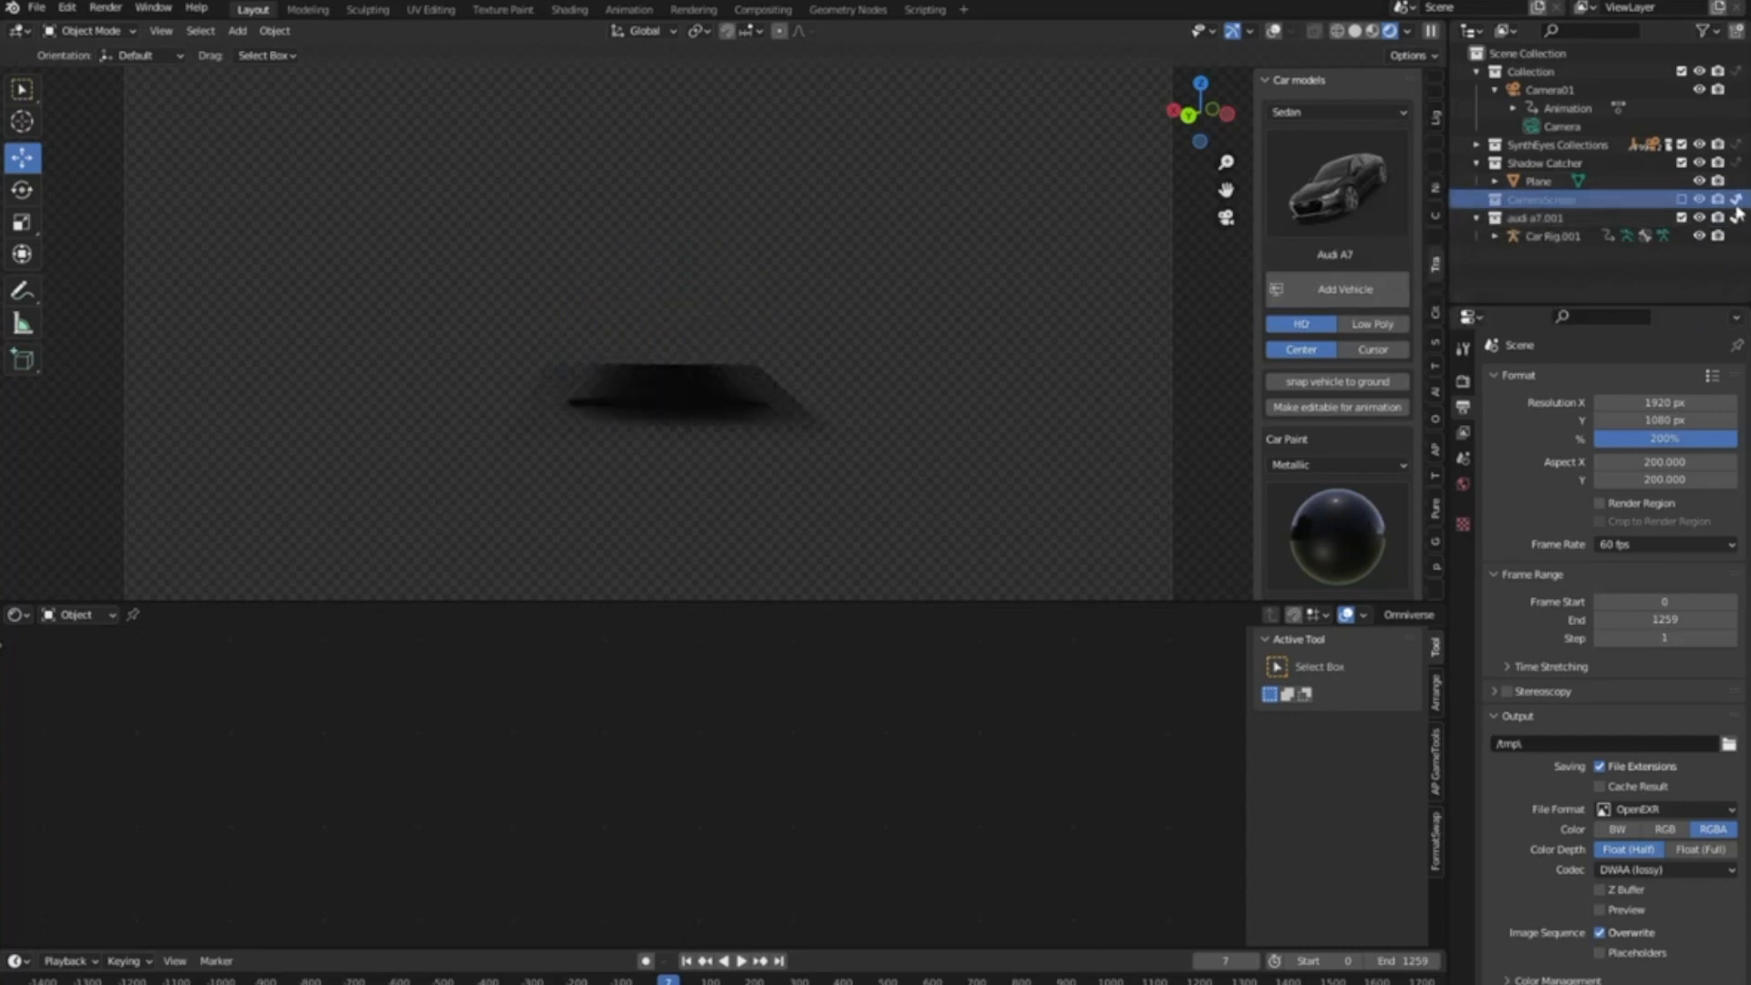
Select the shadow catcher plane and turn on the viewport overlays
{"action": "scroll", "coordinate": [706, 365], "scroll_direction": "up", "scroll_amount": 3}
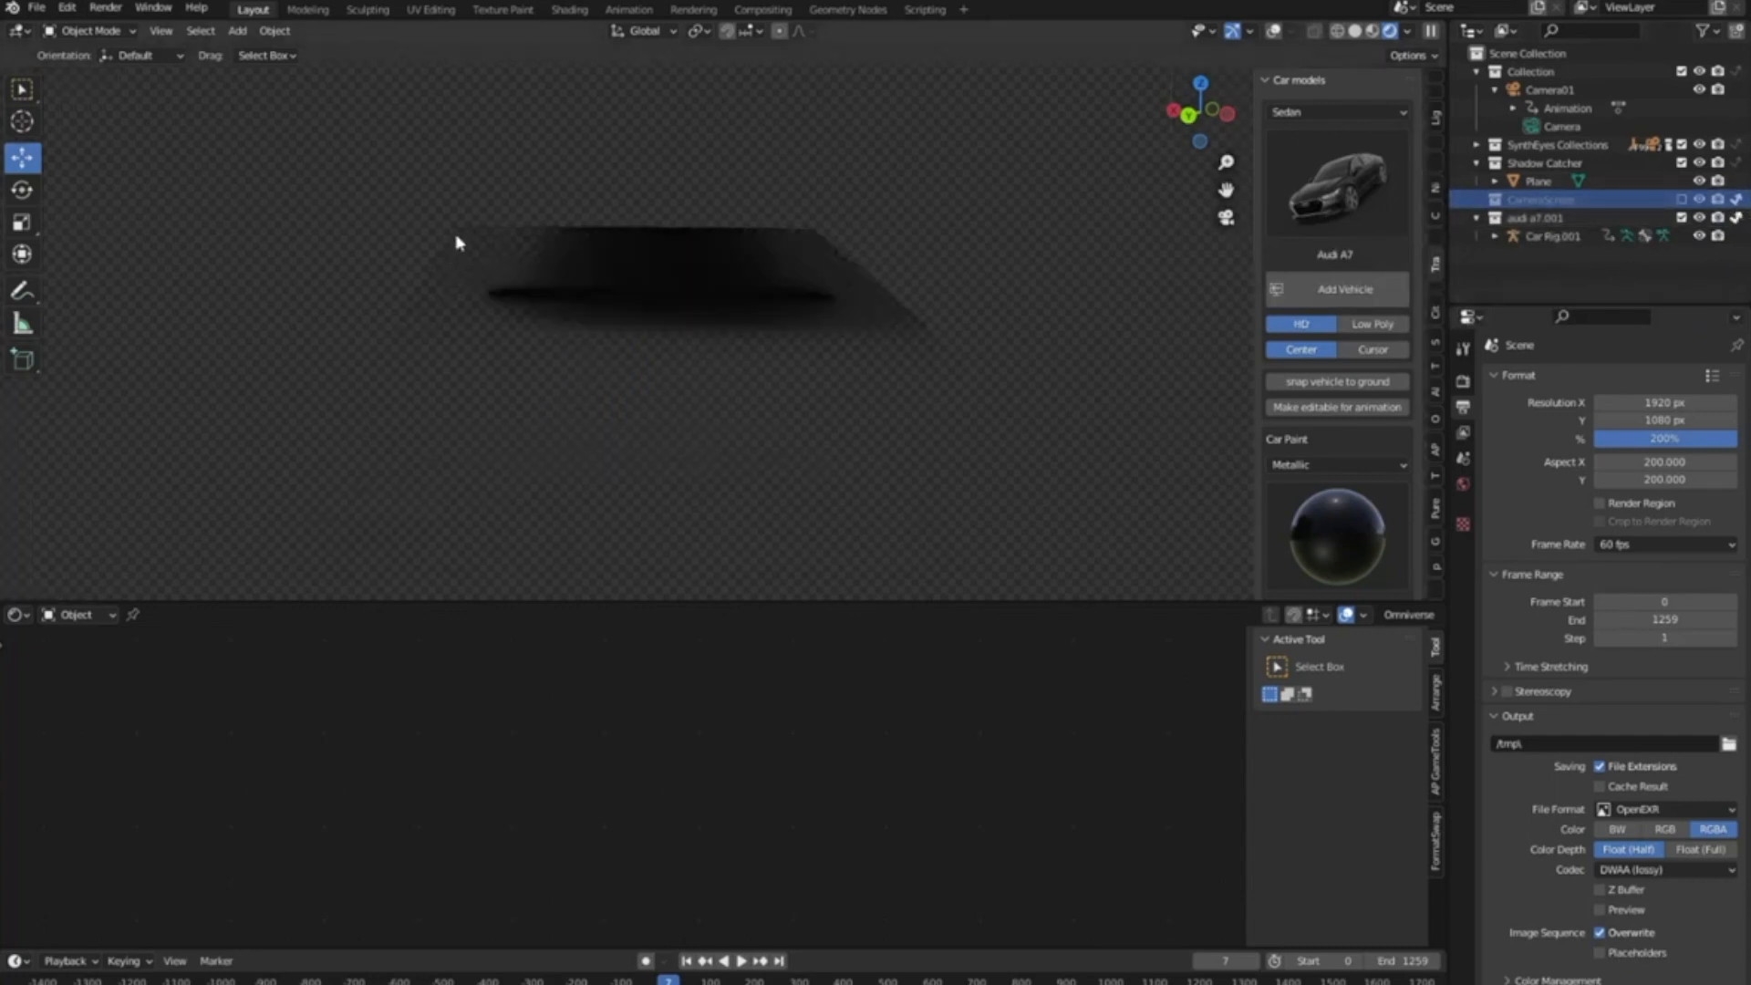
{"action": "left_click", "coordinate": [593, 351]}
{"action": "key", "text": "shift+alt+z"}
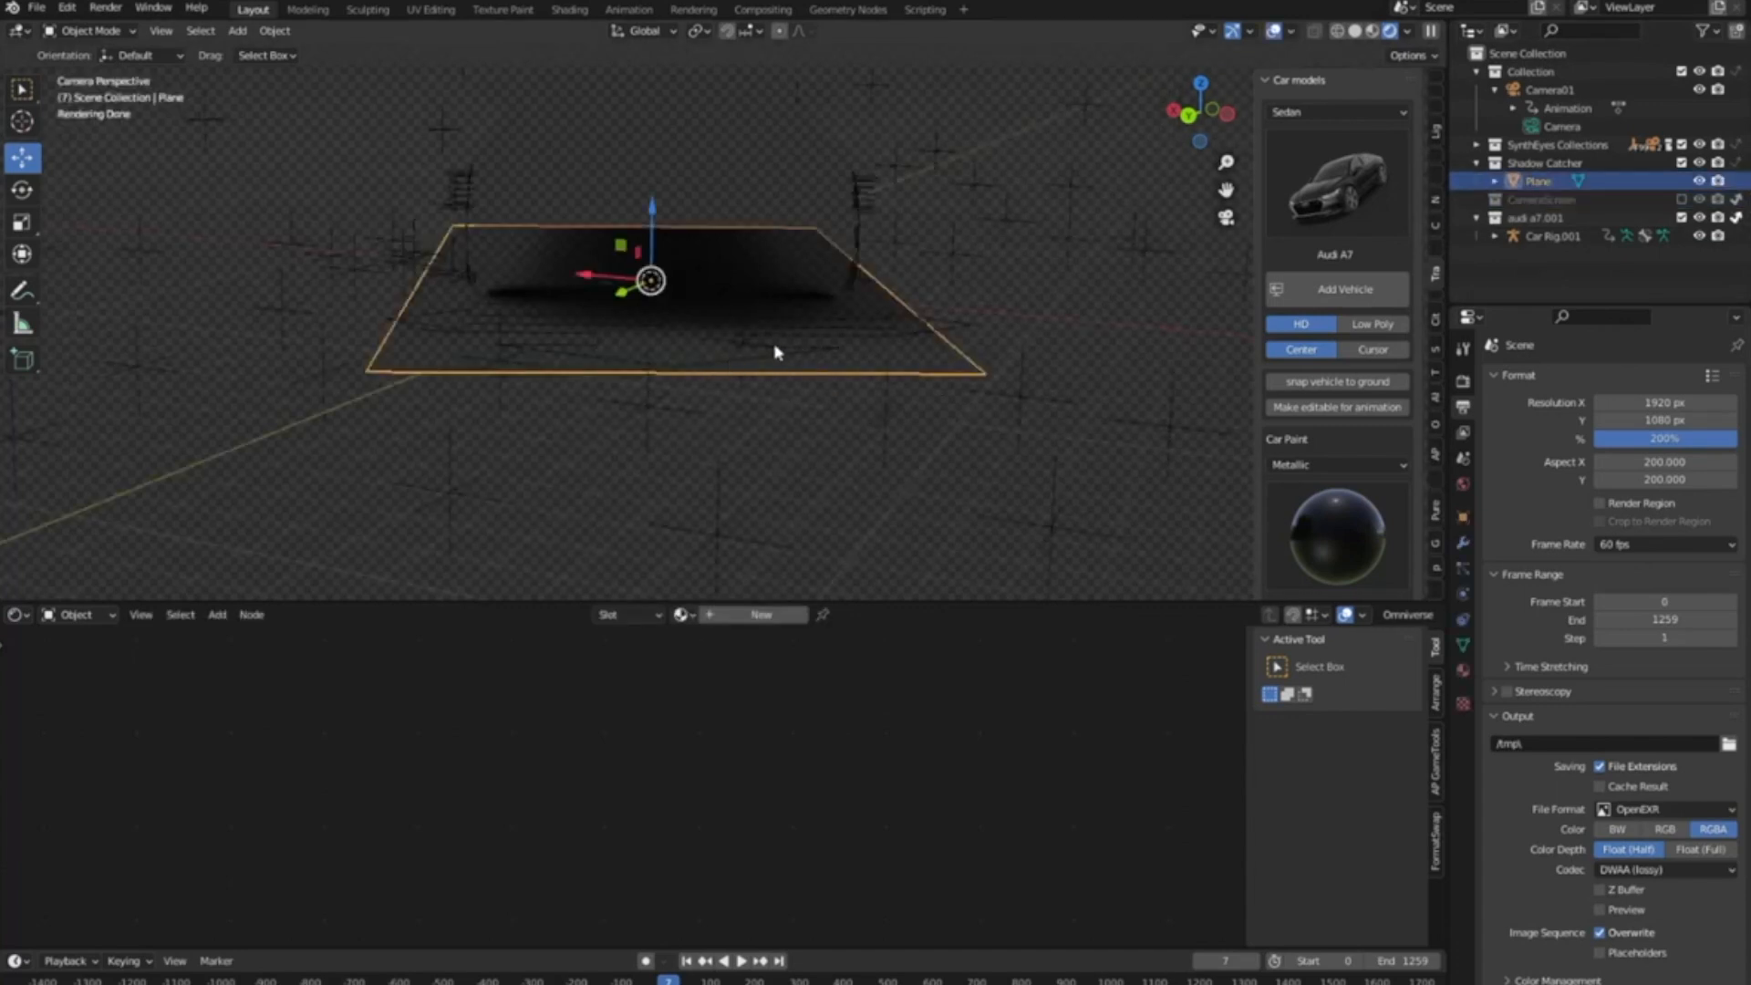
Scale up the shadow catcher plane well beyond the car so that its edges do not cut off the shadow
{"action": "key", "text": "shift+alt+z"}
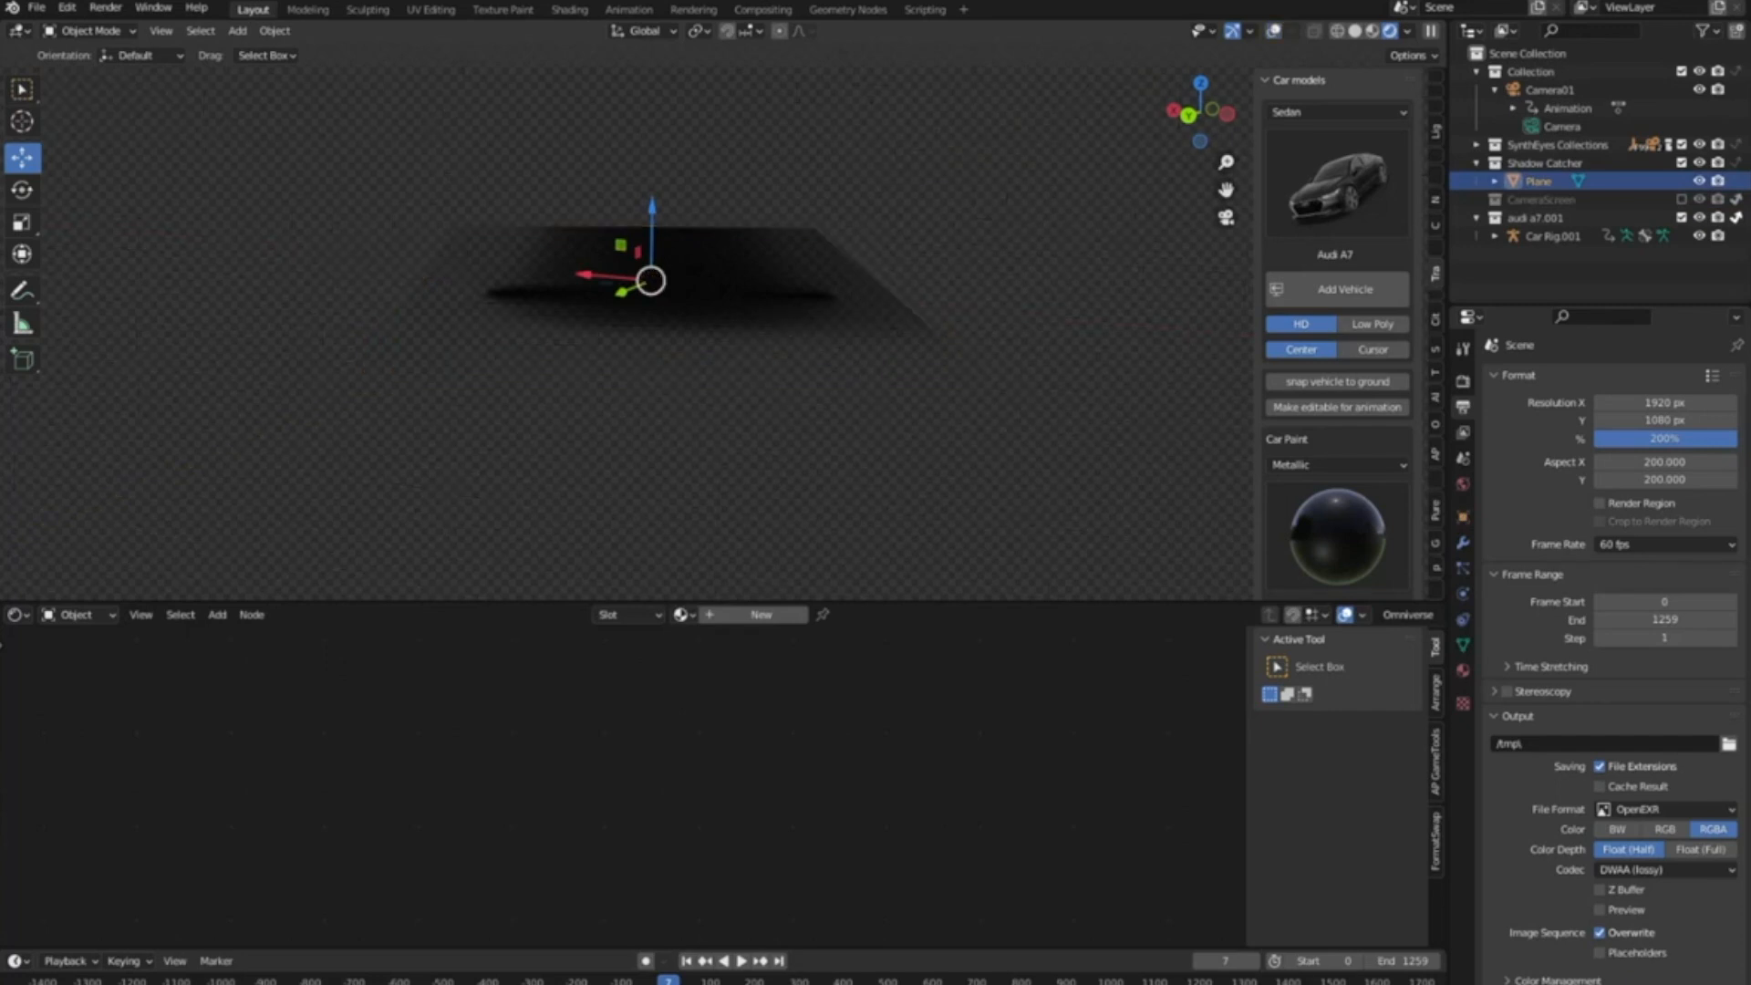
{"action": "key", "text": "s"}
{"action": "left_click", "coordinate": [994, 206]}
{"action": "key", "text": "shift+alt+z"}
{"action": "key", "text": "s"}
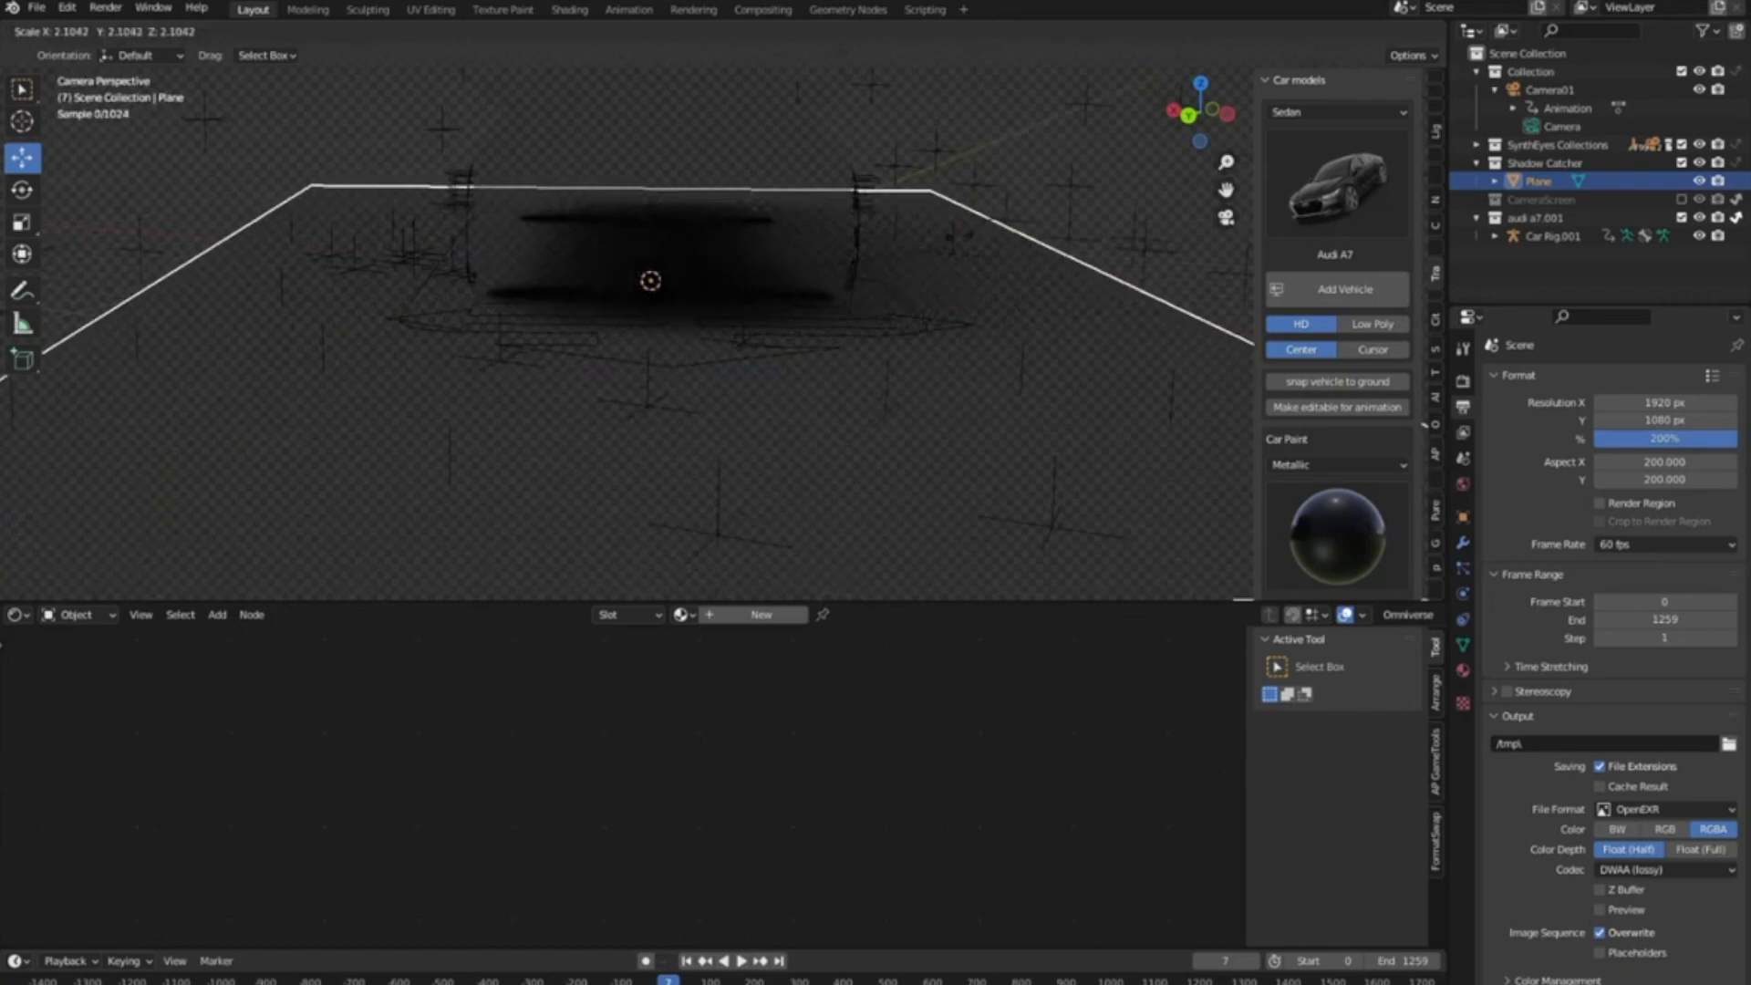
{"action": "left_click", "coordinate": [1226, 217]}
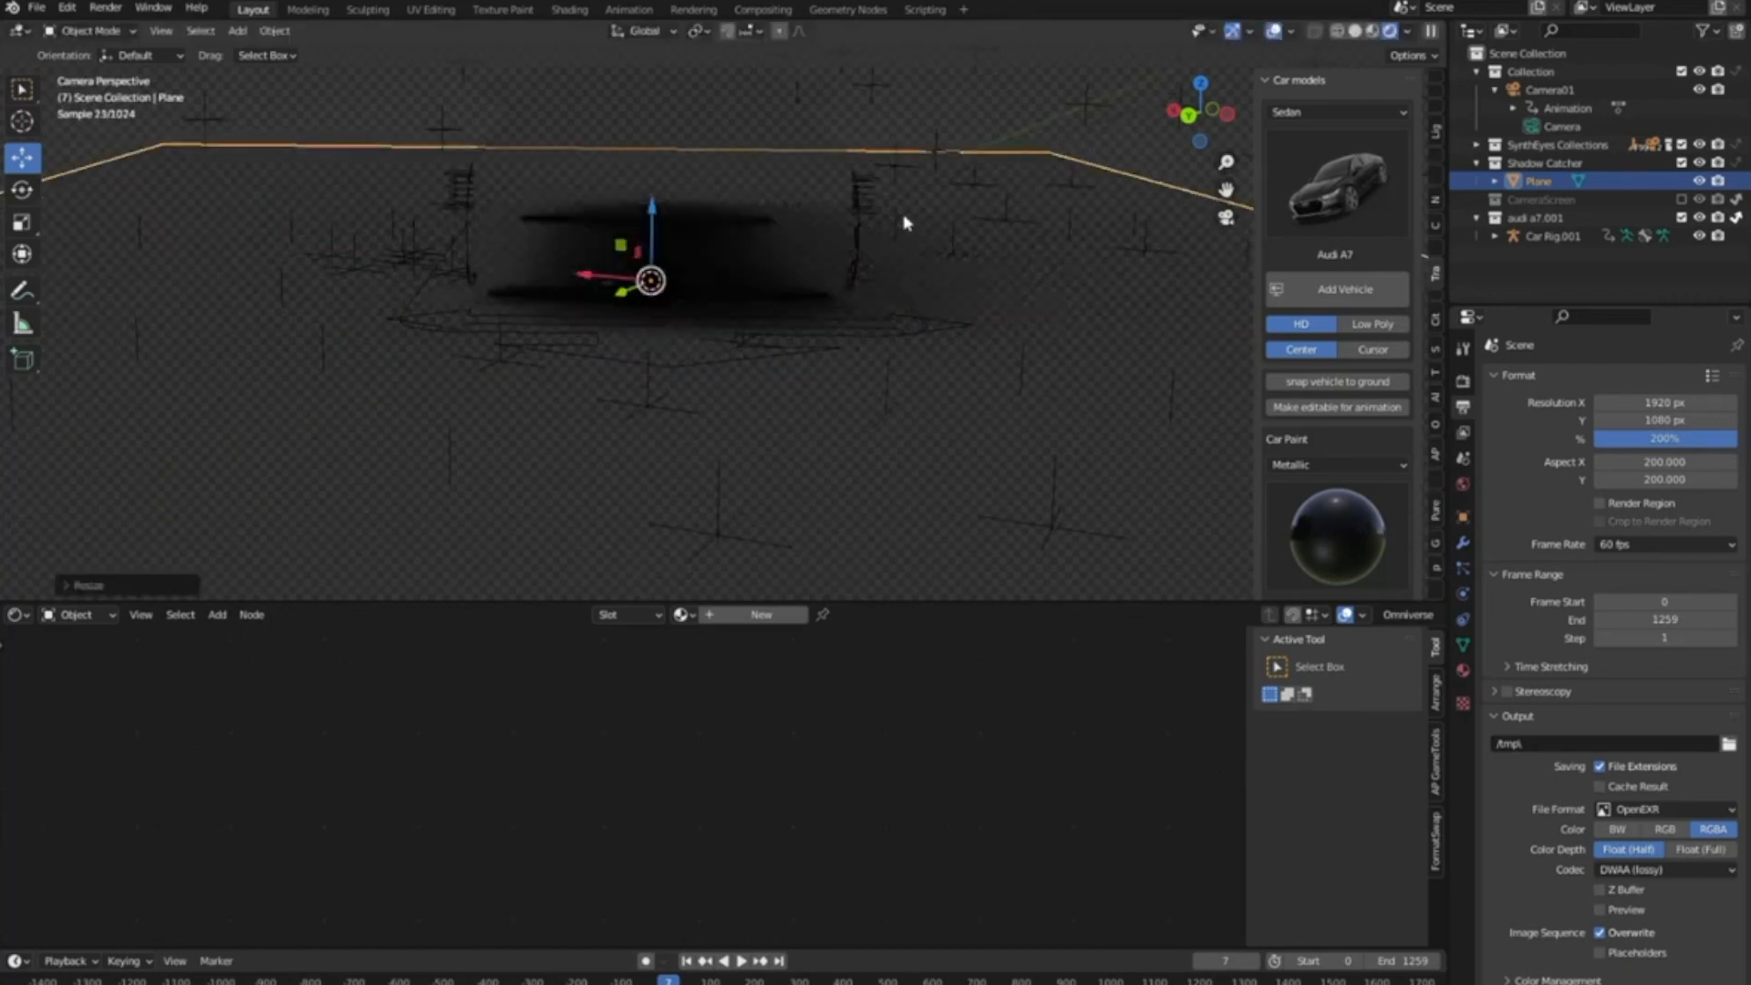
Inspect the enlarged shadow catcher plane's borders and the shadow falloff around the car
{"action": "scroll", "coordinate": [912, 319], "scroll_direction": "down", "scroll_amount": 1}
{"action": "middle_click_drag", "start_coordinate": [1213, 365], "coordinate": [844, 210], "text": "shift"}
{"action": "scroll", "coordinate": [945, 273], "scroll_direction": "up", "scroll_amount": 5}
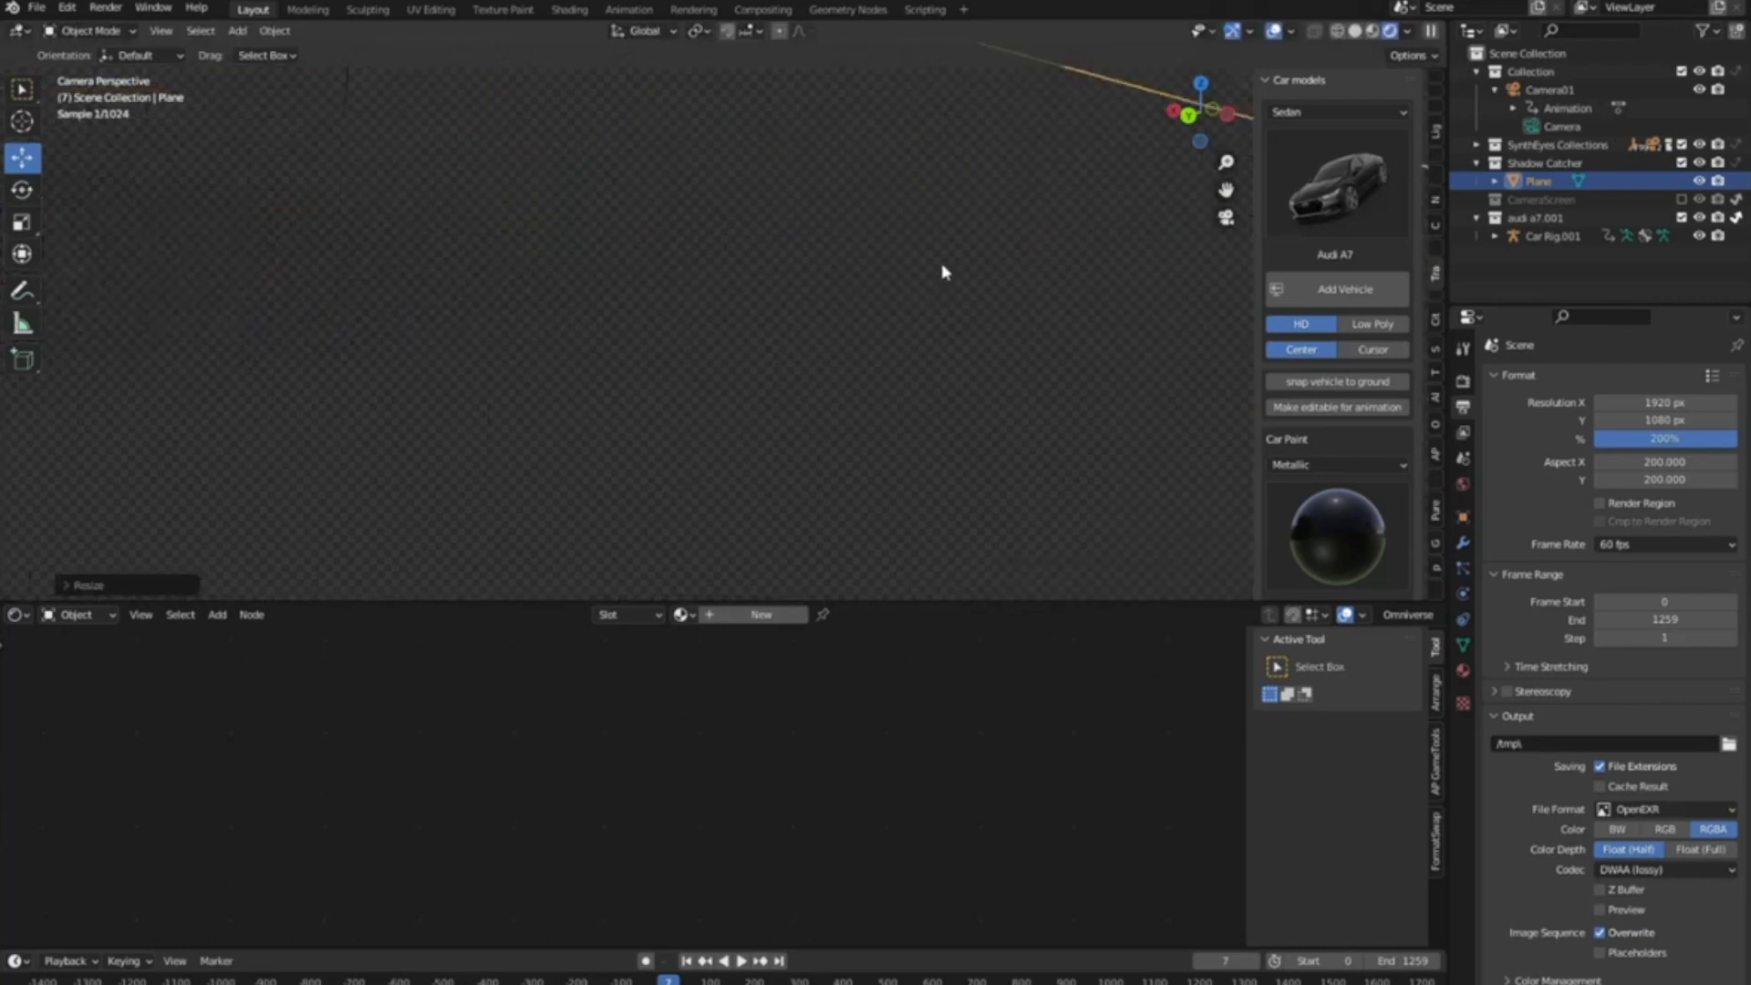
{"action": "scroll", "coordinate": [708, 449], "scroll_direction": "down", "scroll_amount": 3}
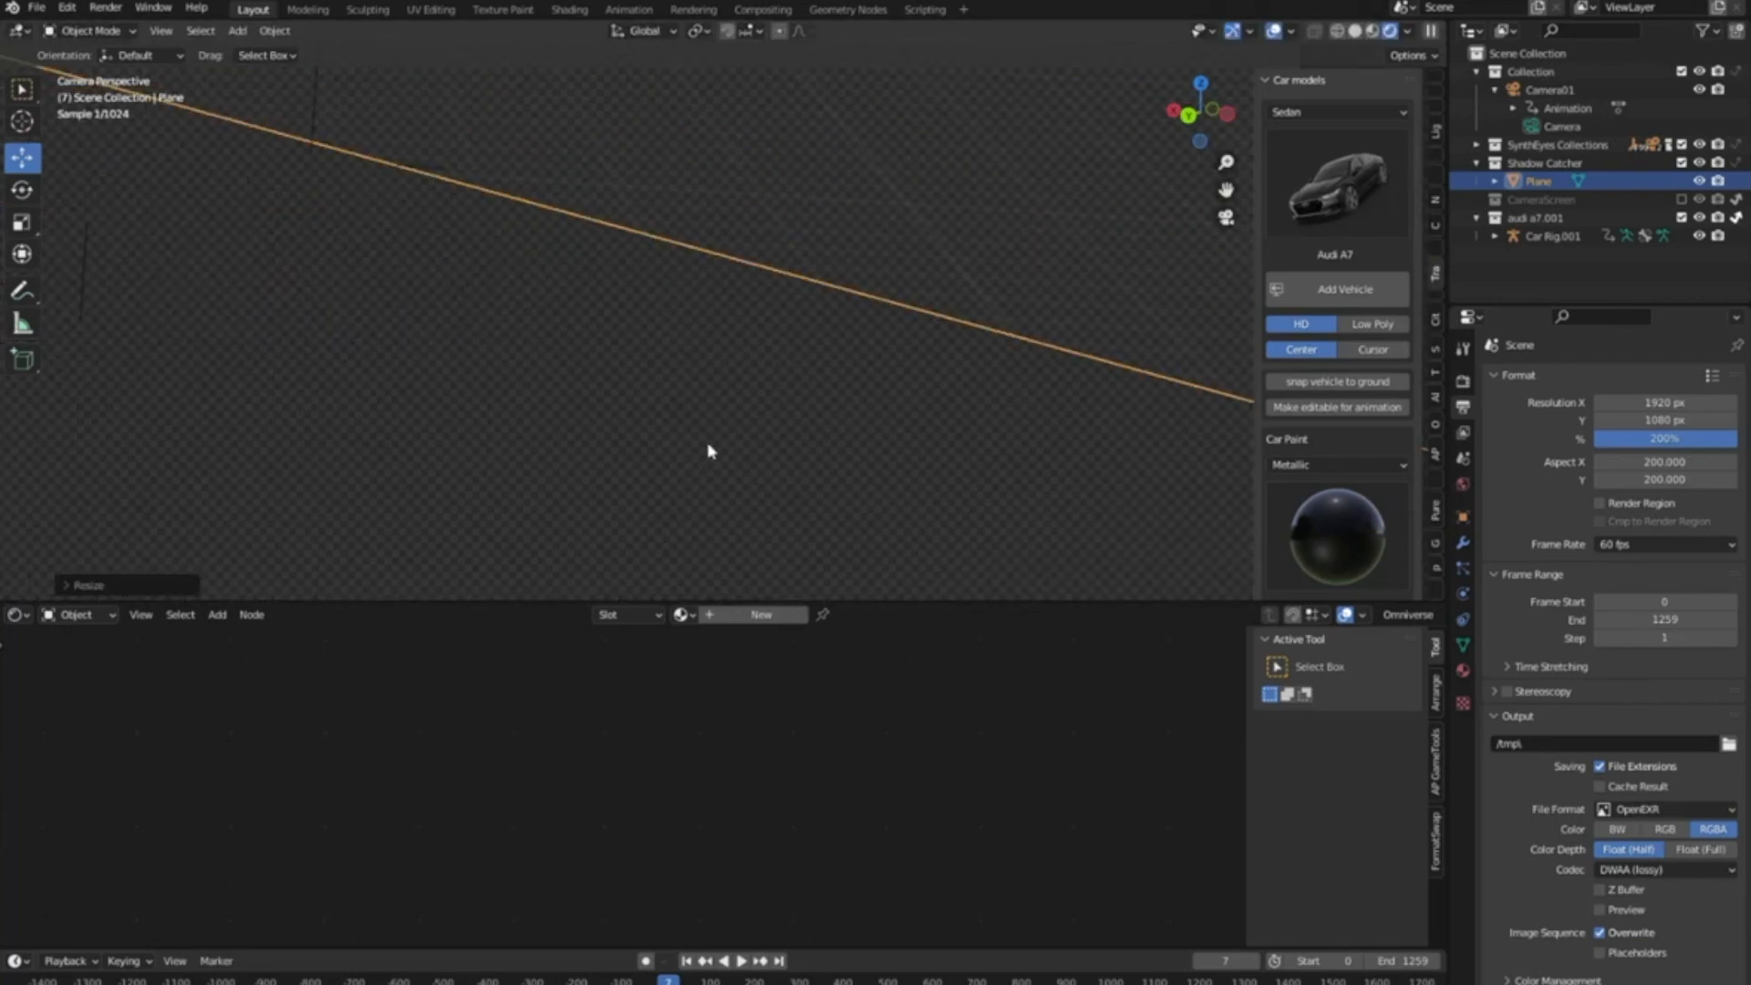
{"action": "scroll", "coordinate": [867, 320], "scroll_direction": "down", "scroll_amount": 1}
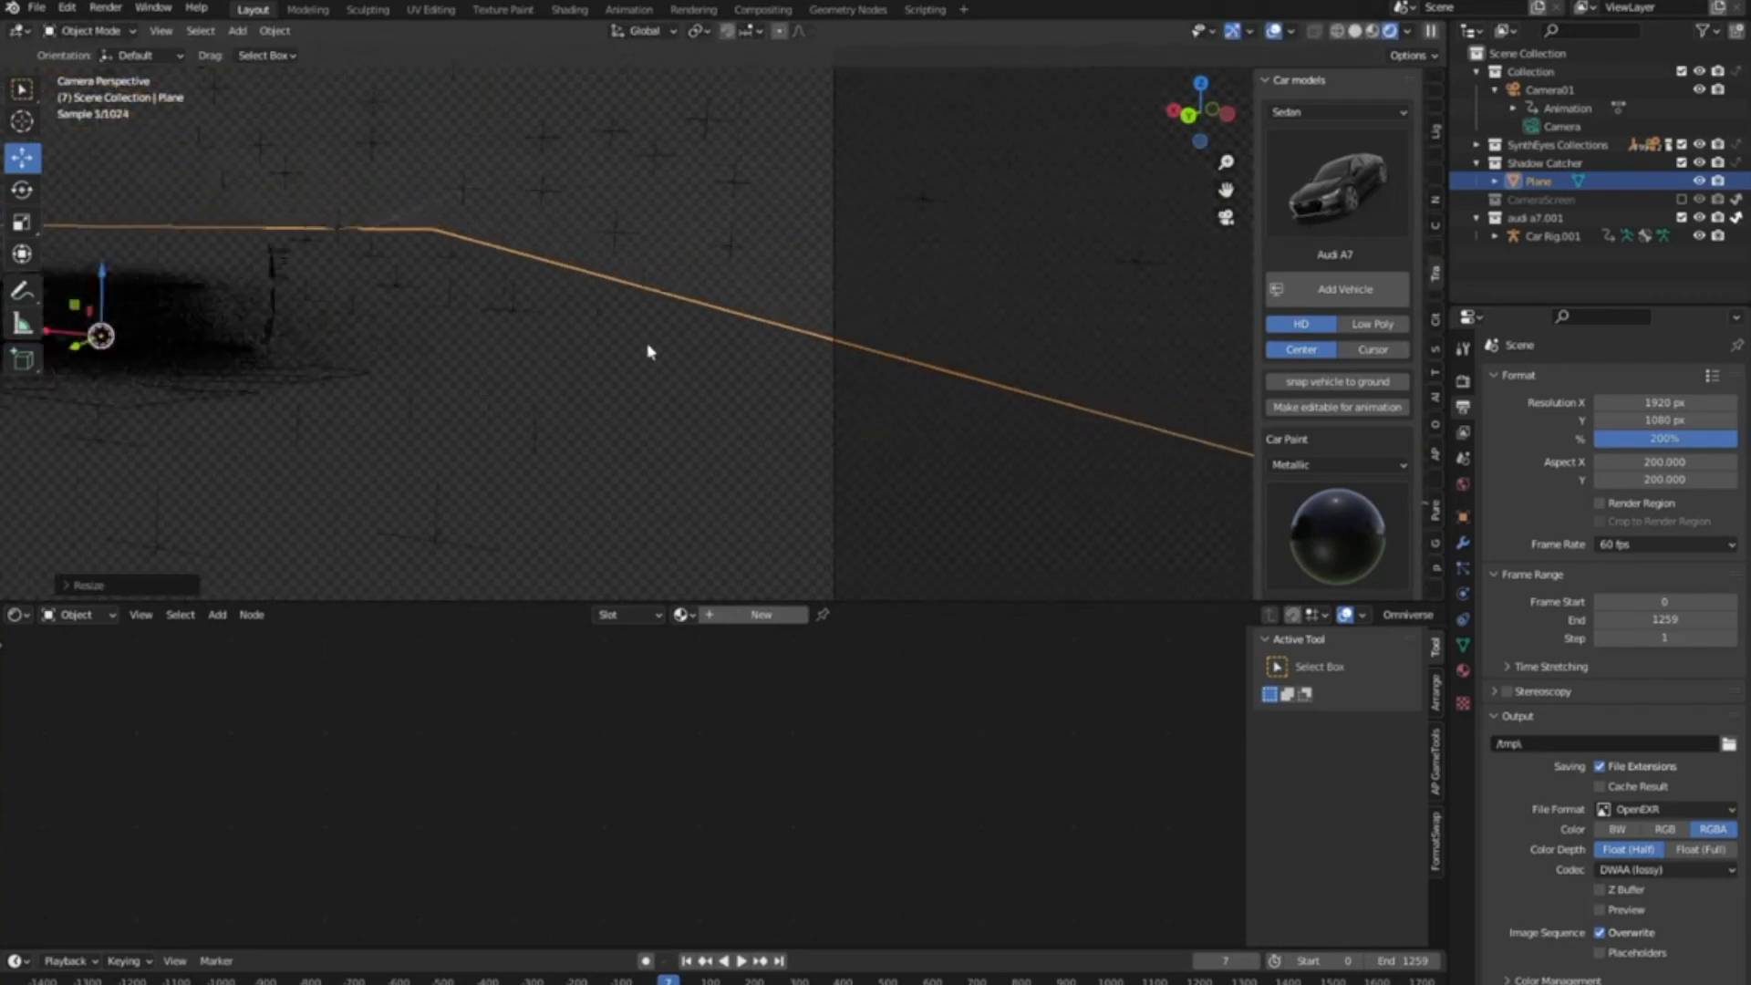
{"action": "middle_click_drag", "start_coordinate": [649, 352], "coordinate": [911, 364], "text": "shift"}
{"action": "scroll", "coordinate": [910, 364], "scroll_direction": "down", "scroll_amount": 1}
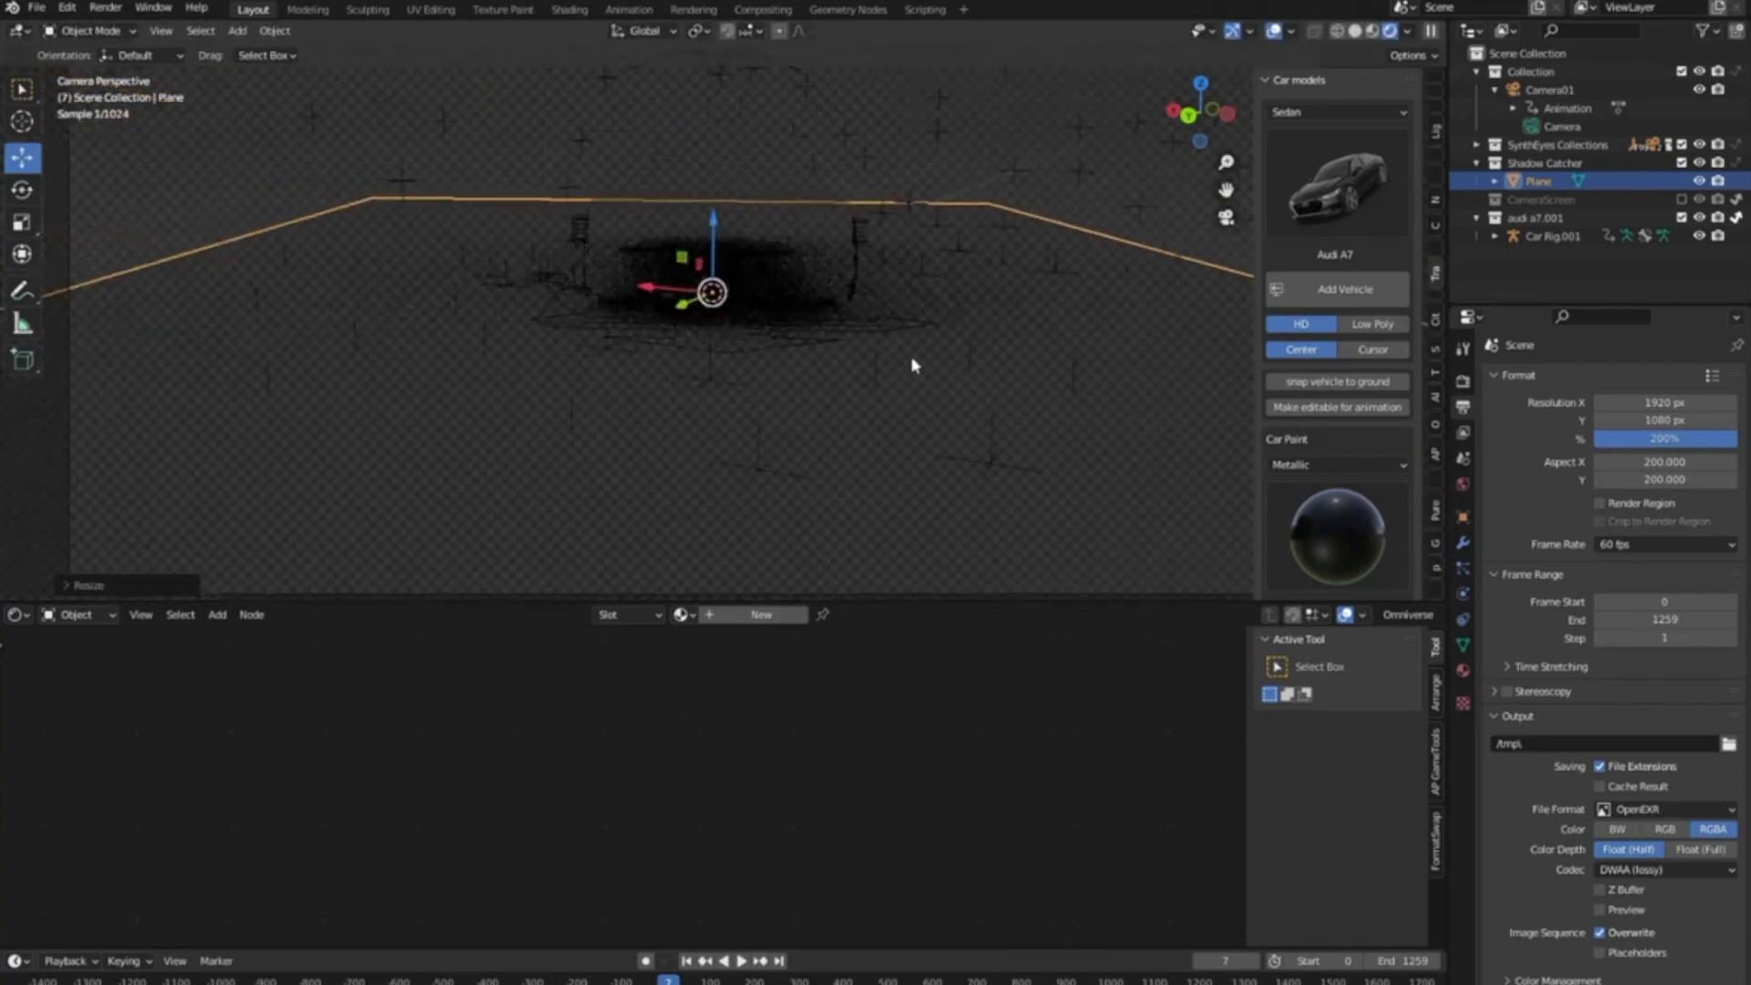
{"action": "scroll", "coordinate": [766, 365], "scroll_direction": "up", "scroll_amount": 2}
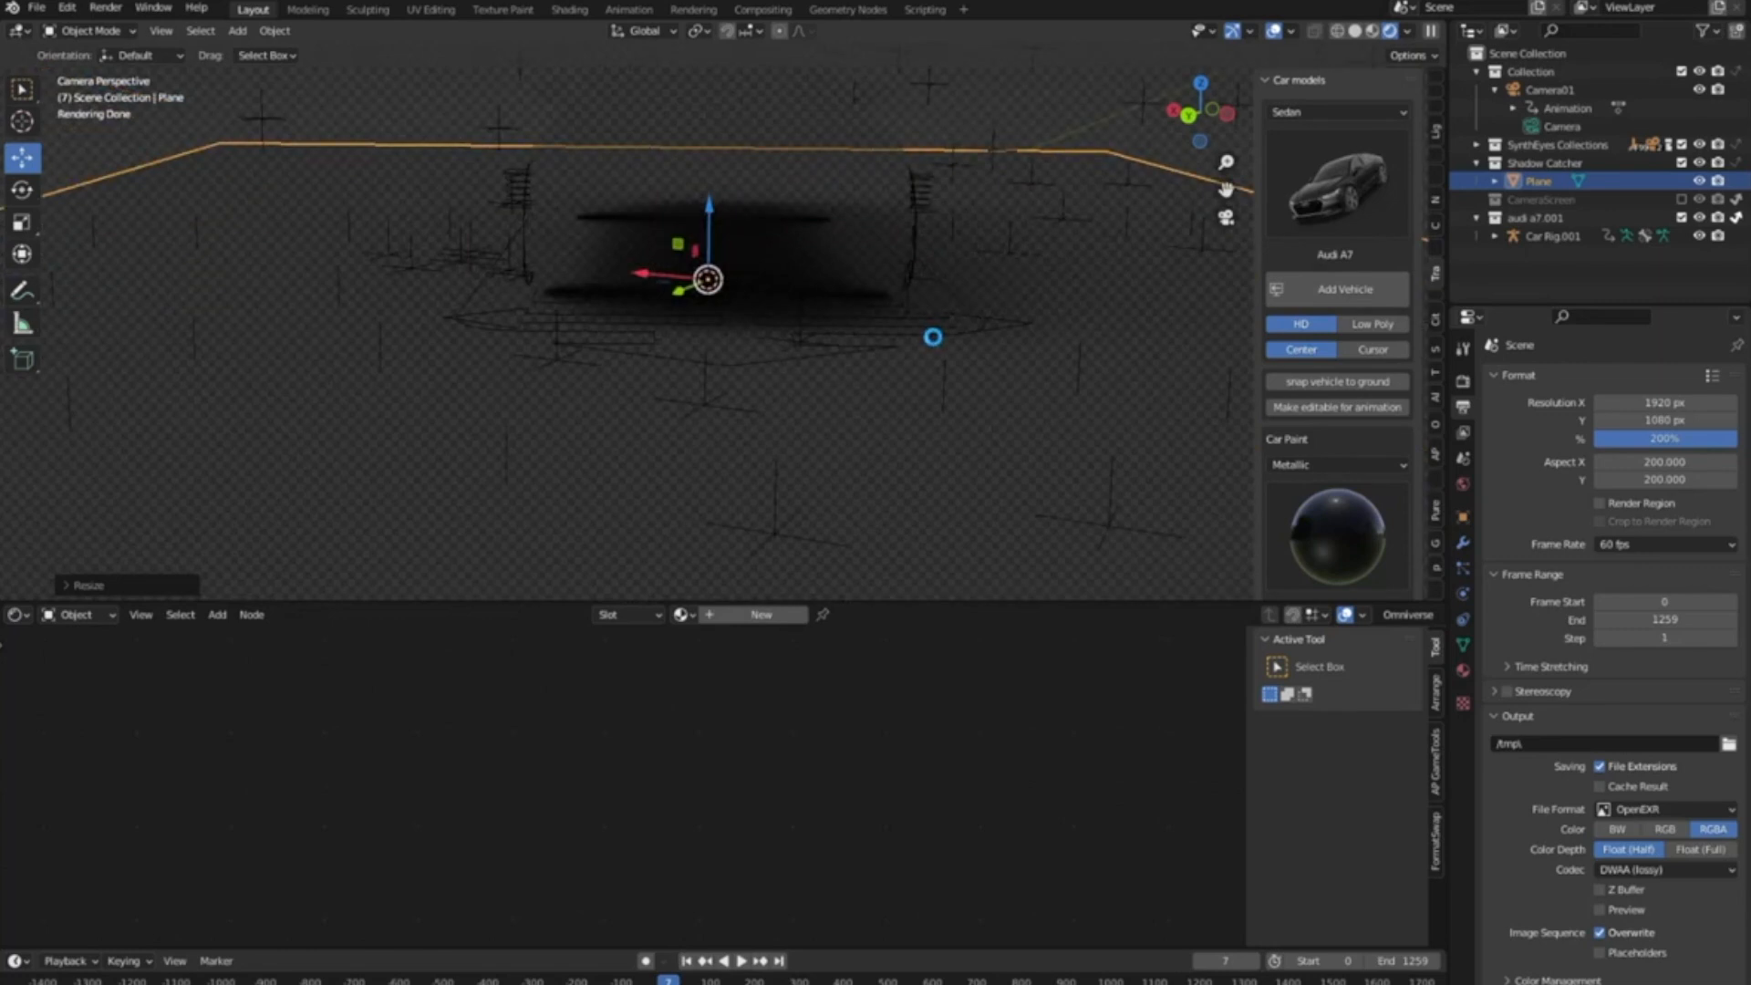
Switch to the render result window, choose render Slot 3 and render the car's shadow
{"action": "key", "text": "alt+Tab"}
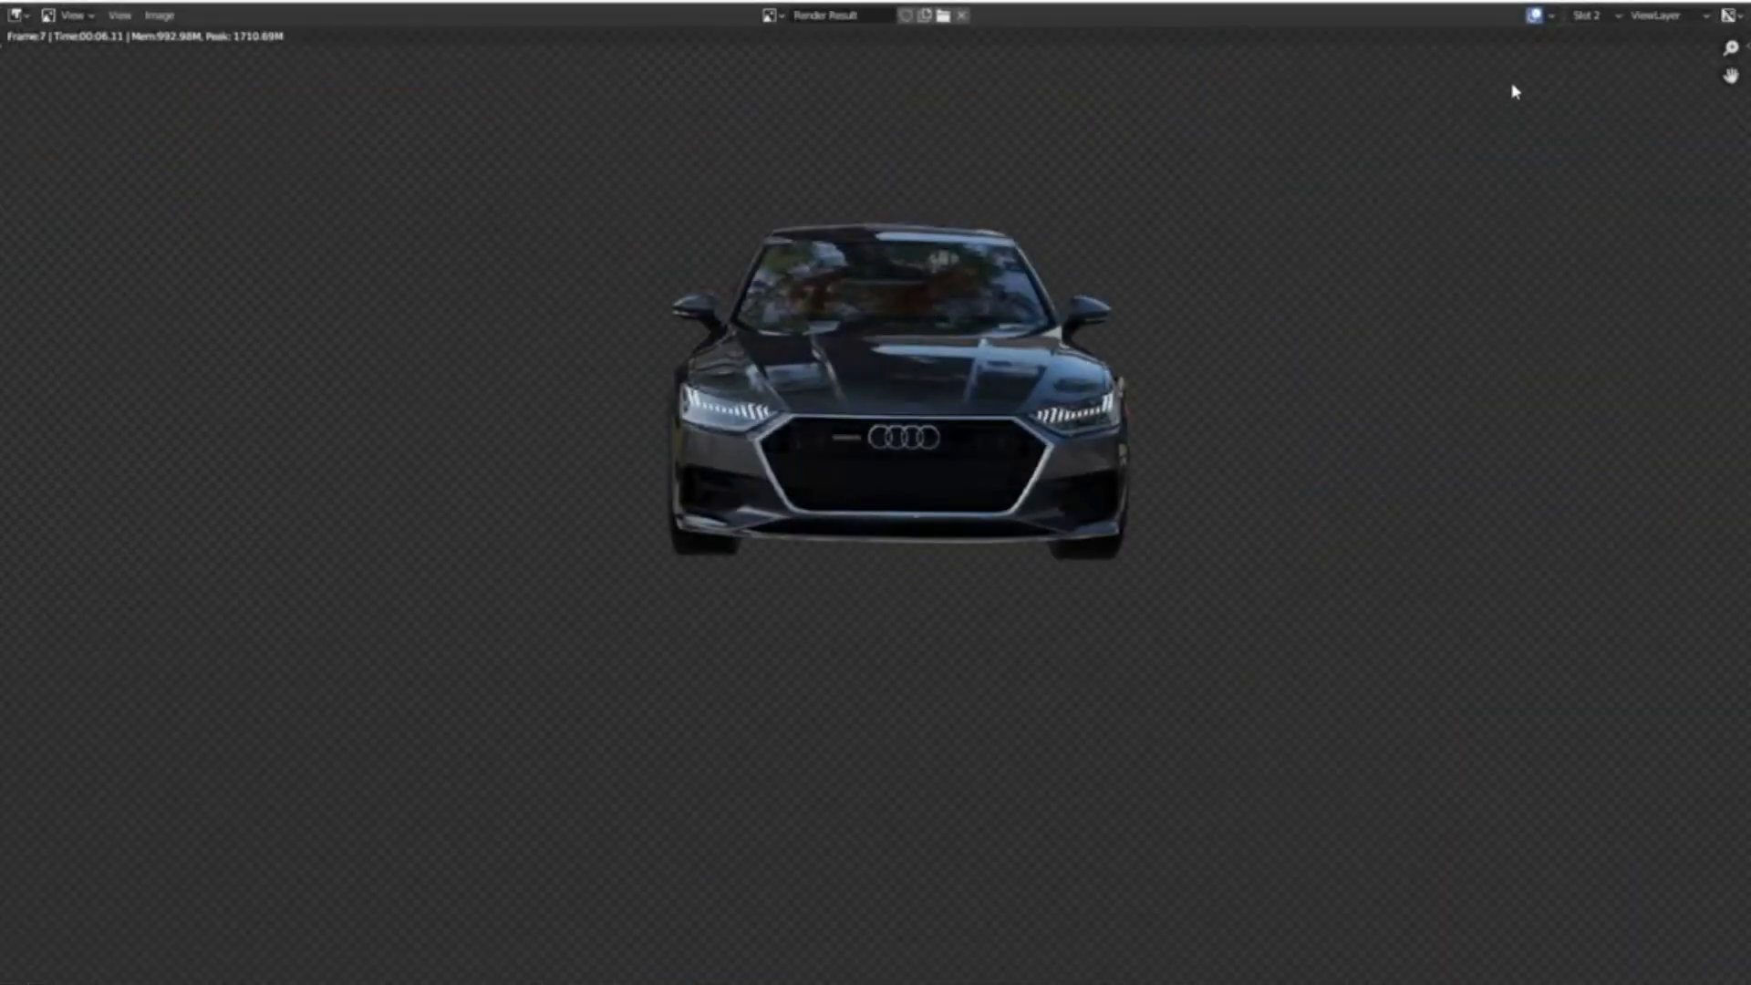
{"action": "left_click", "coordinate": [1588, 17]}
{"action": "left_click", "coordinate": [1596, 76]}
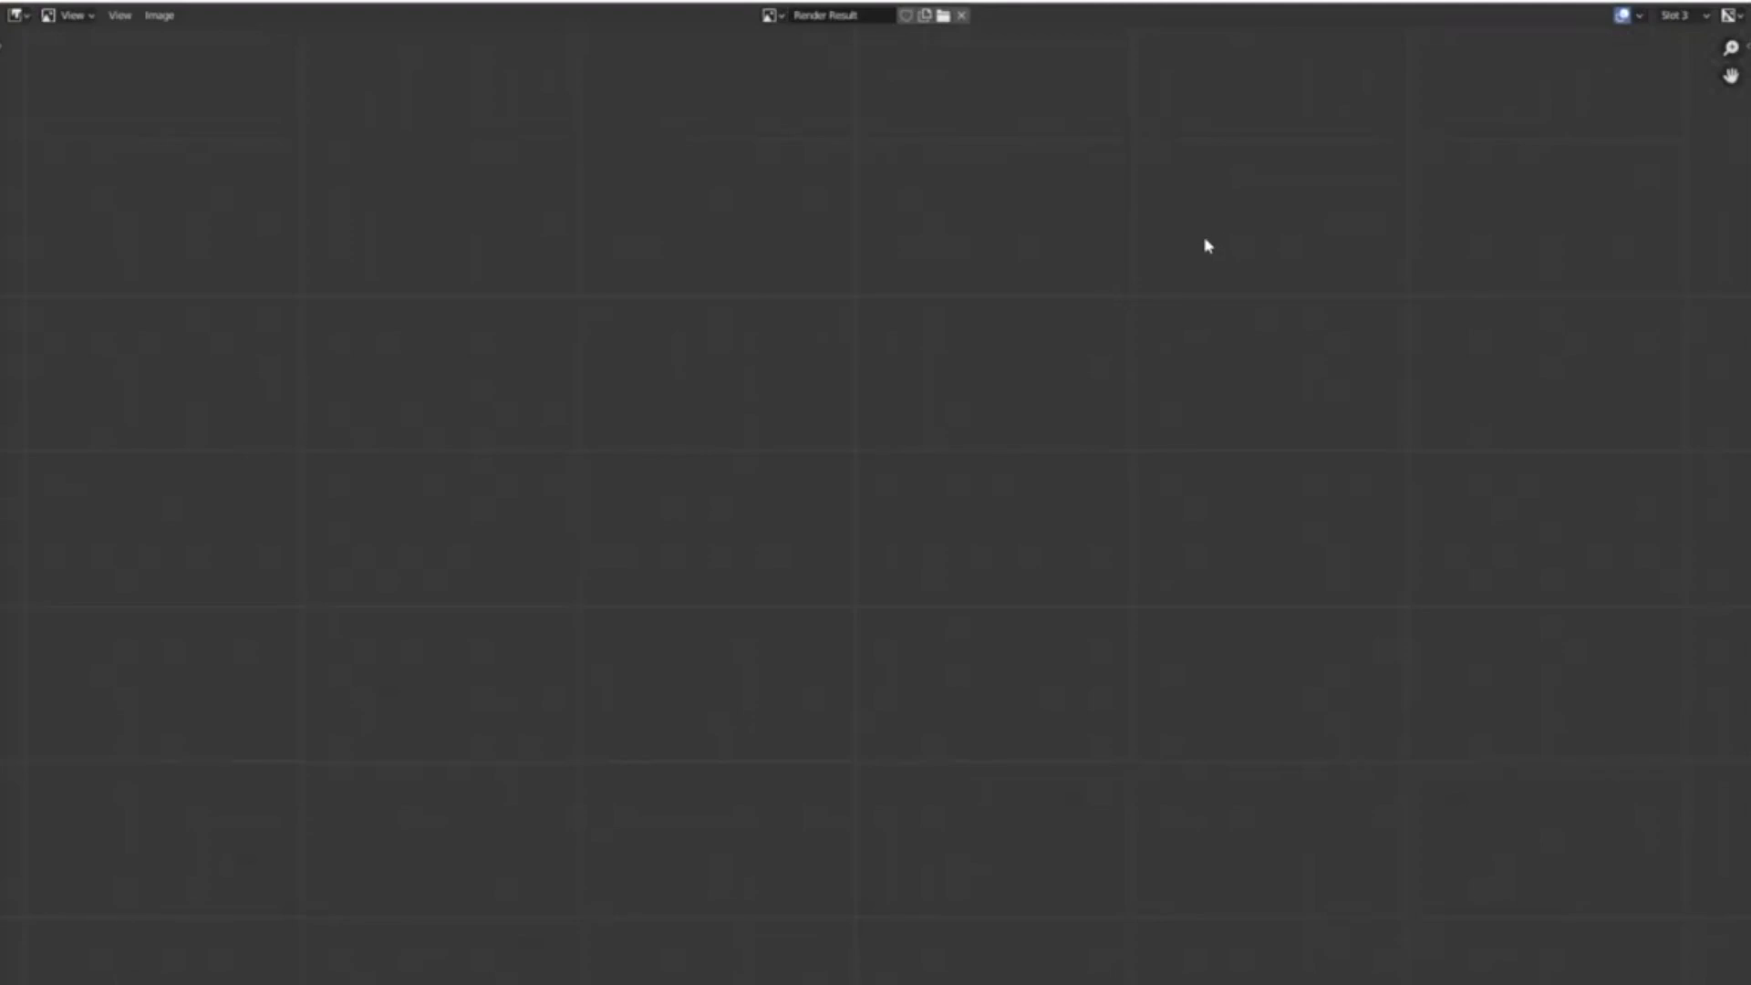
{"action": "key", "text": "F12"}
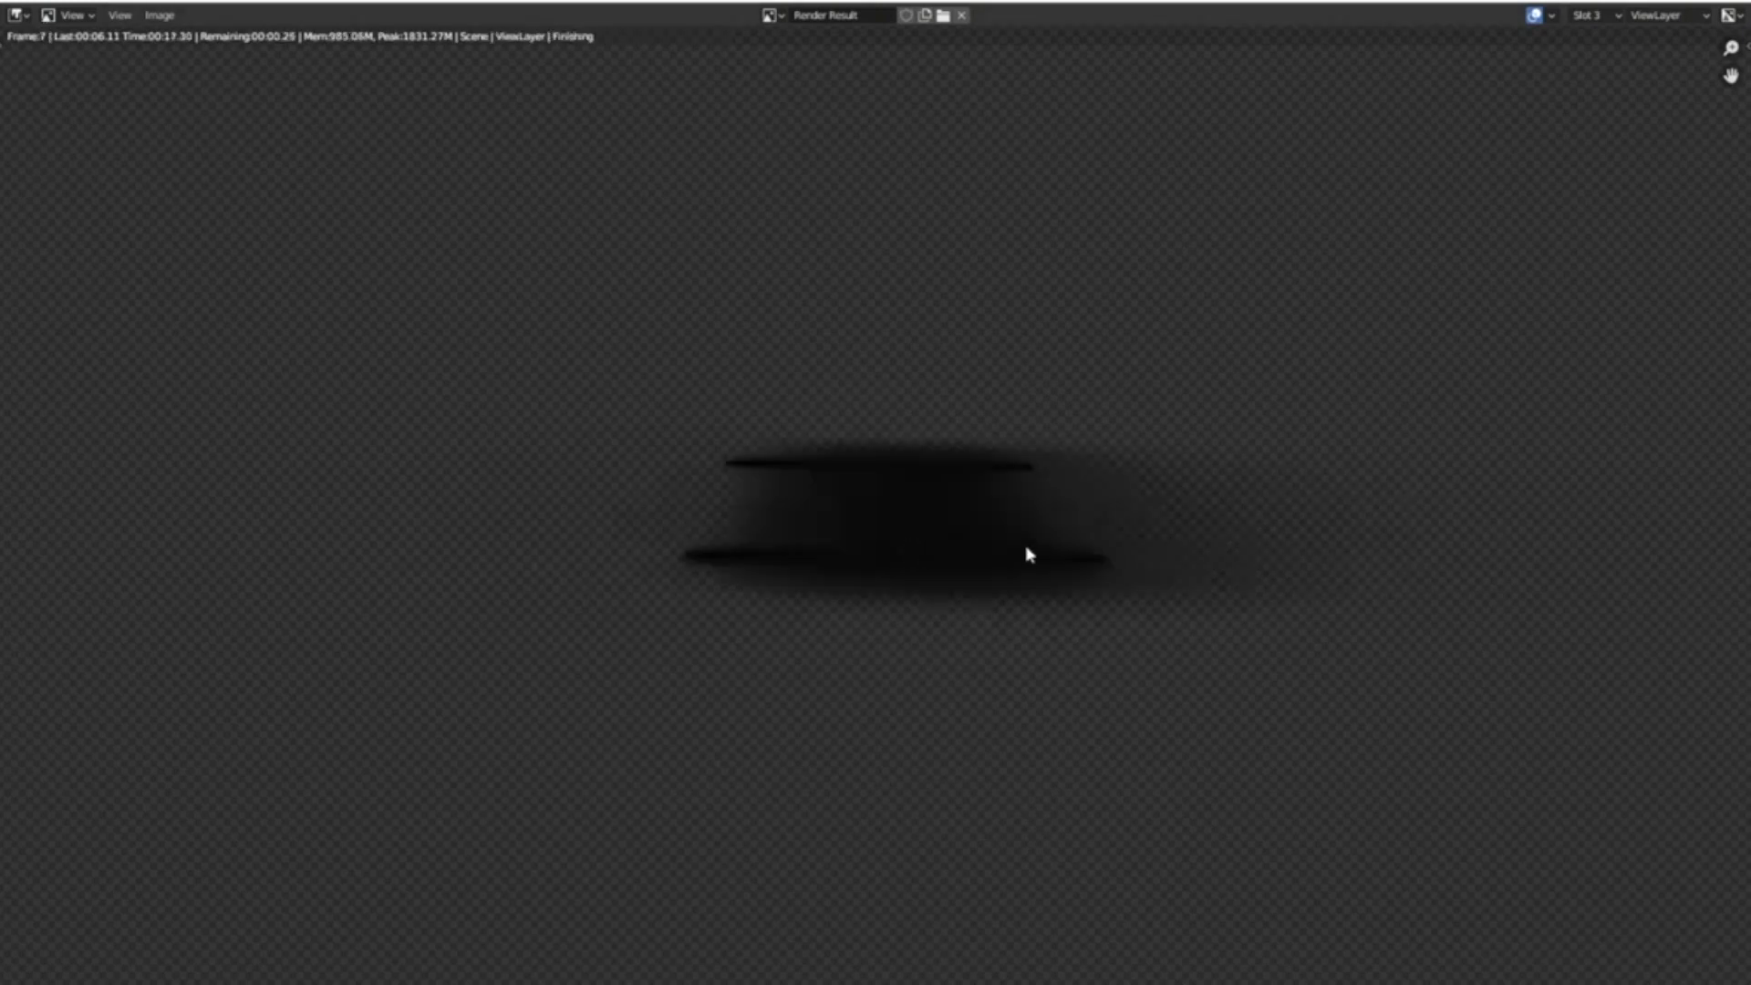
Save the shadow render as Shadow.exr in the Car3 exports folder
{"action": "left_click", "coordinate": [160, 16]}
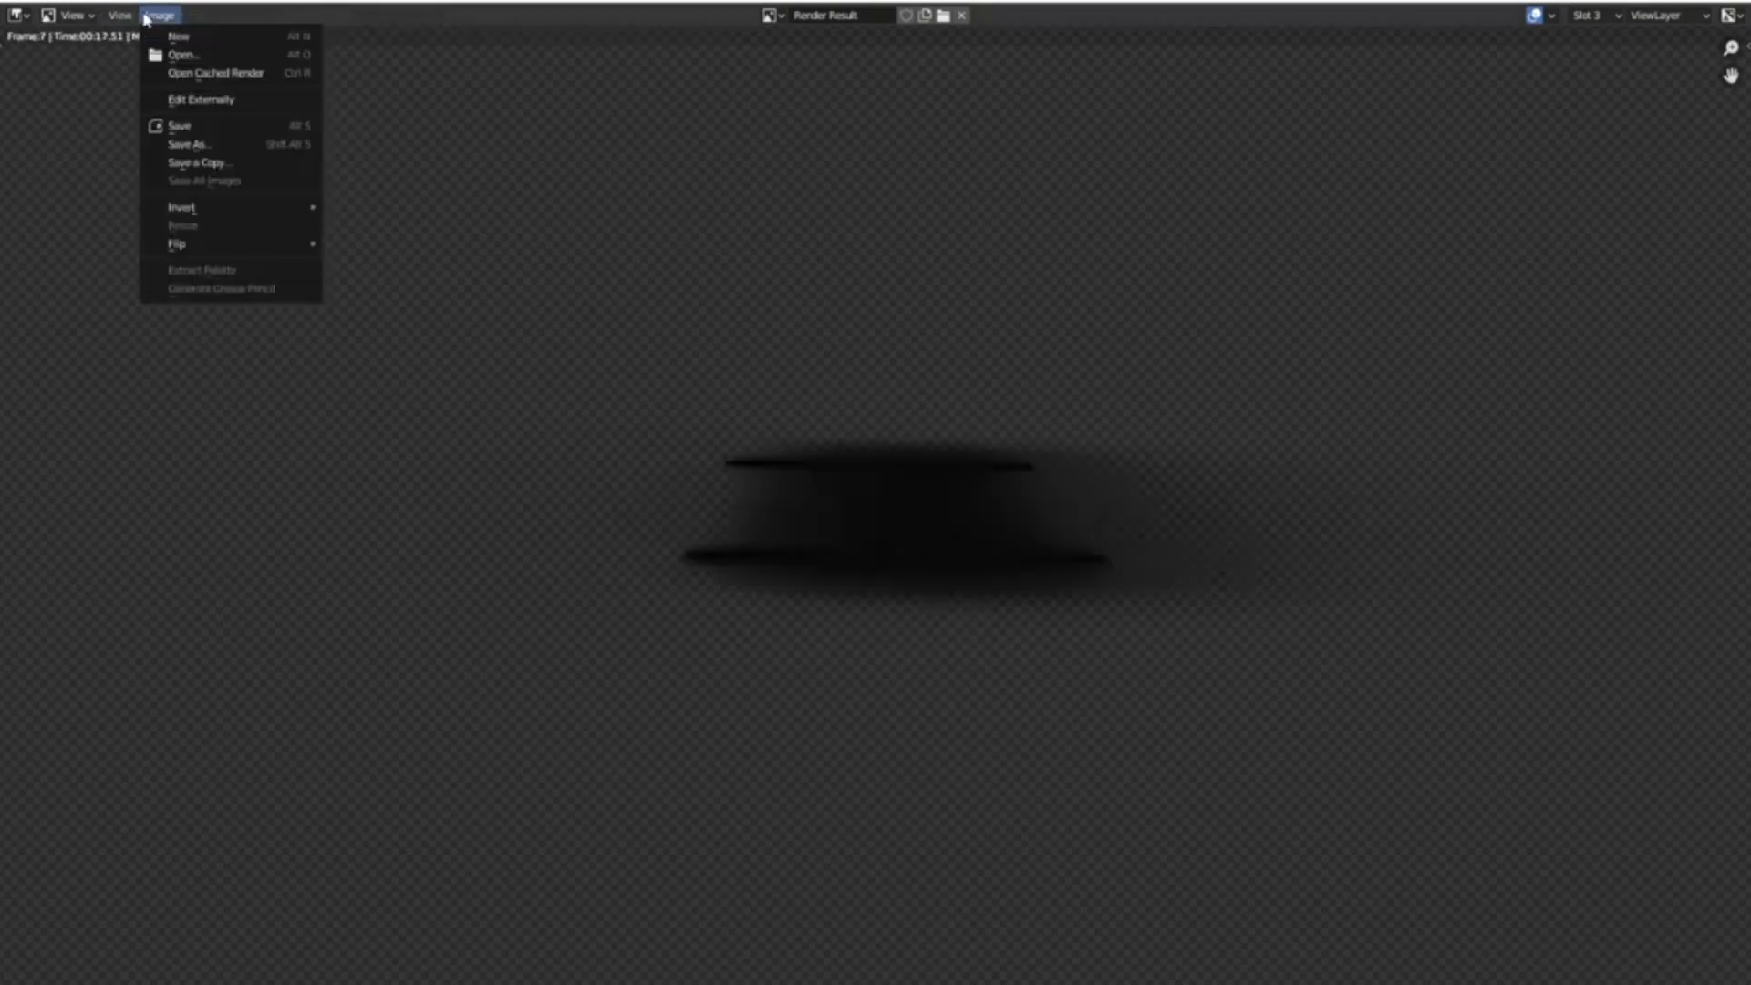
{"action": "left_click", "coordinate": [176, 145]}
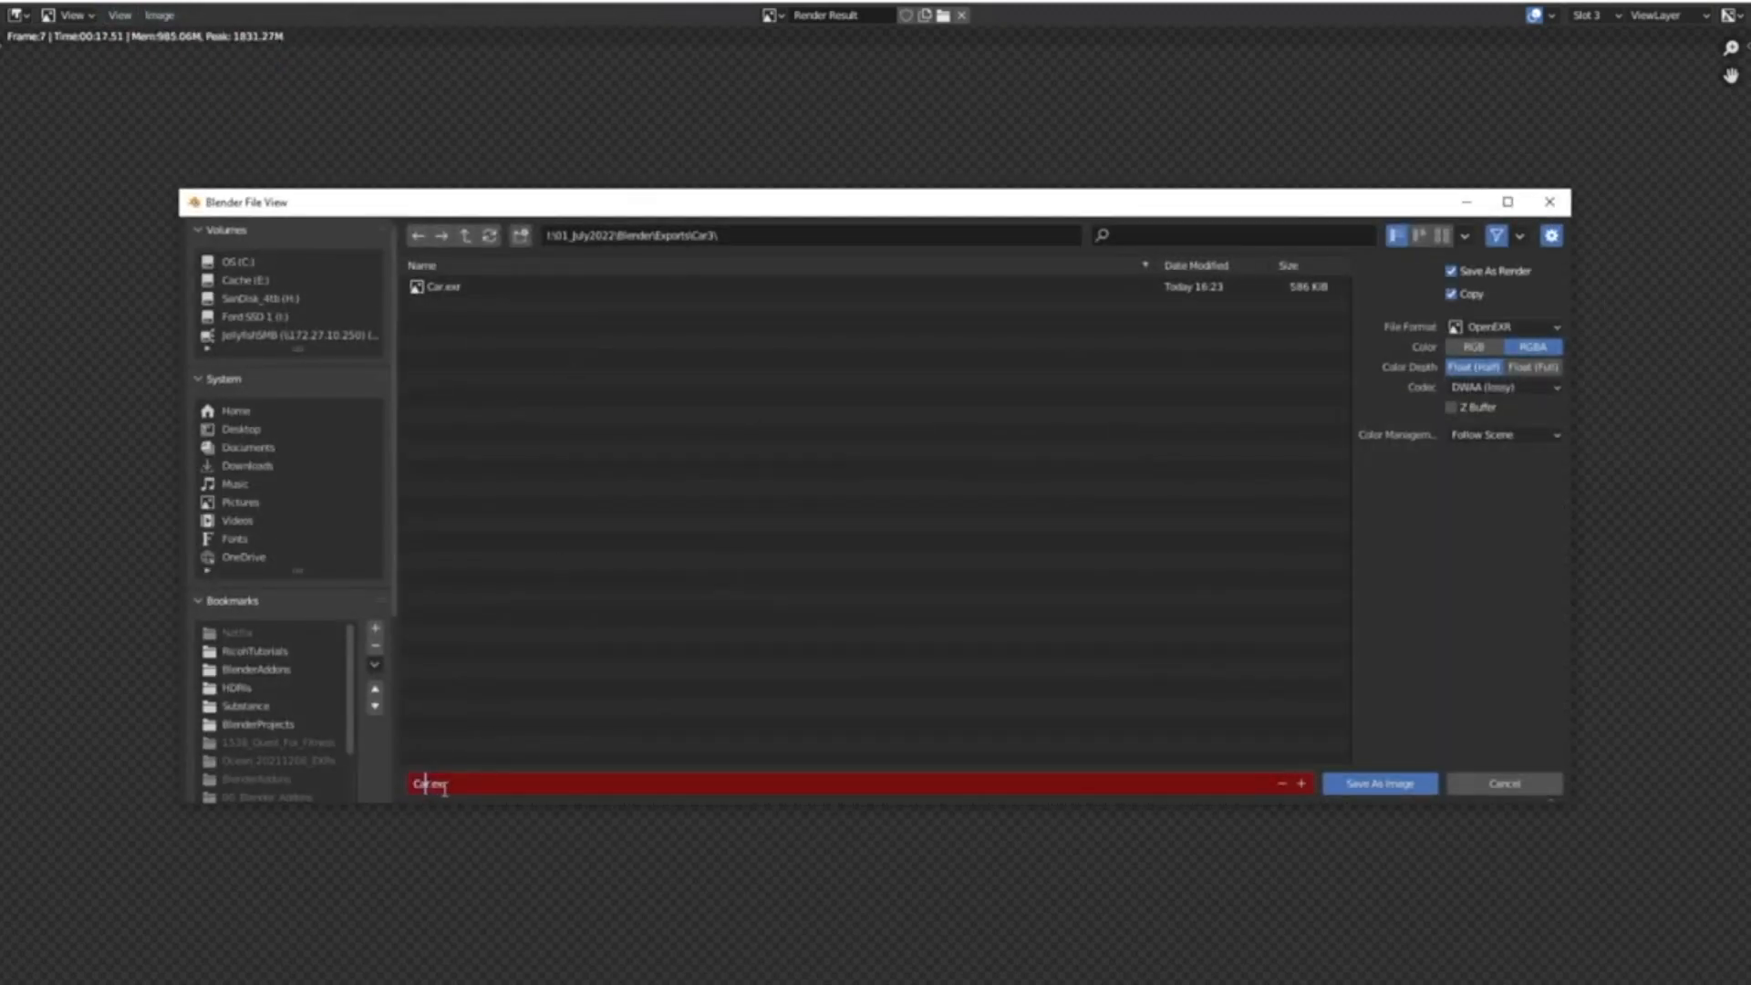
{"action": "type", "text": "Shadow"}
{"action": "key", "text": "Return"}
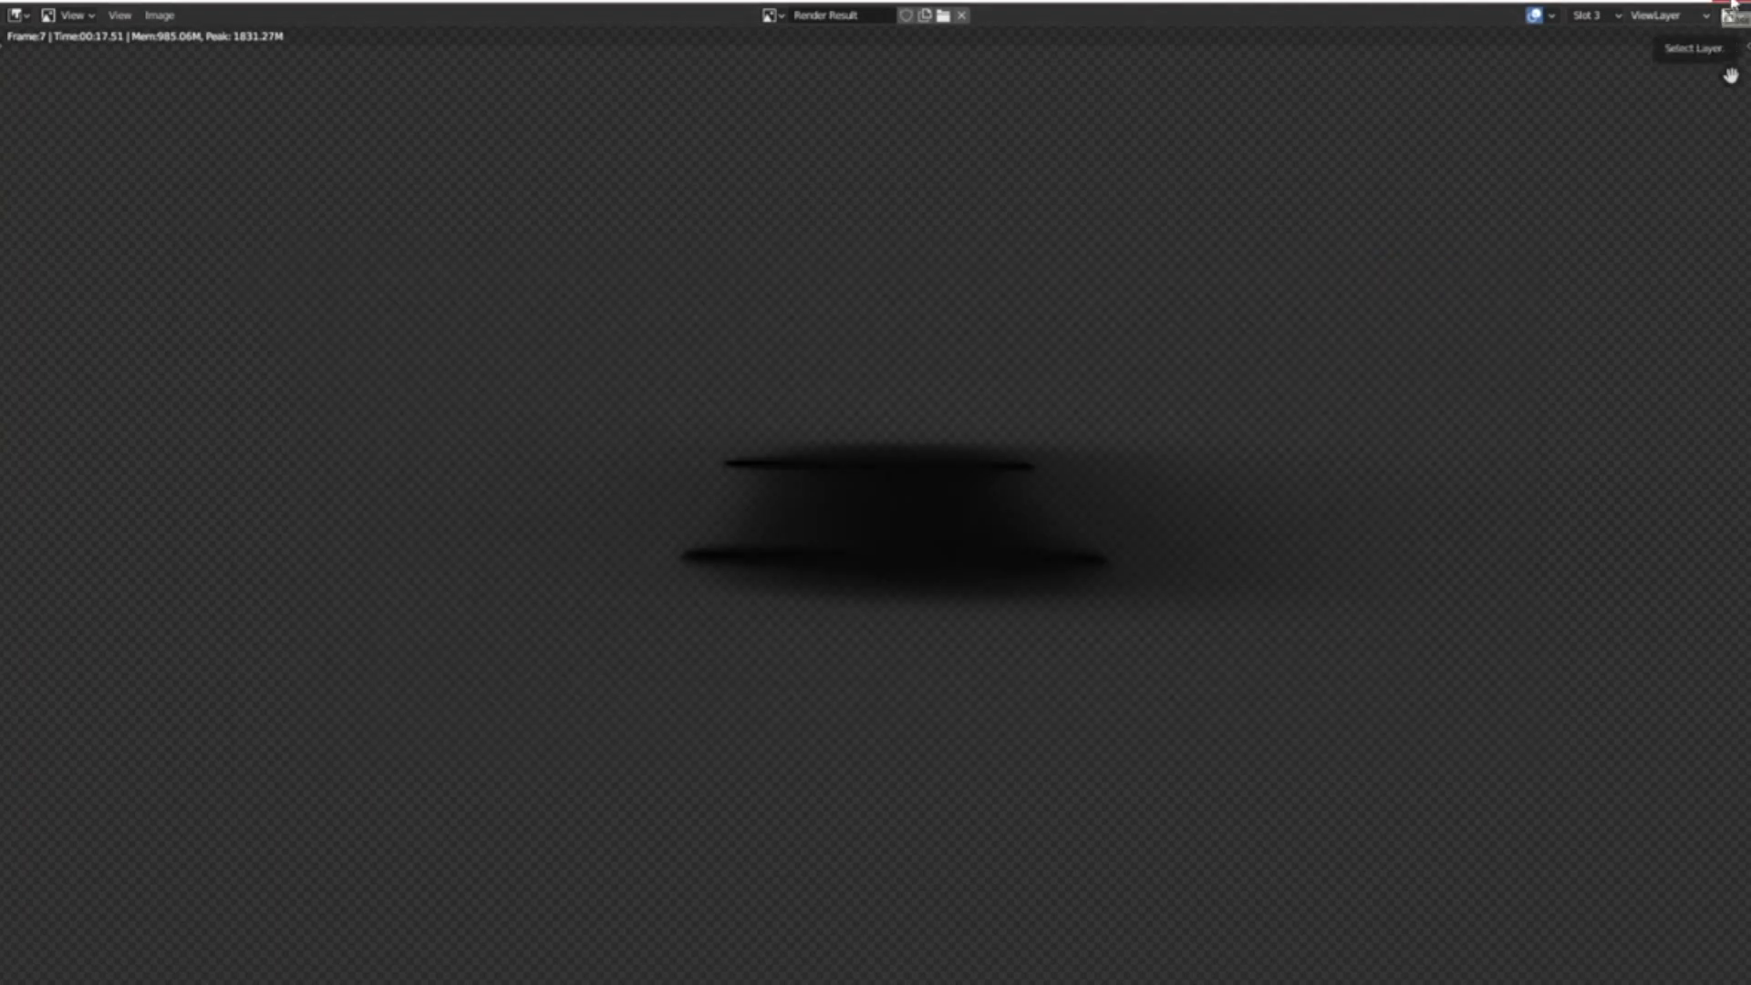
Choose render Slot 4 for the next render and return to the 3D scene
{"action": "left_click", "coordinate": [1618, 15]}
{"action": "left_click", "coordinate": [1602, 91]}
{"action": "key", "text": "Escape"}
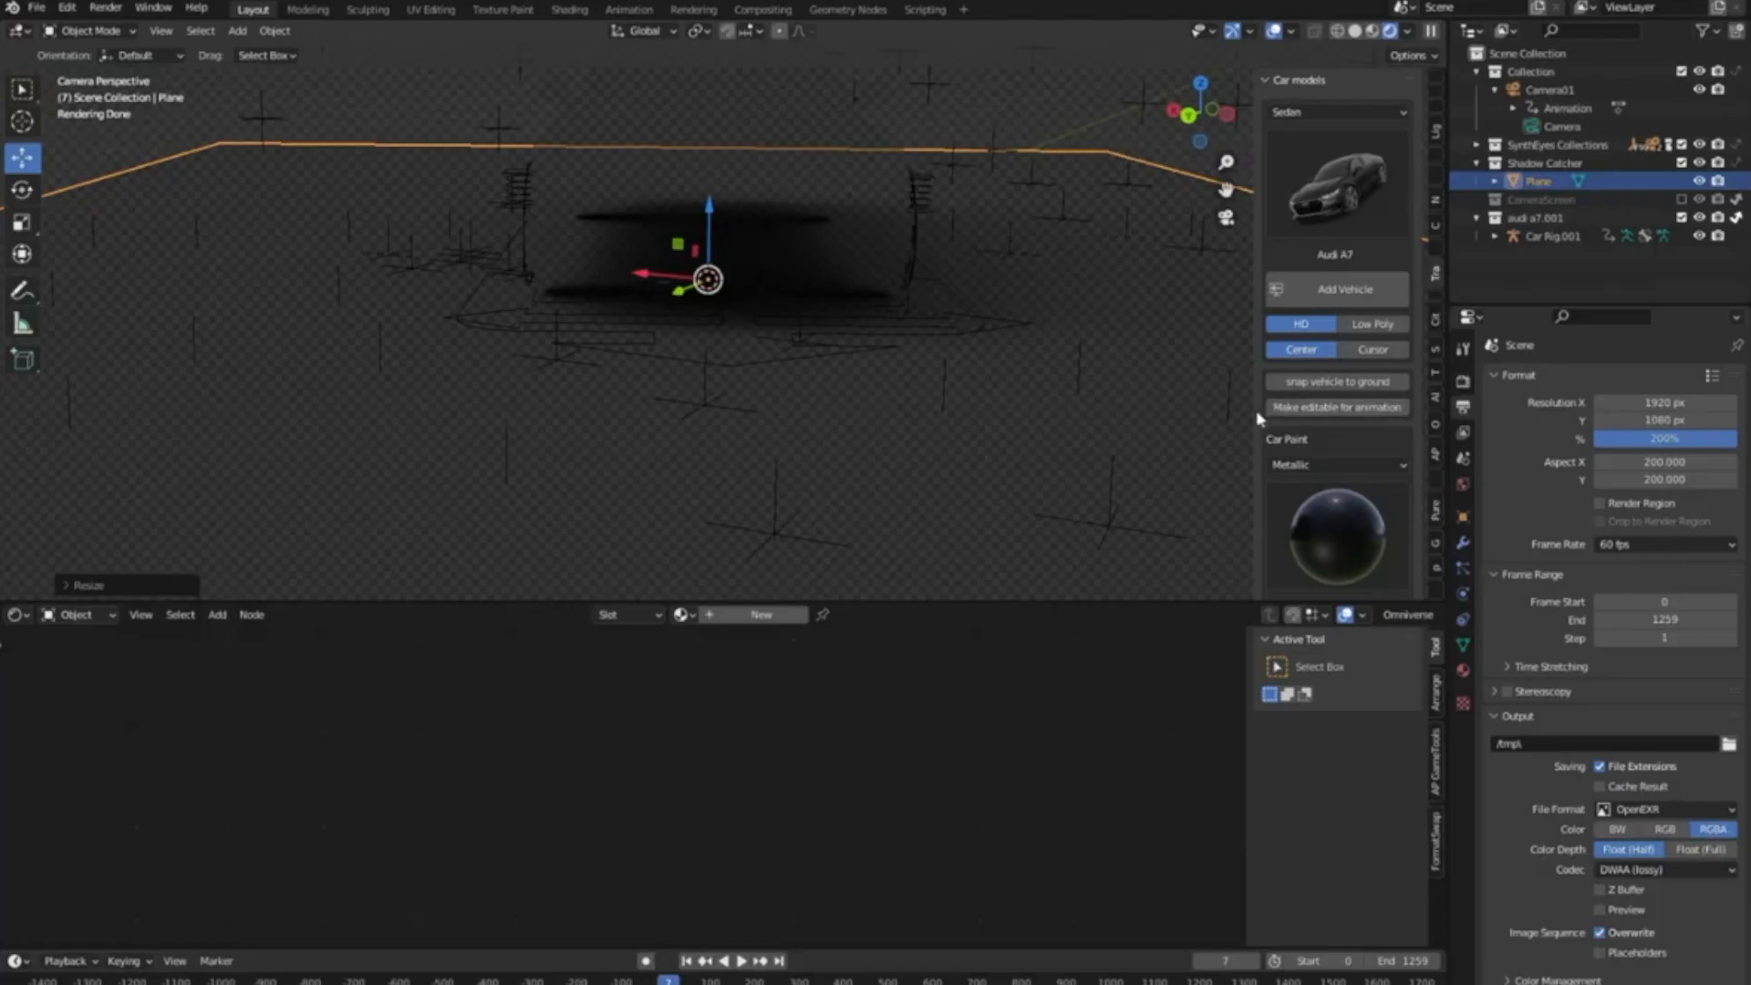
Include the CameraScreen collection, turn off its Indirect Only setting, and exclude the Shadow Catcher collection
{"action": "left_click", "coordinate": [1683, 198]}
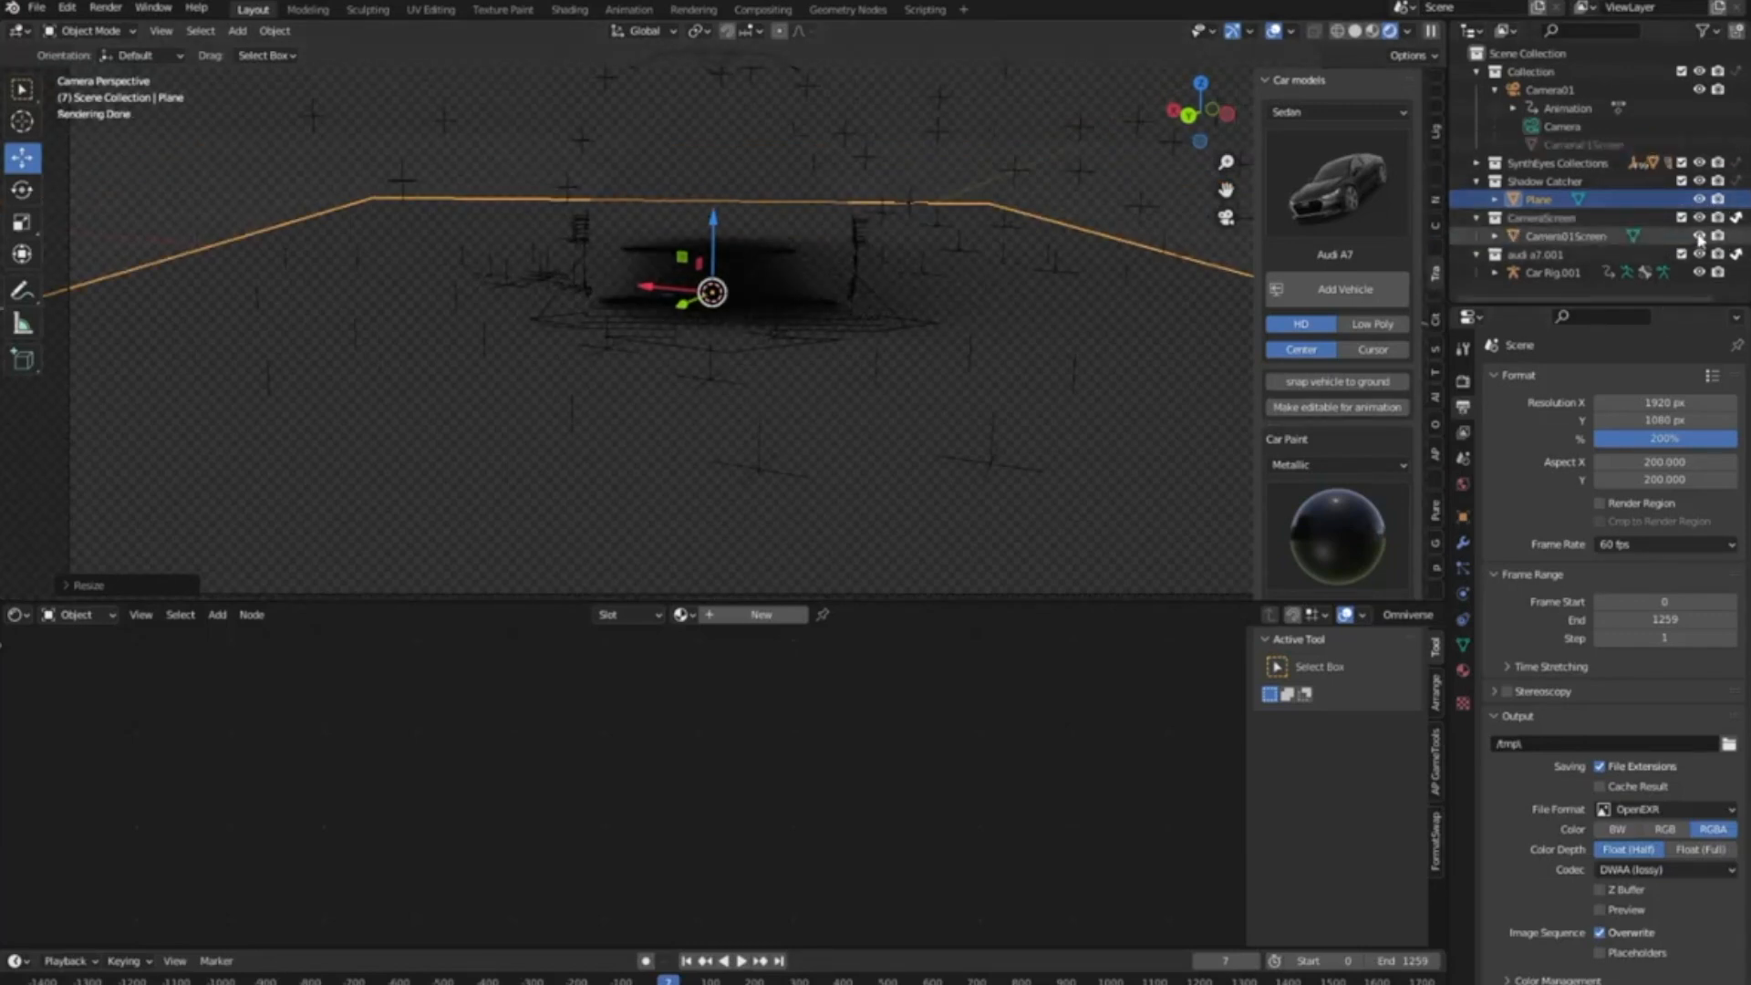
{"action": "left_click", "coordinate": [1737, 221]}
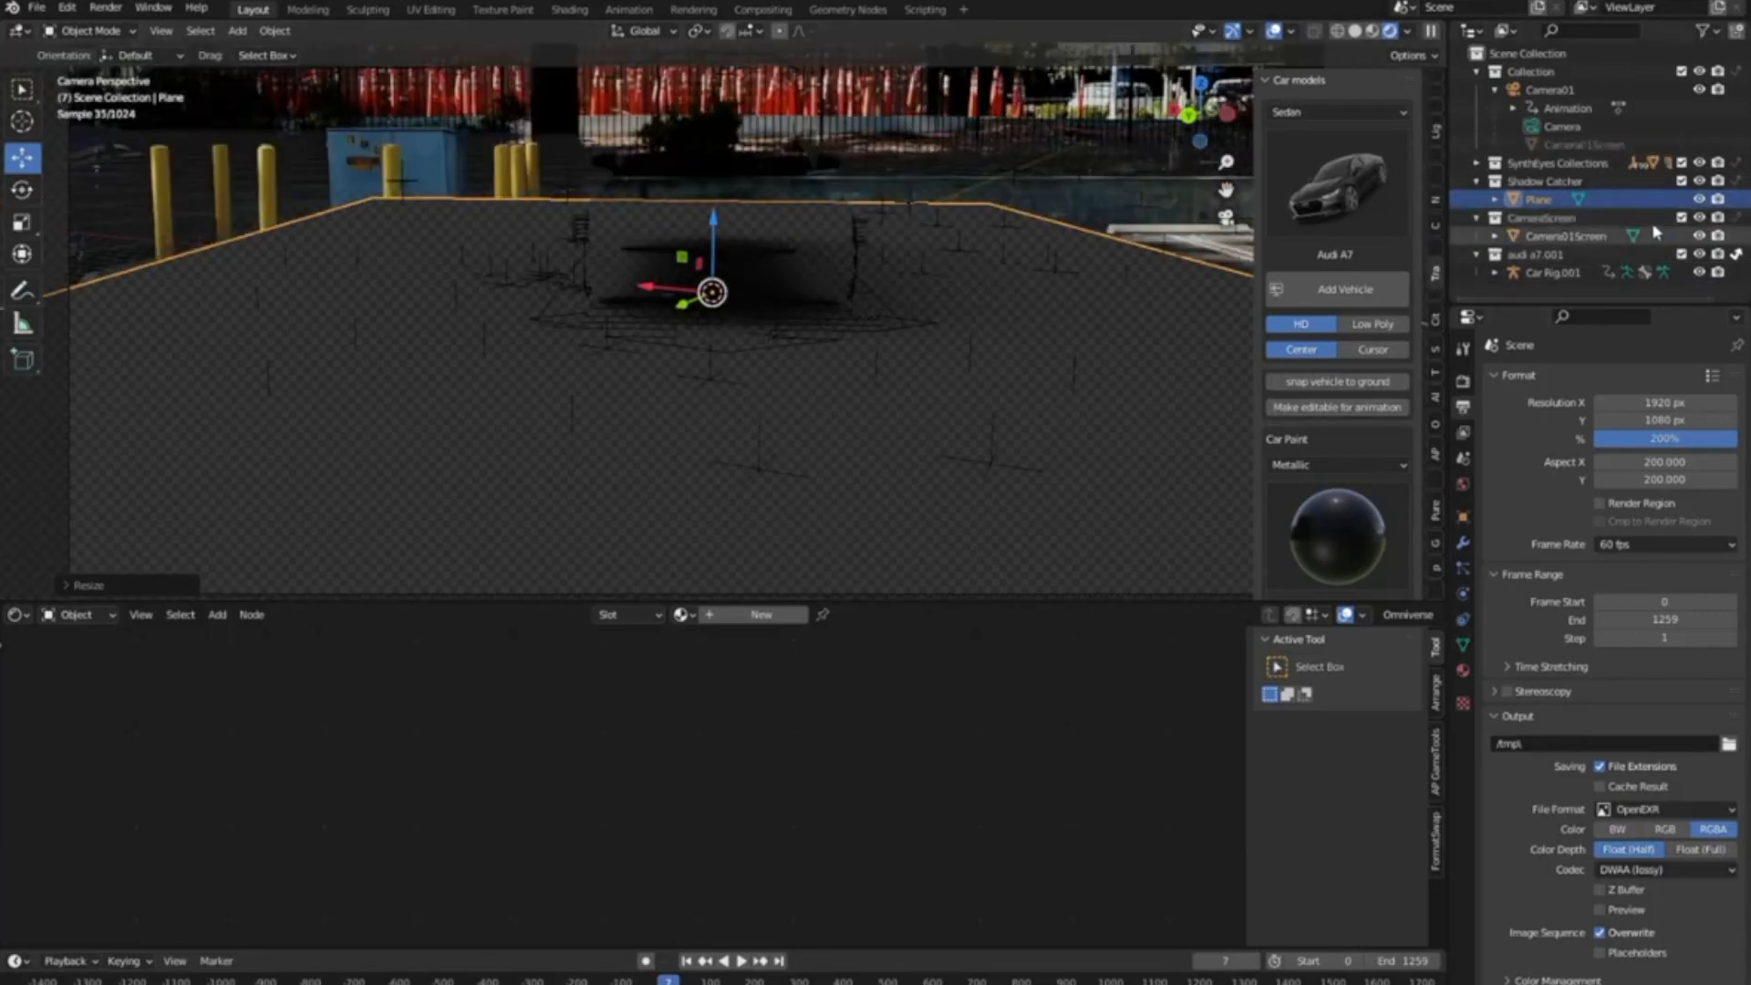
{"action": "left_click", "coordinate": [1682, 180]}
{"action": "scroll", "coordinate": [580, 356], "scroll_direction": "down", "scroll_amount": 3}
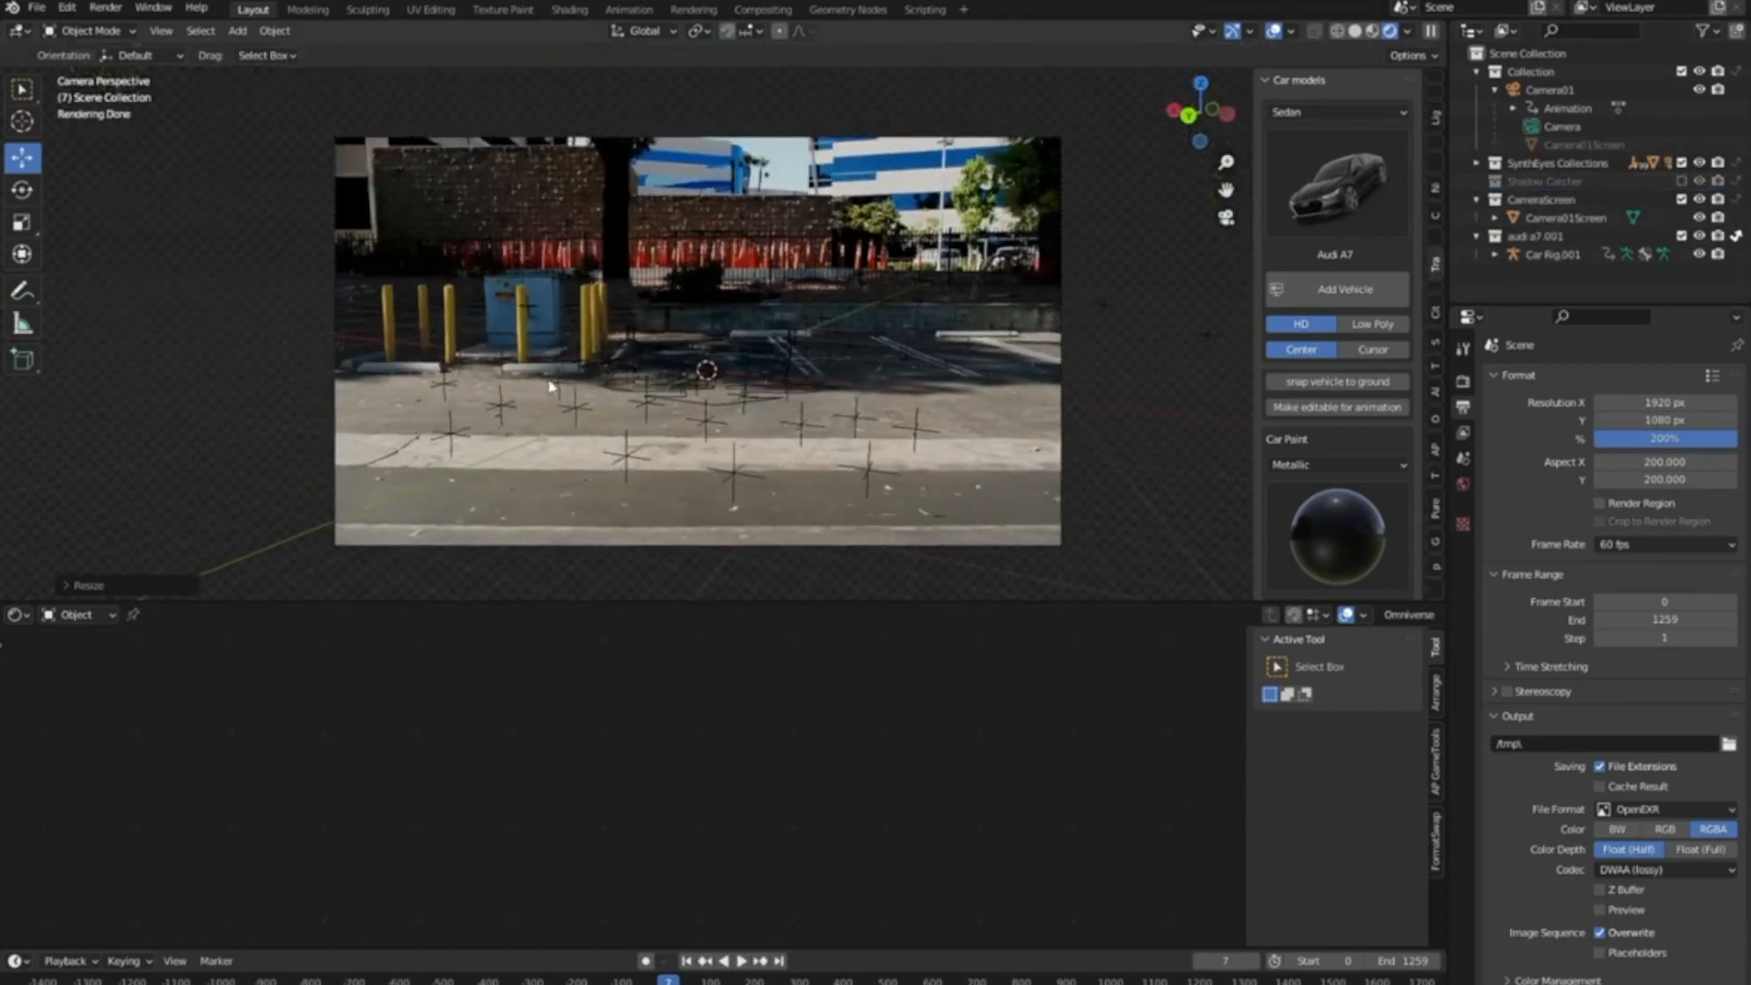
Render the background footage alone and save the image as Background.exr in the Car3 exports folder
{"action": "key", "text": "F12"}
{"action": "left_click", "coordinate": [160, 14]}
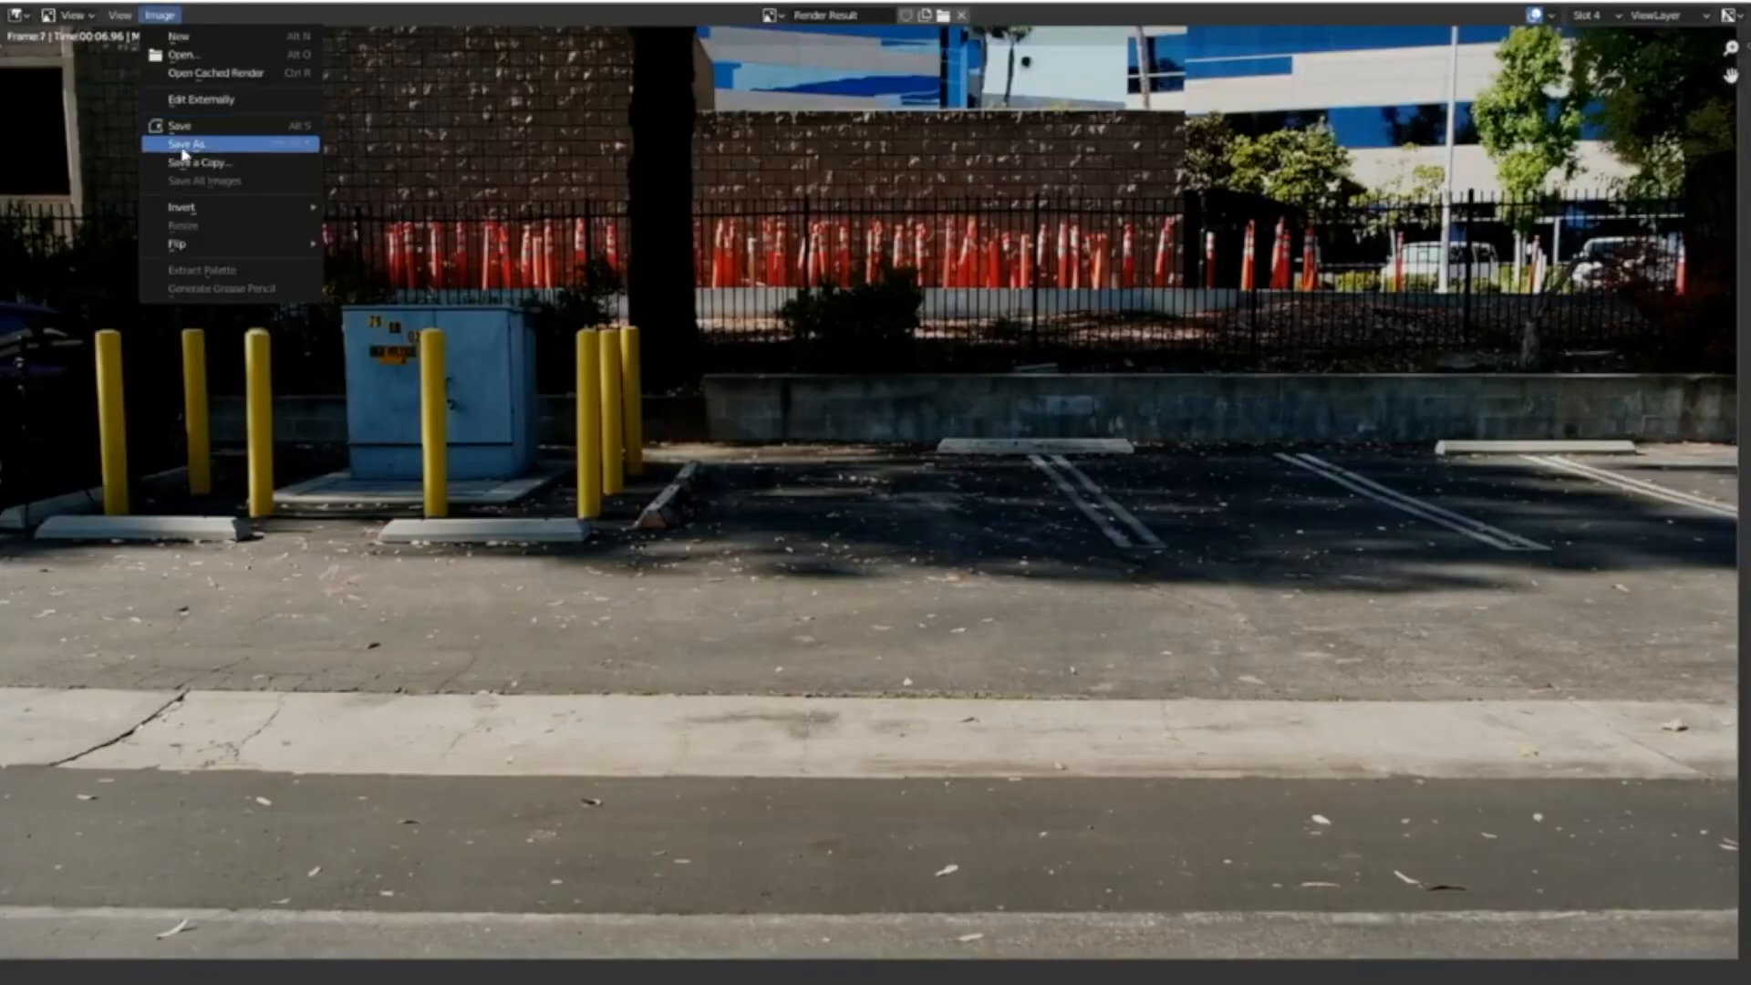
{"action": "left_click", "coordinate": [183, 149]}
{"action": "left_click", "coordinate": [439, 784]}
{"action": "left_click", "coordinate": [452, 786]}
{"action": "key", "text": "BackSpace"}
{"action": "key", "text": "BackSpace"}
{"action": "key", "text": "BackSpace"}
{"action": "key", "text": "BackSpace"}
{"action": "key", "text": "BackSpace"}
{"action": "key", "text": "BackSpace"}
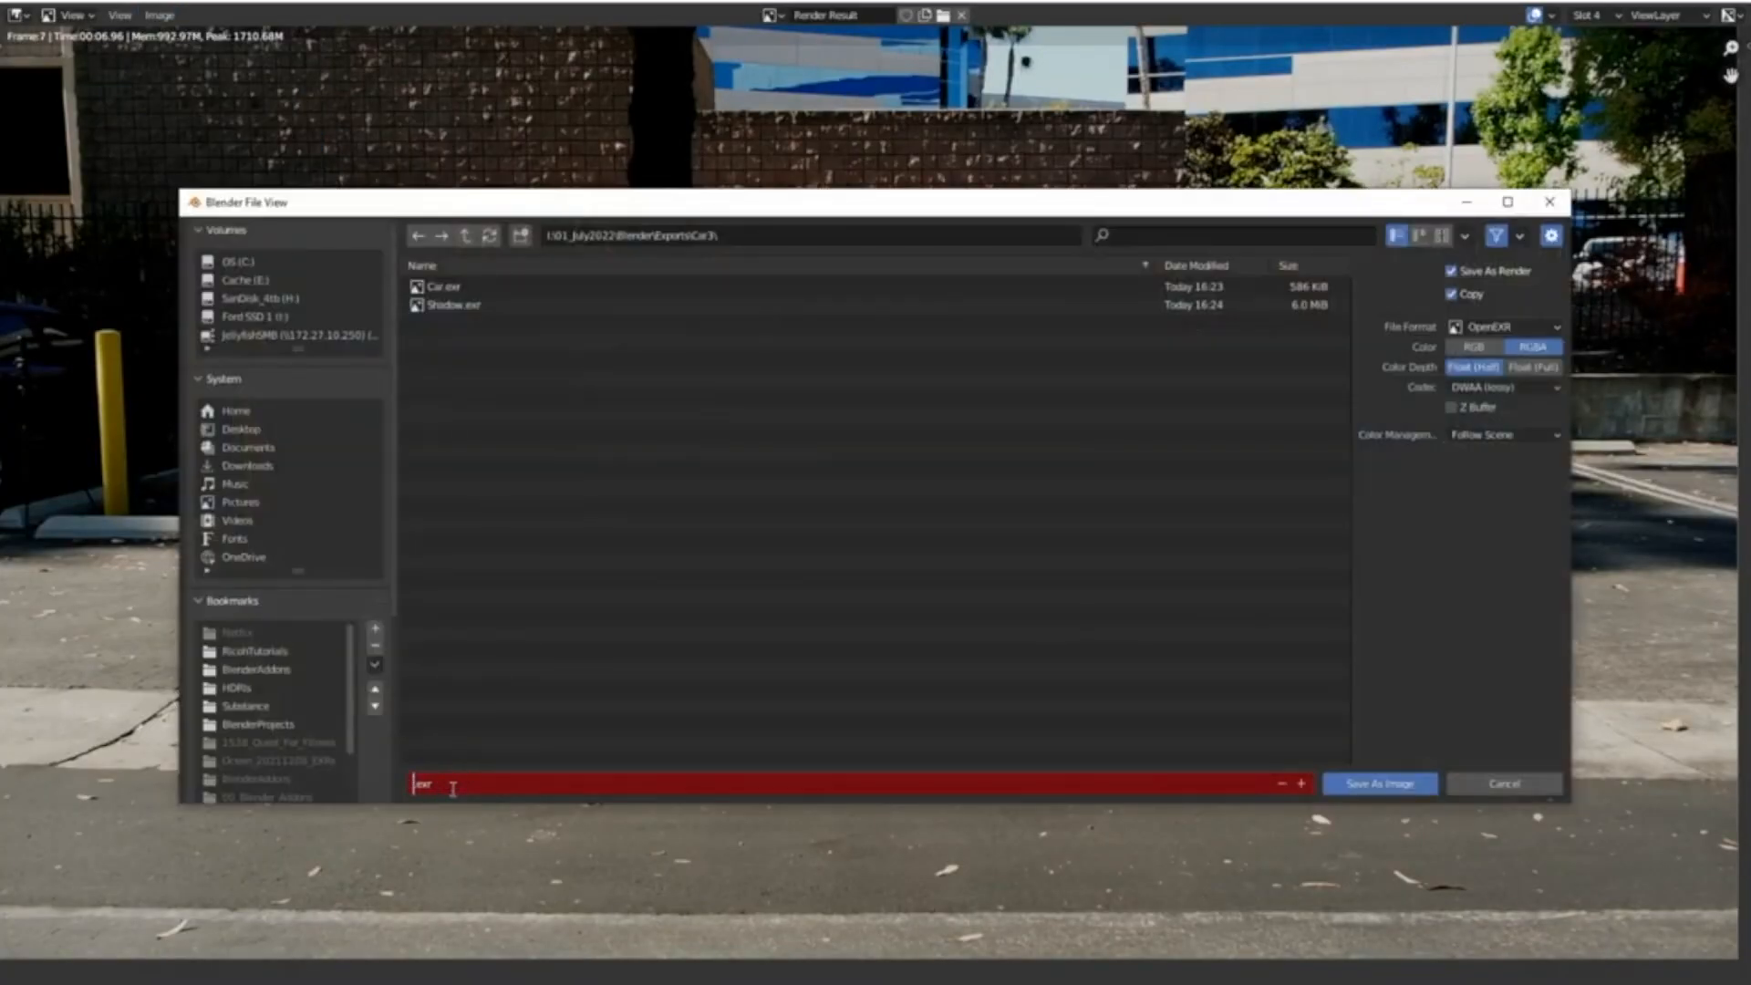
{"action": "type", "text": "Background"}
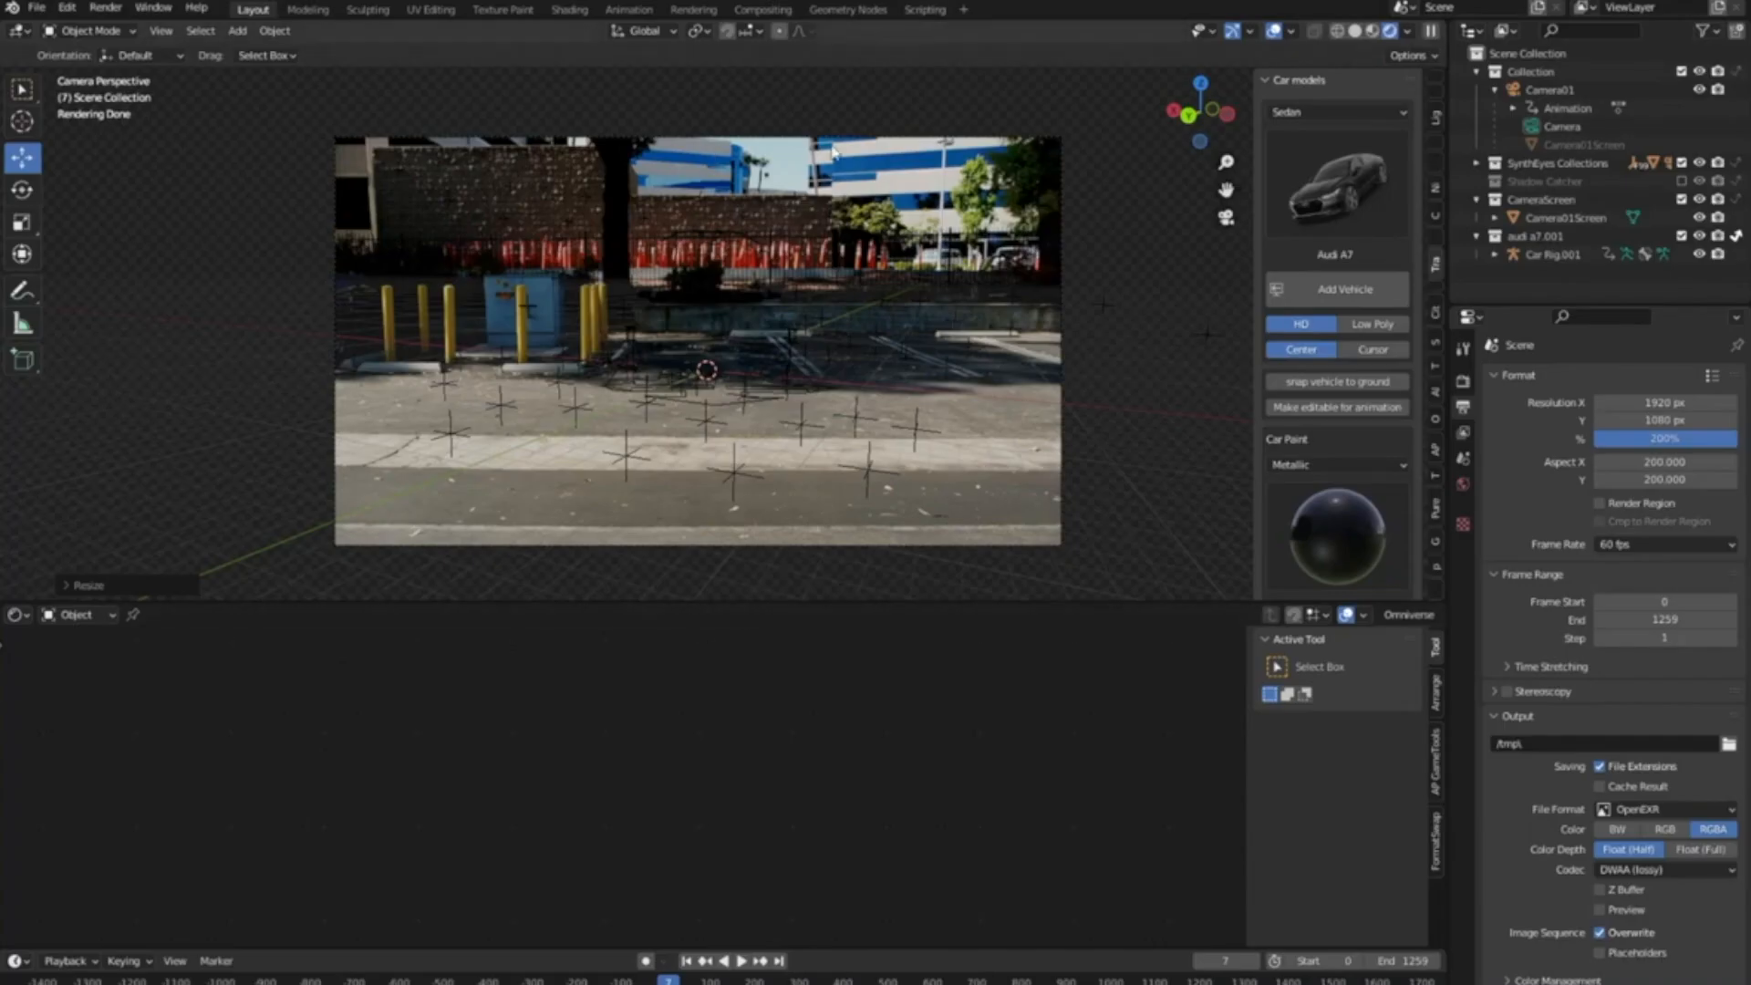
Enable nodes in the Compositing workspace and add Background.exr, Car.exr and Shadow.exr from the Car3 folder as image nodes
{"action": "left_click", "coordinate": [765, 9]}
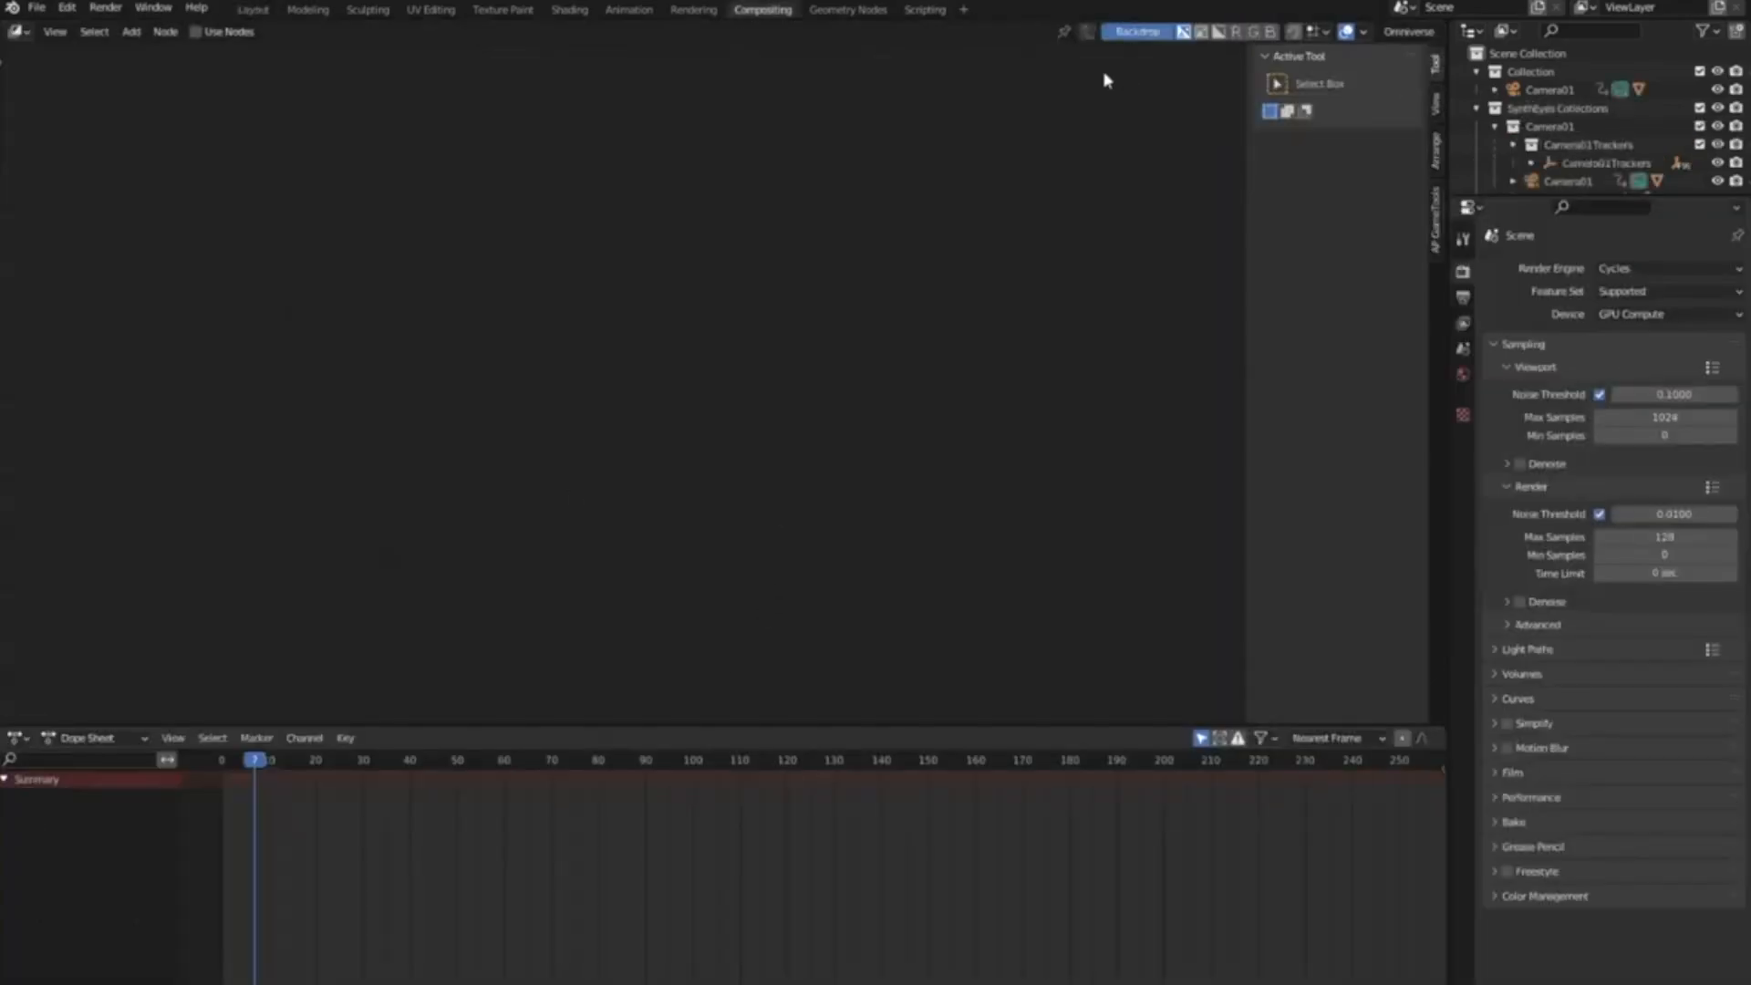
{"action": "left_click", "coordinate": [195, 31]}
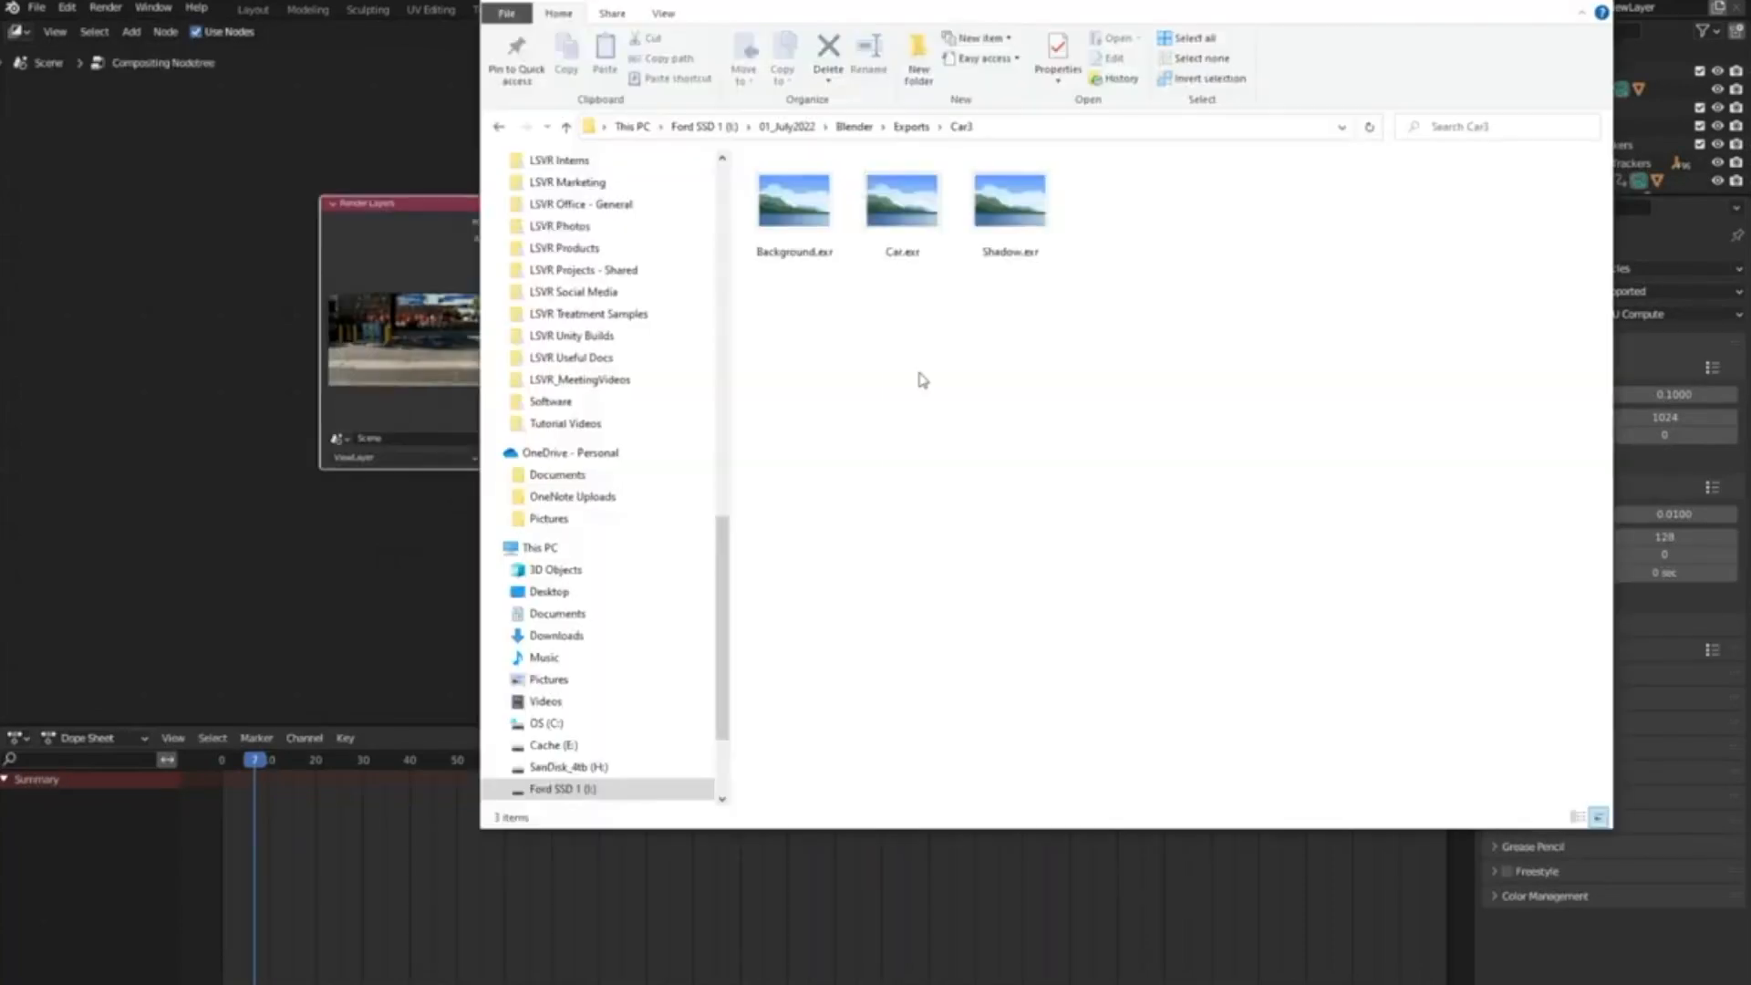
{"action": "left_click_drag", "start_coordinate": [798, 210], "coordinate": [351, 529]}
{"action": "left_click_drag", "start_coordinate": [901, 208], "coordinate": [465, 584]}
{"action": "left_click_drag", "start_coordinate": [1009, 208], "coordinate": [152, 586]}
{"action": "left_click", "coordinate": [149, 578]}
Enlarge the node editor and stack the image nodes vertically as Car, Shadow, Background, clear of the Render Layers node
{"action": "left_click_drag", "start_coordinate": [411, 267], "coordinate": [215, 206]}
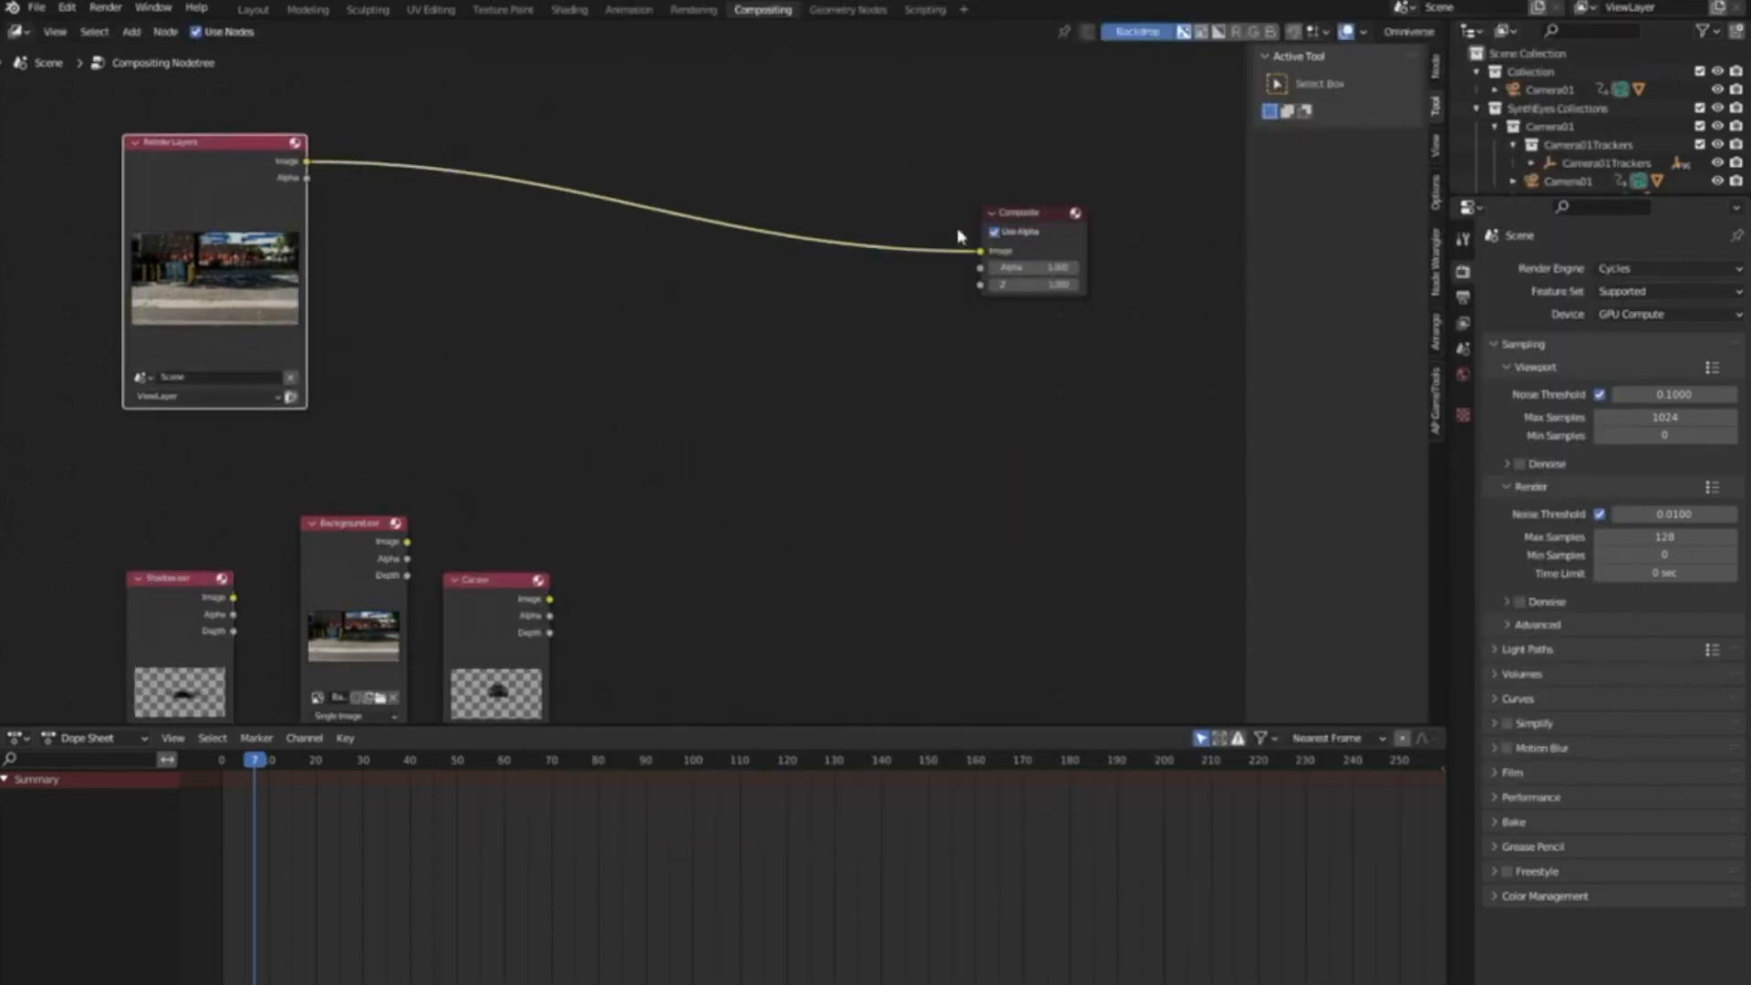
{"action": "left_click_drag", "start_coordinate": [914, 725], "coordinate": [939, 905]}
{"action": "key", "text": "Home"}
{"action": "scroll", "coordinate": [706, 511], "scroll_direction": "down", "scroll_amount": 1}
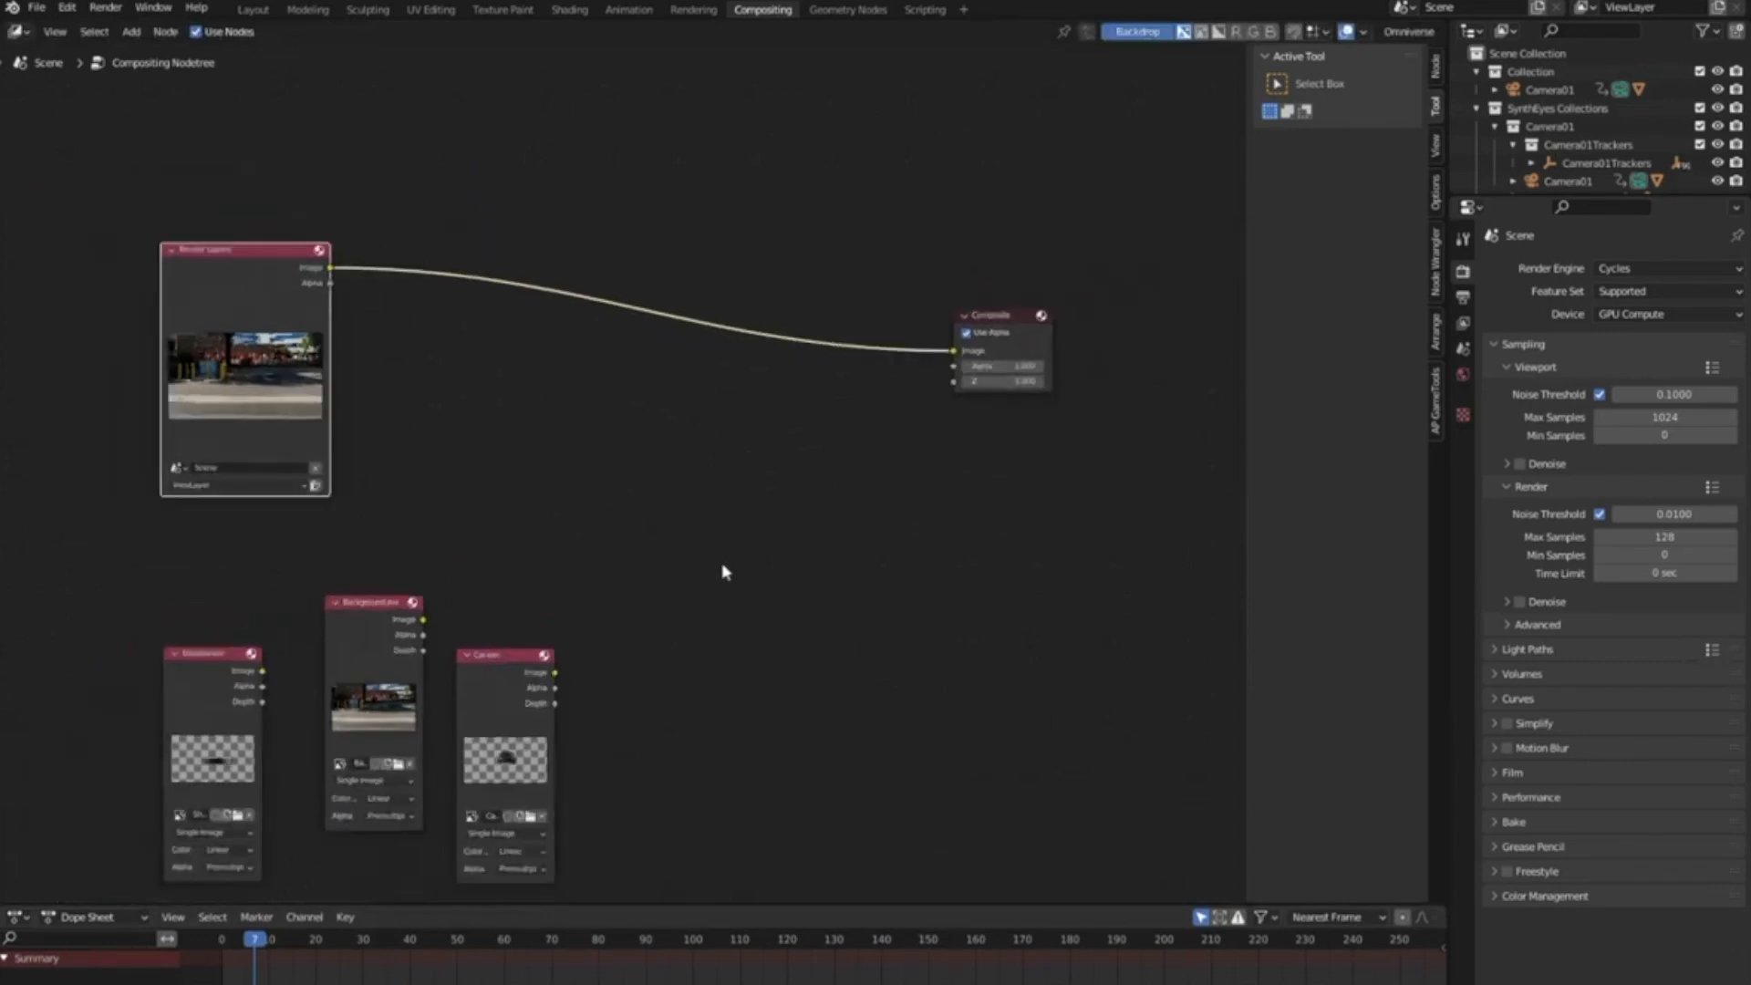
{"action": "middle_click_drag", "start_coordinate": [717, 667], "coordinate": [781, 379]}
{"action": "left_click_drag", "start_coordinate": [573, 385], "coordinate": [568, 247]}
{"action": "left_click_drag", "start_coordinate": [309, 421], "coordinate": [601, 534]}
{"action": "left_click_drag", "start_coordinate": [434, 418], "coordinate": [569, 754]}
{"action": "scroll", "coordinate": [731, 602], "scroll_direction": "down", "scroll_amount": 1}
{"action": "middle_click_drag", "start_coordinate": [721, 547], "coordinate": [721, 495]}
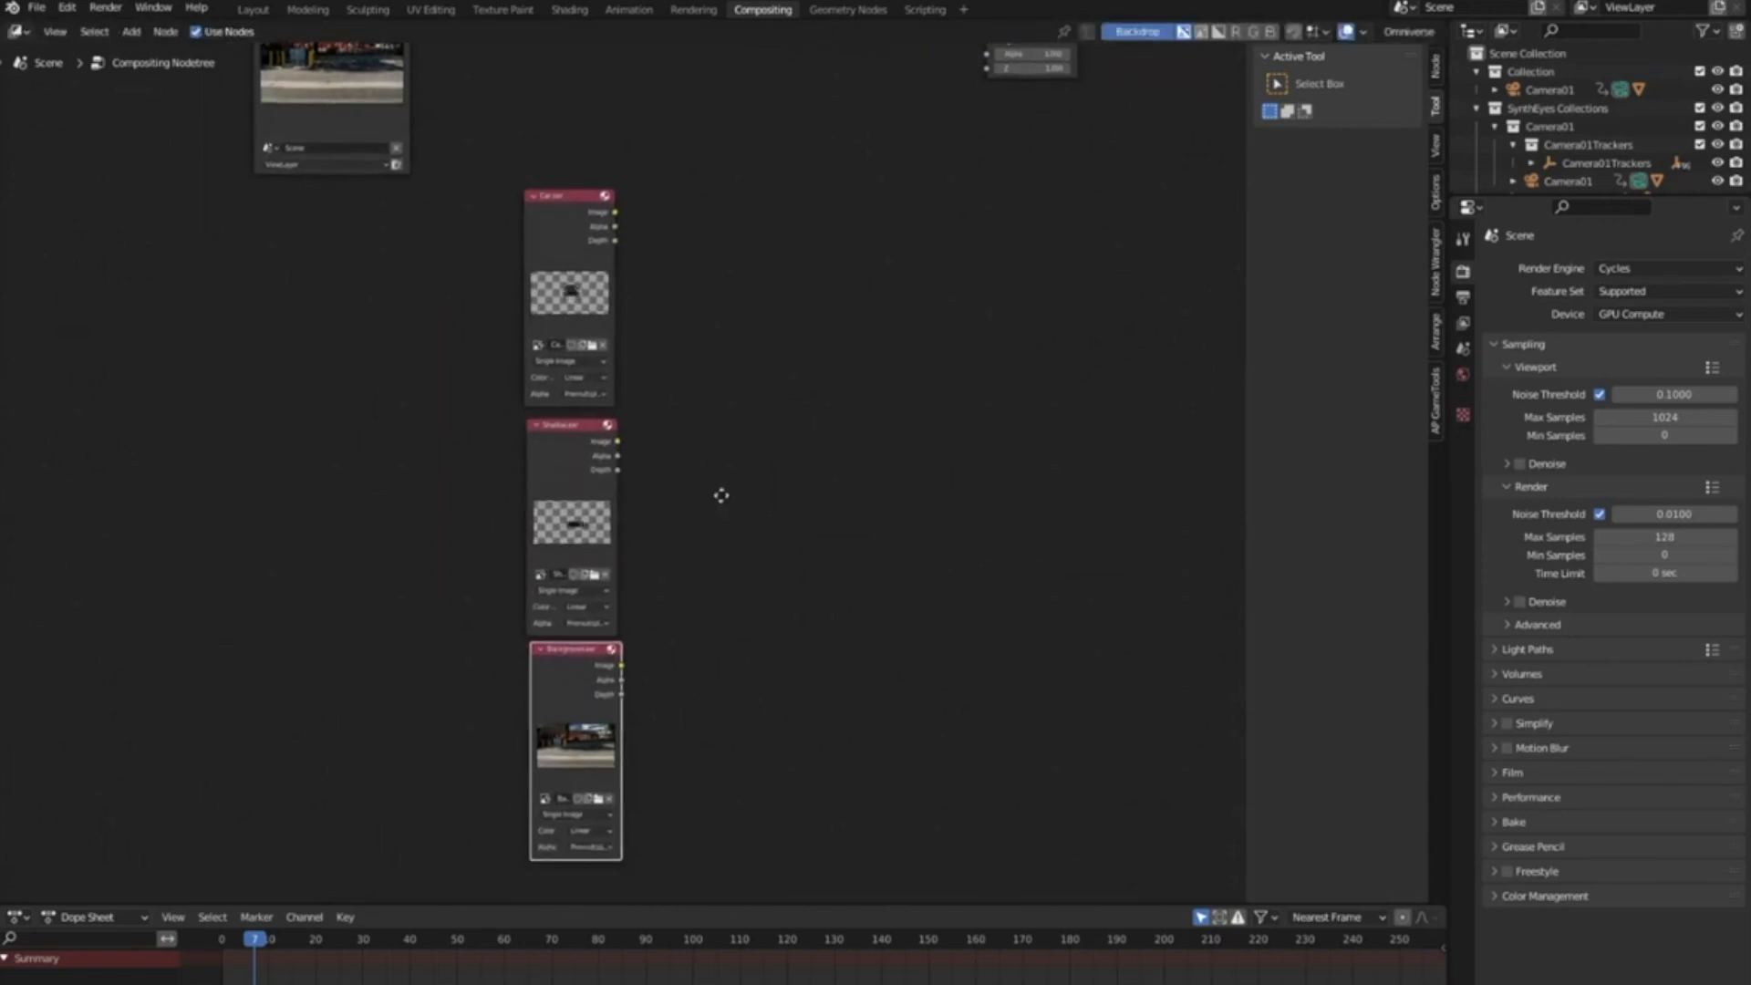
Add a Viewer node beside the image nodes and connect the Car.exr image output to it
{"action": "left_click", "coordinate": [588, 540]}
{"action": "left_click", "coordinate": [575, 715]}
{"action": "key", "text": "shift+a"}
{"action": "left_click", "coordinate": [1041, 351]}
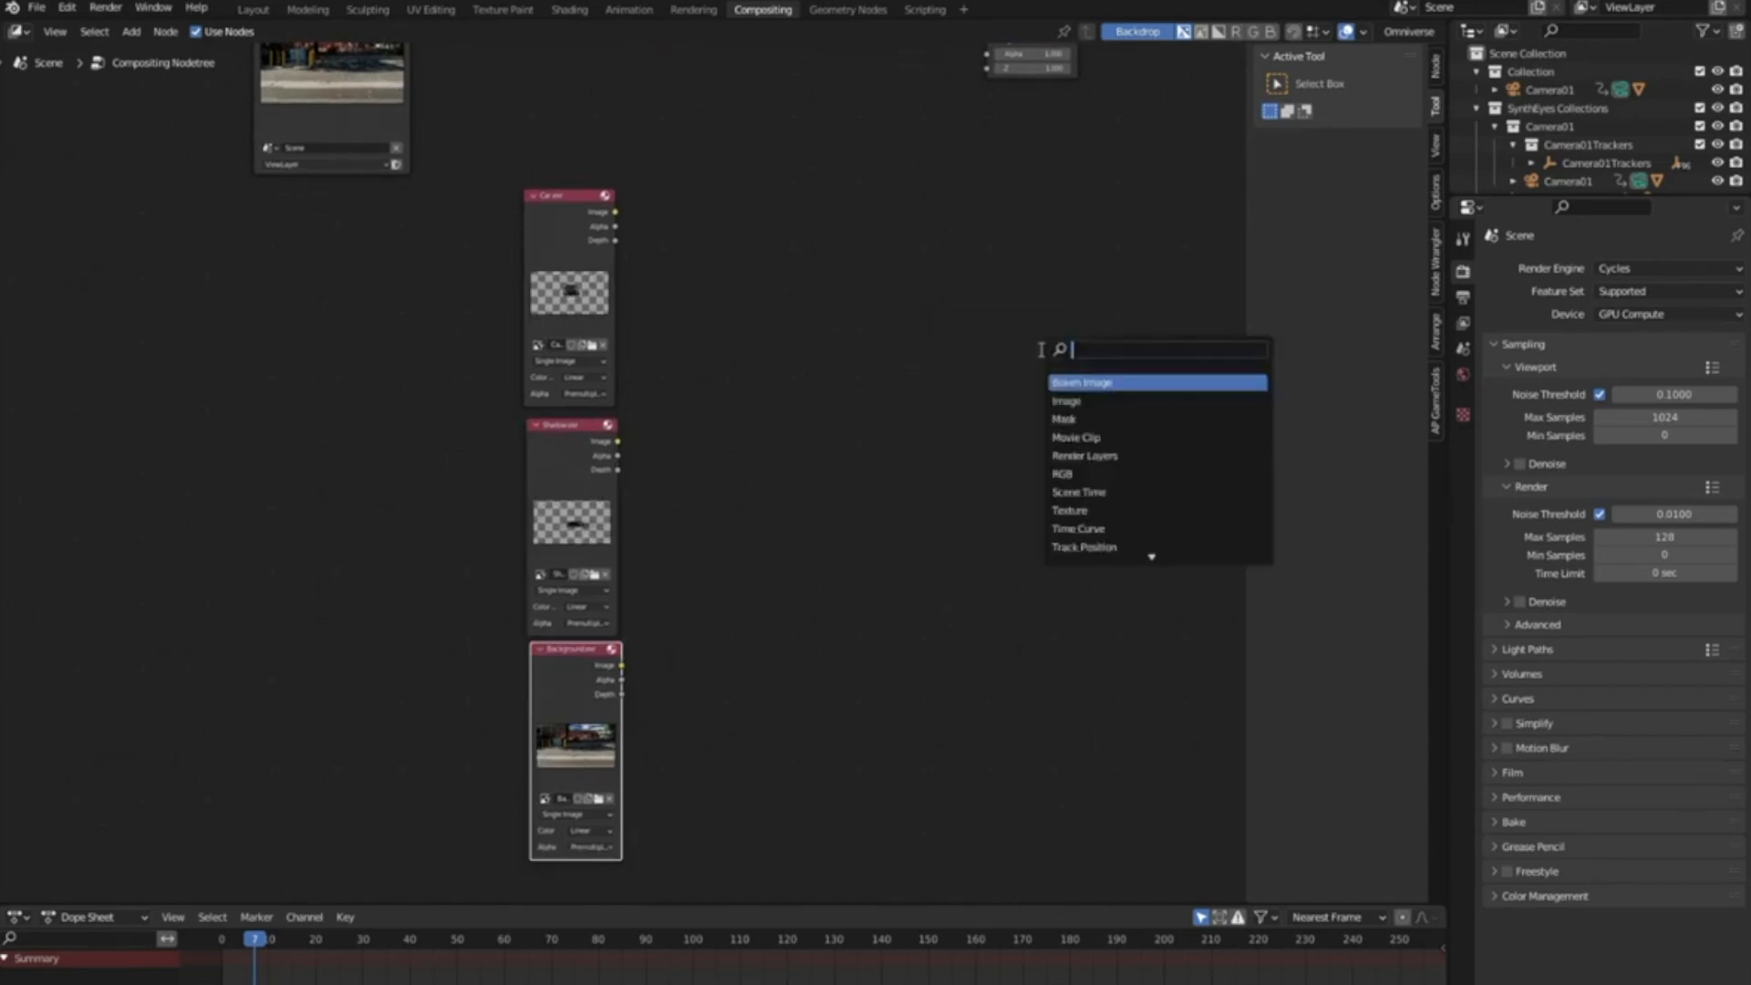
{"action": "type", "text": "viewer"}
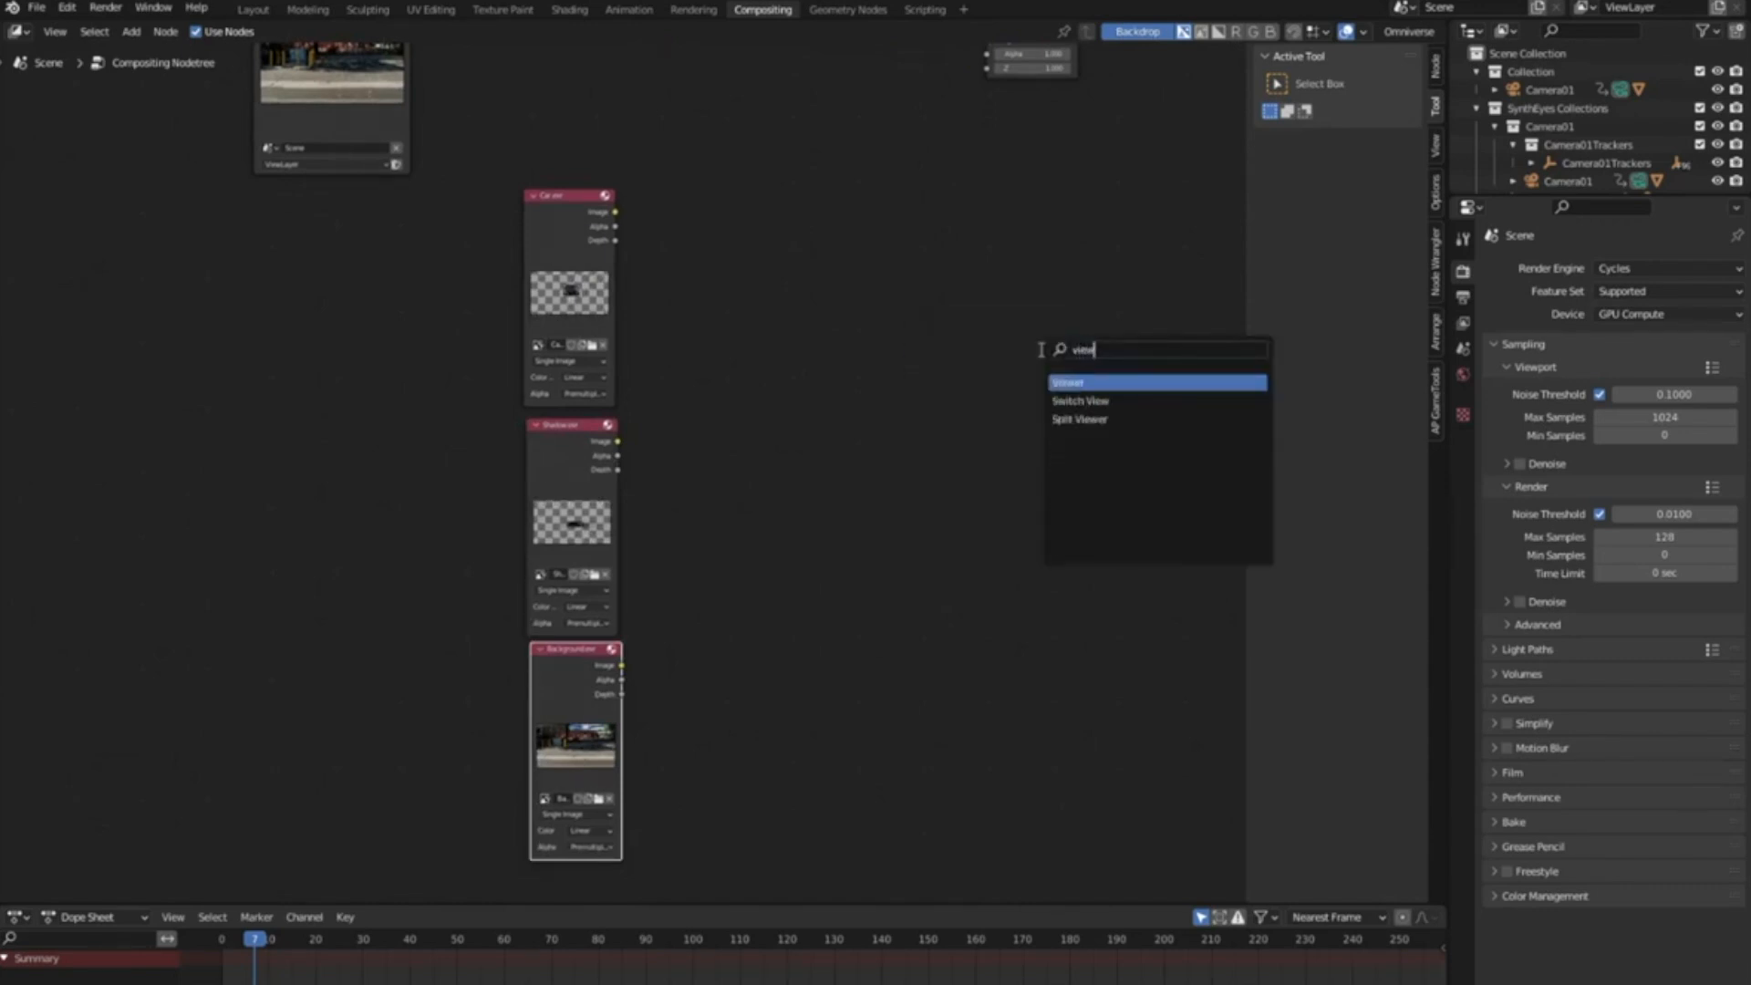
{"action": "key", "text": "Return"}
{"action": "left_click", "coordinate": [1019, 394]}
{"action": "left_click_drag", "start_coordinate": [615, 216], "coordinate": [1020, 427]}
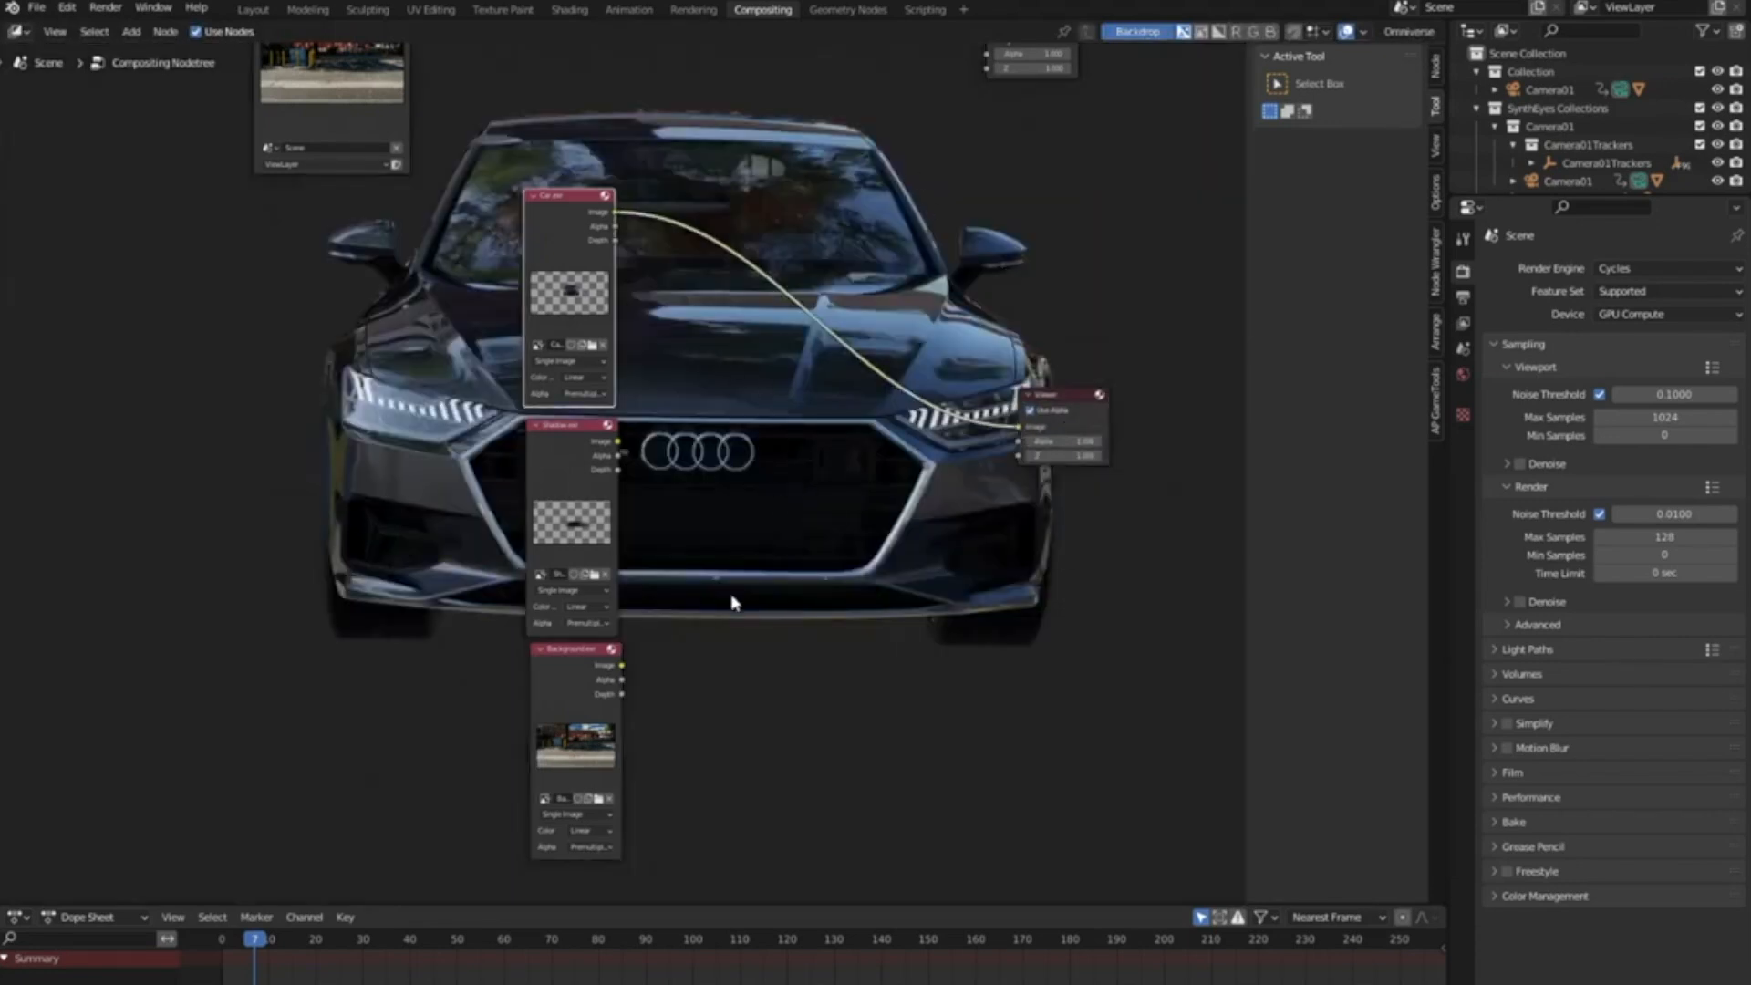
Add an Alpha Over node between the images and the Viewer, and place a duplicate of it below
{"action": "key", "text": "shift+a"}
{"action": "left_click", "coordinate": [838, 562]}
{"action": "type", "text": "alpha"}
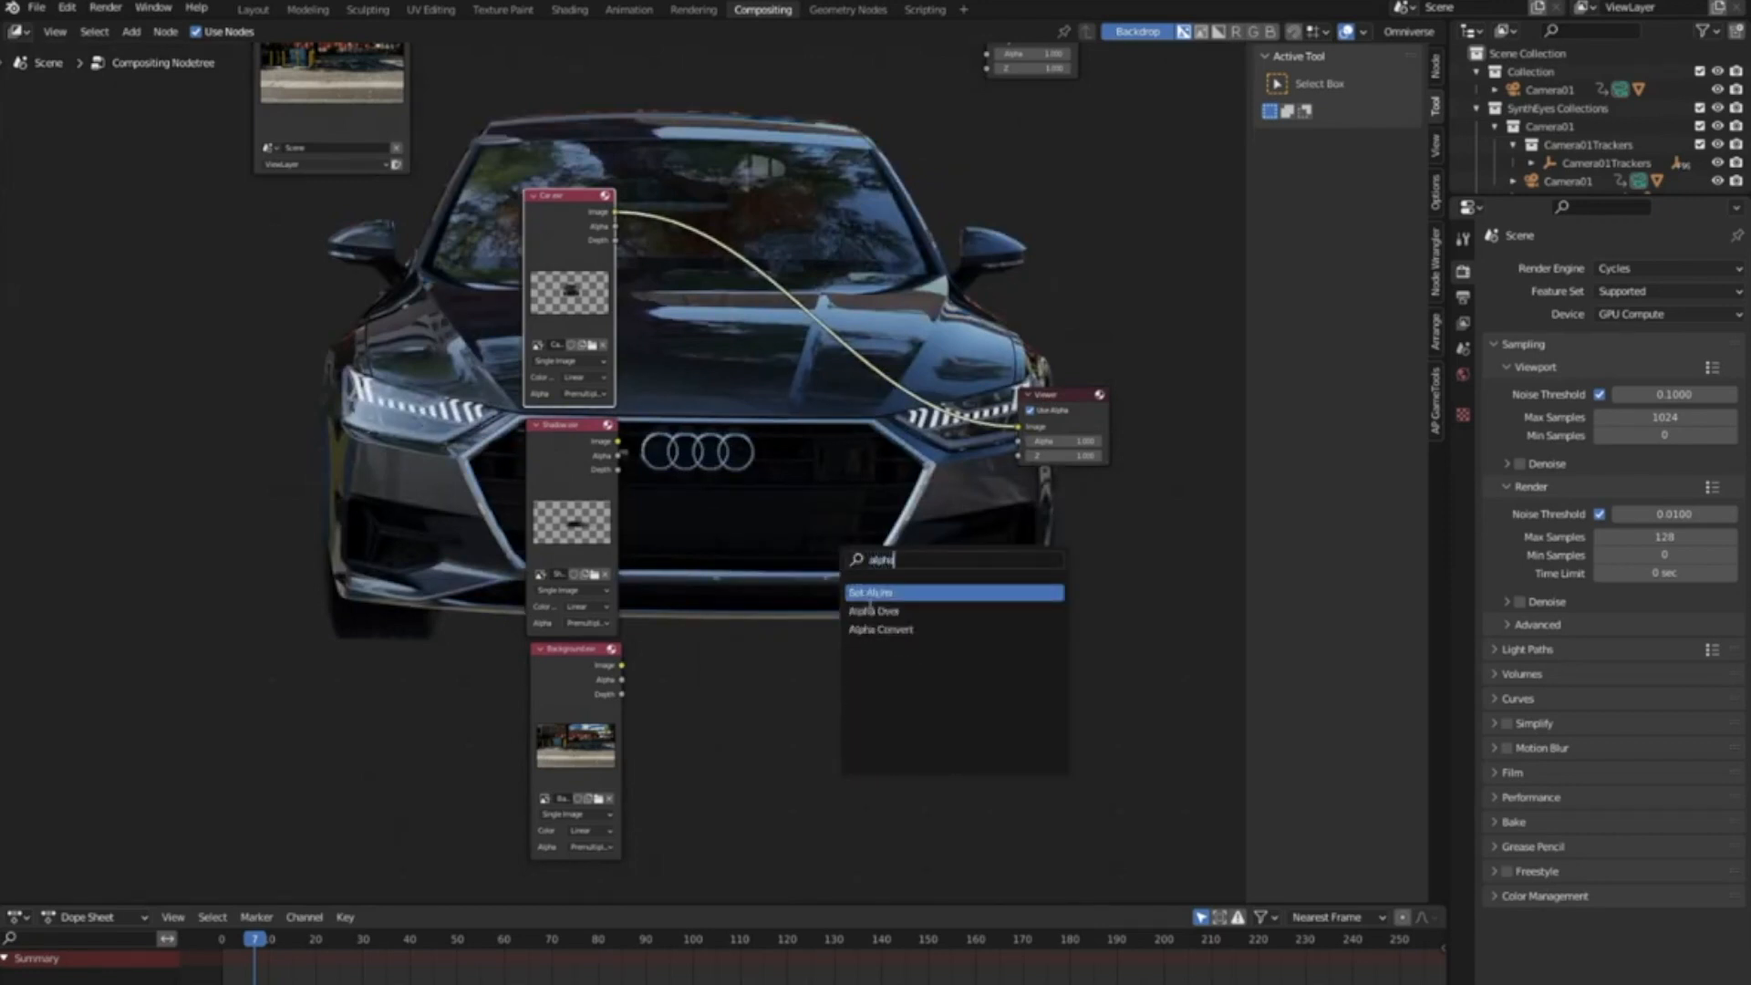
{"action": "left_click", "coordinate": [871, 610]}
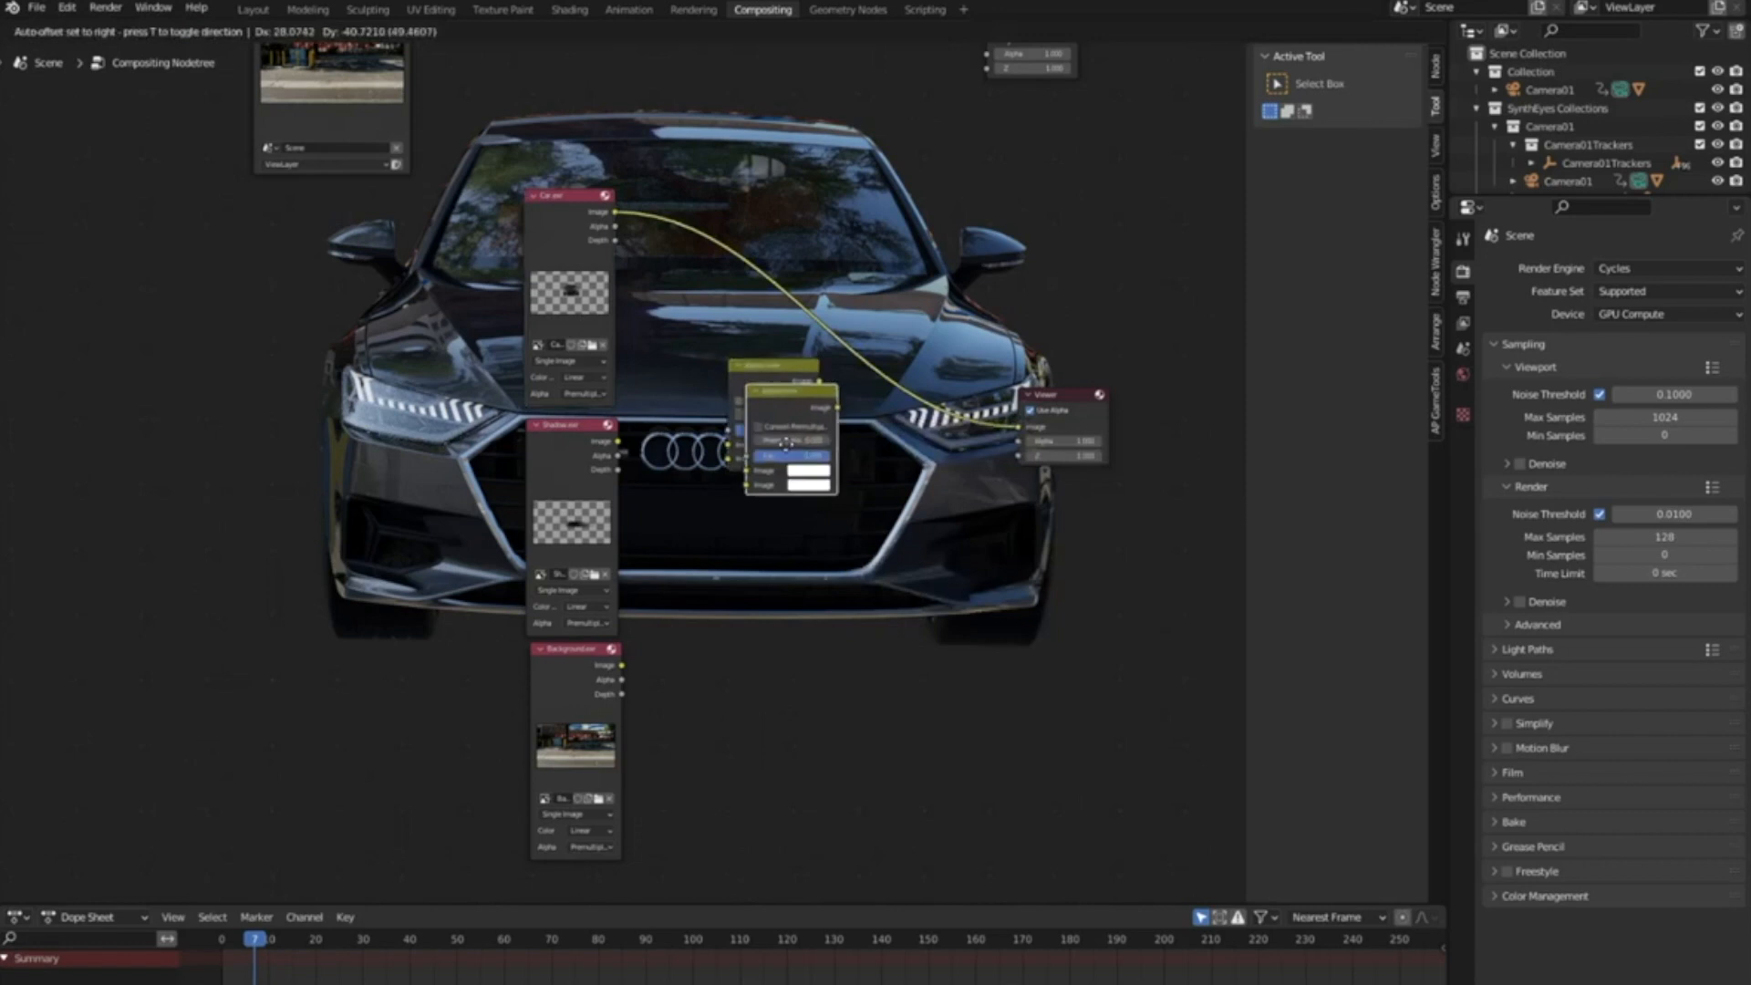
{"action": "left_click", "coordinate": [880, 558]}
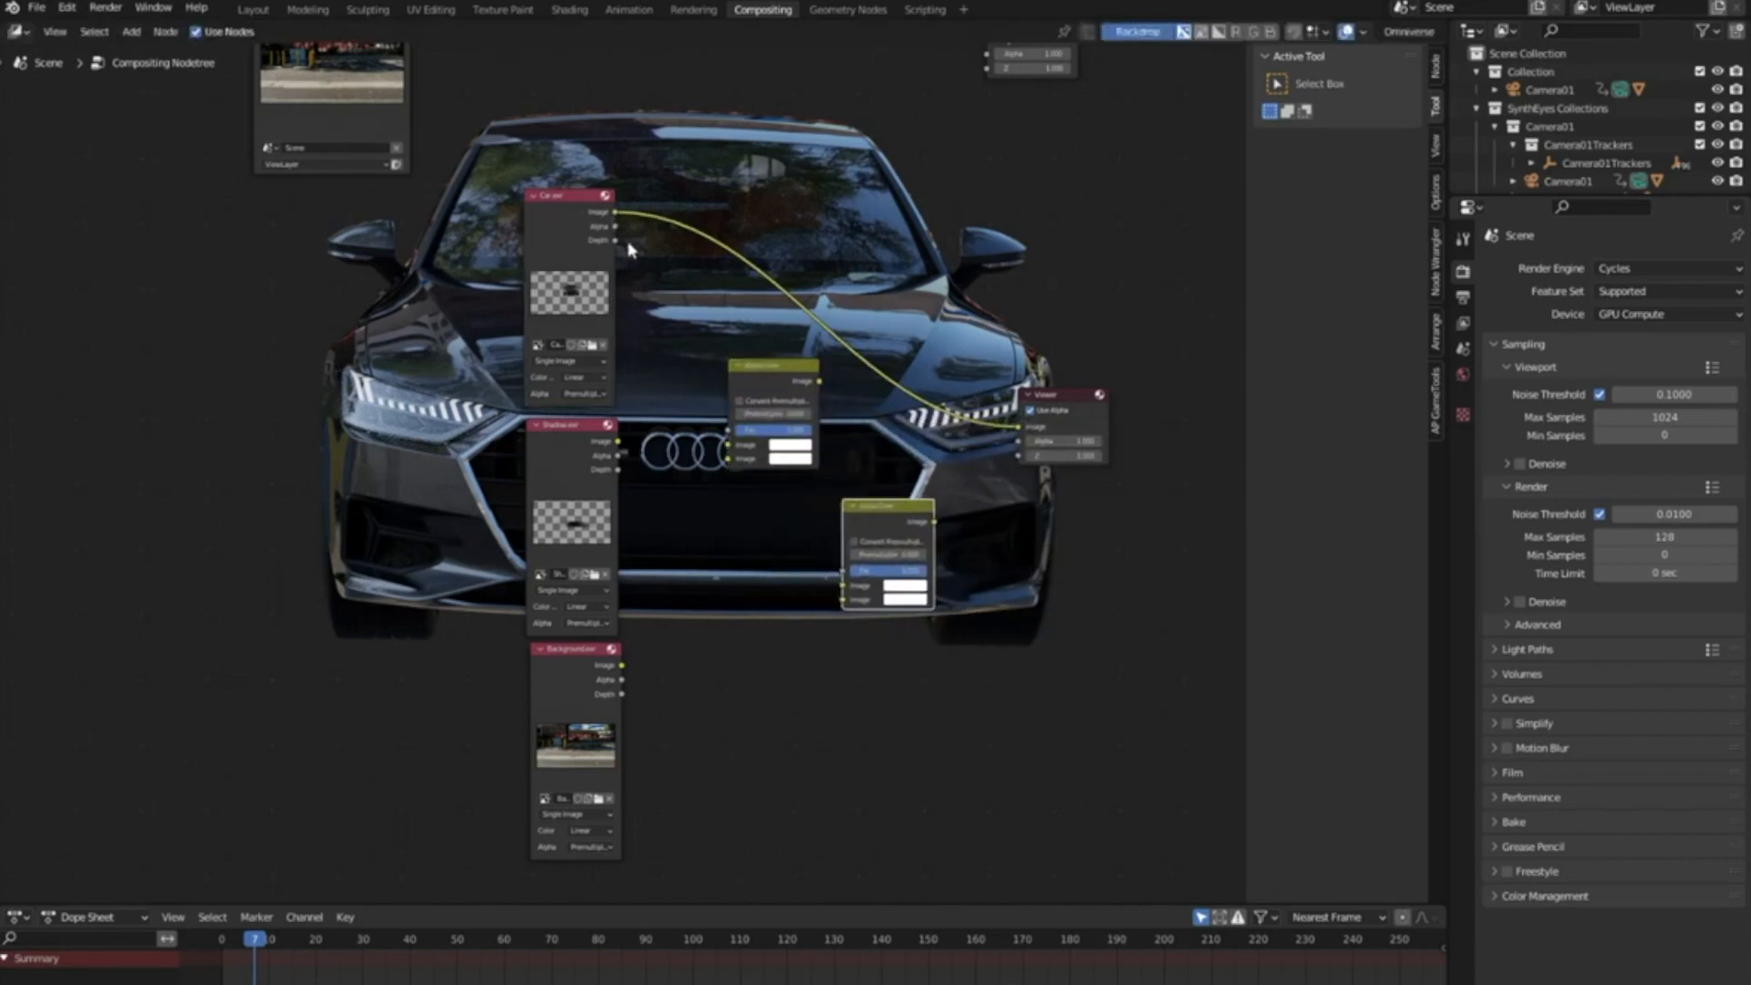
Feed Shadow.exr into the first Alpha Over's upper image input and Car.exr into its lower one, and connect its output to the Viewer
{"action": "scroll", "coordinate": [627, 248], "scroll_direction": "up", "scroll_amount": 3}
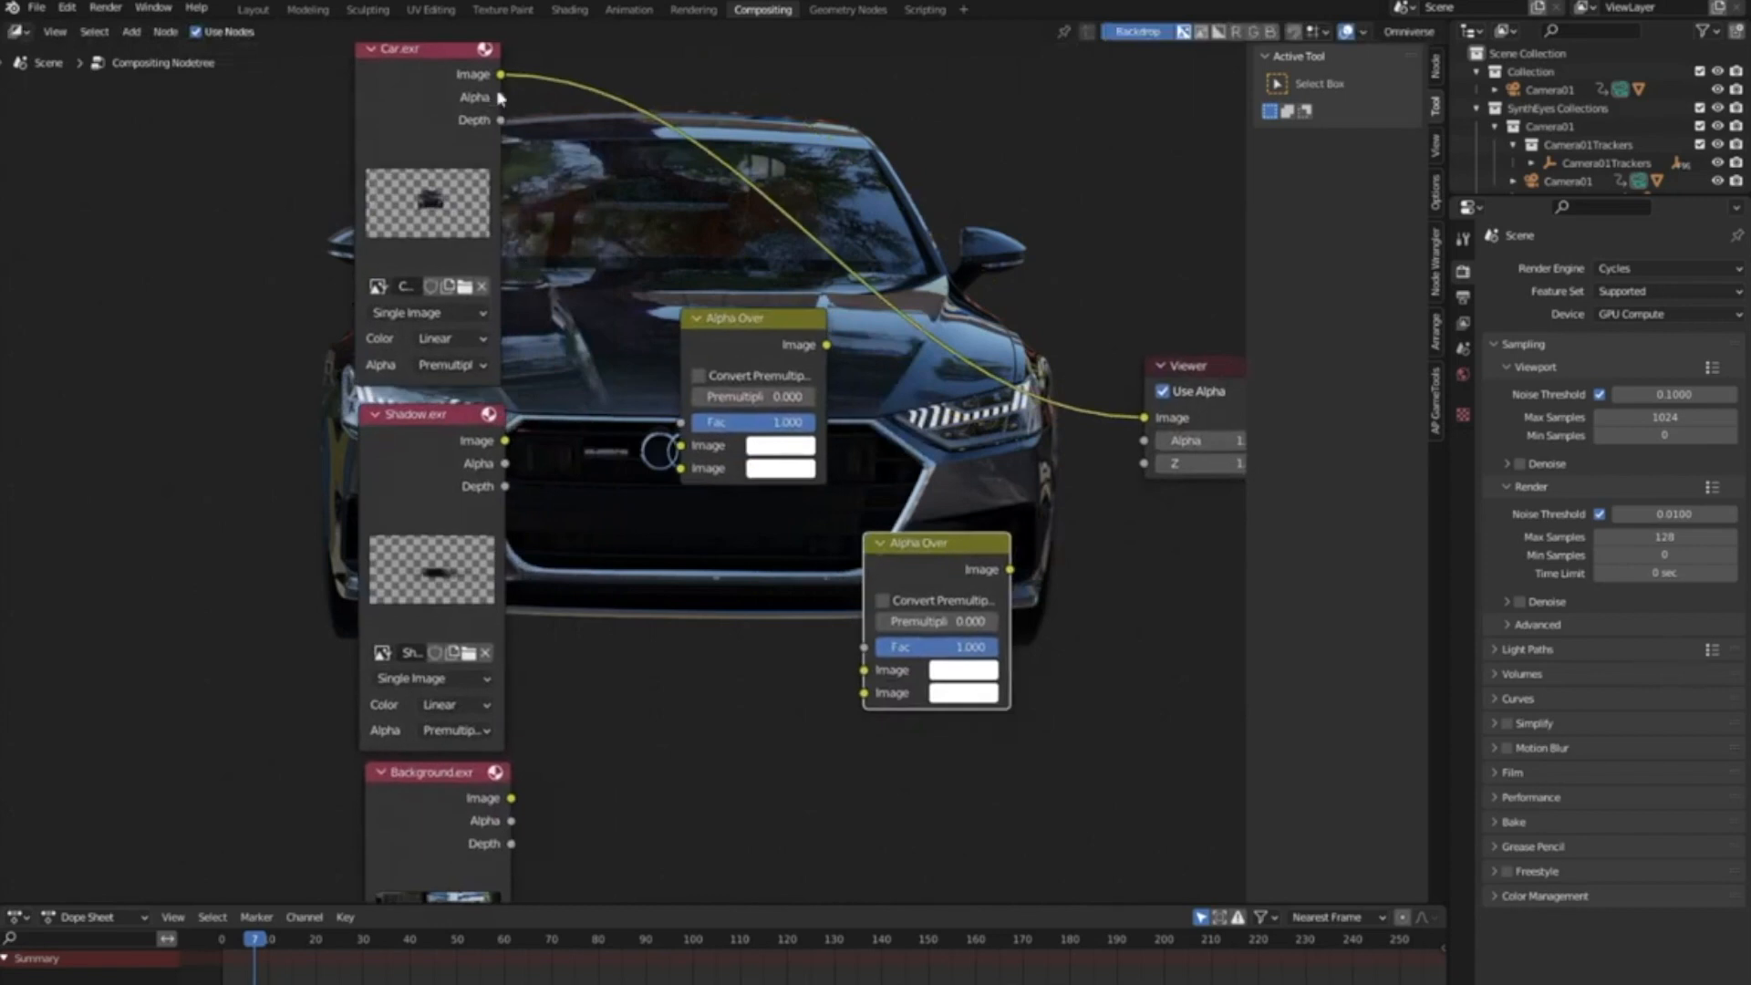
{"action": "left_click_drag", "start_coordinate": [501, 74], "coordinate": [681, 468]}
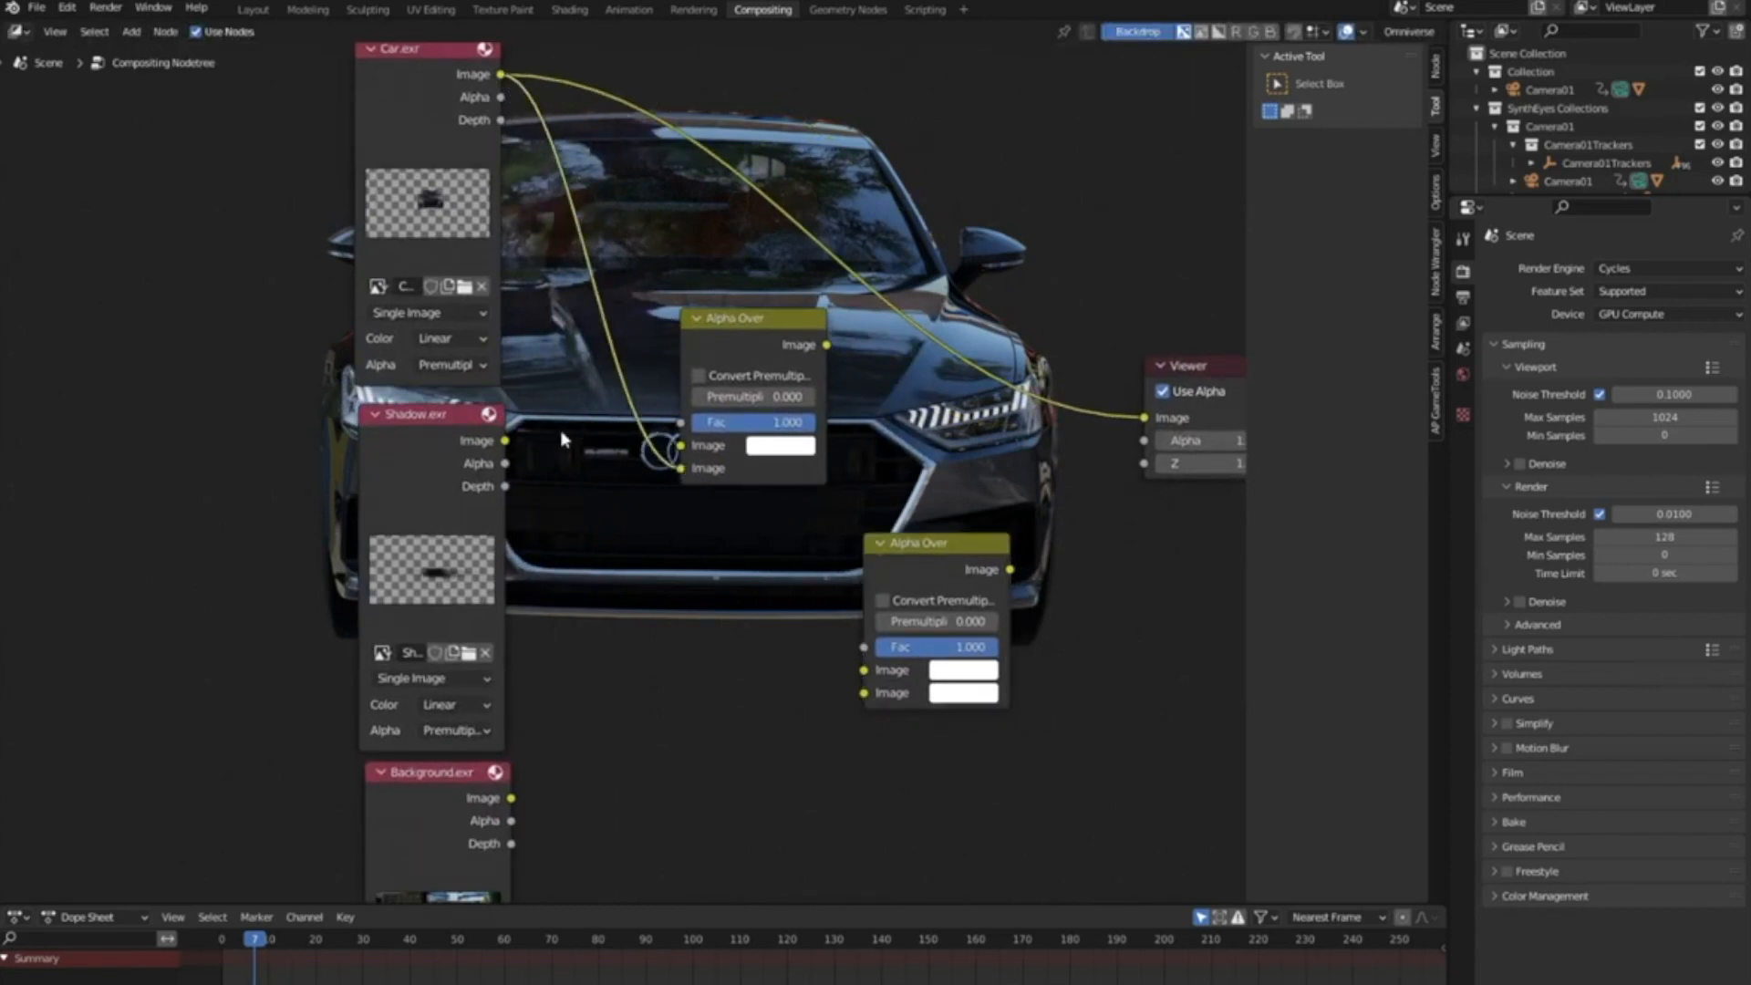
{"action": "left_click_drag", "start_coordinate": [504, 440], "coordinate": [681, 445]}
{"action": "left_click_drag", "start_coordinate": [825, 345], "coordinate": [1144, 417]}
{"action": "scroll", "coordinate": [868, 576], "scroll_direction": "down", "scroll_amount": 2}
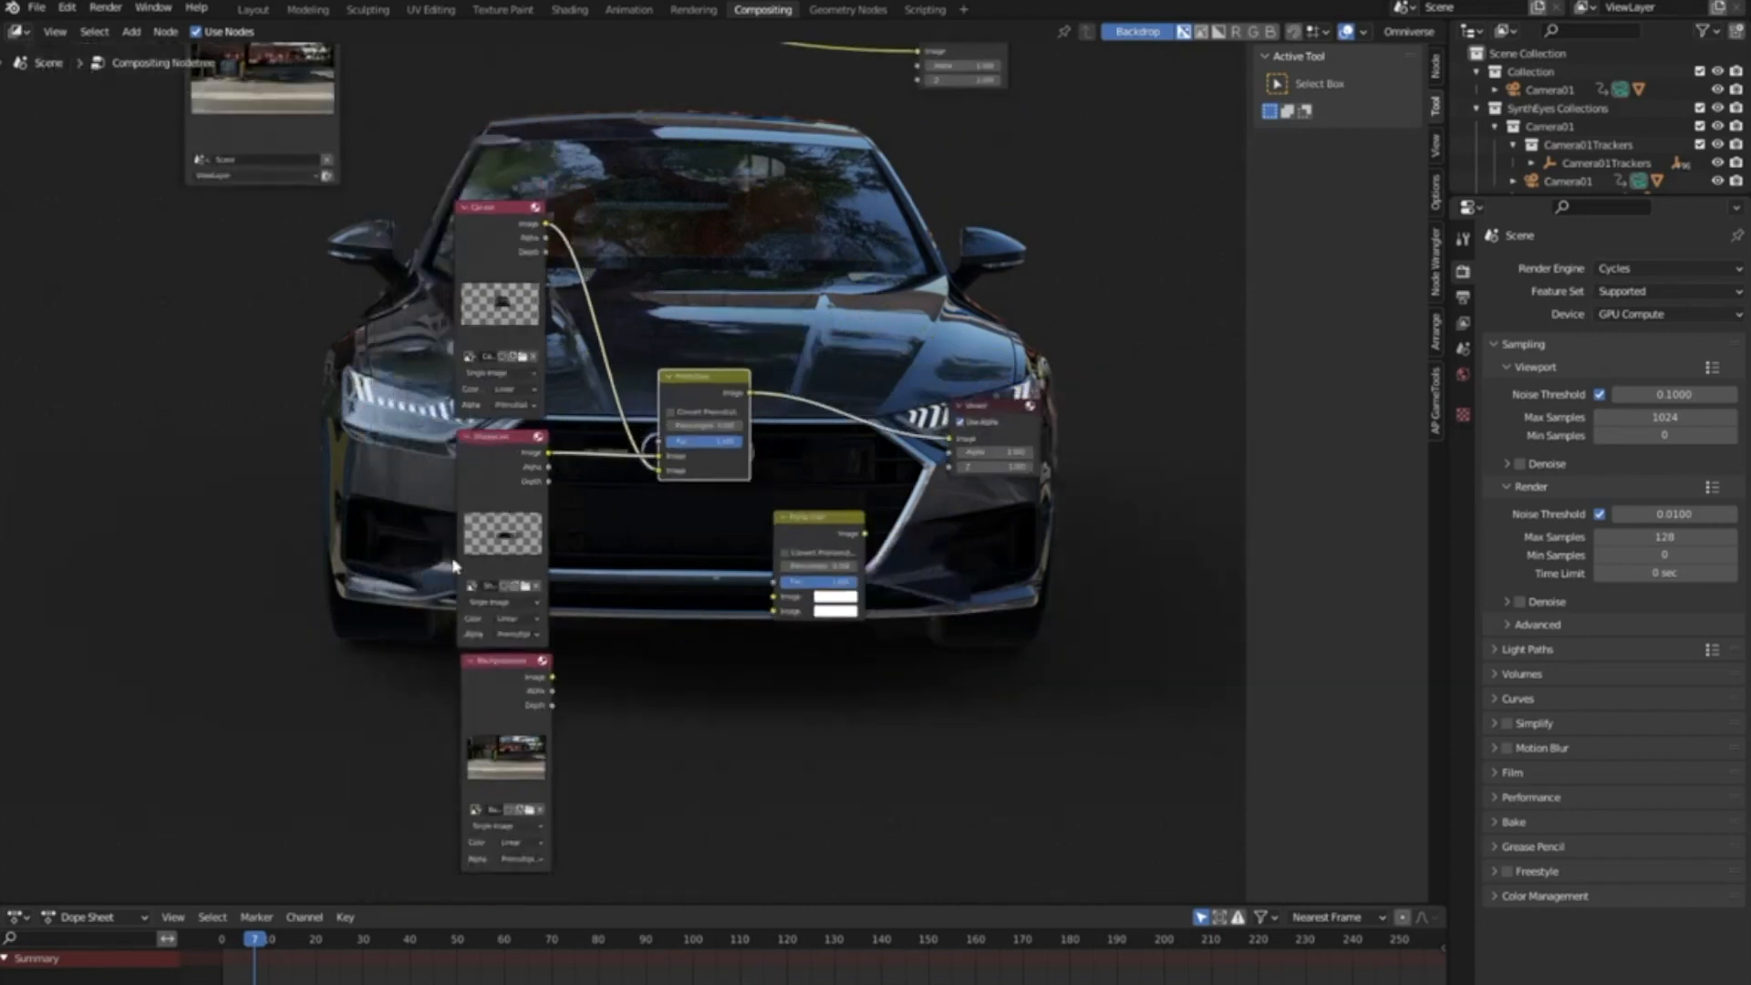
Feed Background.exr and the first Alpha Over's output into the second Alpha Over's upper and lower image inputs, and connect it to the Viewer
{"action": "scroll", "coordinate": [598, 489], "scroll_direction": "up", "scroll_amount": 2}
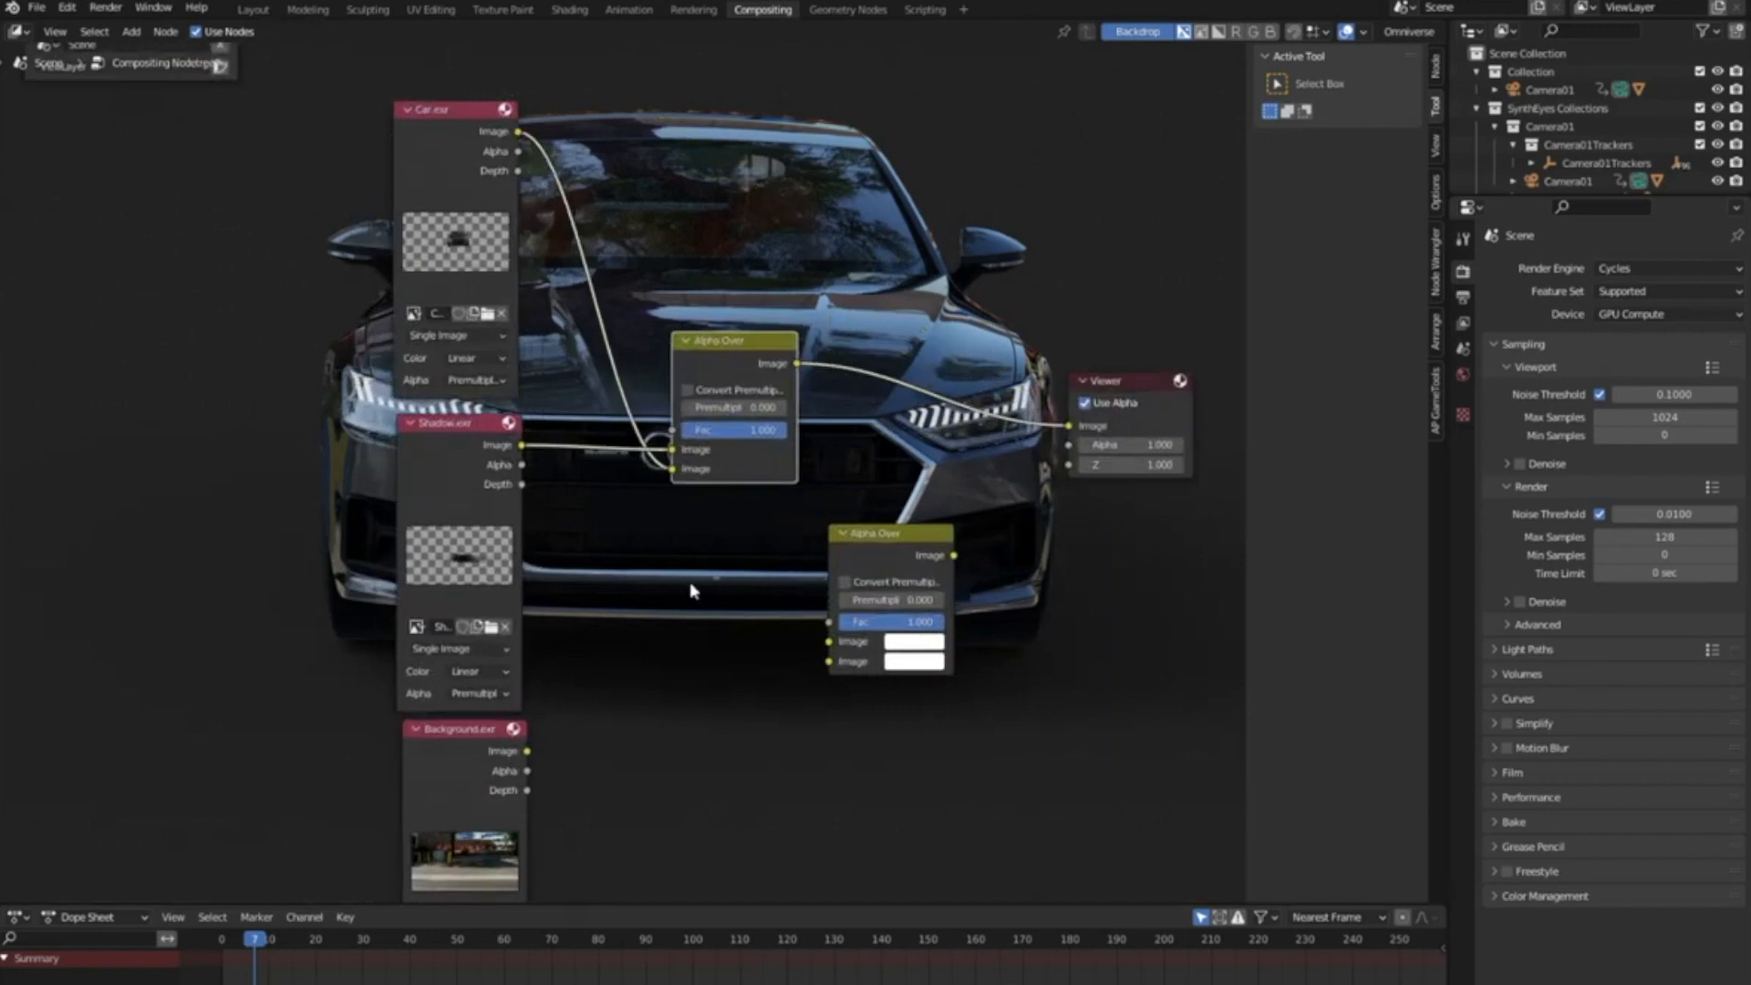
{"action": "middle_click_drag", "start_coordinate": [668, 587], "coordinate": [554, 456]}
{"action": "left_click_drag", "start_coordinate": [734, 444], "coordinate": [802, 437]}
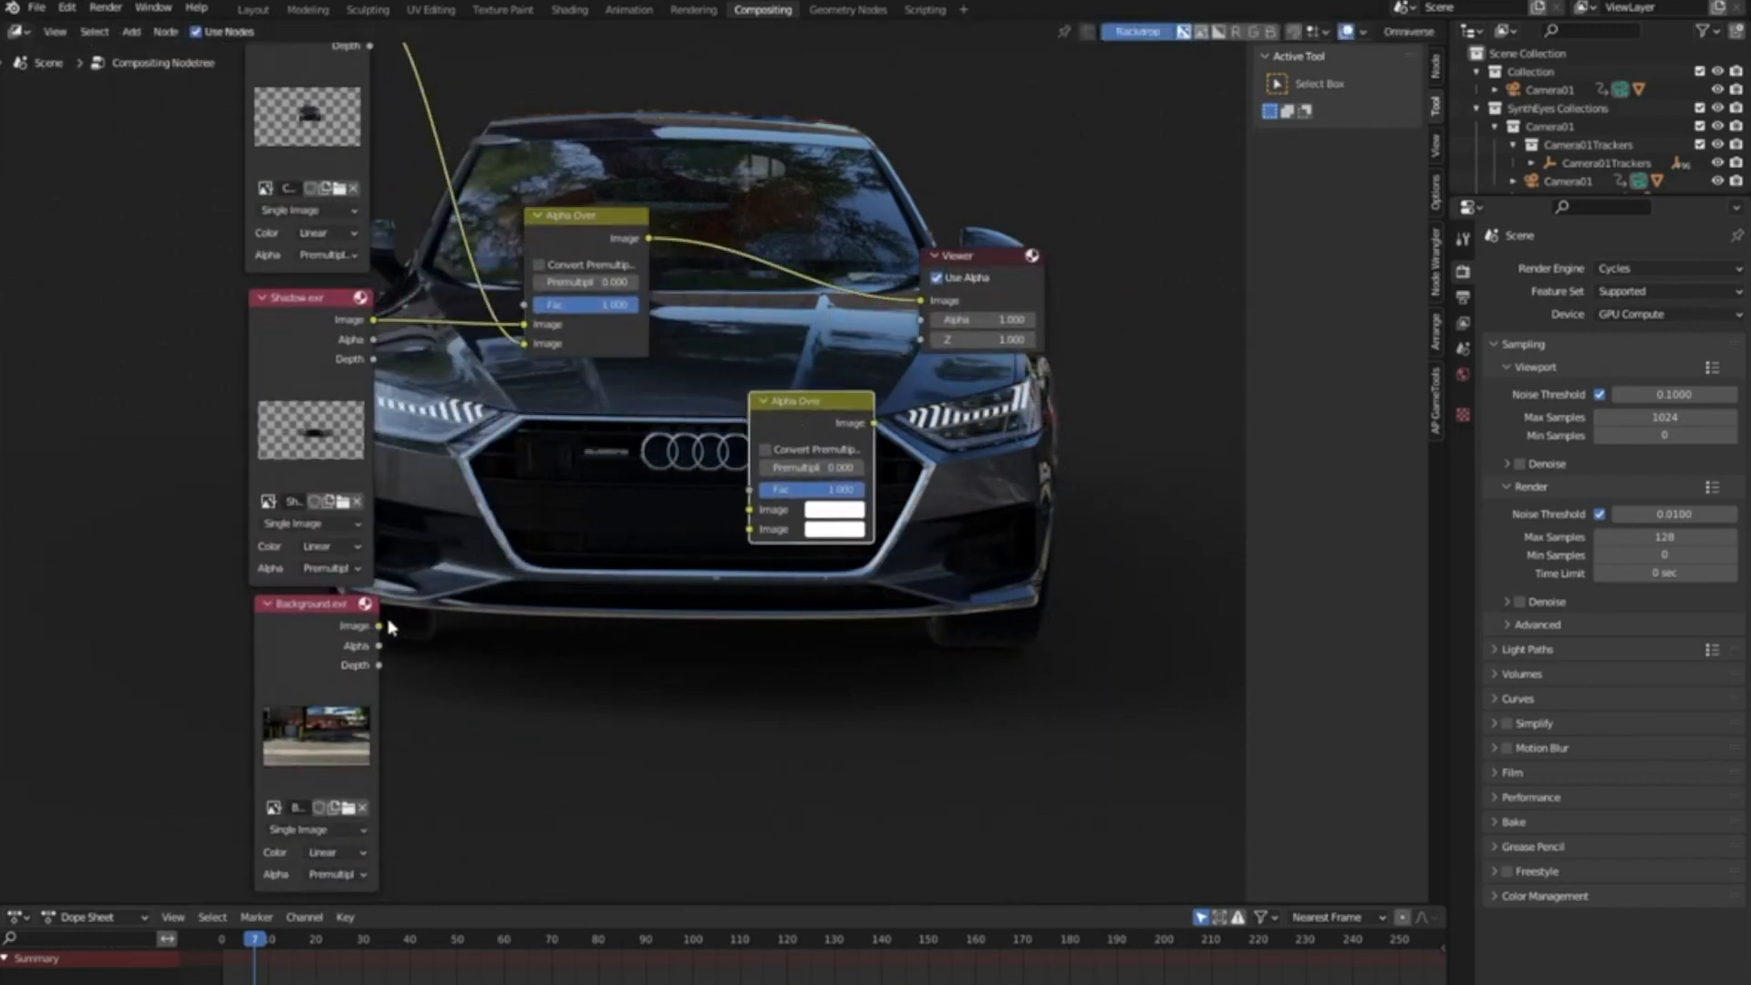
{"action": "left_click_drag", "start_coordinate": [378, 626], "coordinate": [749, 510]}
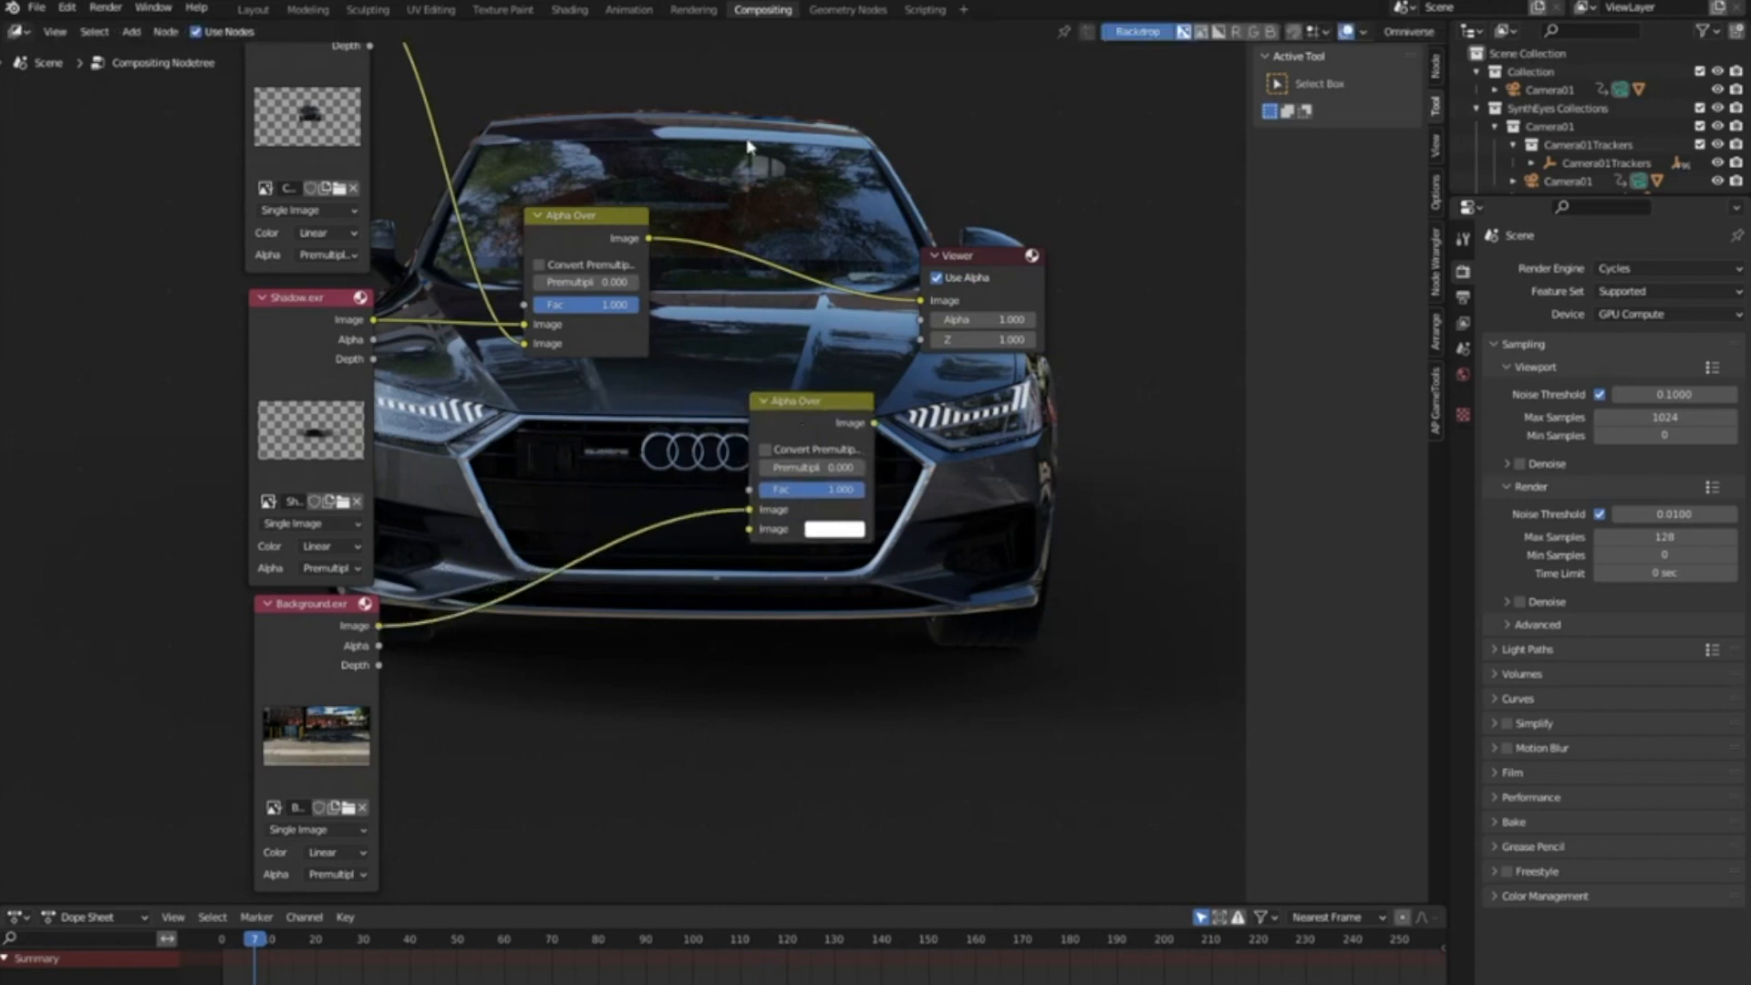
{"action": "left_click_drag", "start_coordinate": [649, 239], "coordinate": [749, 529]}
{"action": "left_click_drag", "start_coordinate": [873, 423], "coordinate": [920, 300]}
{"action": "scroll", "coordinate": [625, 465], "scroll_direction": "down", "scroll_amount": 2}
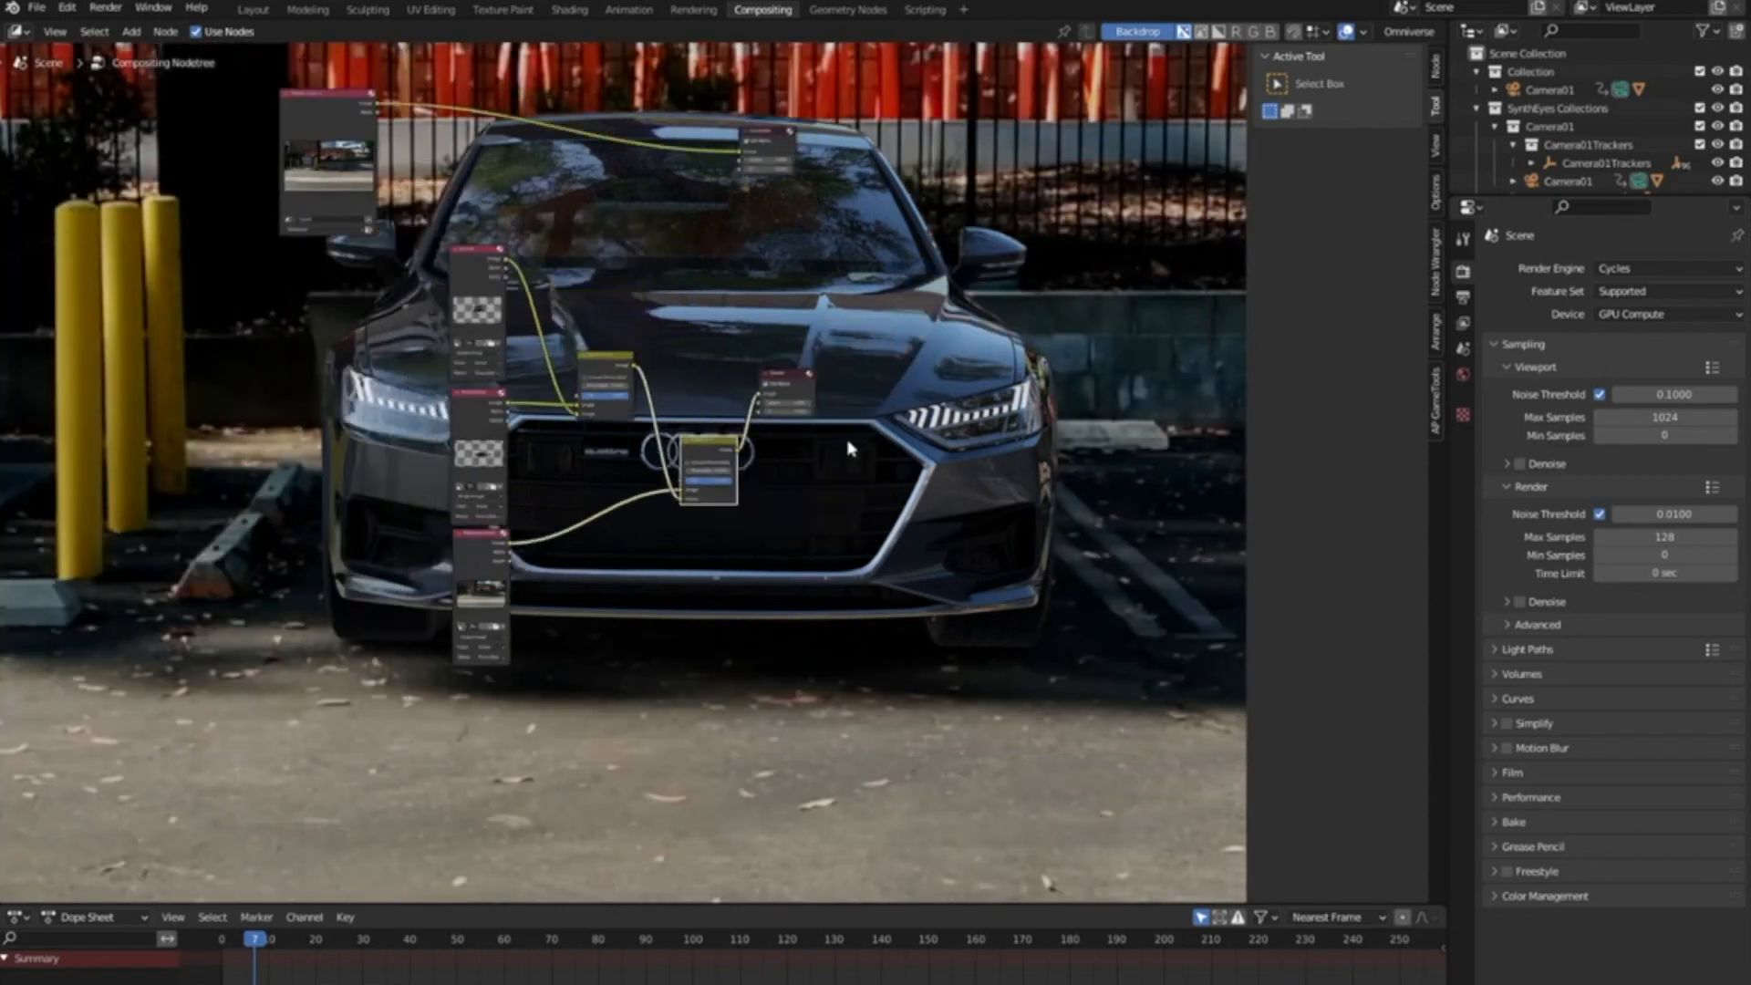
Examine the car and shadow composited over the background in the backdrop at several magnifications
{"action": "key", "text": "v"}
{"action": "key", "text": "v"}
{"action": "key", "text": "v"}
{"action": "key", "text": "v"}
{"action": "key", "text": "v"}
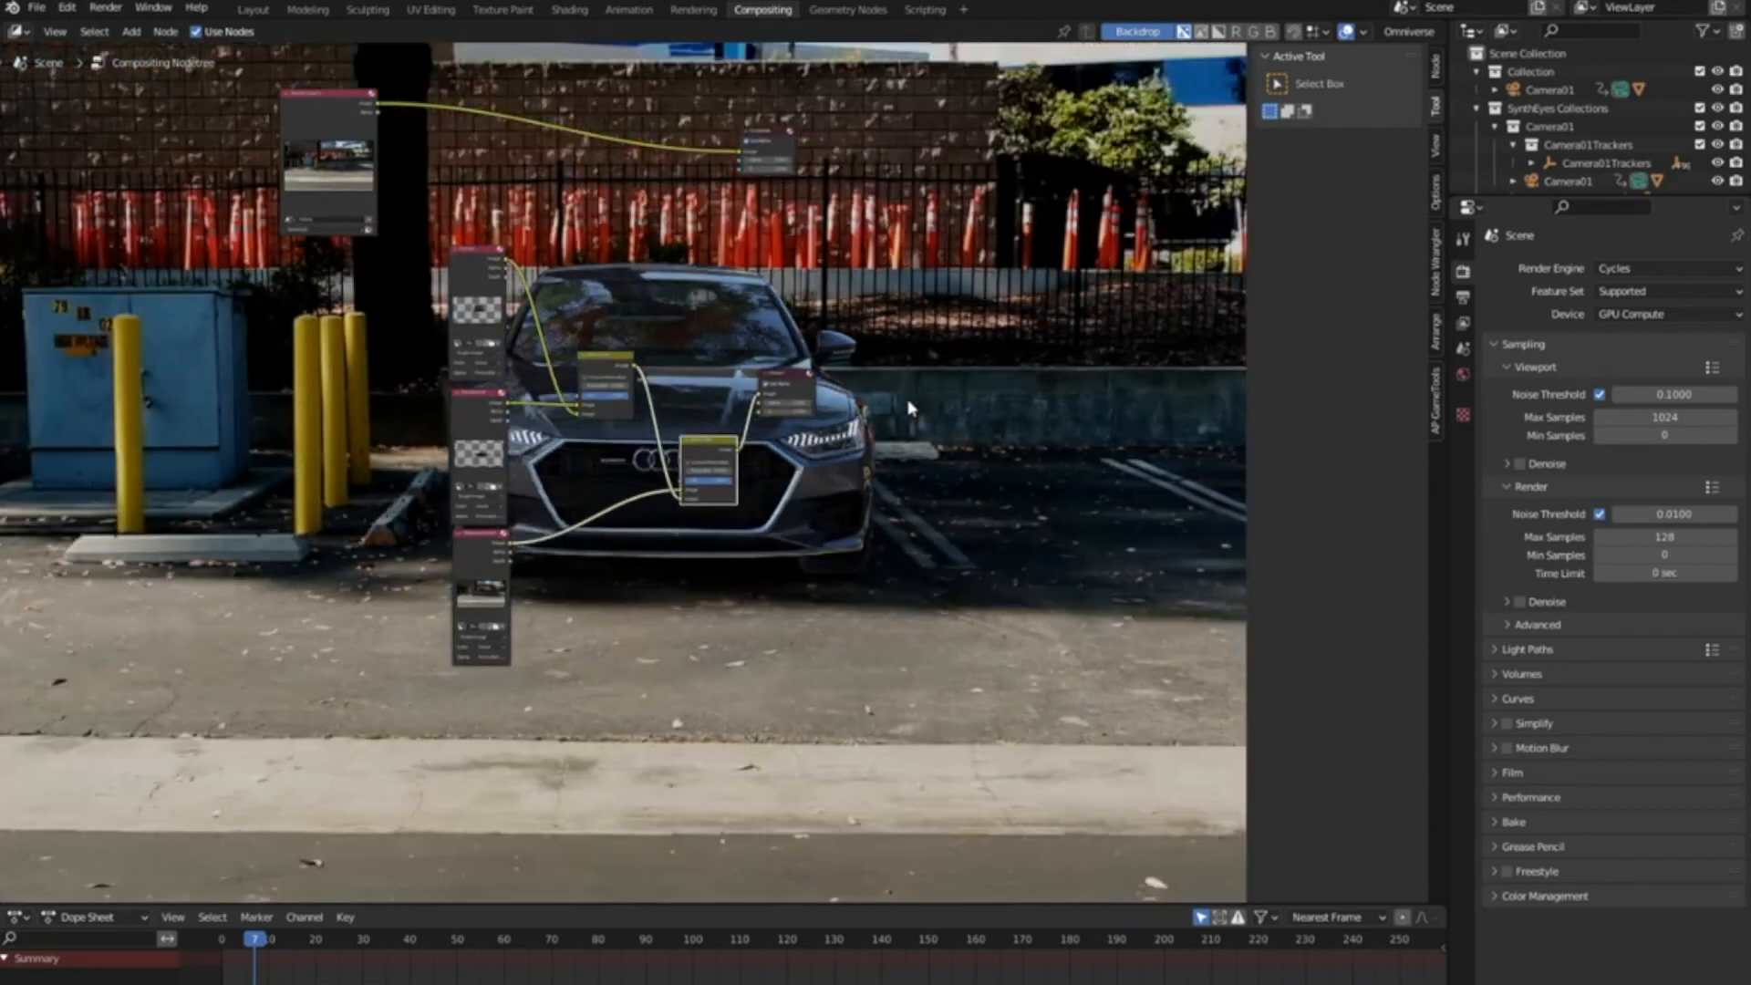
{"action": "key", "text": "alt+v"}
{"action": "key", "text": "alt+v"}
{"action": "key", "text": "alt+v"}
{"action": "key", "text": "alt+v"}
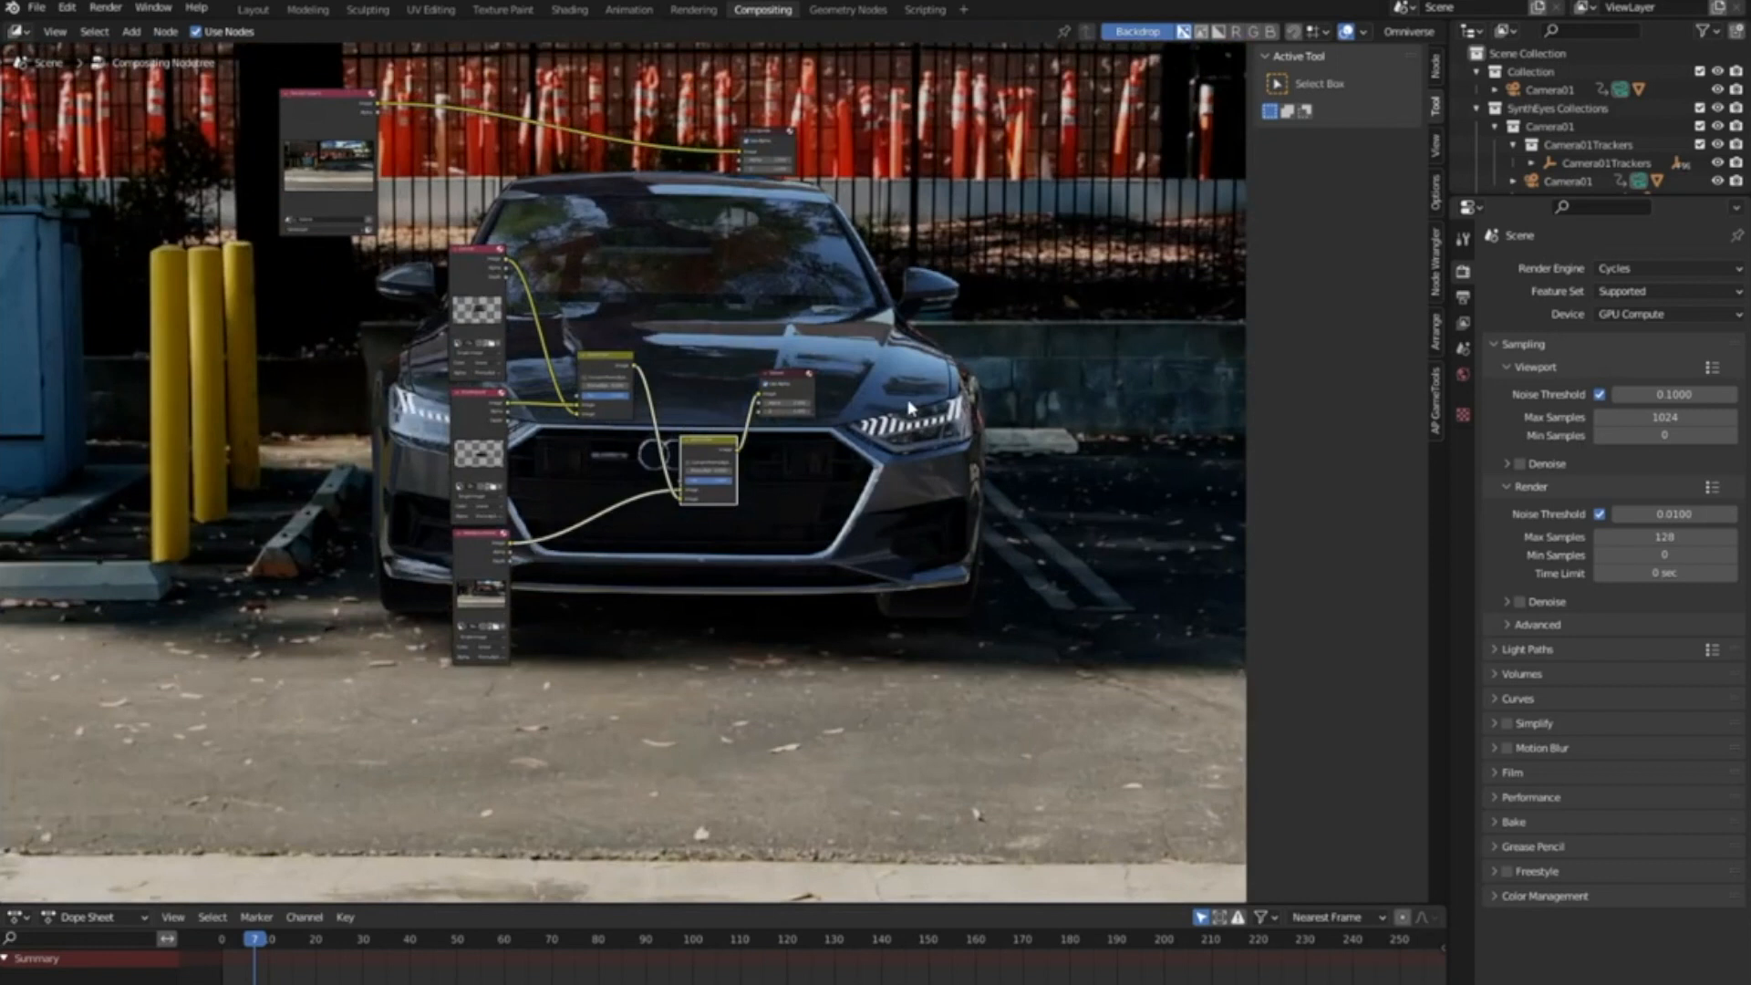
{"action": "key", "text": "alt+v"}
{"action": "key", "text": "alt+v"}
{"action": "key", "text": "alt+v"}
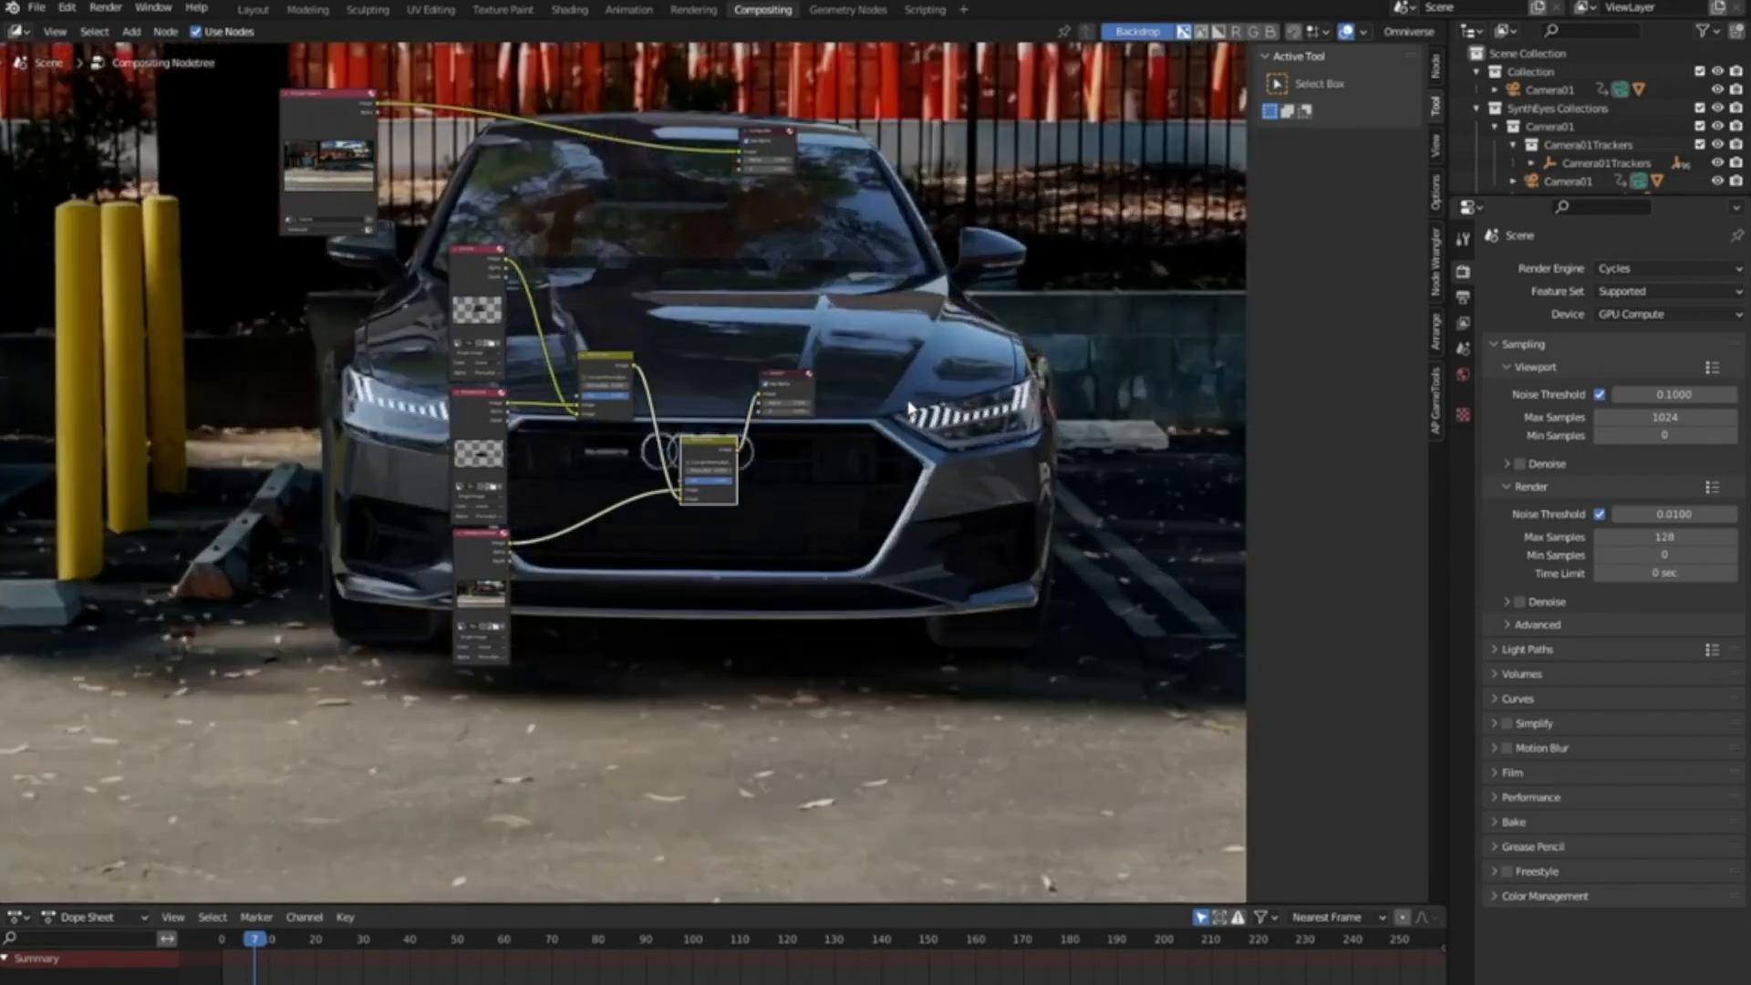
{"action": "key", "text": "v"}
{"action": "key", "text": "v"}
{"action": "key", "text": "v"}
{"action": "key", "text": "v"}
{"action": "key", "text": "alt+v"}
{"action": "key", "text": "alt+v"}
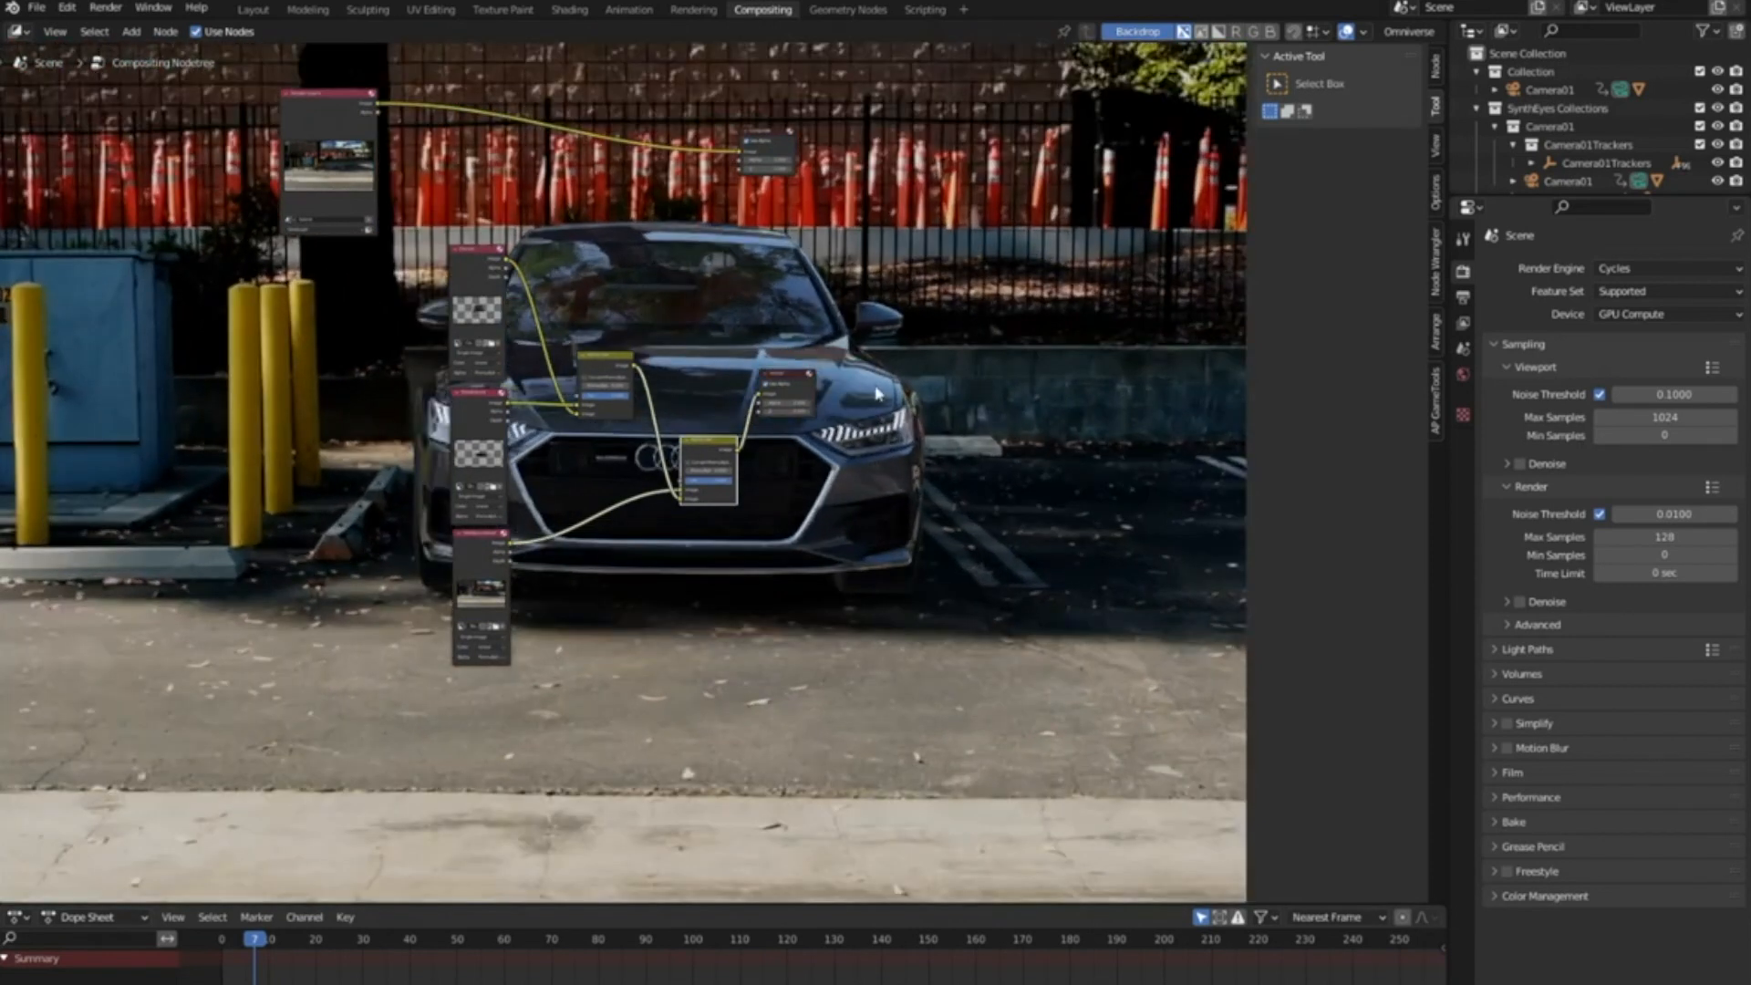
Spread the nodes apart: Viewer and second Alpha Over to the right, image nodes to the left, first Alpha Over below the car
{"action": "scroll", "coordinate": [573, 233], "scroll_direction": "up", "scroll_amount": 1}
{"action": "left_click_drag", "start_coordinate": [801, 374], "coordinate": [1025, 411]}
{"action": "left_click_drag", "start_coordinate": [727, 441], "coordinate": [1006, 495]}
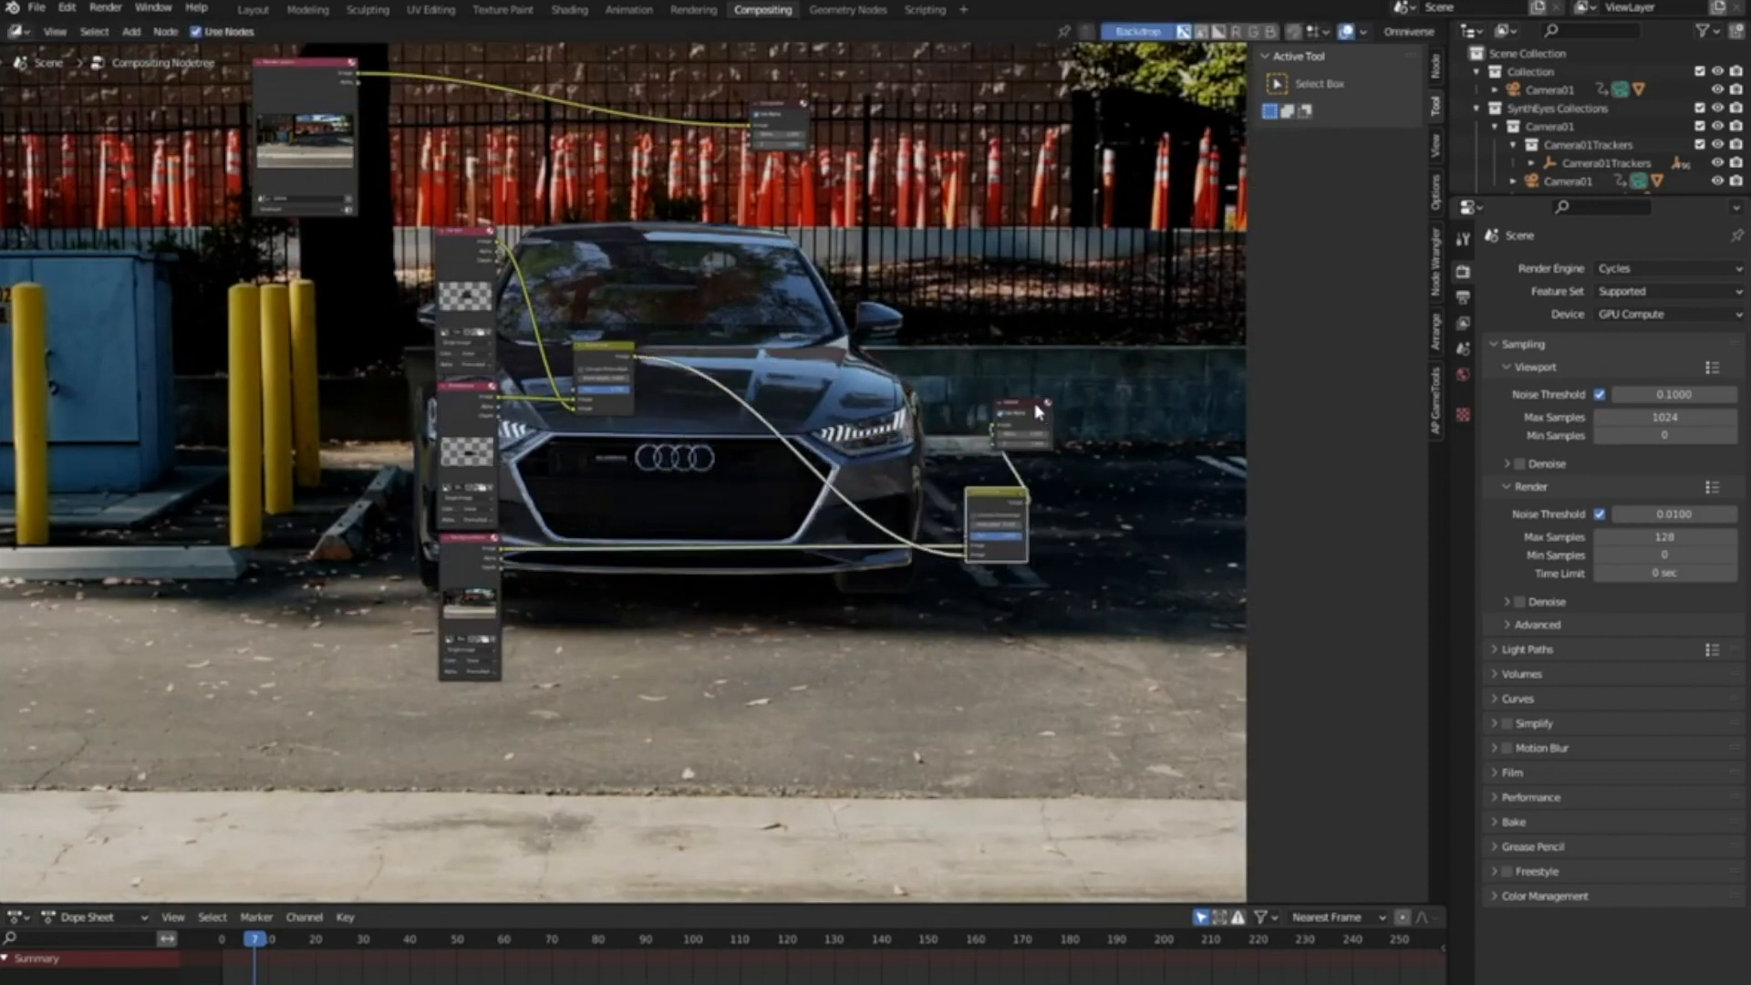
{"action": "left_click_drag", "start_coordinate": [1044, 415], "coordinate": [1126, 442]}
{"action": "left_click_drag", "start_coordinate": [470, 260], "coordinate": [268, 291]}
{"action": "left_click_drag", "start_coordinate": [474, 436], "coordinate": [270, 477]}
{"action": "left_click_drag", "start_coordinate": [455, 574], "coordinate": [230, 626]}
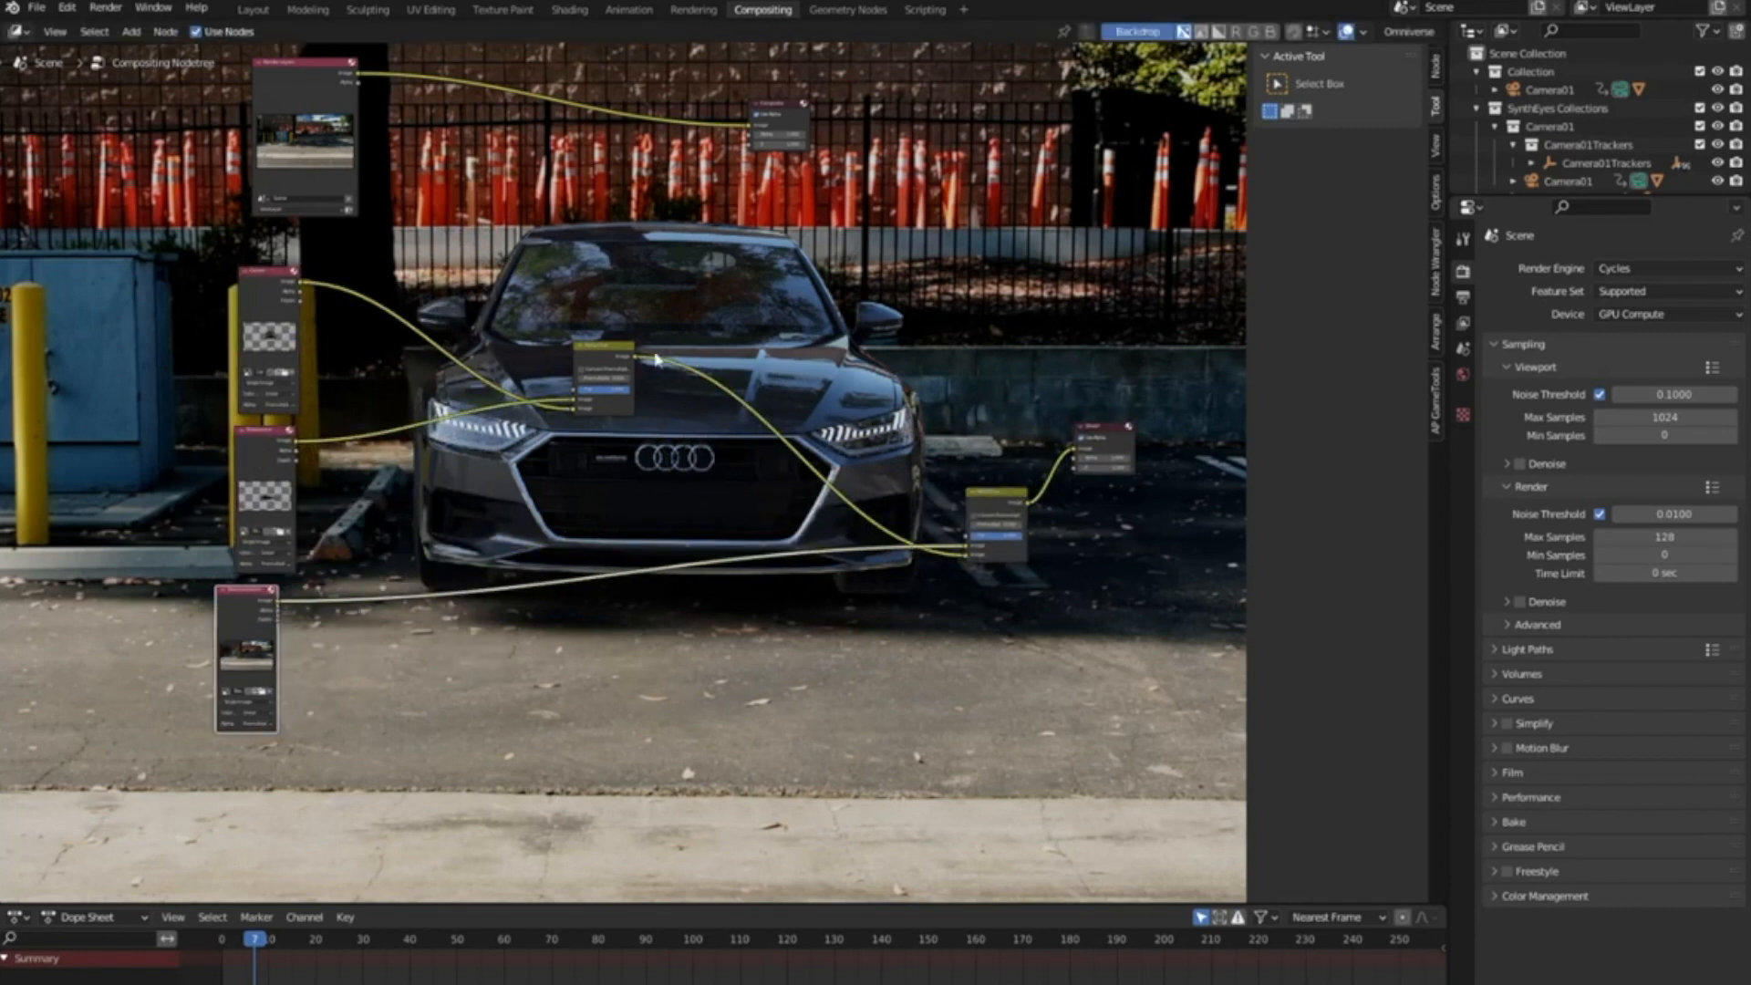
{"action": "left_click_drag", "start_coordinate": [609, 361], "coordinate": [440, 706]}
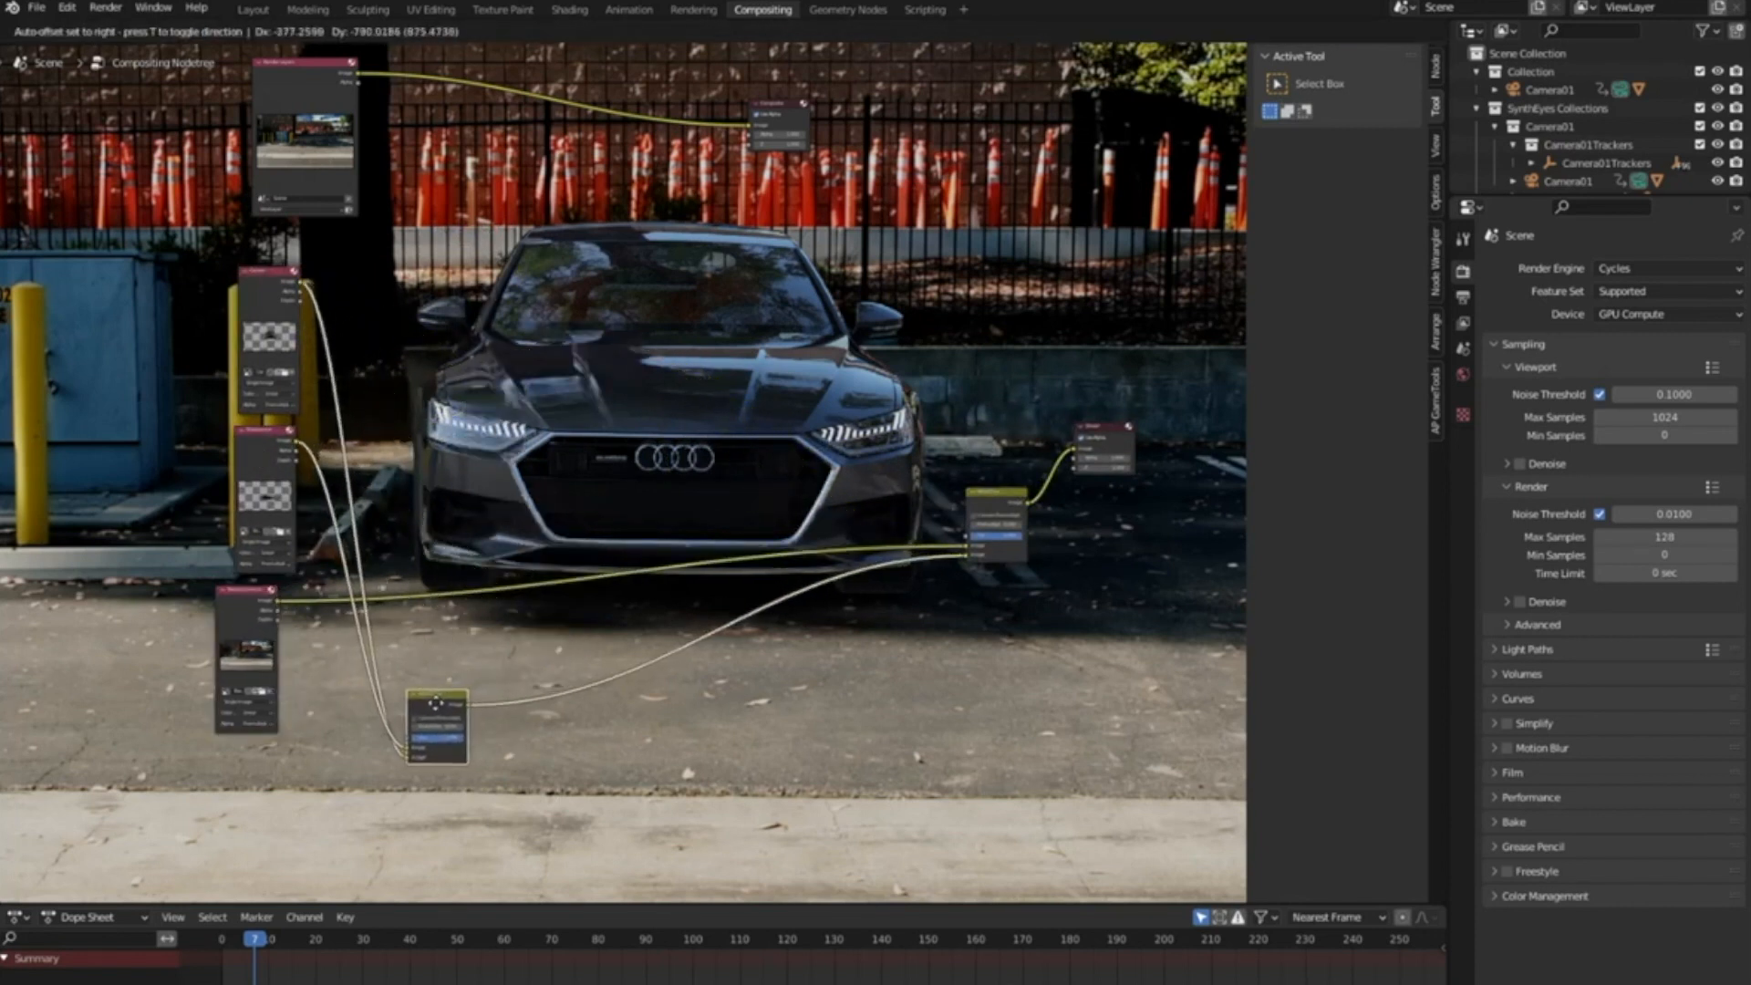
{"action": "scroll", "coordinate": [594, 380], "scroll_direction": "up", "scroll_amount": 1}
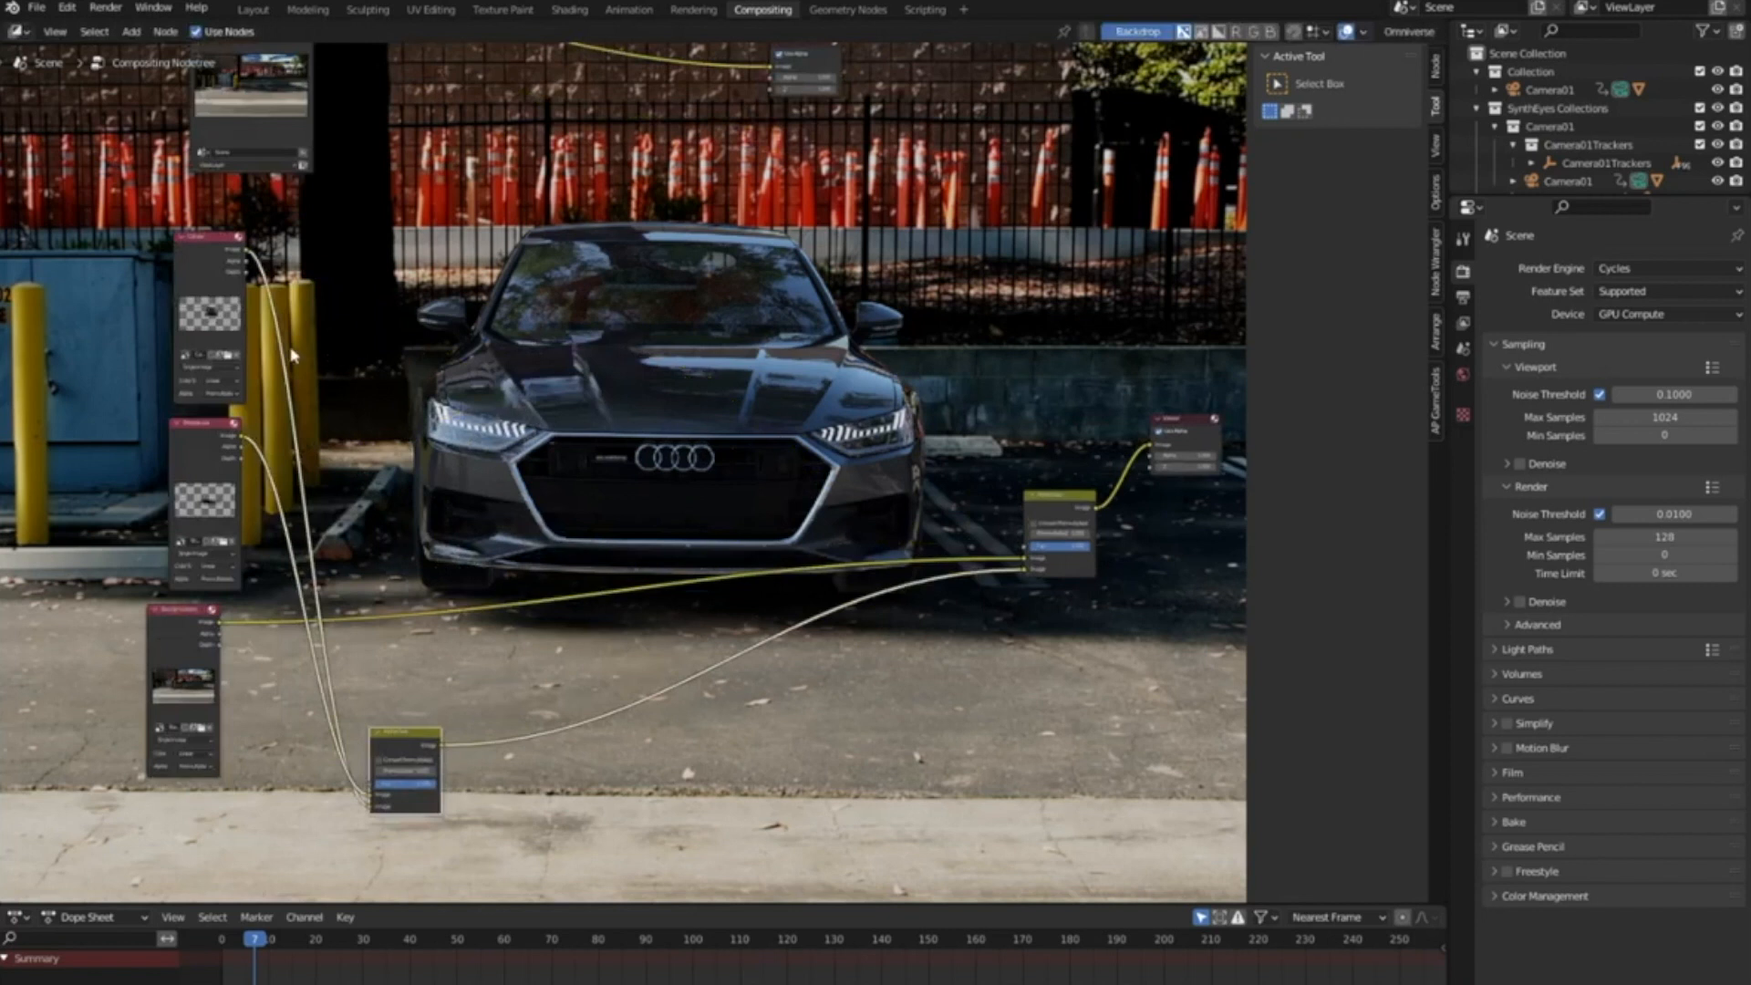
Add a Color Correction node on the link between Car.exr and the first Alpha Over
{"action": "left_click_drag", "start_coordinate": [196, 252], "coordinate": [228, 212]}
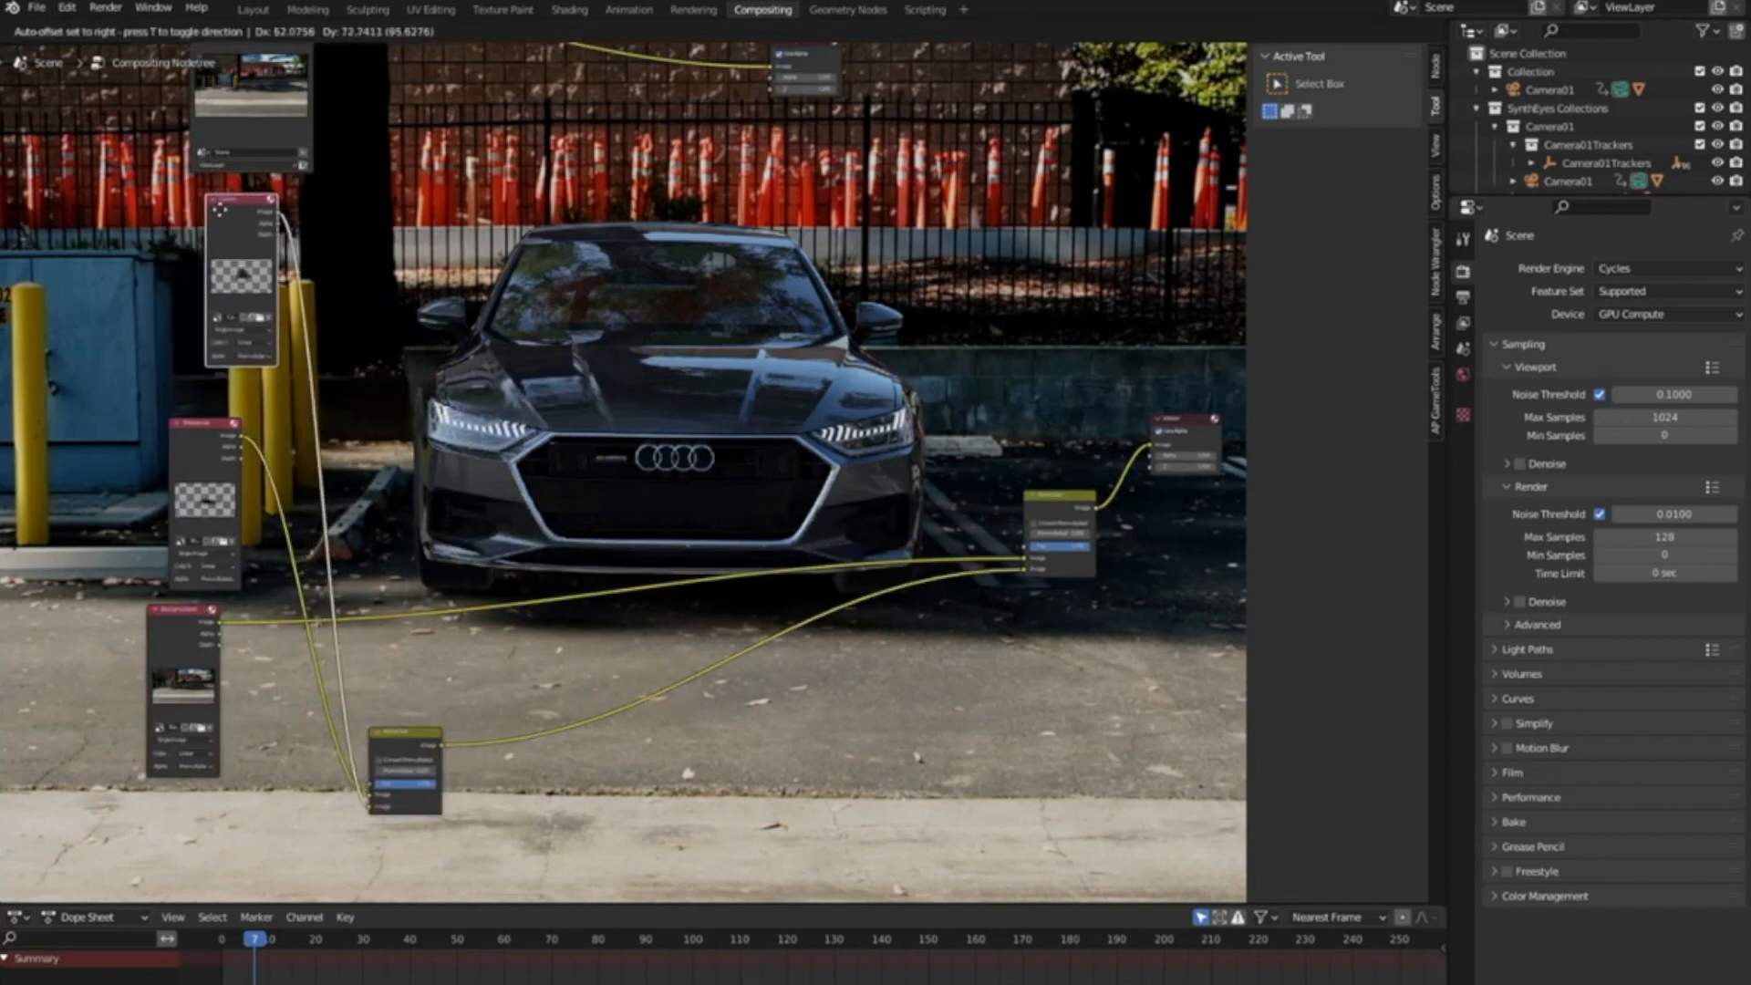
{"action": "key", "text": "shift+a"}
{"action": "left_click", "coordinate": [403, 296]}
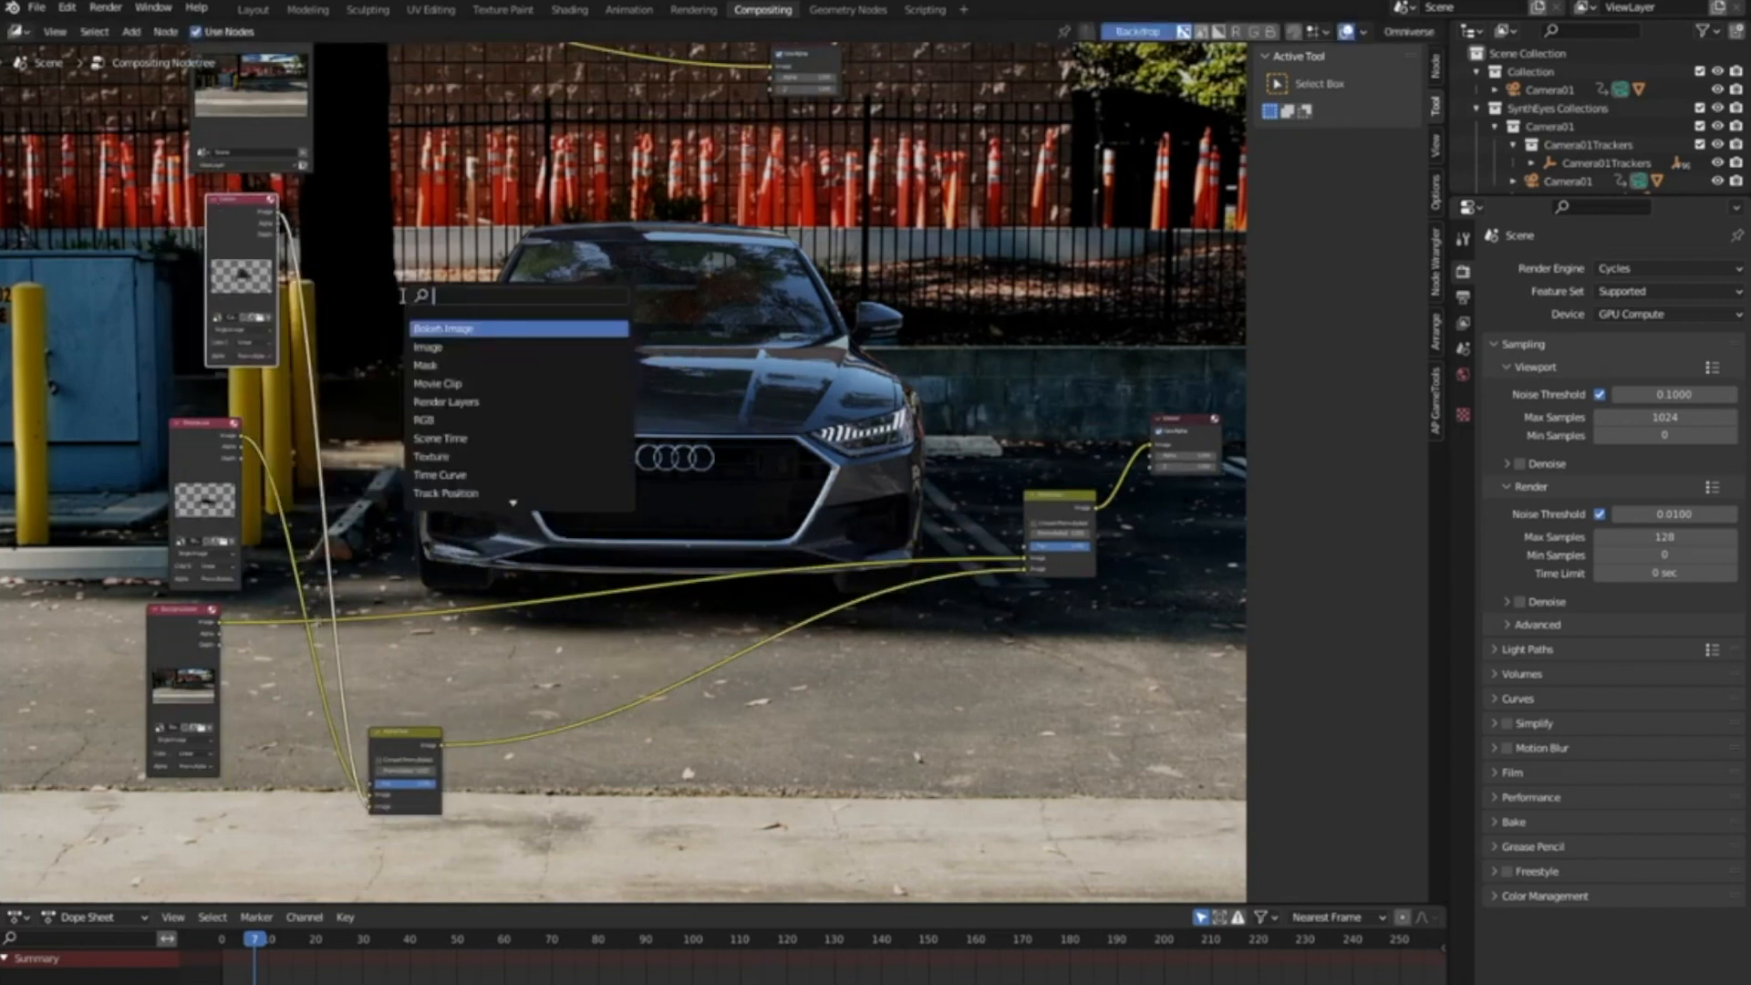
{"action": "type", "text": "color"}
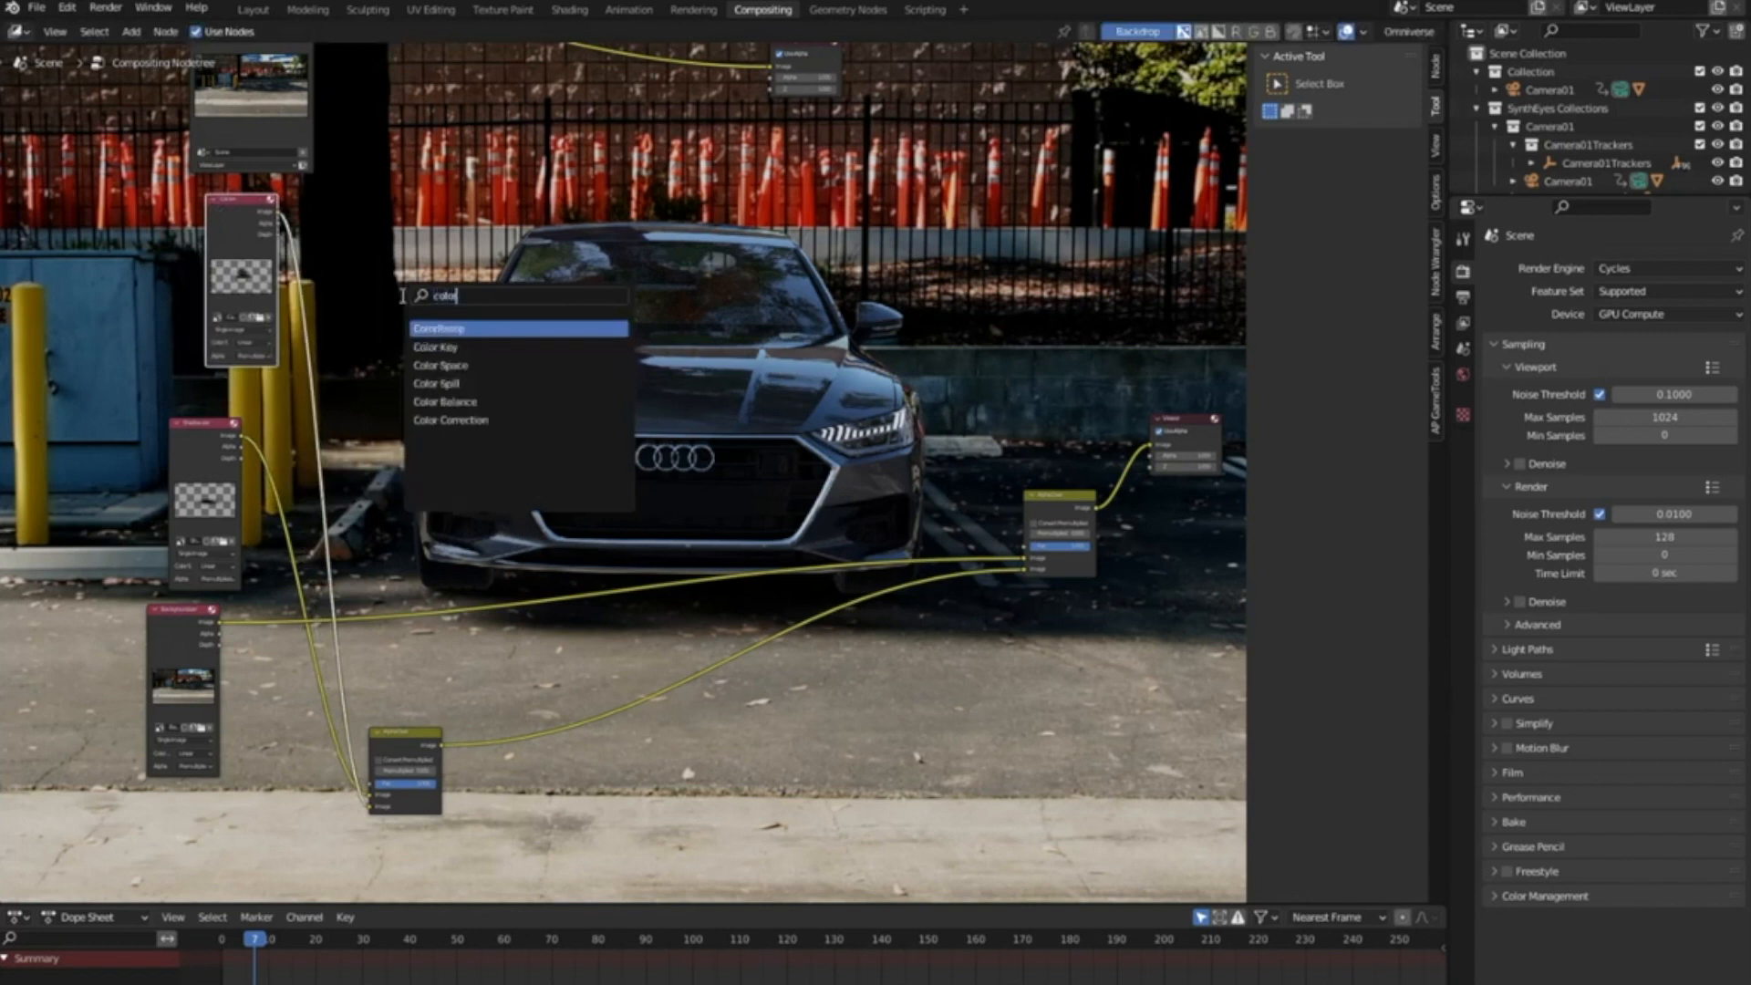
{"action": "left_click", "coordinate": [492, 421]}
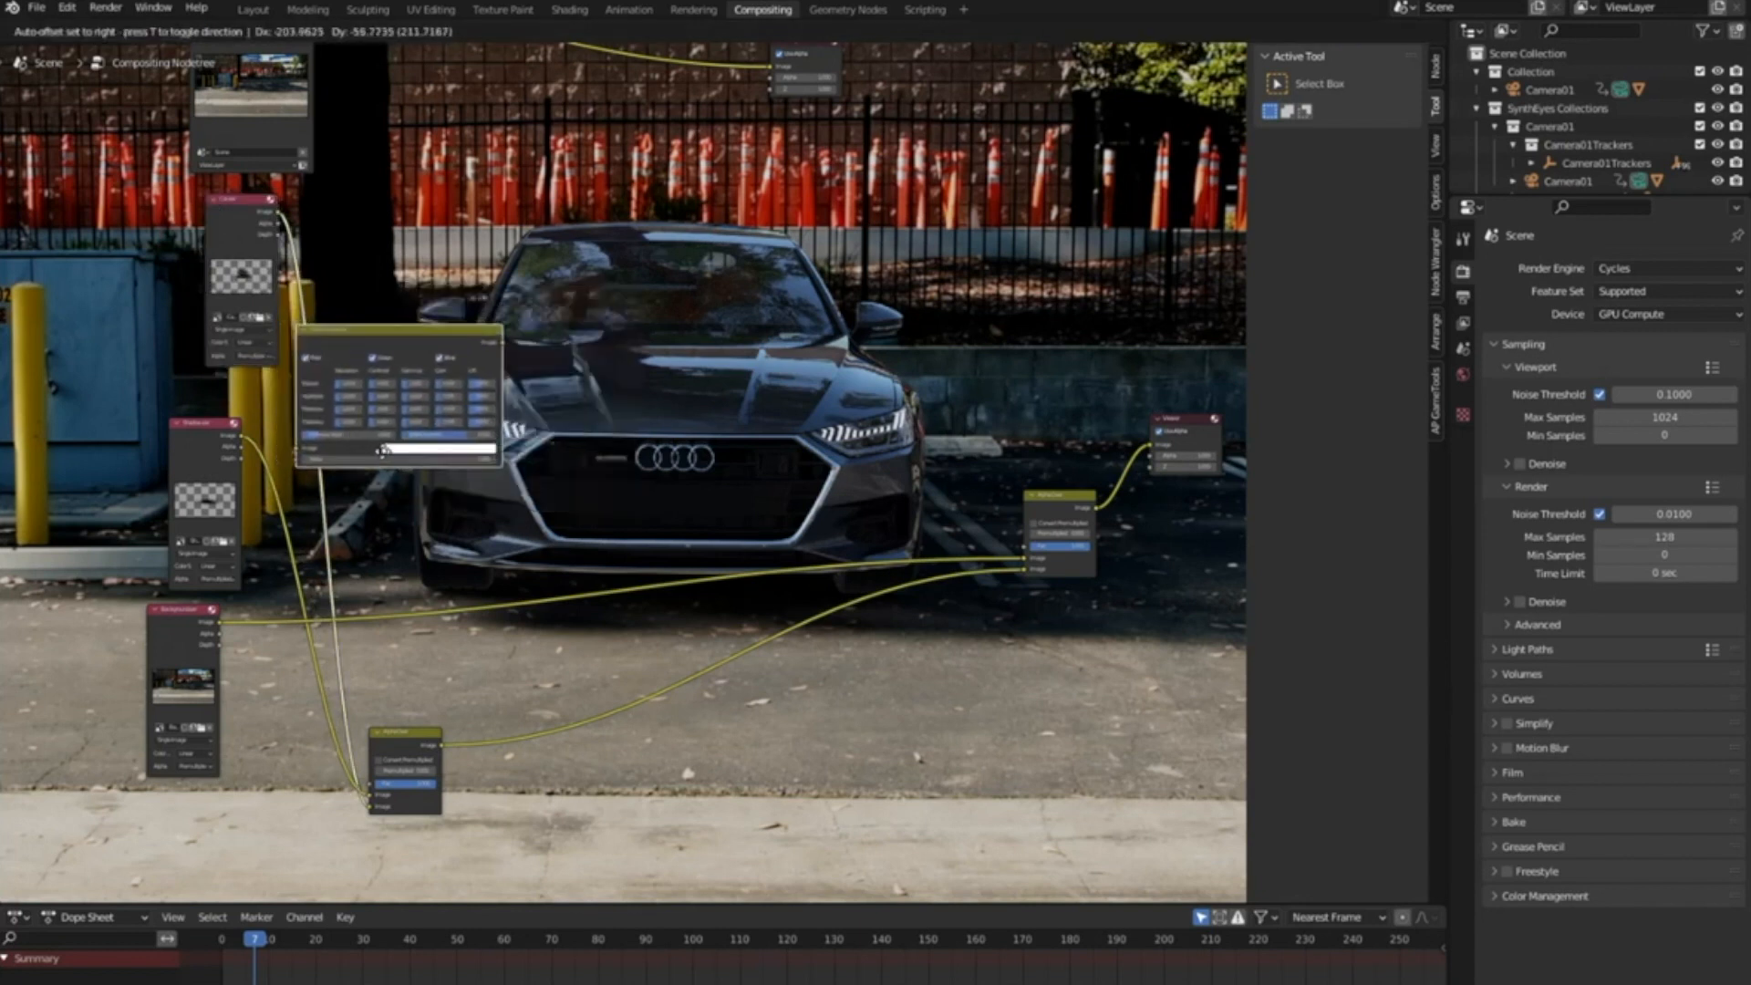
{"action": "left_click", "coordinate": [383, 459]}
{"action": "scroll", "coordinate": [401, 401], "scroll_direction": "up", "scroll_amount": 2}
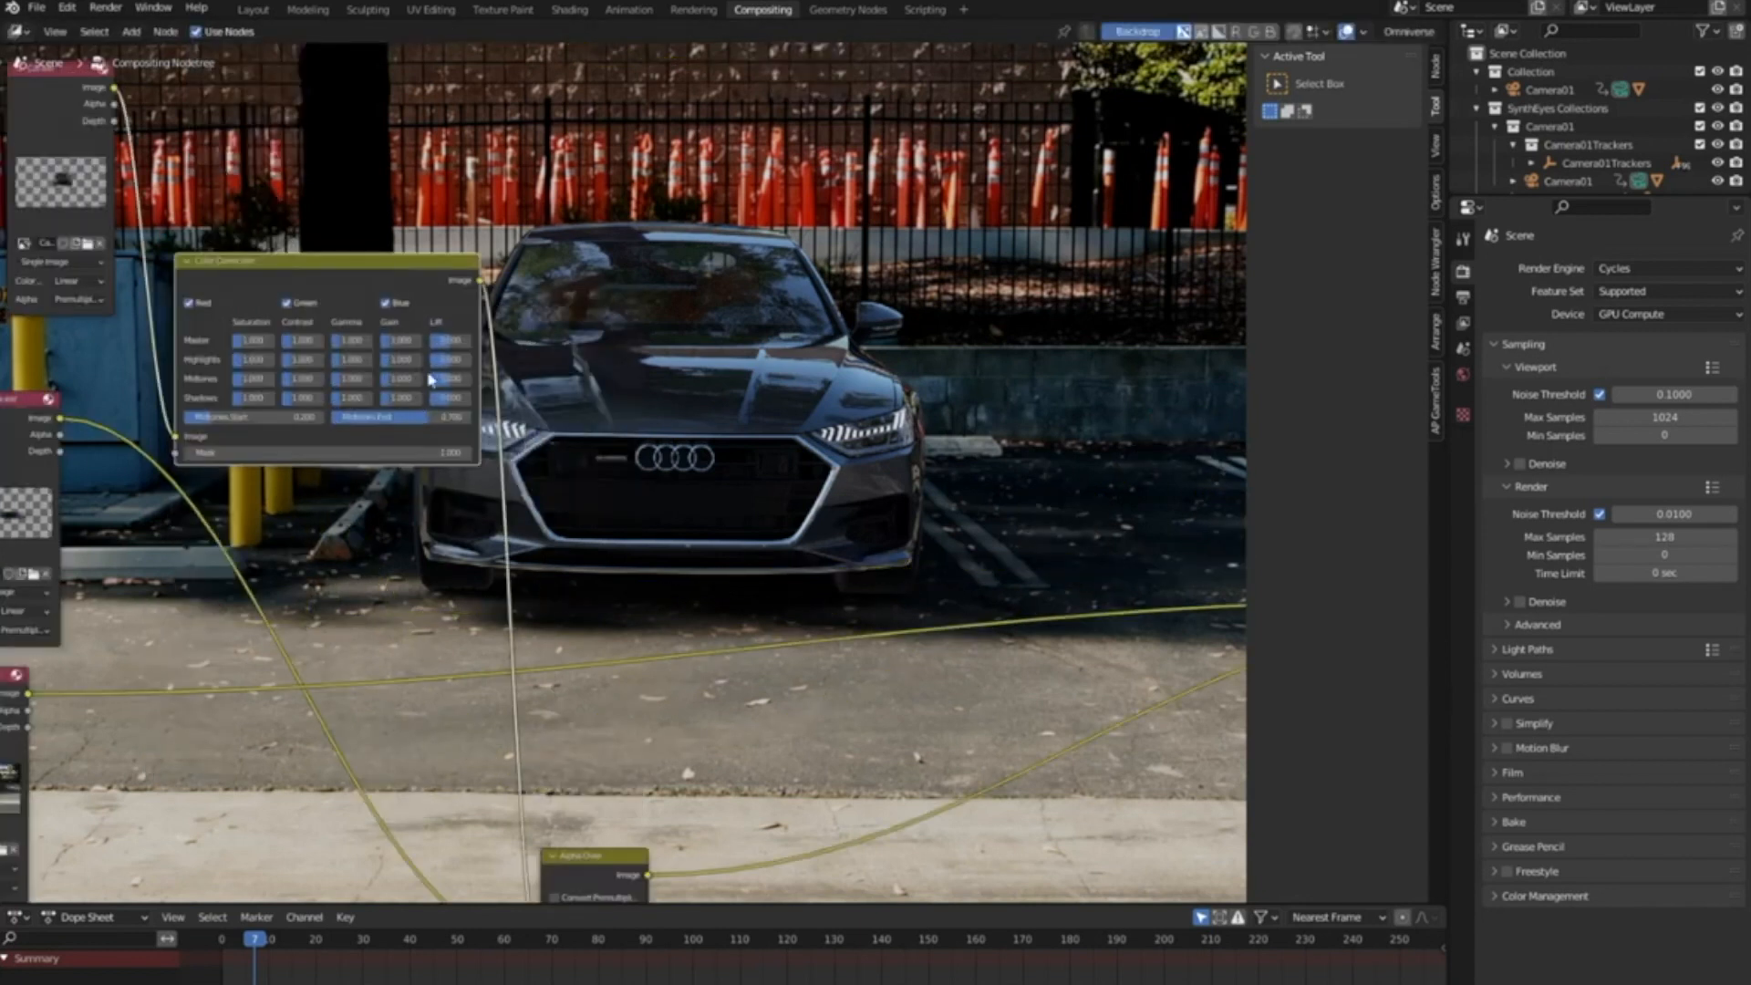
Lower the Color Correction node's Master Gain to darken the car, and move the node up clear of it
{"action": "left_click", "coordinate": [413, 347]}
{"action": "left_click_drag", "start_coordinate": [401, 341], "coordinate": [401, 340]}
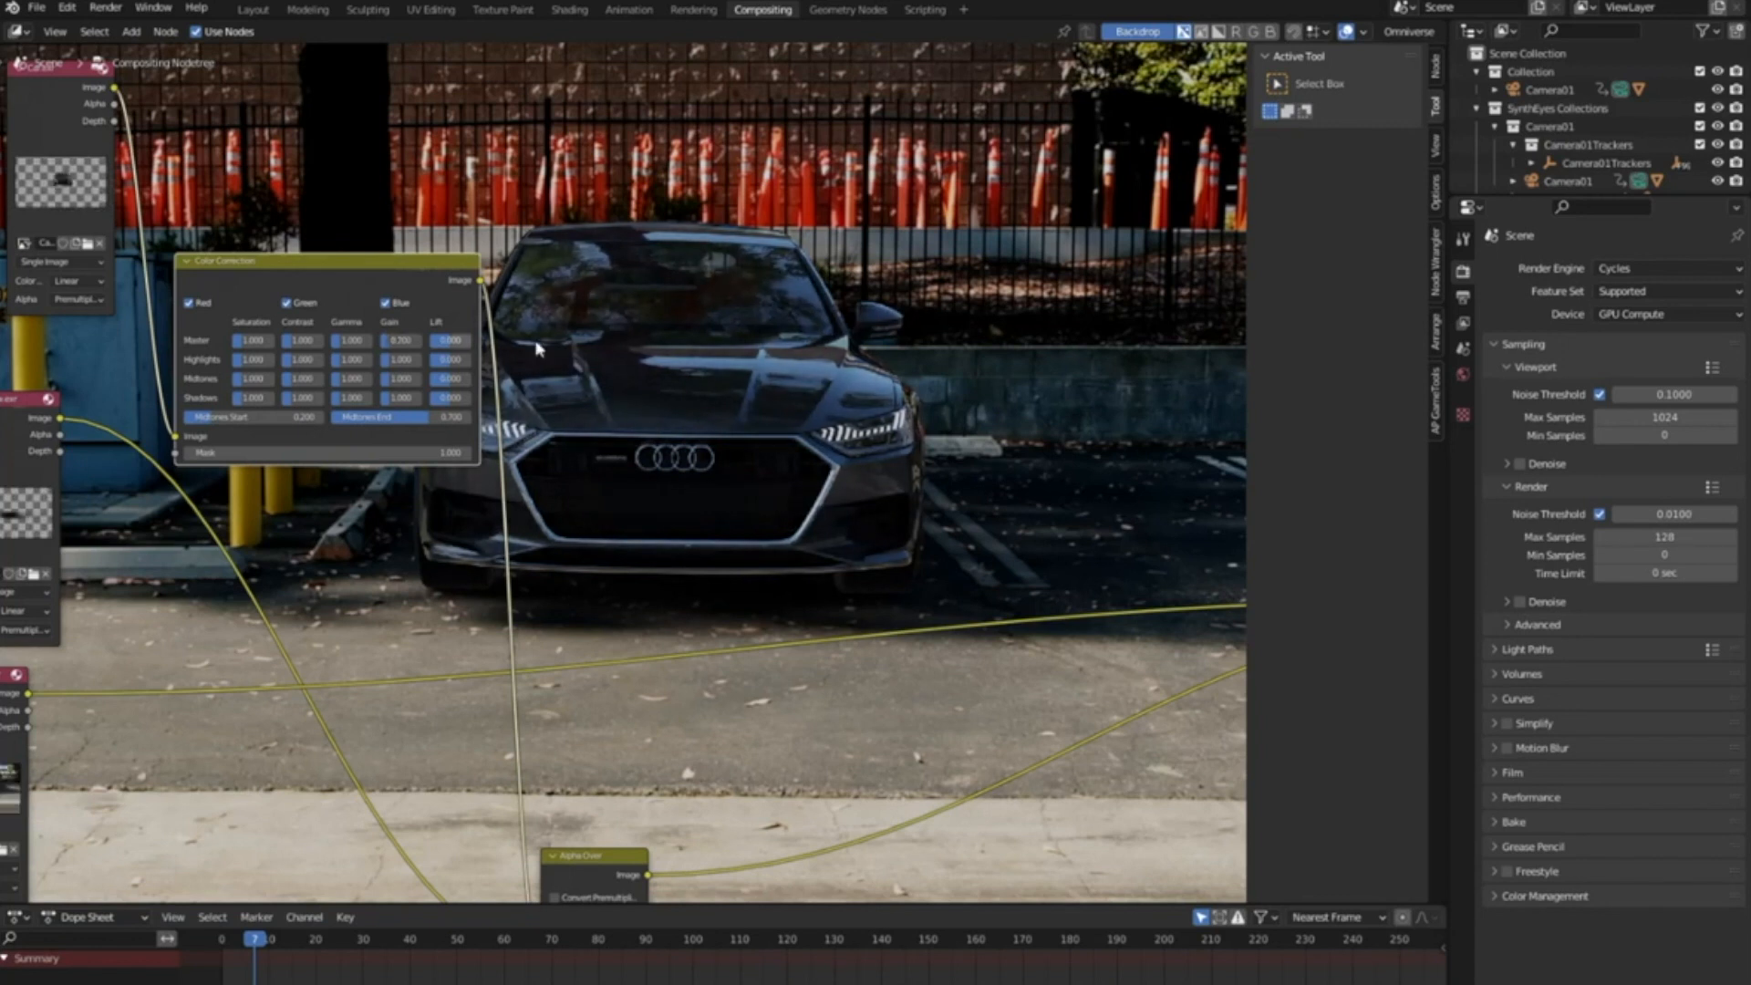
{"action": "key", "text": "Home"}
{"action": "left_click", "coordinate": [467, 375]}
{"action": "left_click_drag", "start_coordinate": [476, 345], "coordinate": [485, 136]}
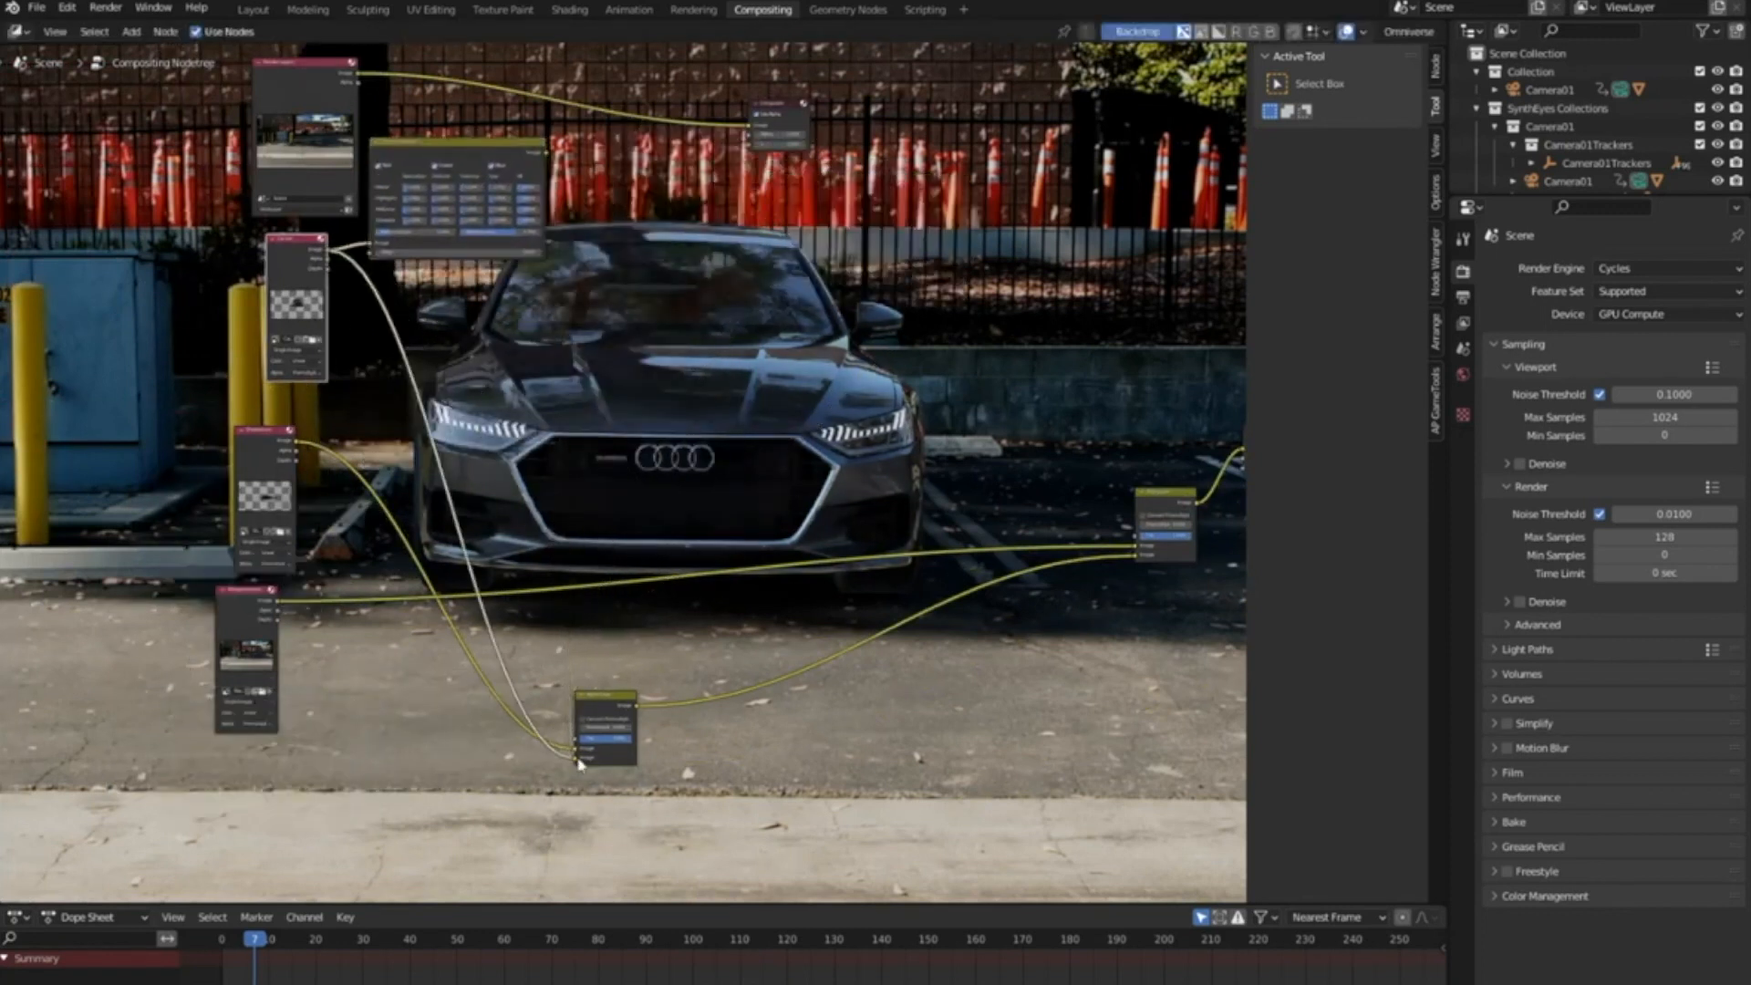
Compare the car with and without the colour correction by undoing and redoing the last node change
{"action": "key", "text": "ctrl+z"}
{"action": "key", "text": "ctrl+shift+z"}
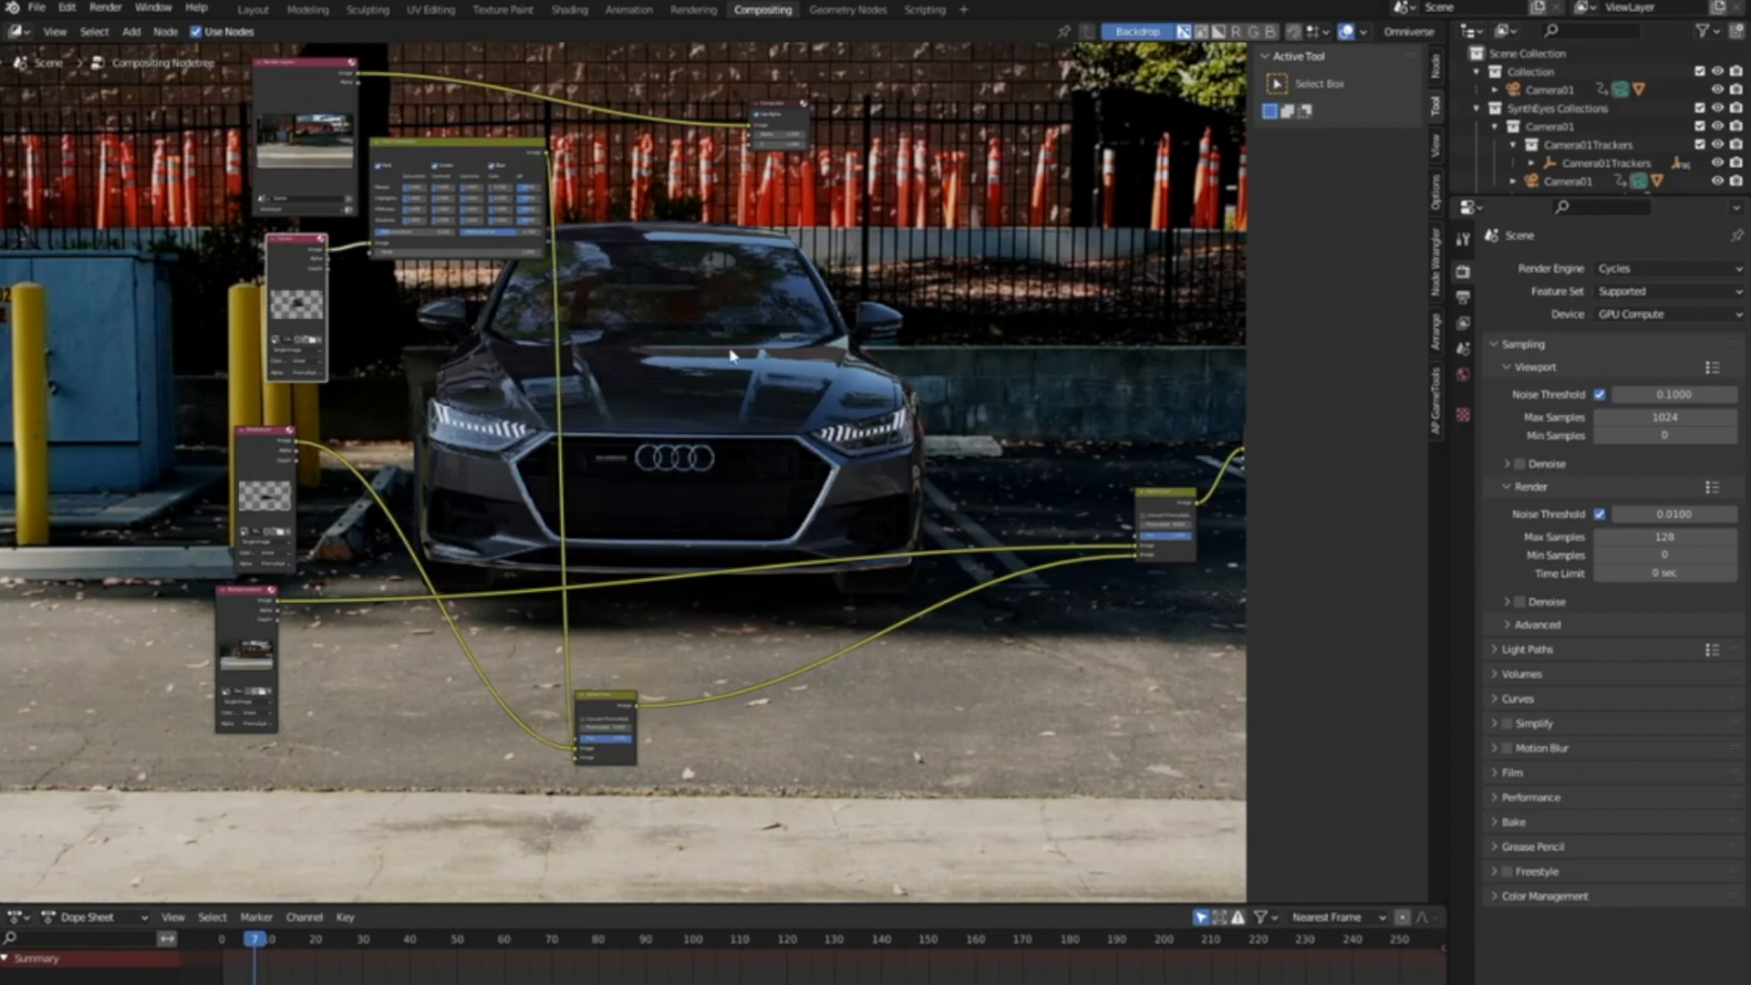
{"action": "scroll", "coordinate": [712, 396], "scroll_direction": "down", "scroll_amount": 2}
{"action": "left_click_drag", "start_coordinate": [447, 183], "coordinate": [503, 262]}
Return to the Layout workspace and examine the tracked camera shot at several frames along the timeline
{"action": "left_click", "coordinate": [252, 9]}
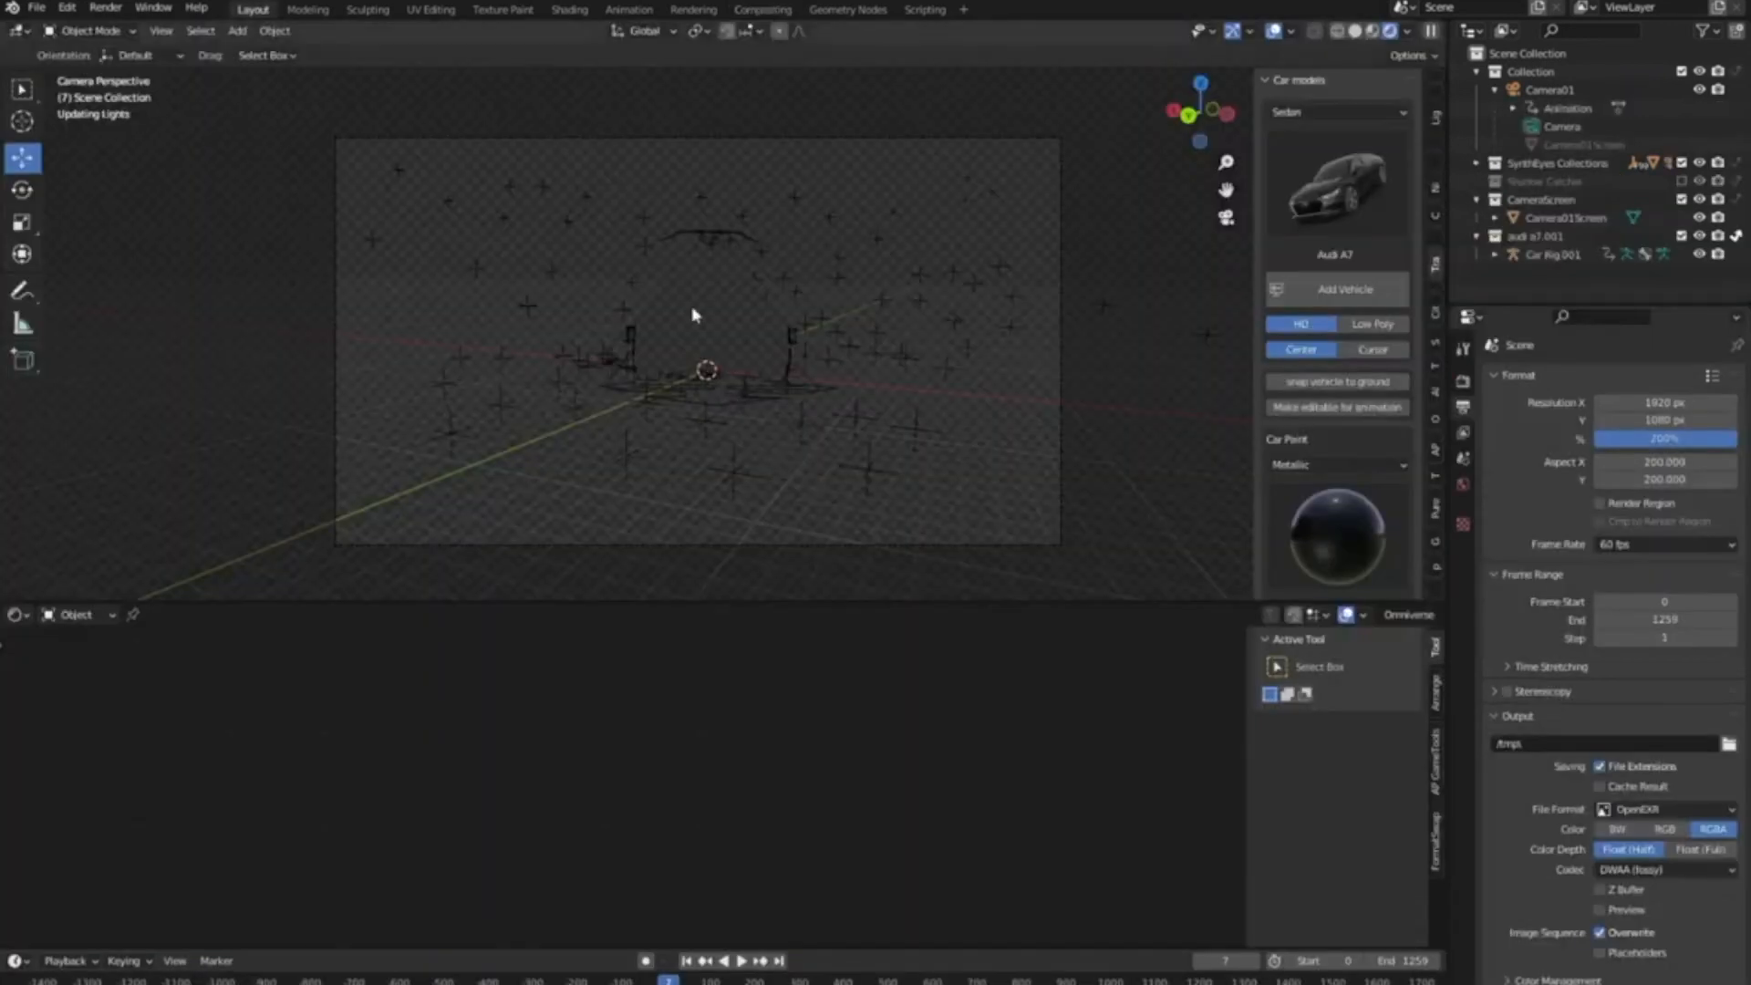
{"action": "left_click", "coordinate": [662, 369]}
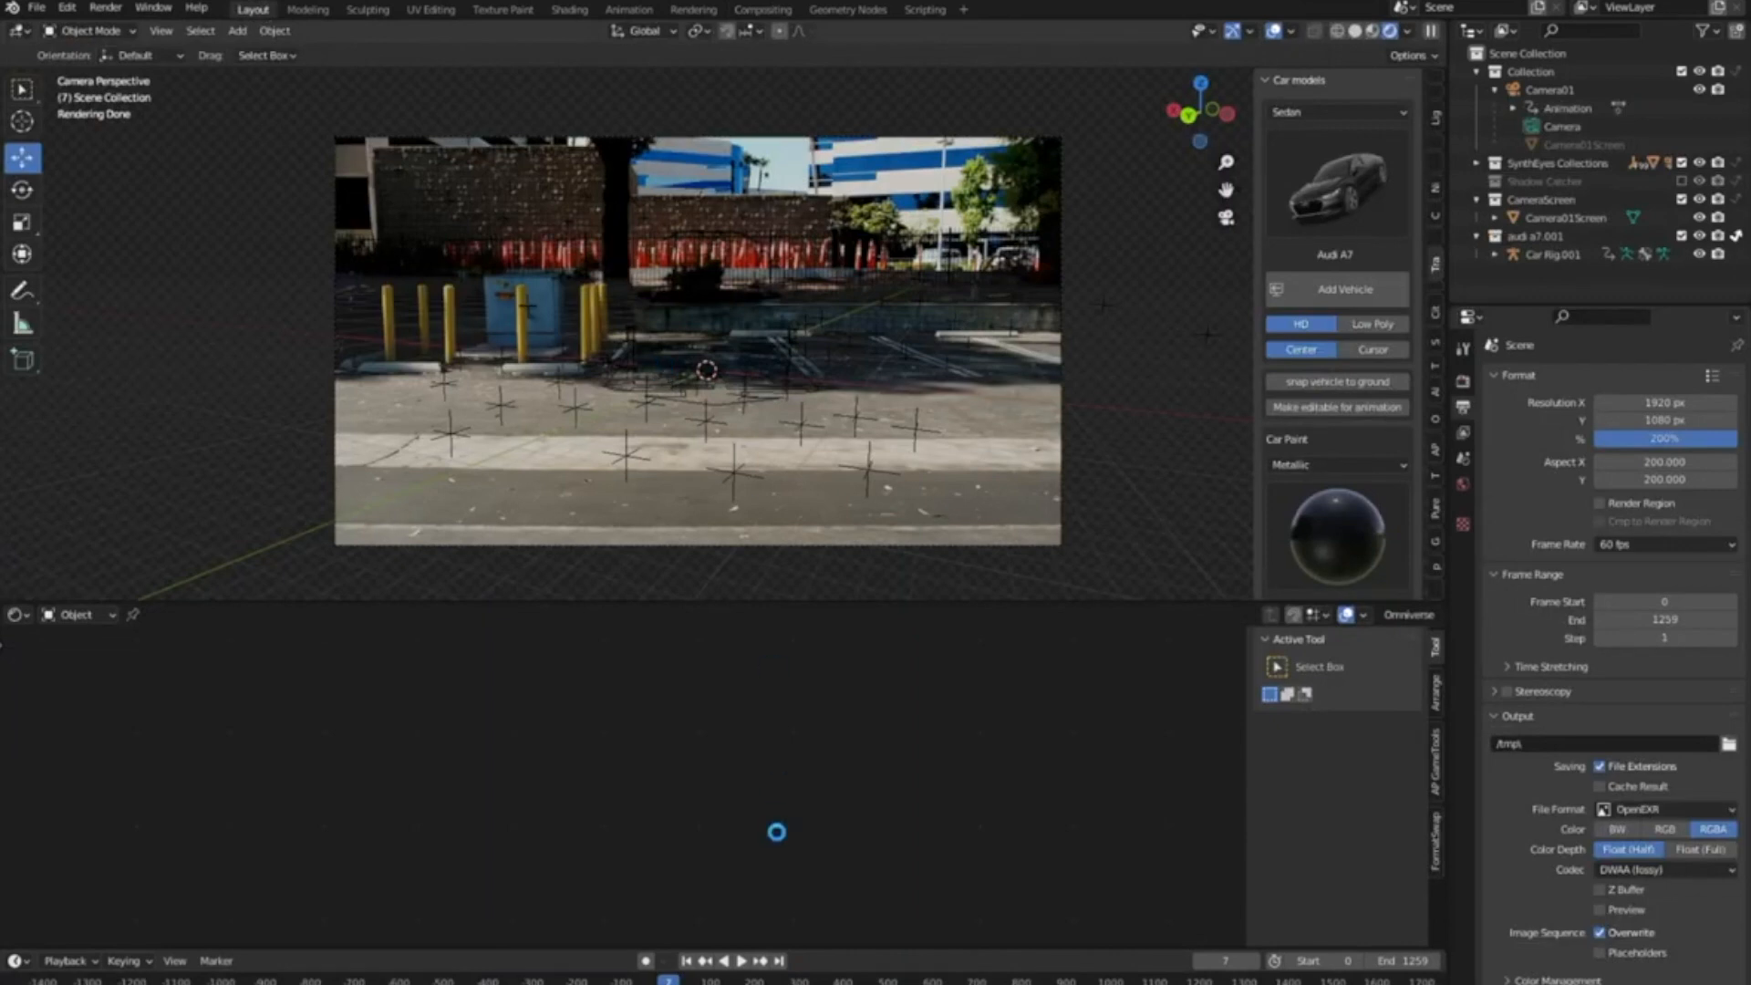
{"action": "left_click", "coordinate": [931, 978]}
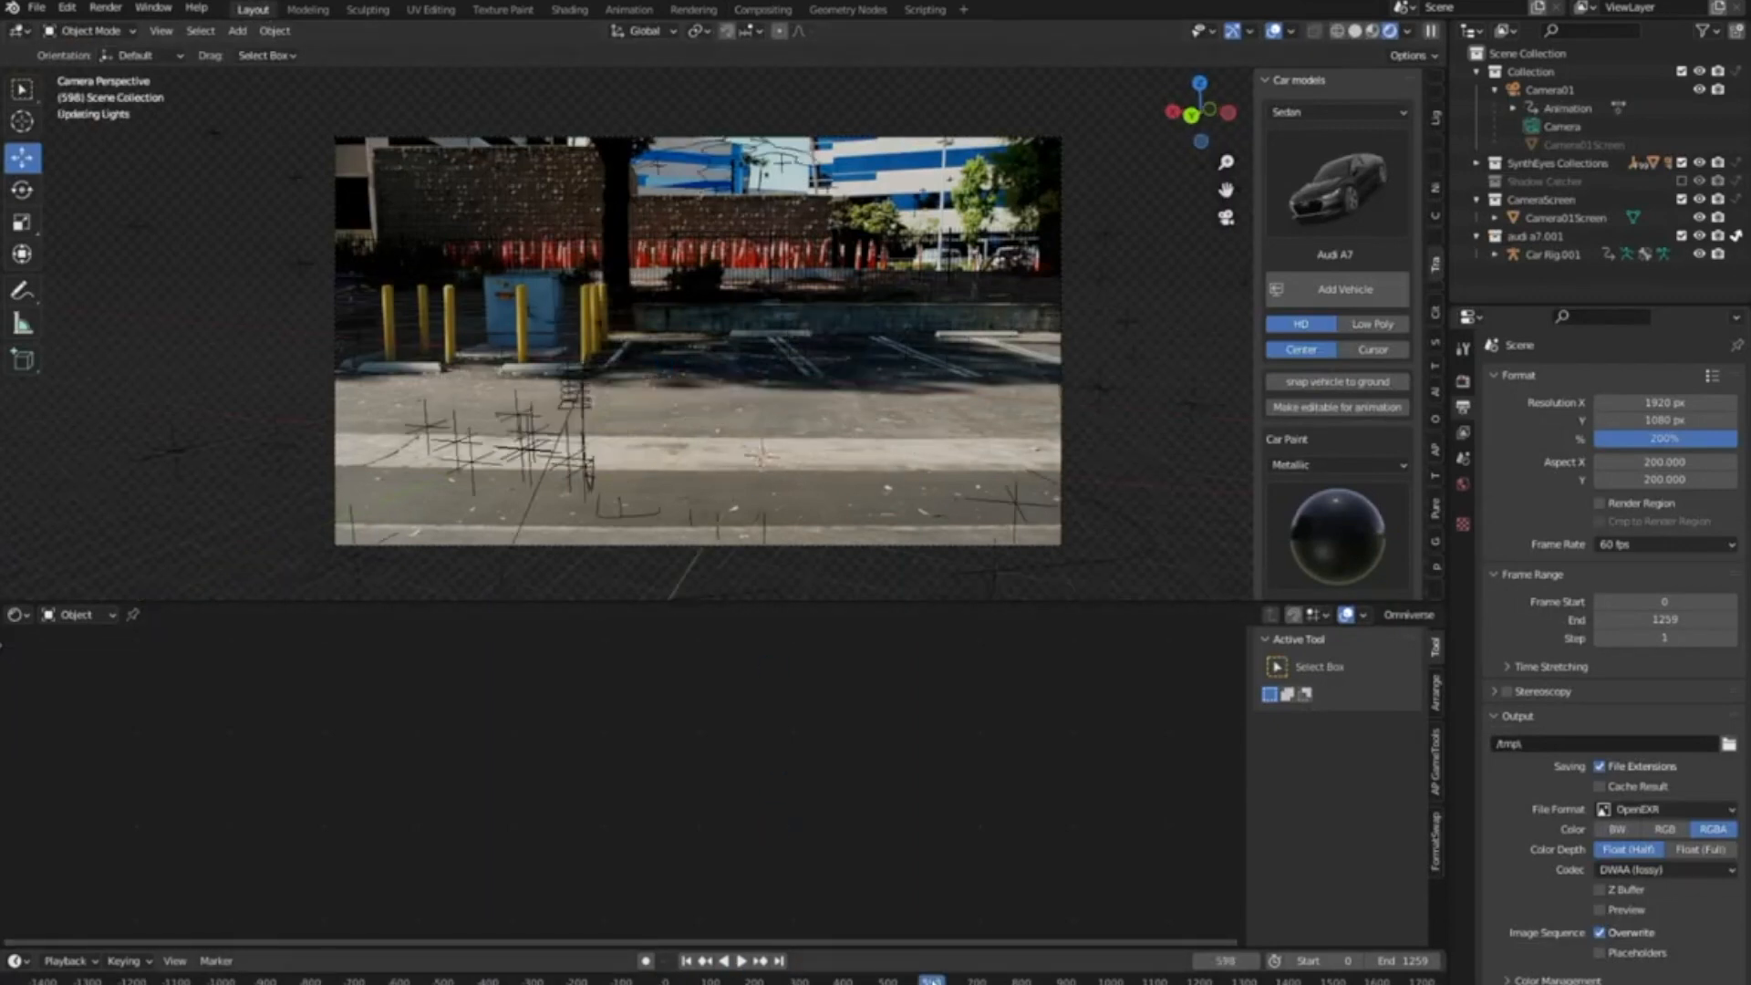
{"action": "left_click", "coordinate": [1197, 977]}
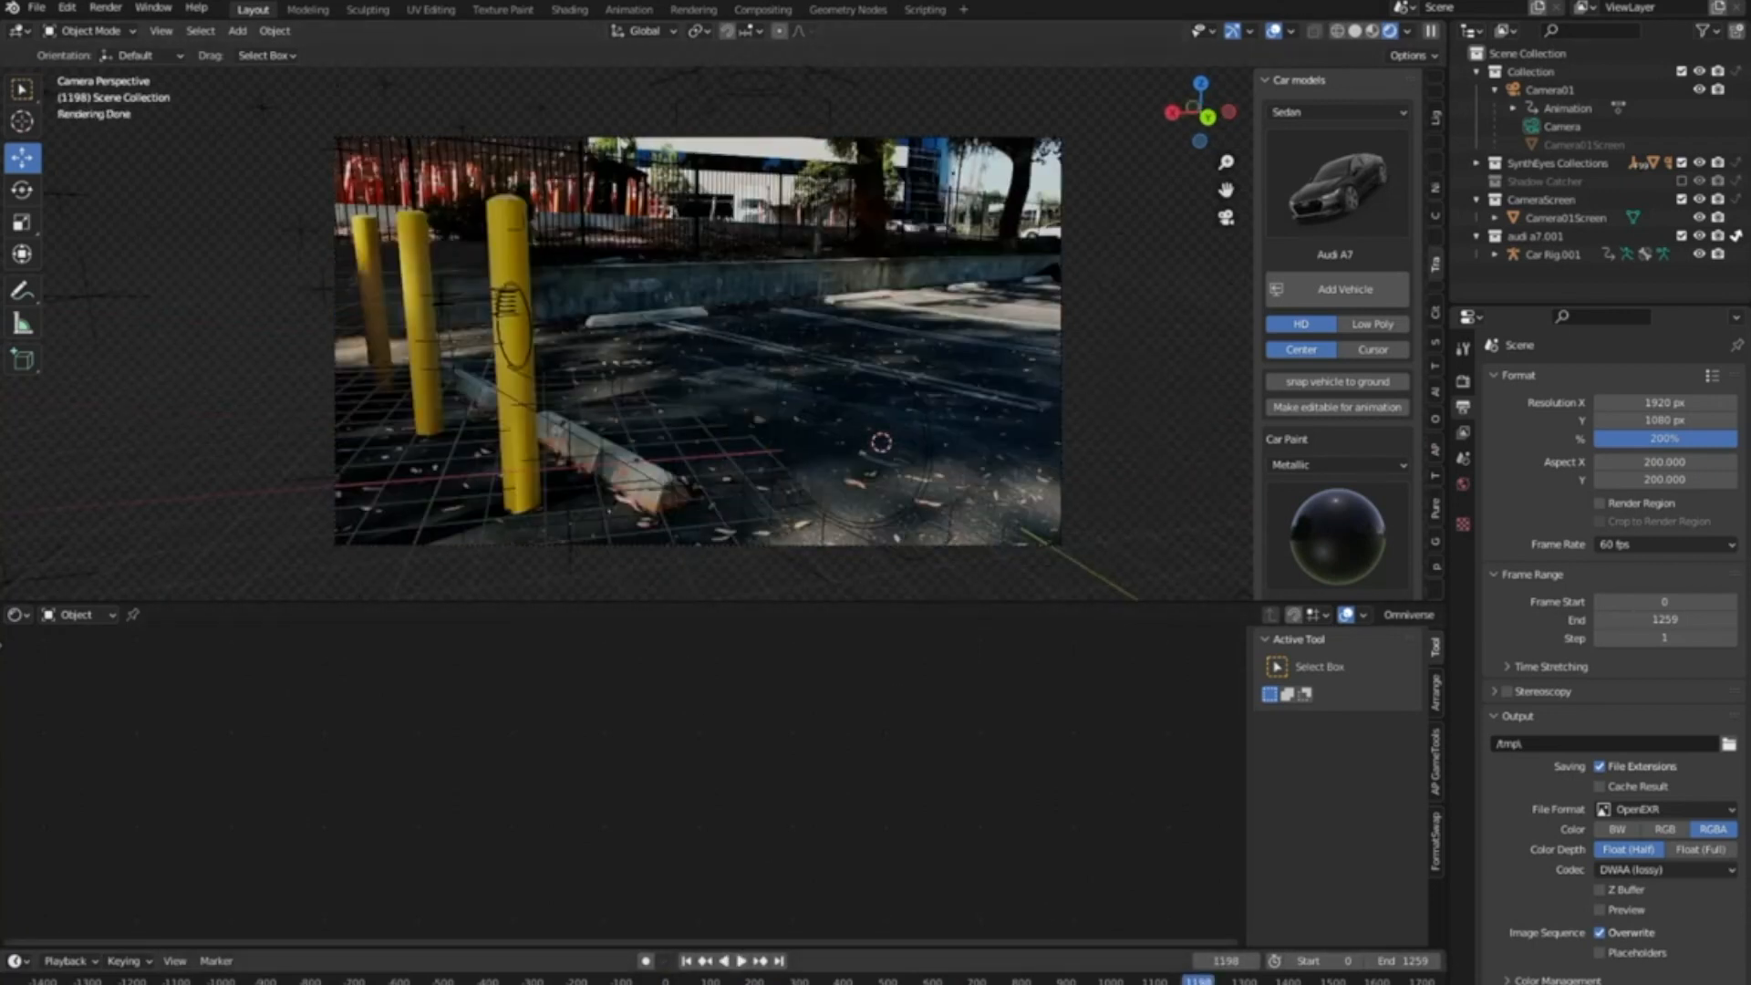
{"action": "left_click", "coordinate": [925, 978]}
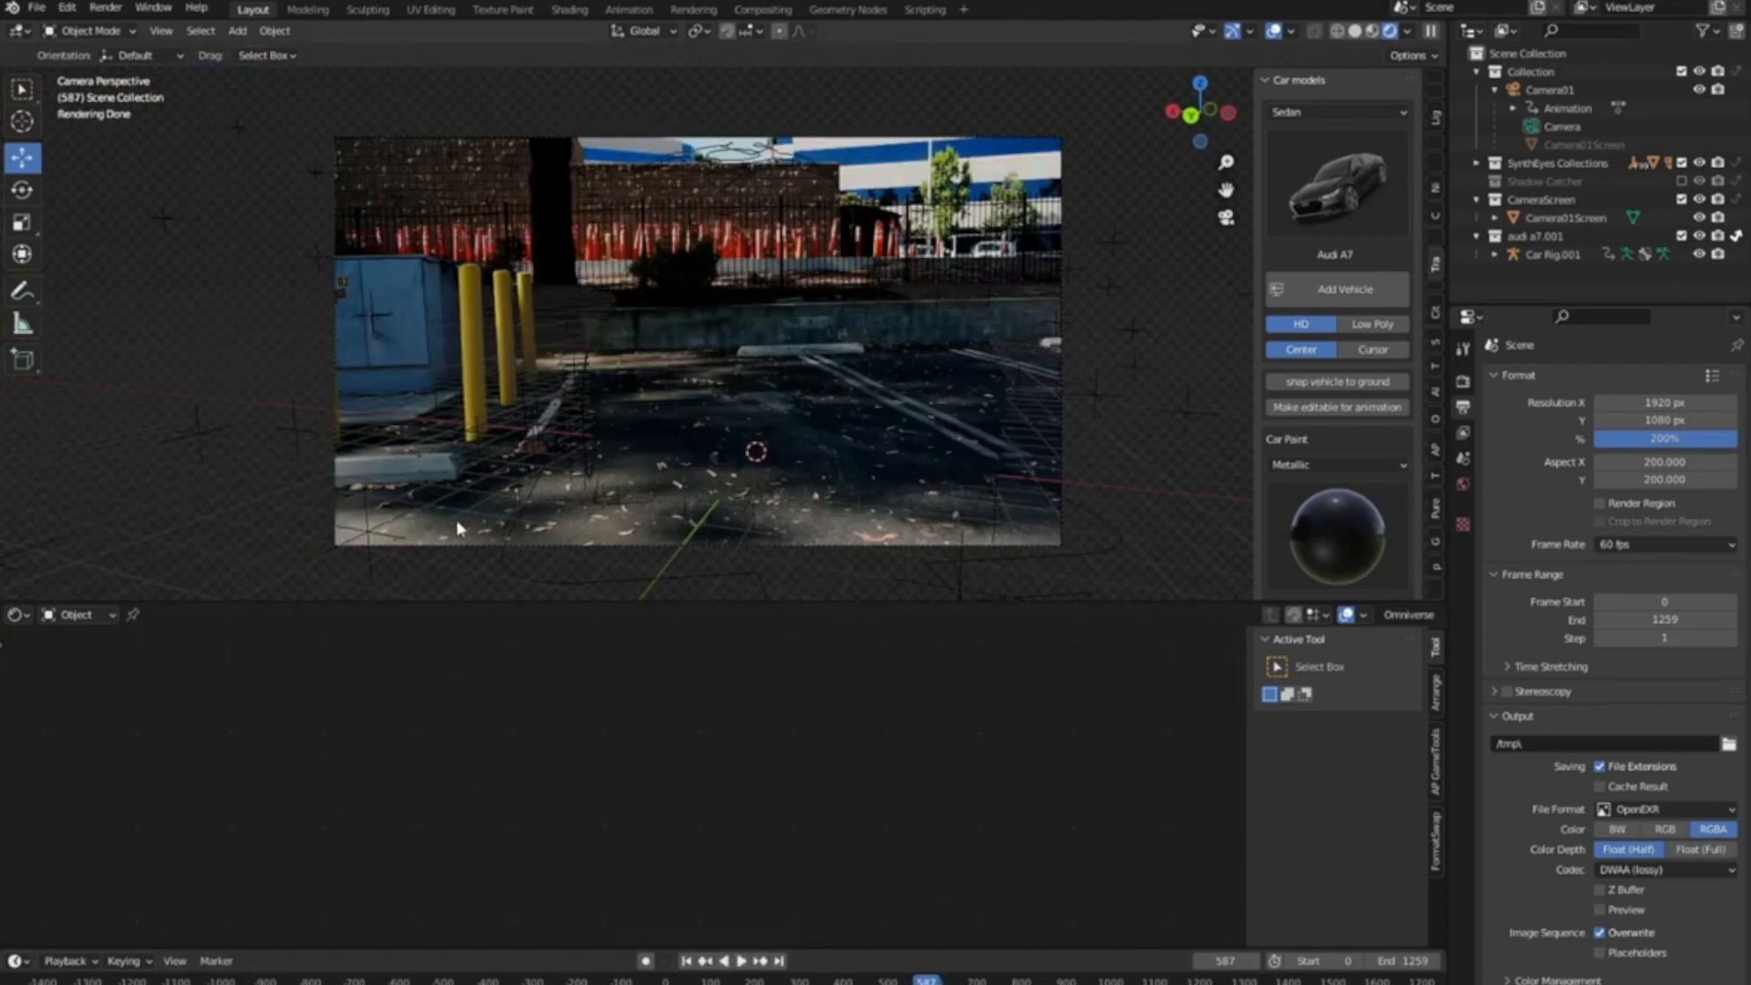
{"action": "left_click", "coordinate": [697, 978]}
{"action": "key", "text": "space"}
{"action": "key", "text": "Escape"}
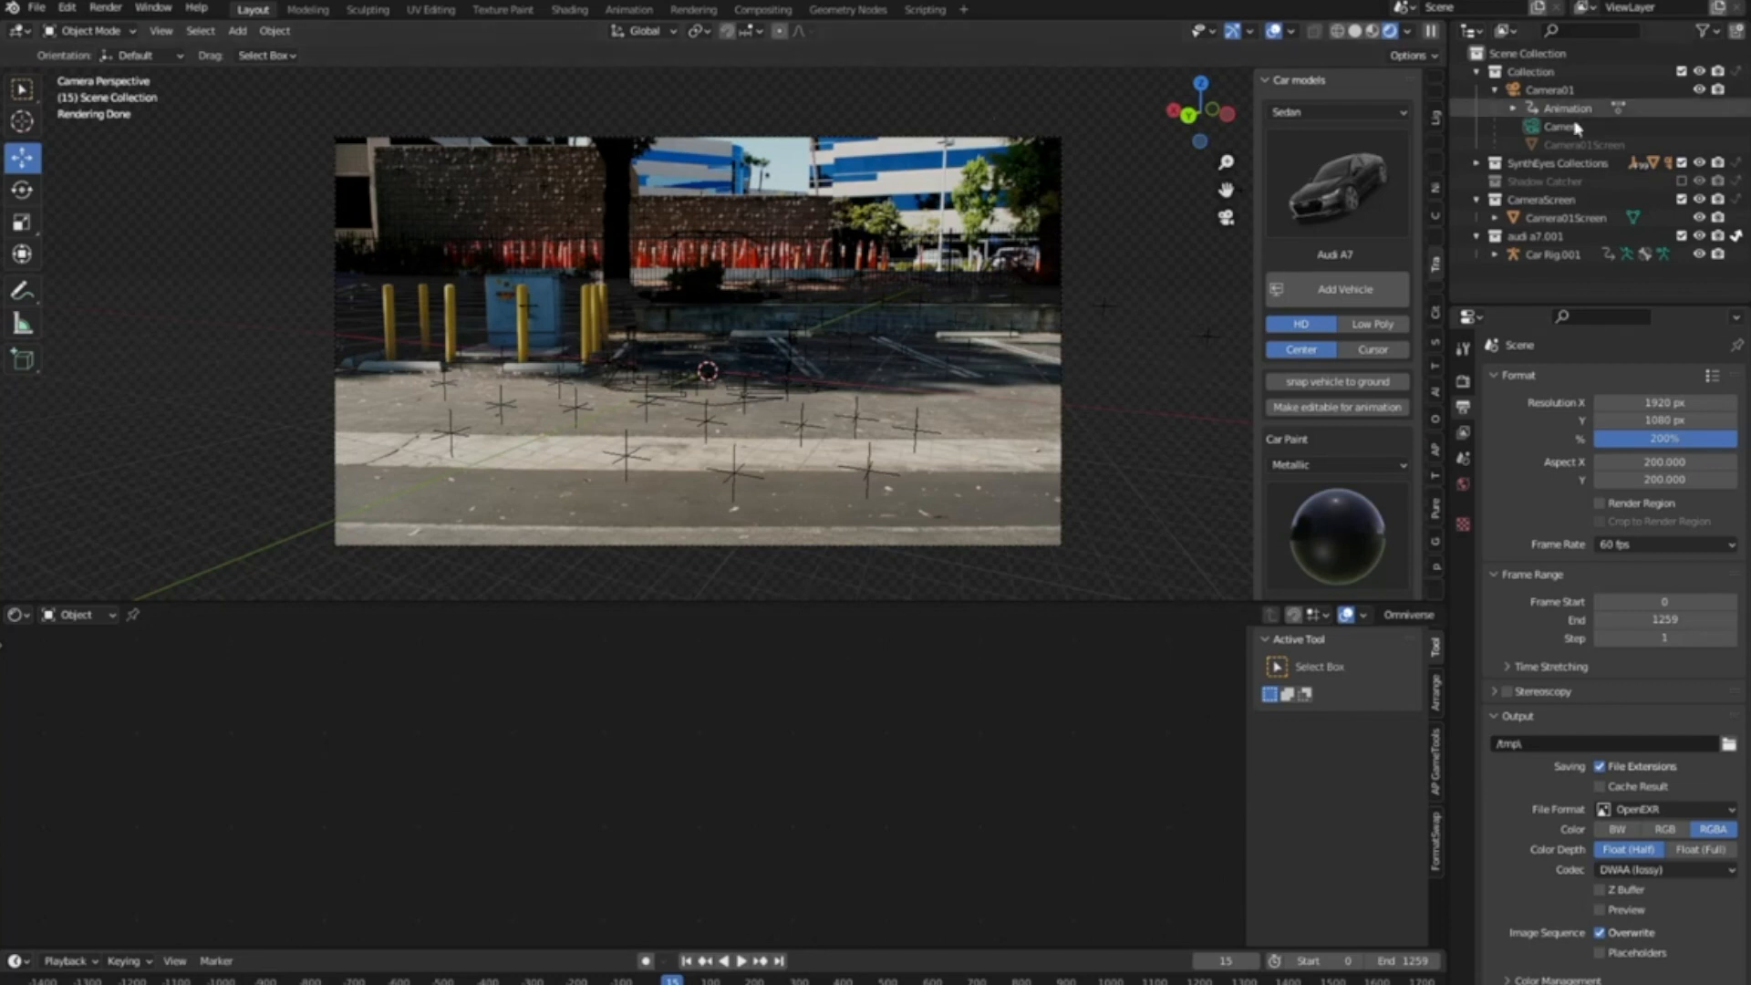
Set the render output path to the Background folder in I:\01_July2022\Blender\Exports, and bring up the render commands
{"action": "left_click", "coordinate": [1586, 9]}
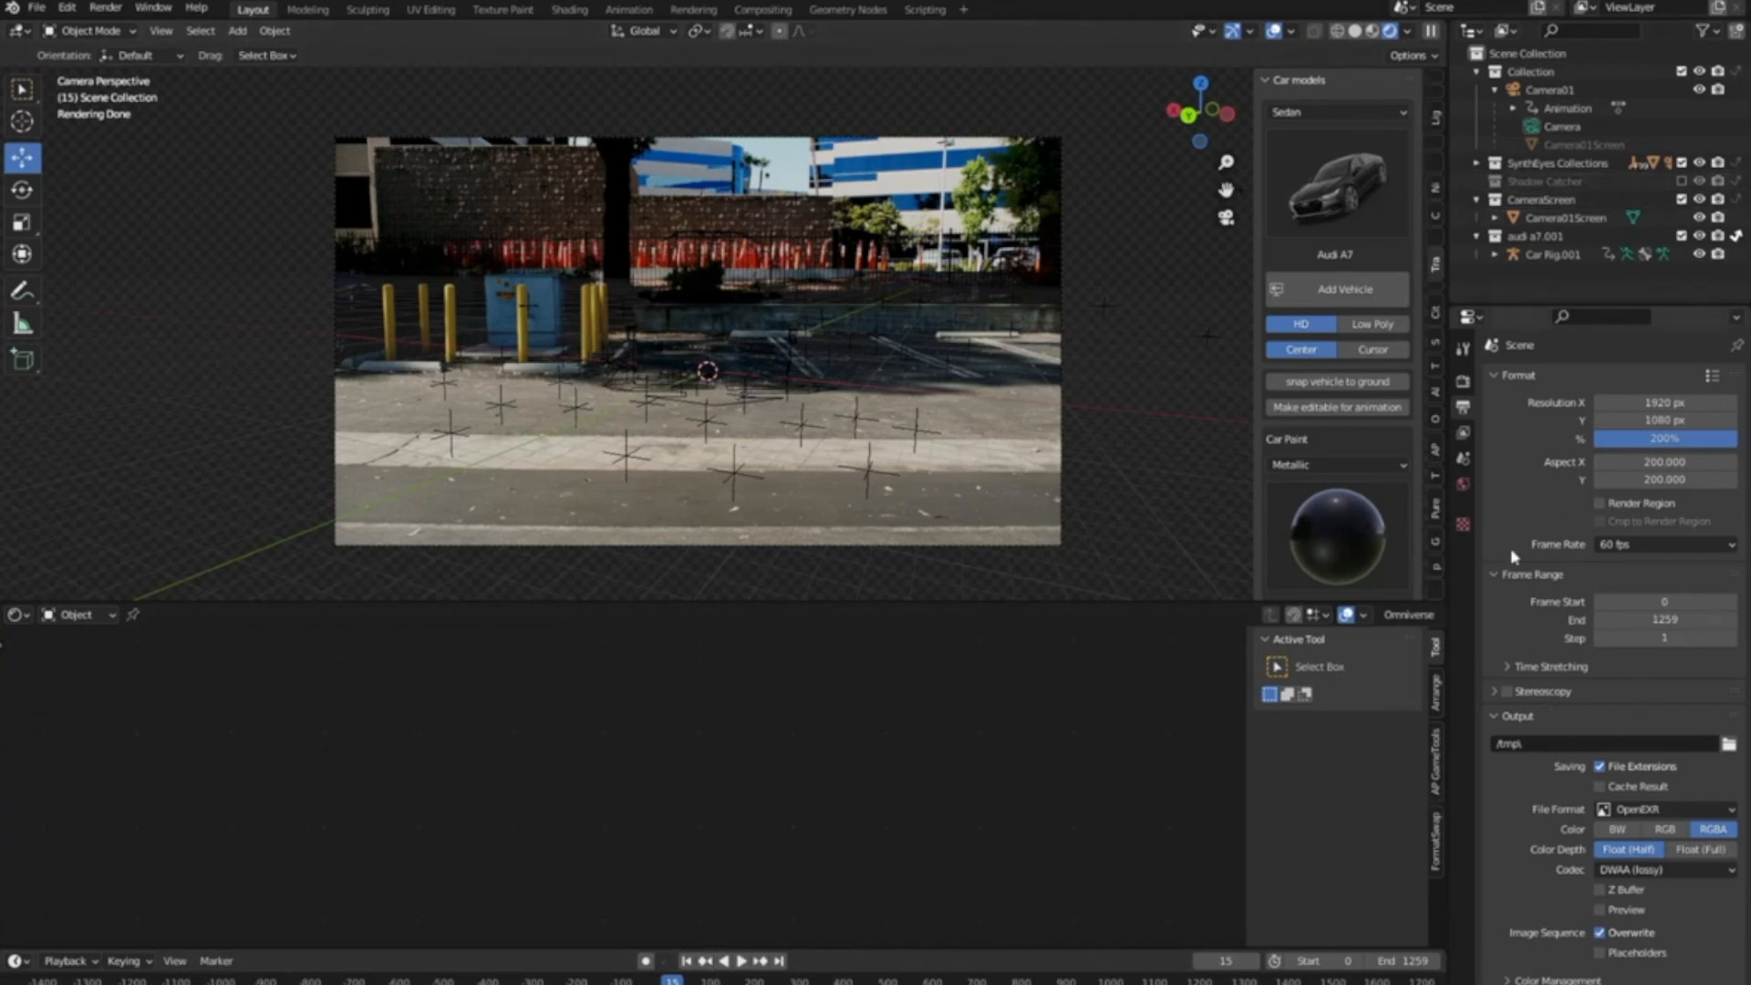
{"action": "left_click", "coordinate": [1463, 382]}
{"action": "left_click", "coordinate": [1464, 409]}
{"action": "left_click", "coordinate": [1728, 744]}
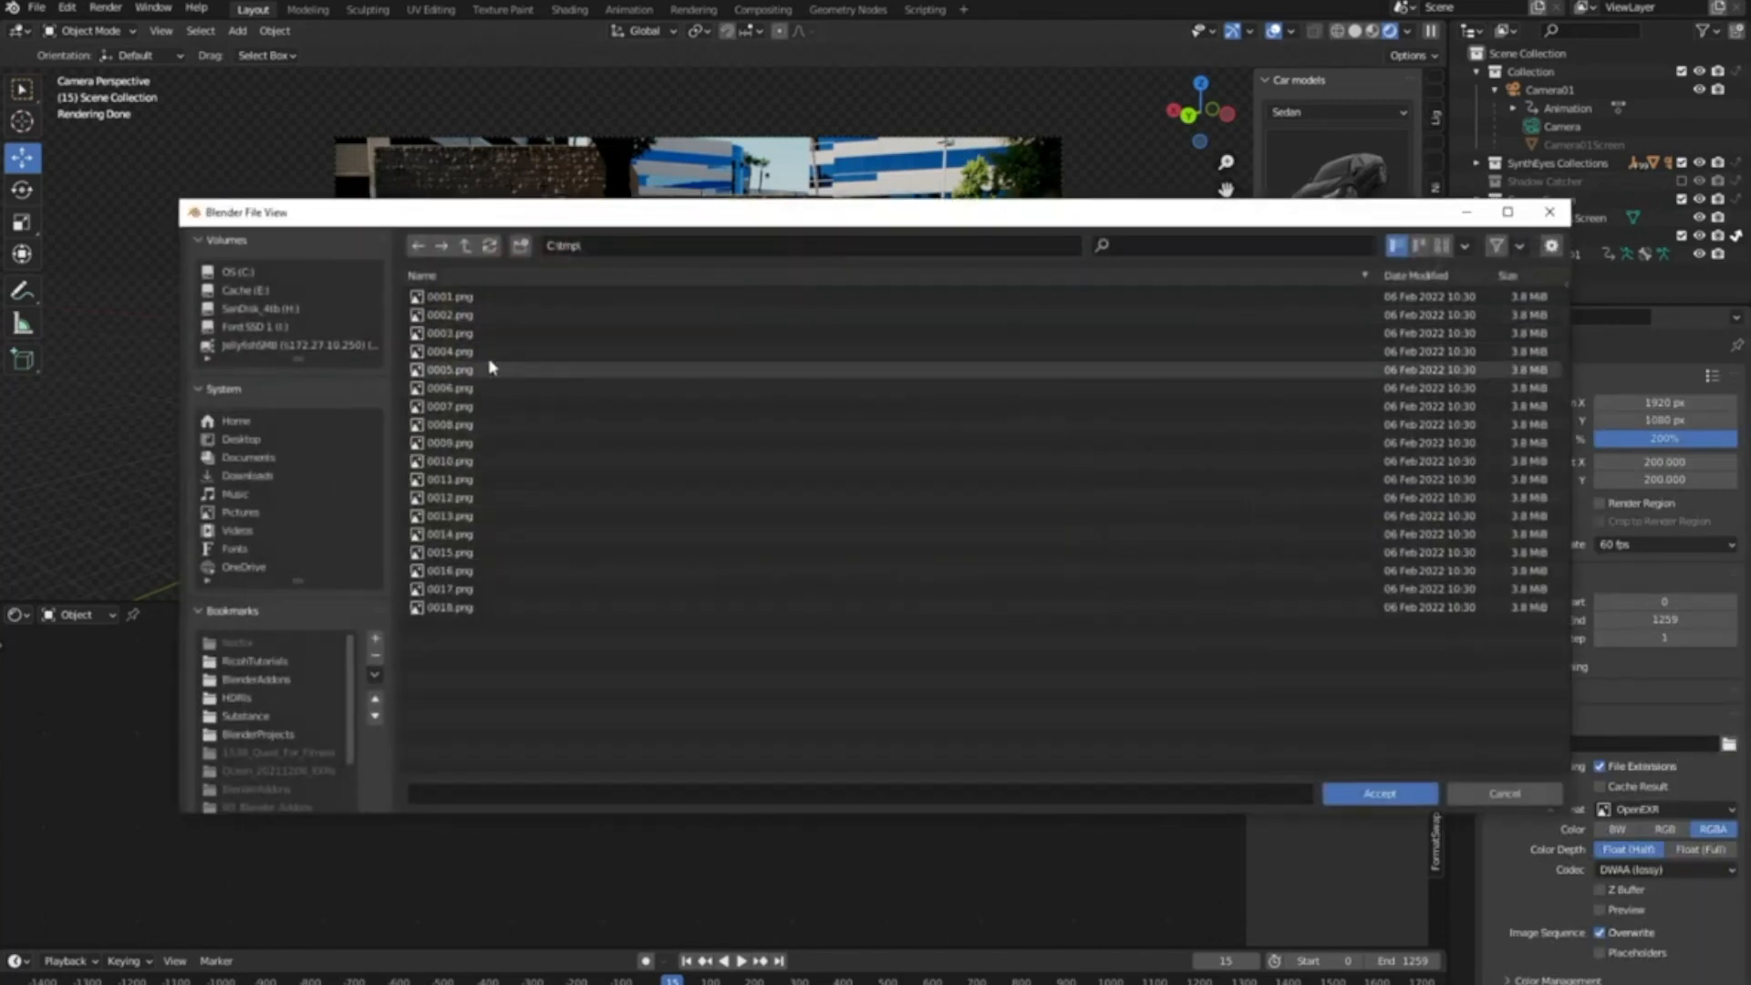
{"action": "left_click", "coordinate": [260, 327]}
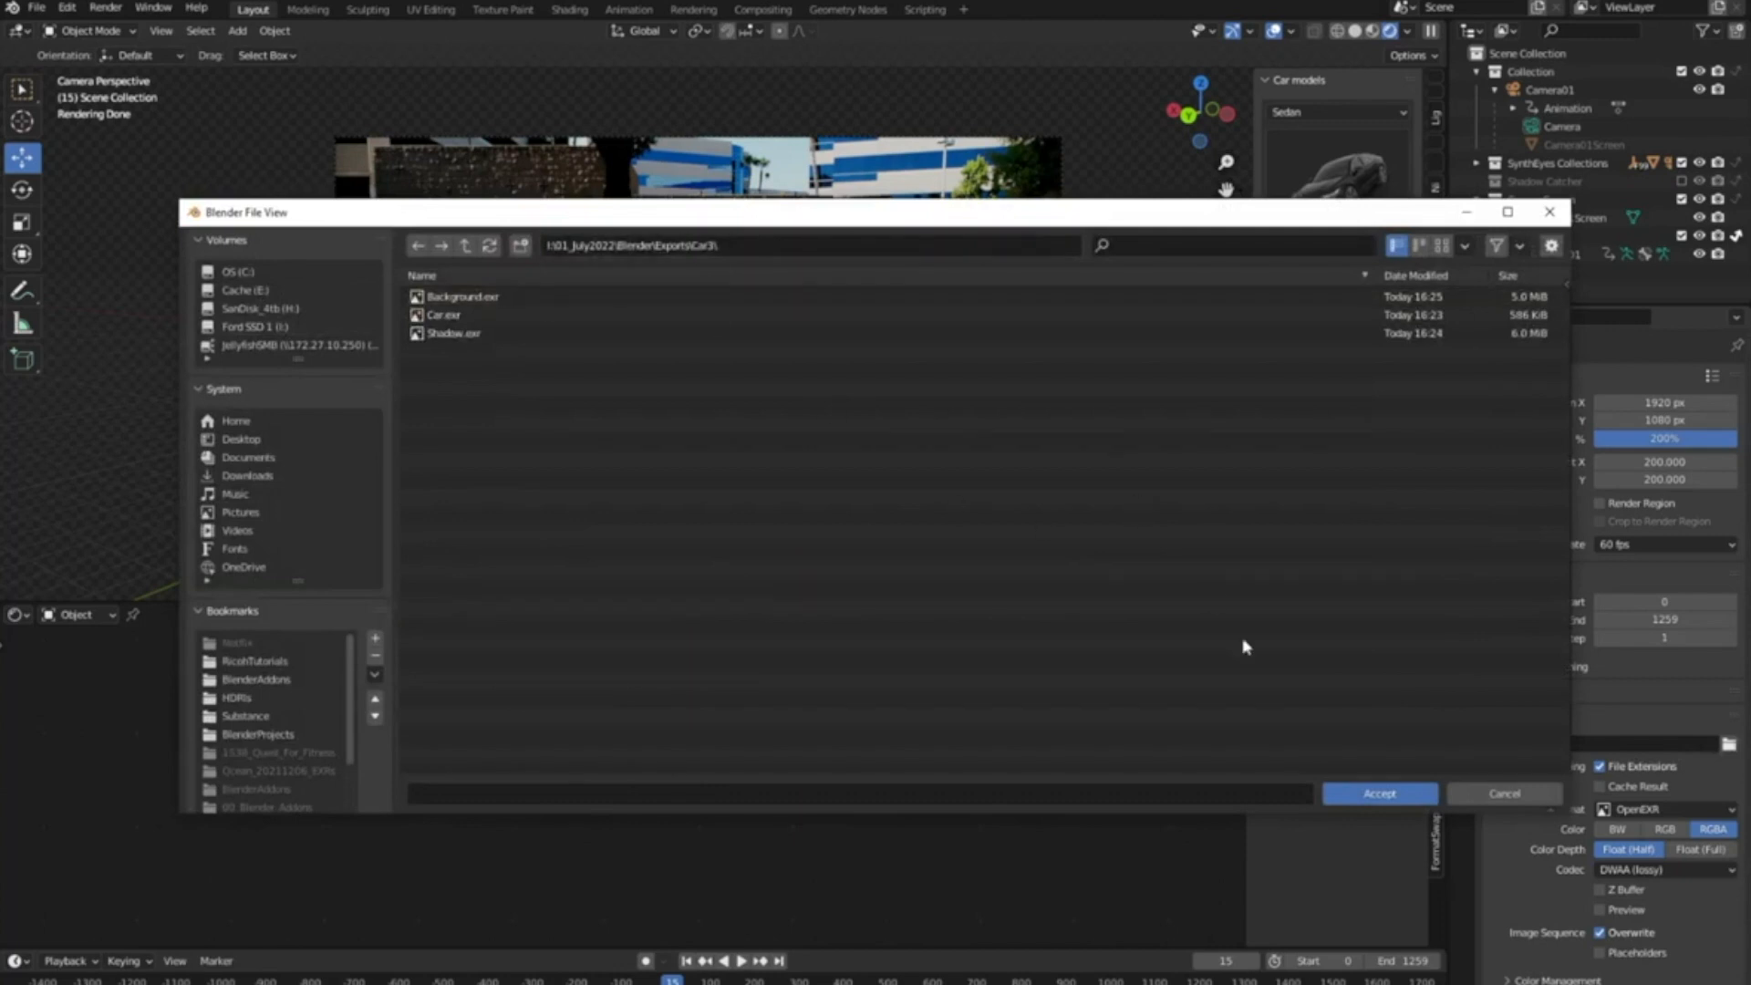
{"action": "left_click", "coordinate": [1353, 789]}
{"action": "left_click", "coordinate": [1728, 744]}
{"action": "double_click", "coordinate": [462, 290]}
{"action": "left_click", "coordinate": [1380, 793]}
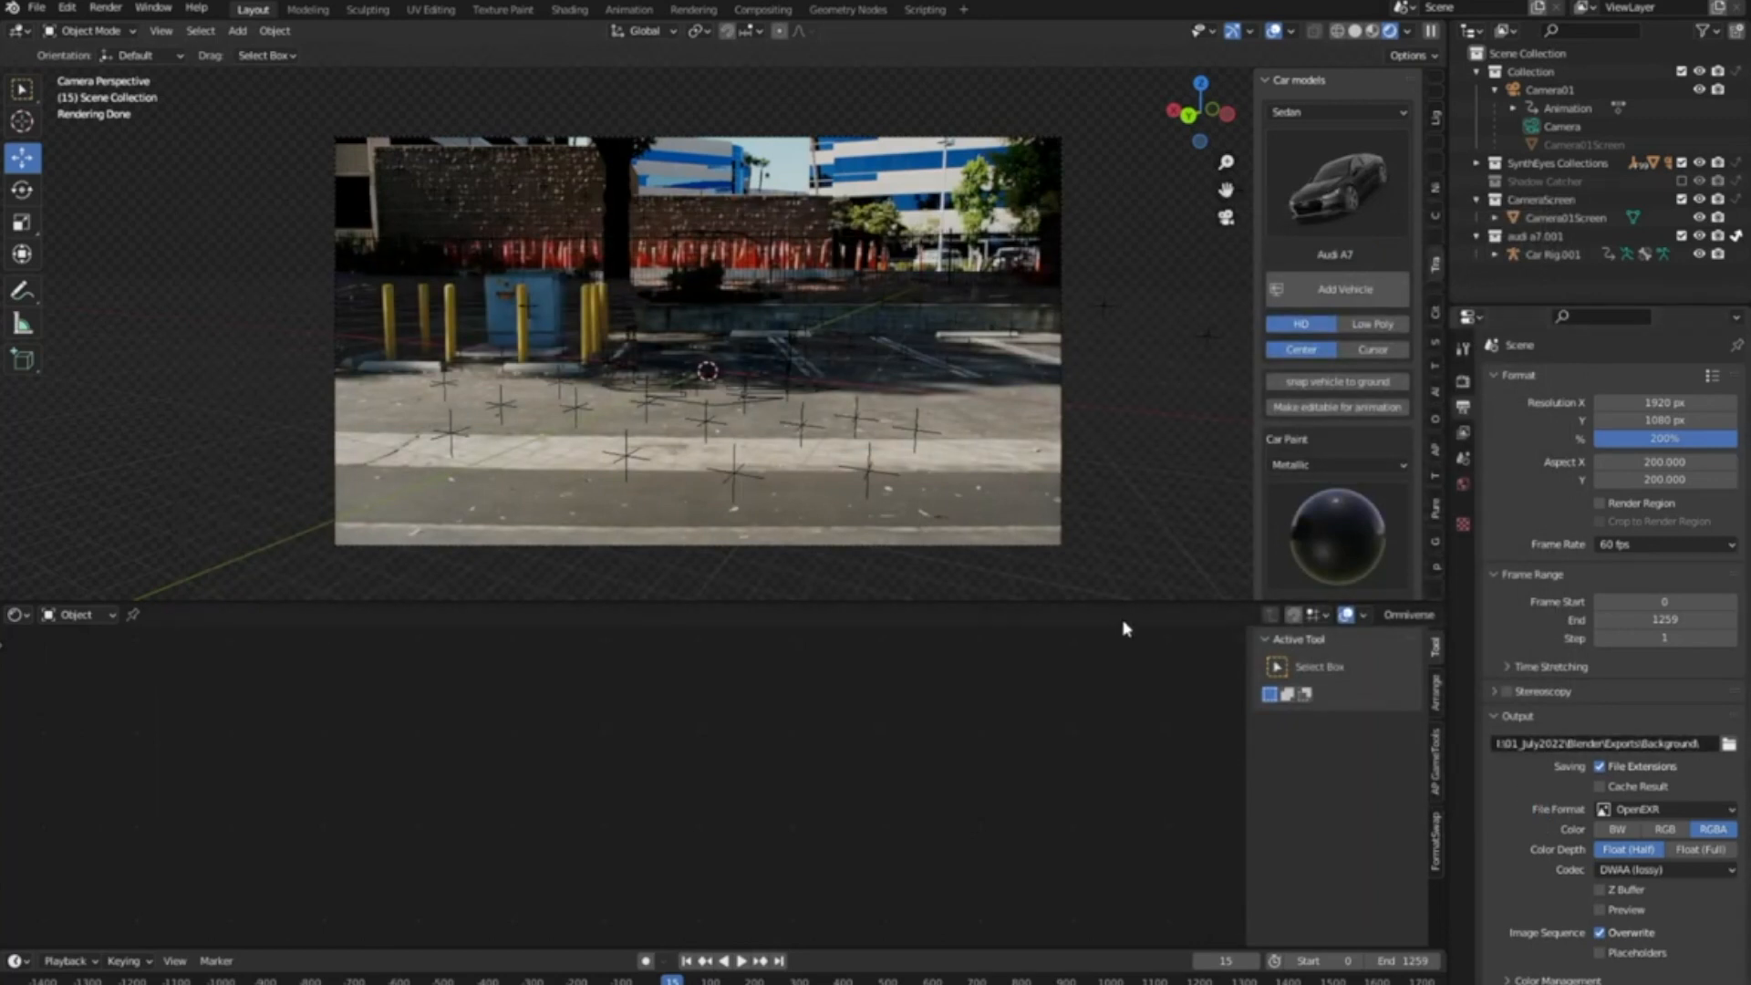
{"action": "left_click", "coordinate": [105, 7]}
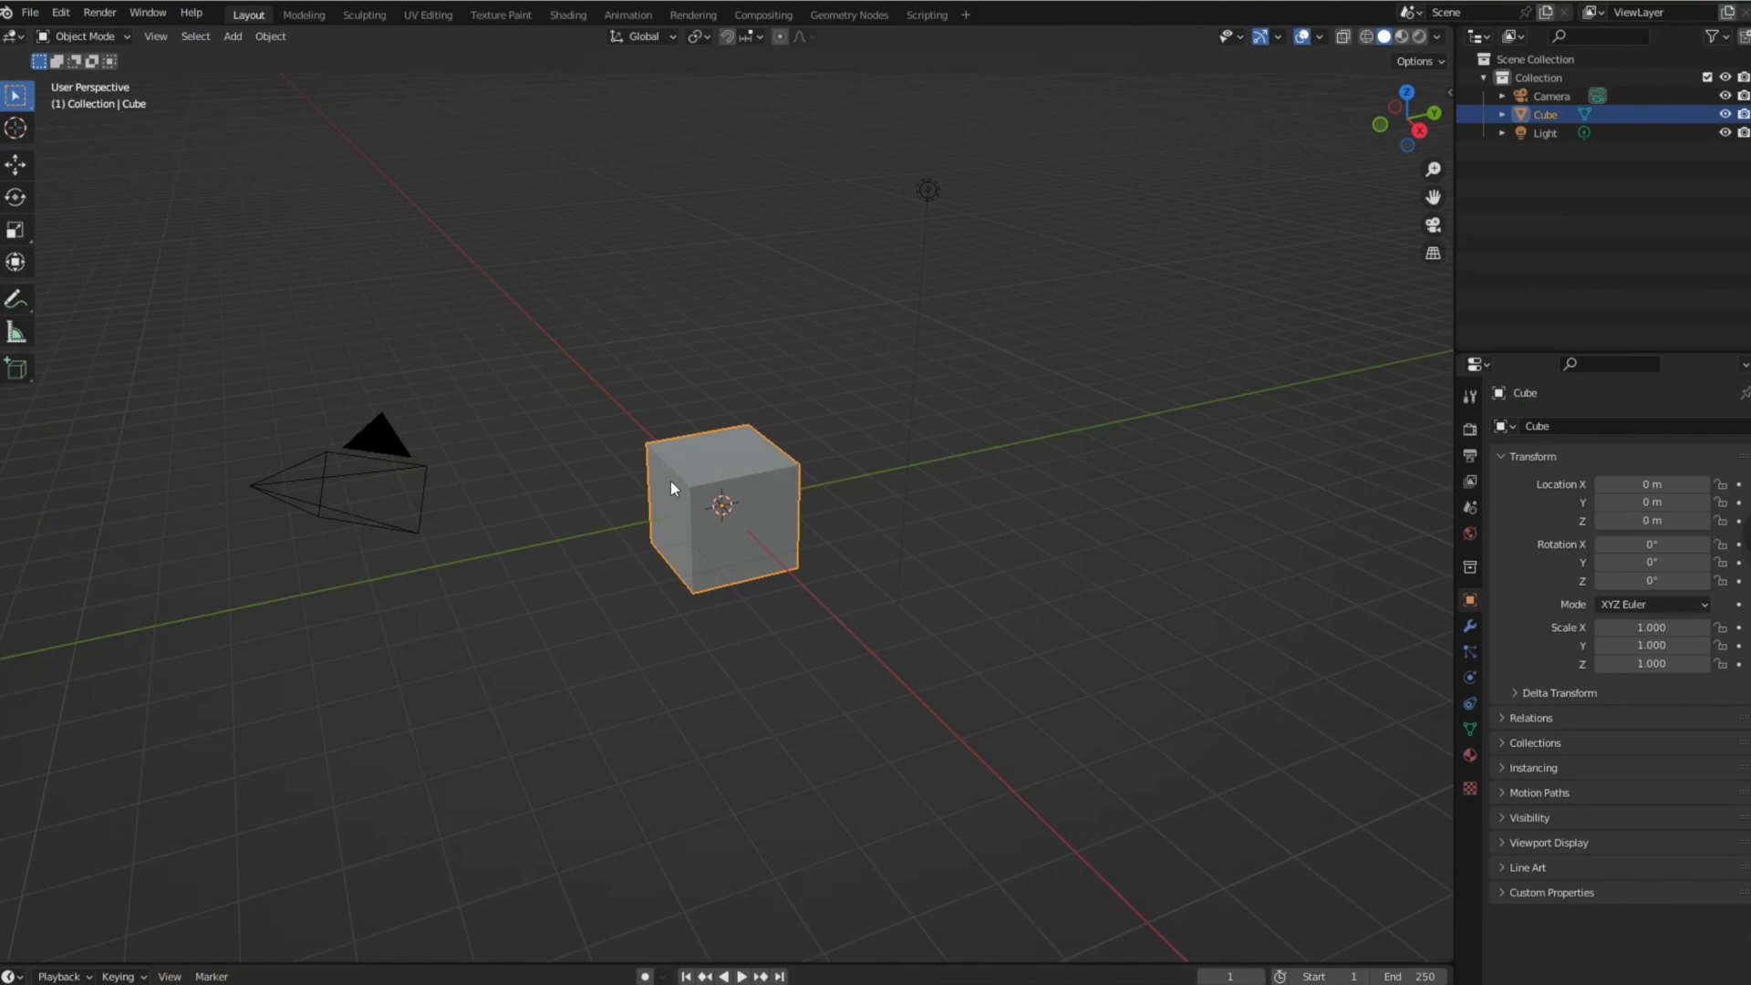
Switch the new default scene to the Compositing workspace and enable Use Nodes
{"action": "left_click", "coordinate": [772, 16]}
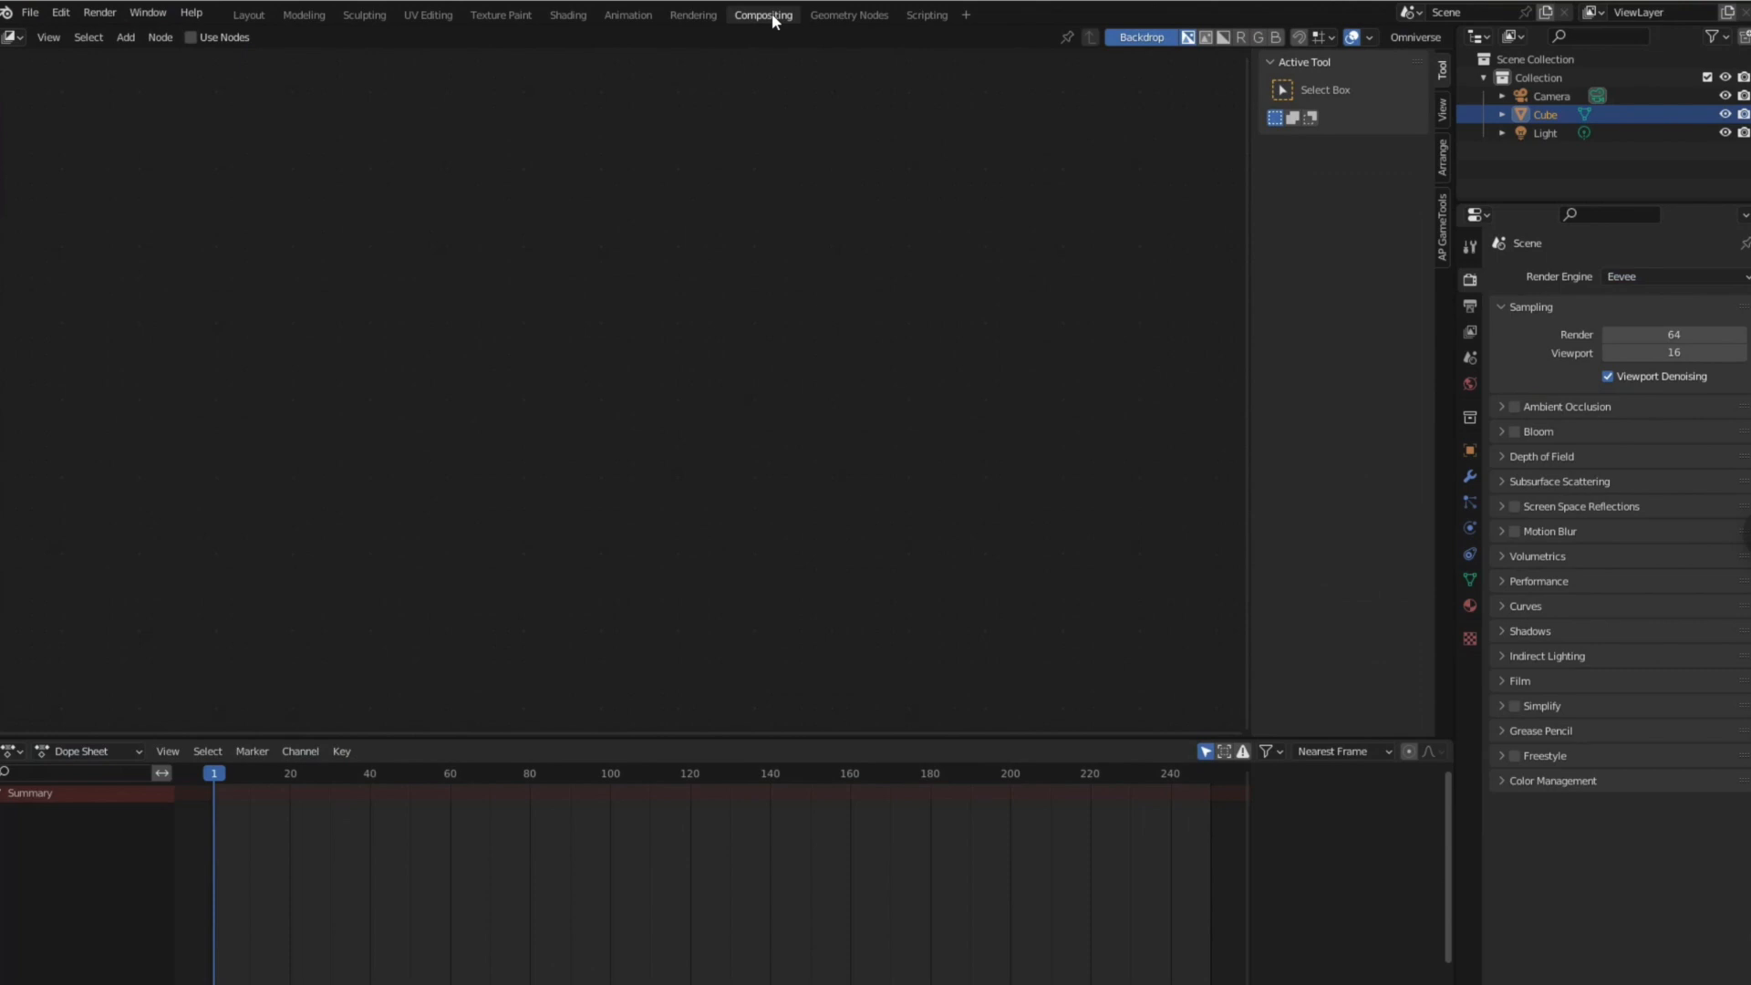
{"action": "left_click", "coordinate": [191, 38]}
{"action": "left_click", "coordinate": [839, 513]}
Delete the Render Layers node and move the Composite node farther right
{"action": "left_click", "coordinate": [540, 316]}
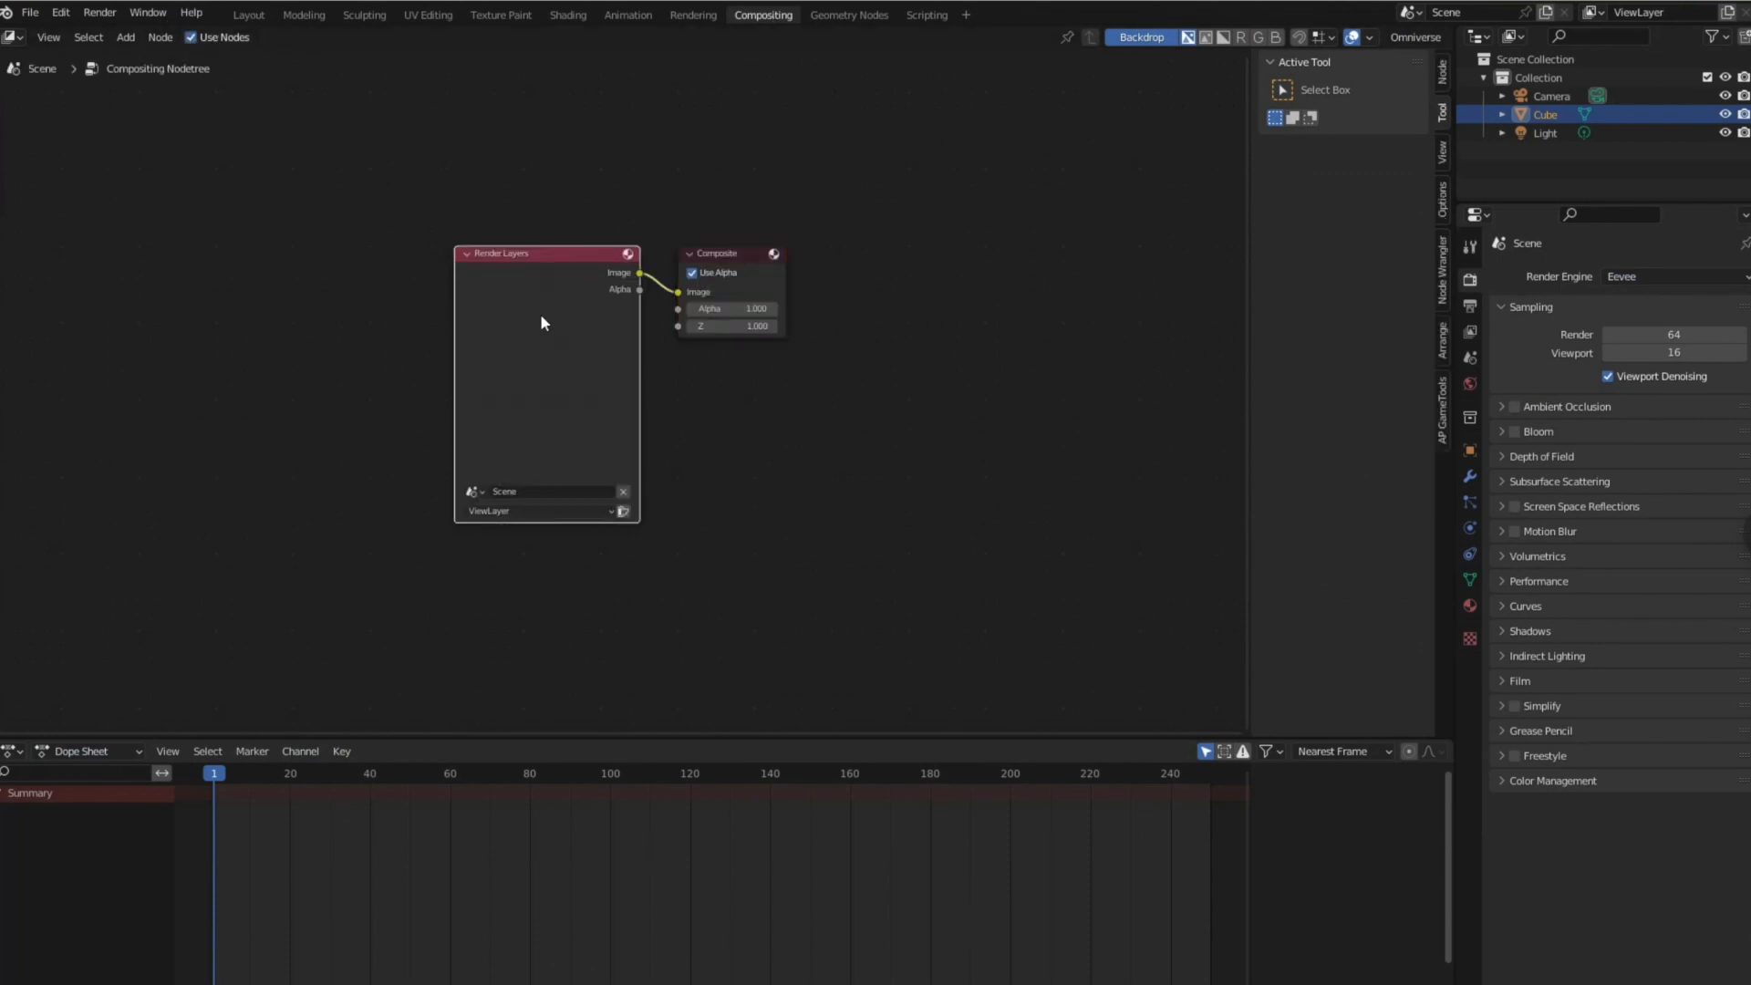
{"action": "key", "text": "x"}
{"action": "left_click_drag", "start_coordinate": [720, 254], "coordinate": [841, 258]}
{"action": "left_click", "coordinate": [583, 297]}
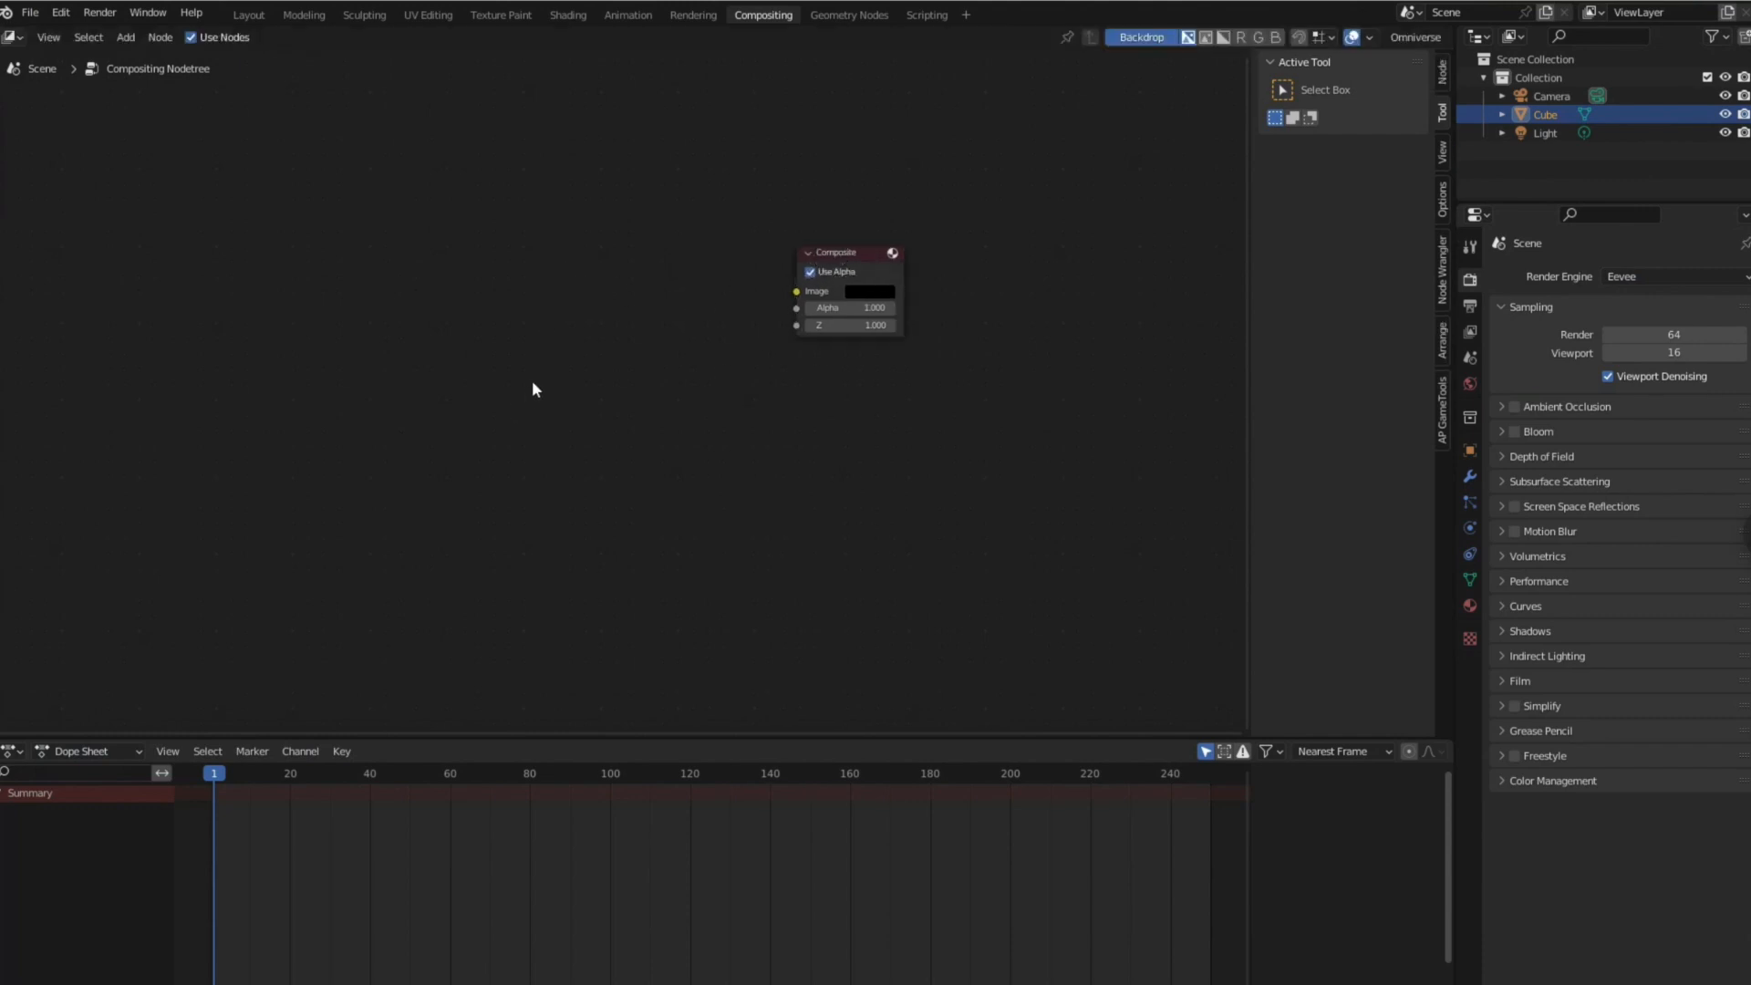
Add an Image node to the compositing tree, placed to the left of the Composite node
{"action": "key", "text": "shift+a"}
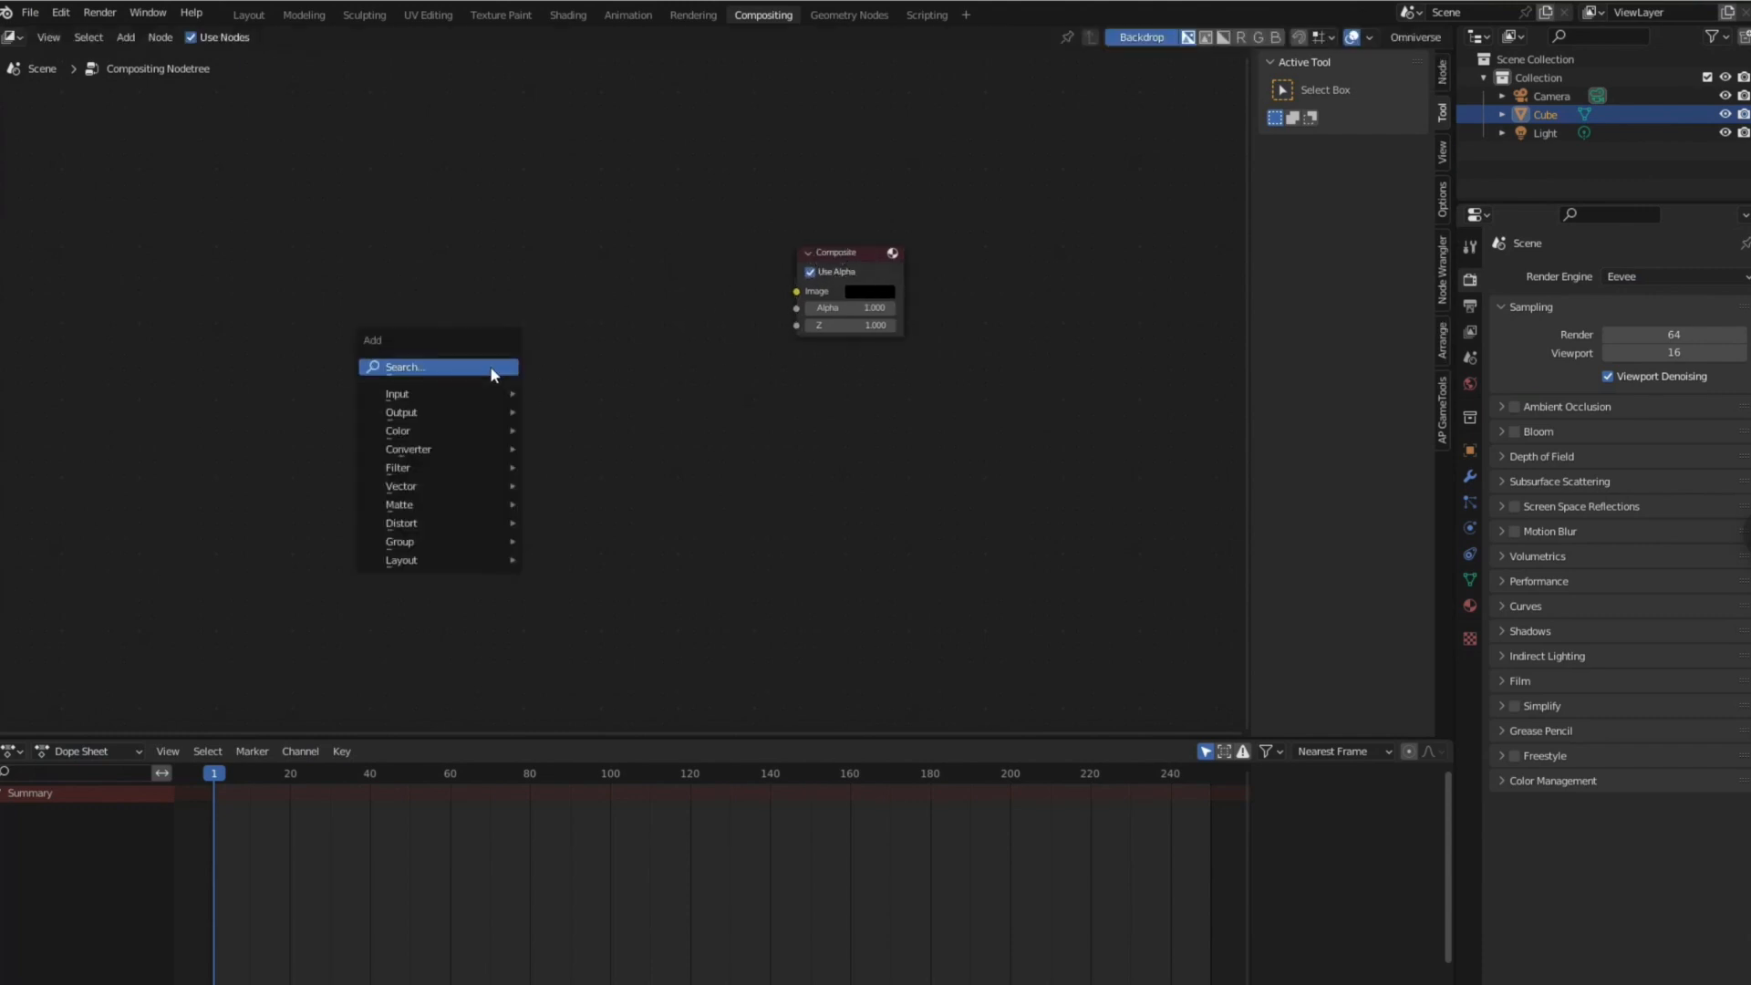
{"action": "left_click", "coordinate": [490, 368]}
{"action": "type", "text": "image"}
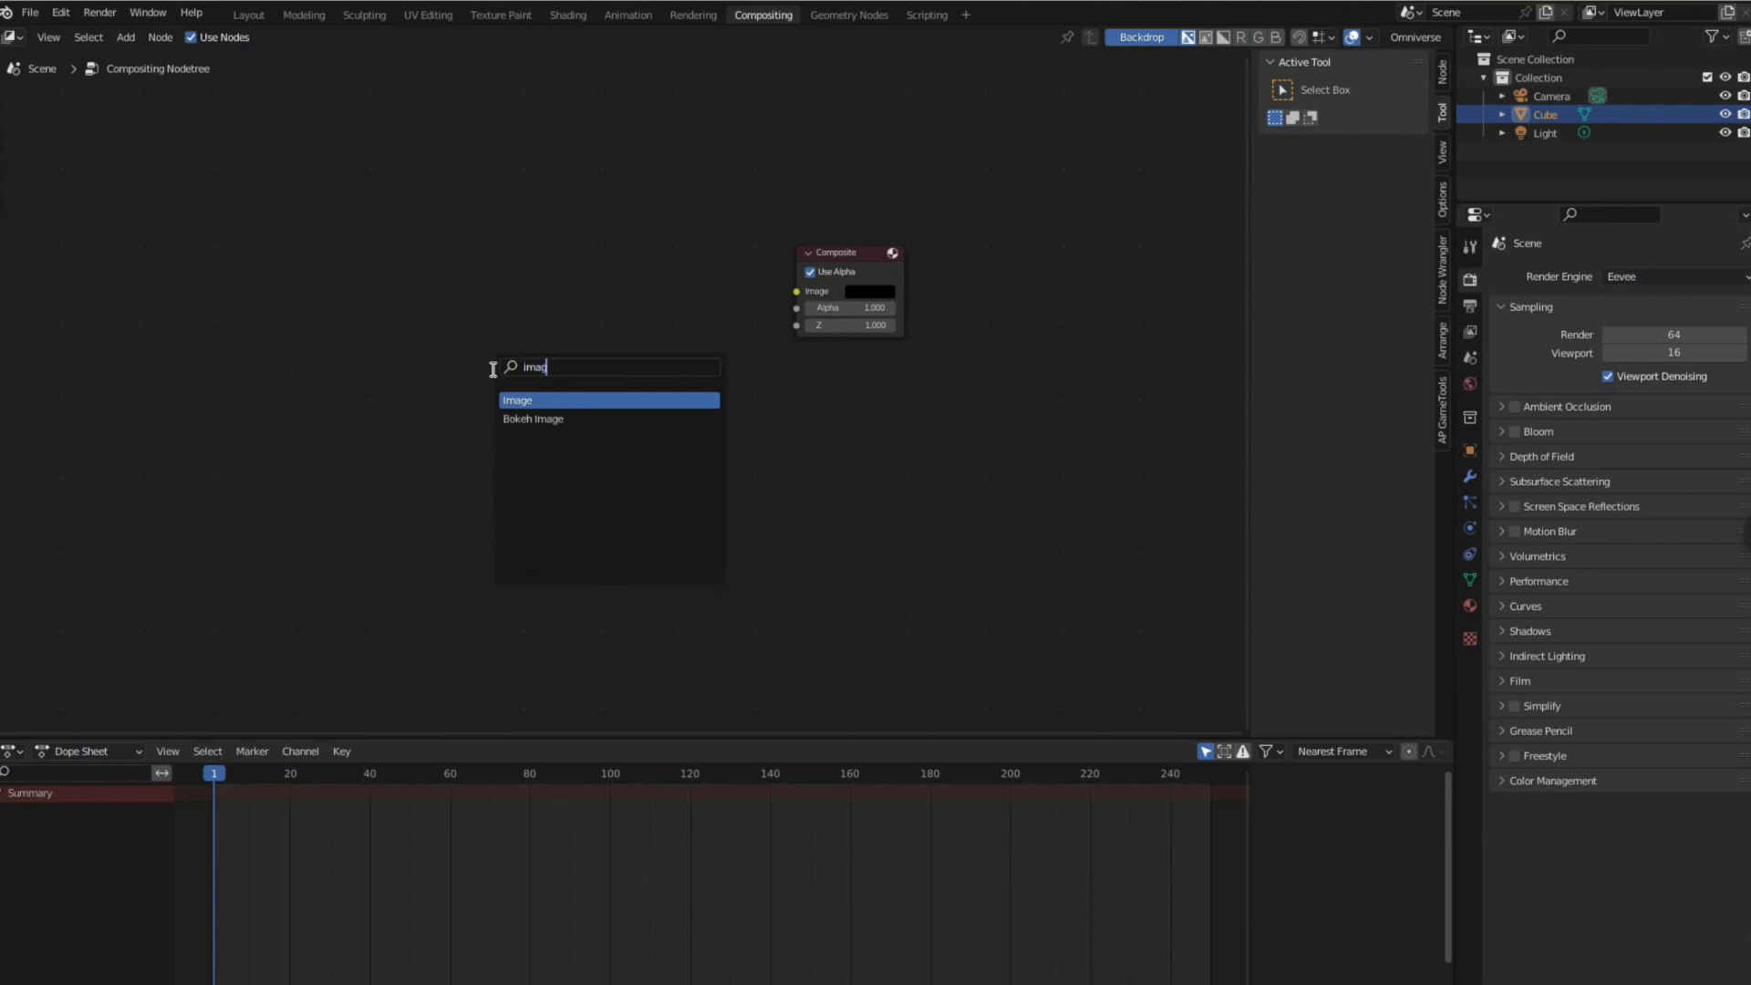
{"action": "key", "text": "Return"}
{"action": "left_click", "coordinate": [403, 259]}
Load Car_0000.exr from I:\01_July2022\Blender\Exports\Car4 into the Image node
{"action": "left_click", "coordinate": [470, 412]}
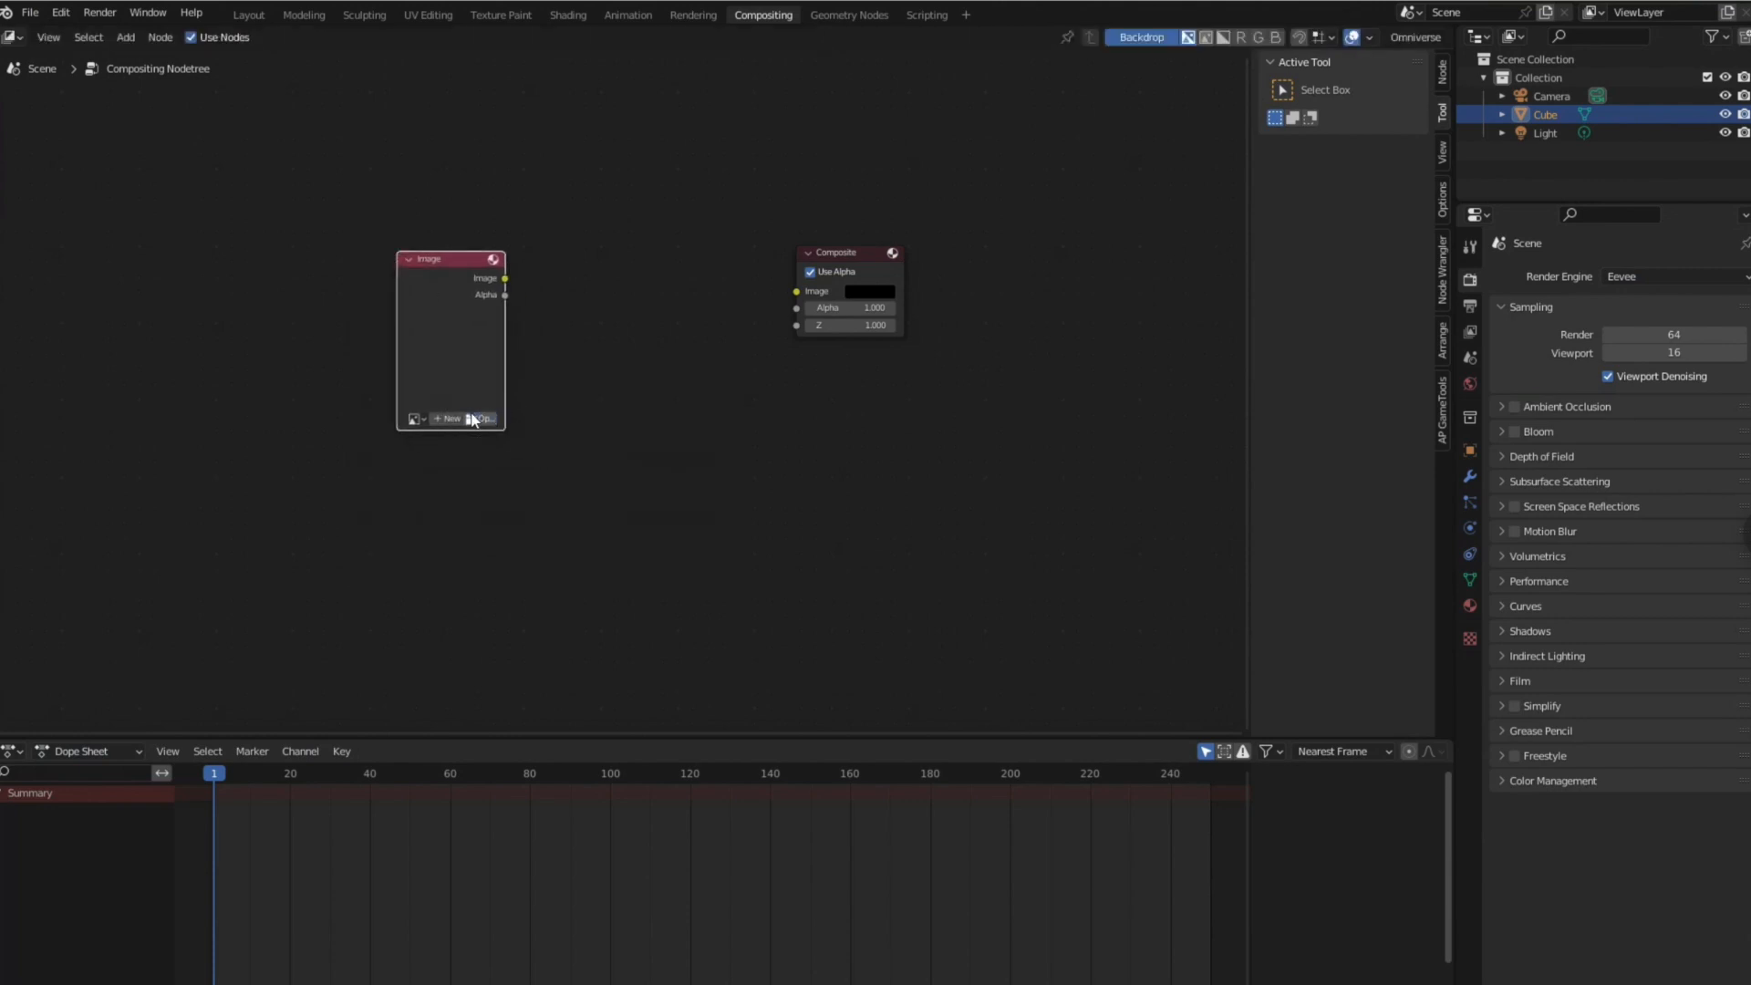
{"action": "left_click", "coordinate": [195, 260]}
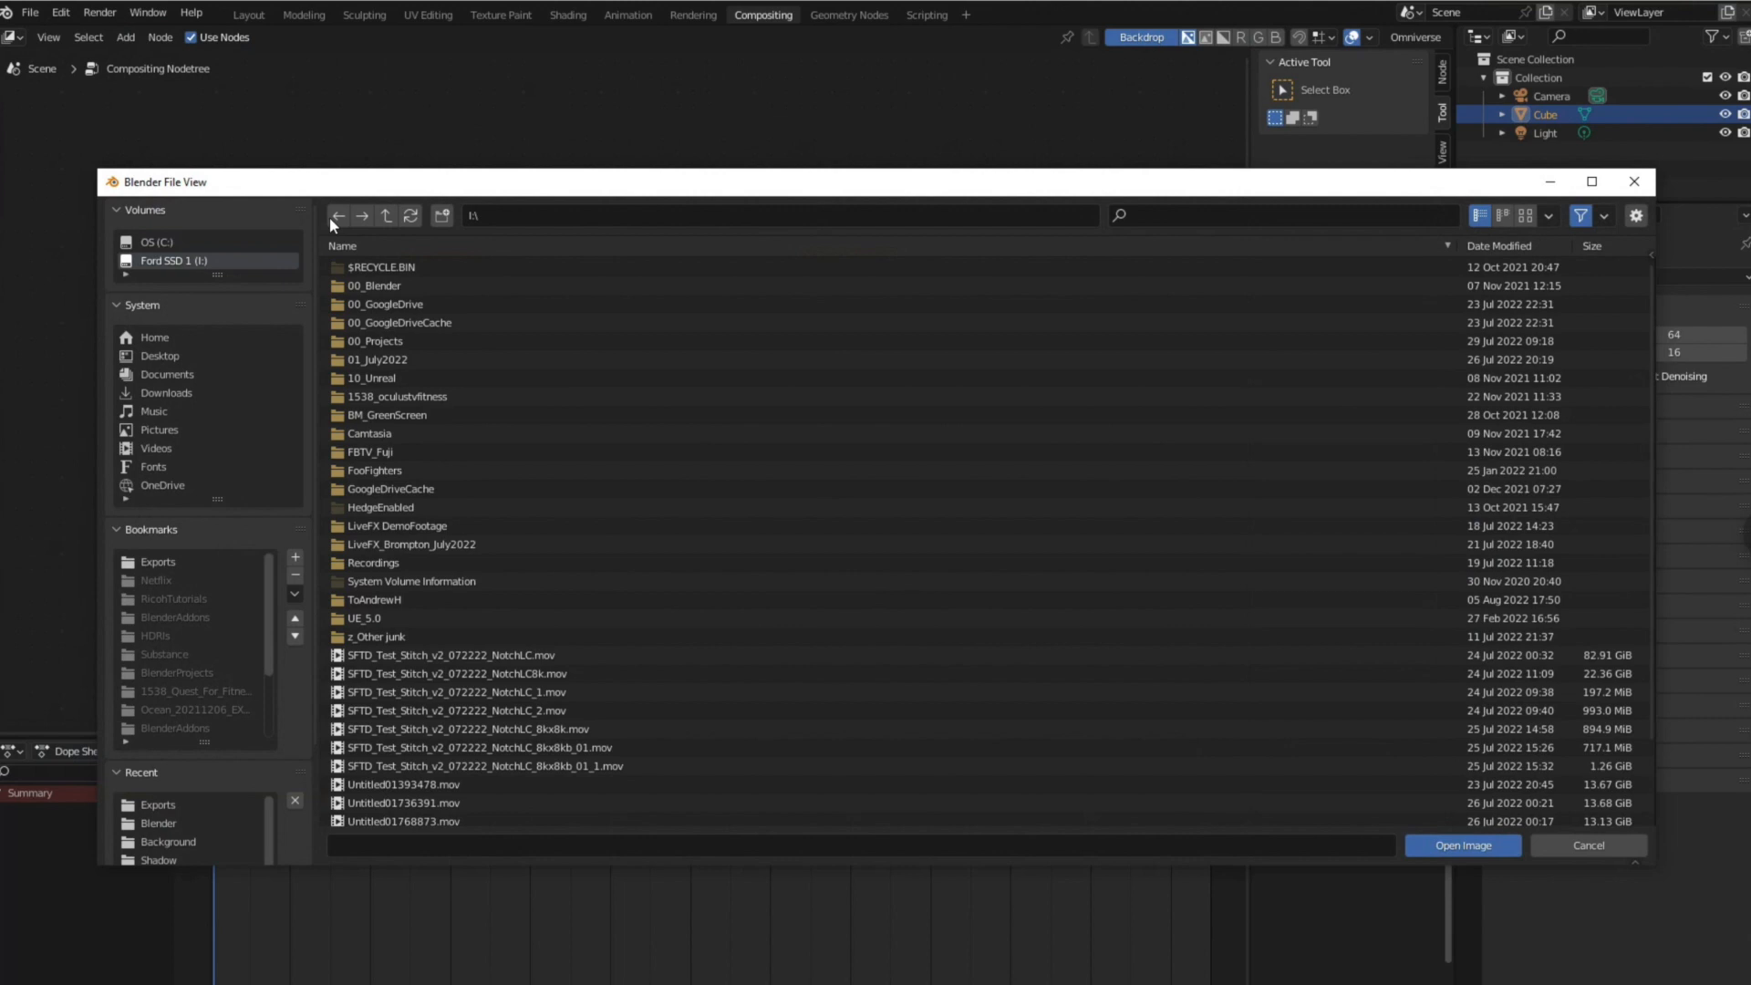
{"action": "double_click", "coordinate": [387, 359]}
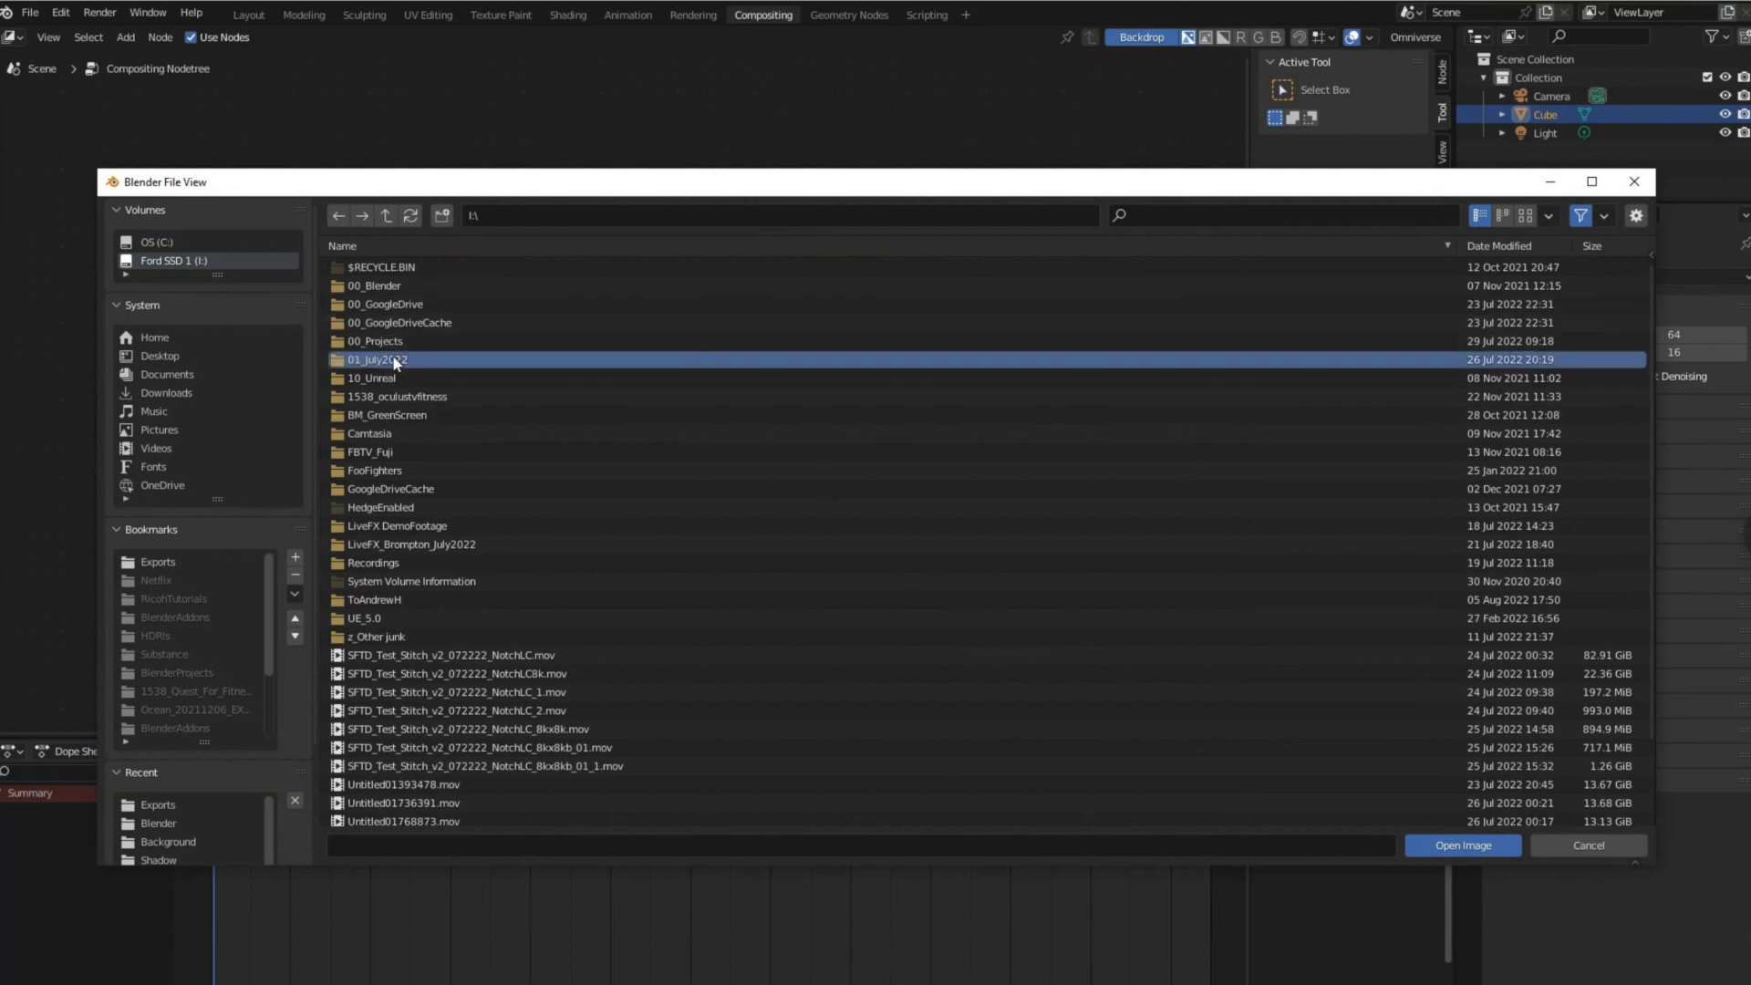
{"action": "double_click", "coordinate": [381, 285]}
{"action": "double_click", "coordinate": [369, 269]}
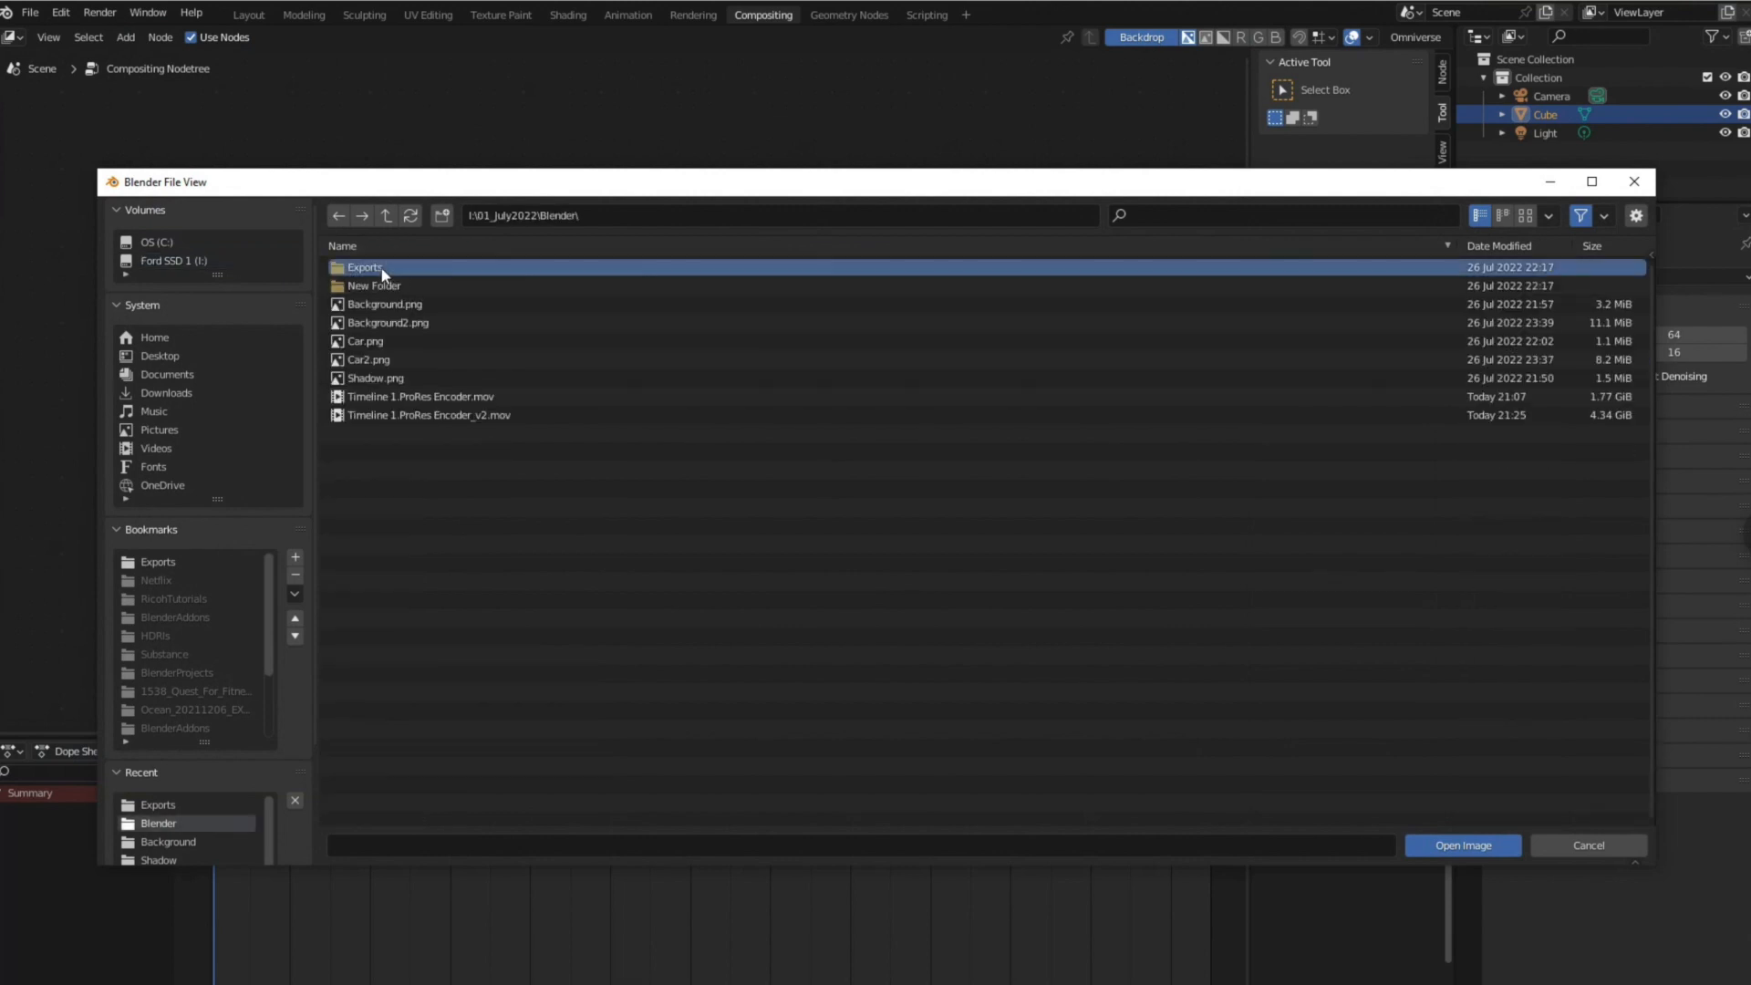
{"action": "double_click", "coordinate": [377, 359]}
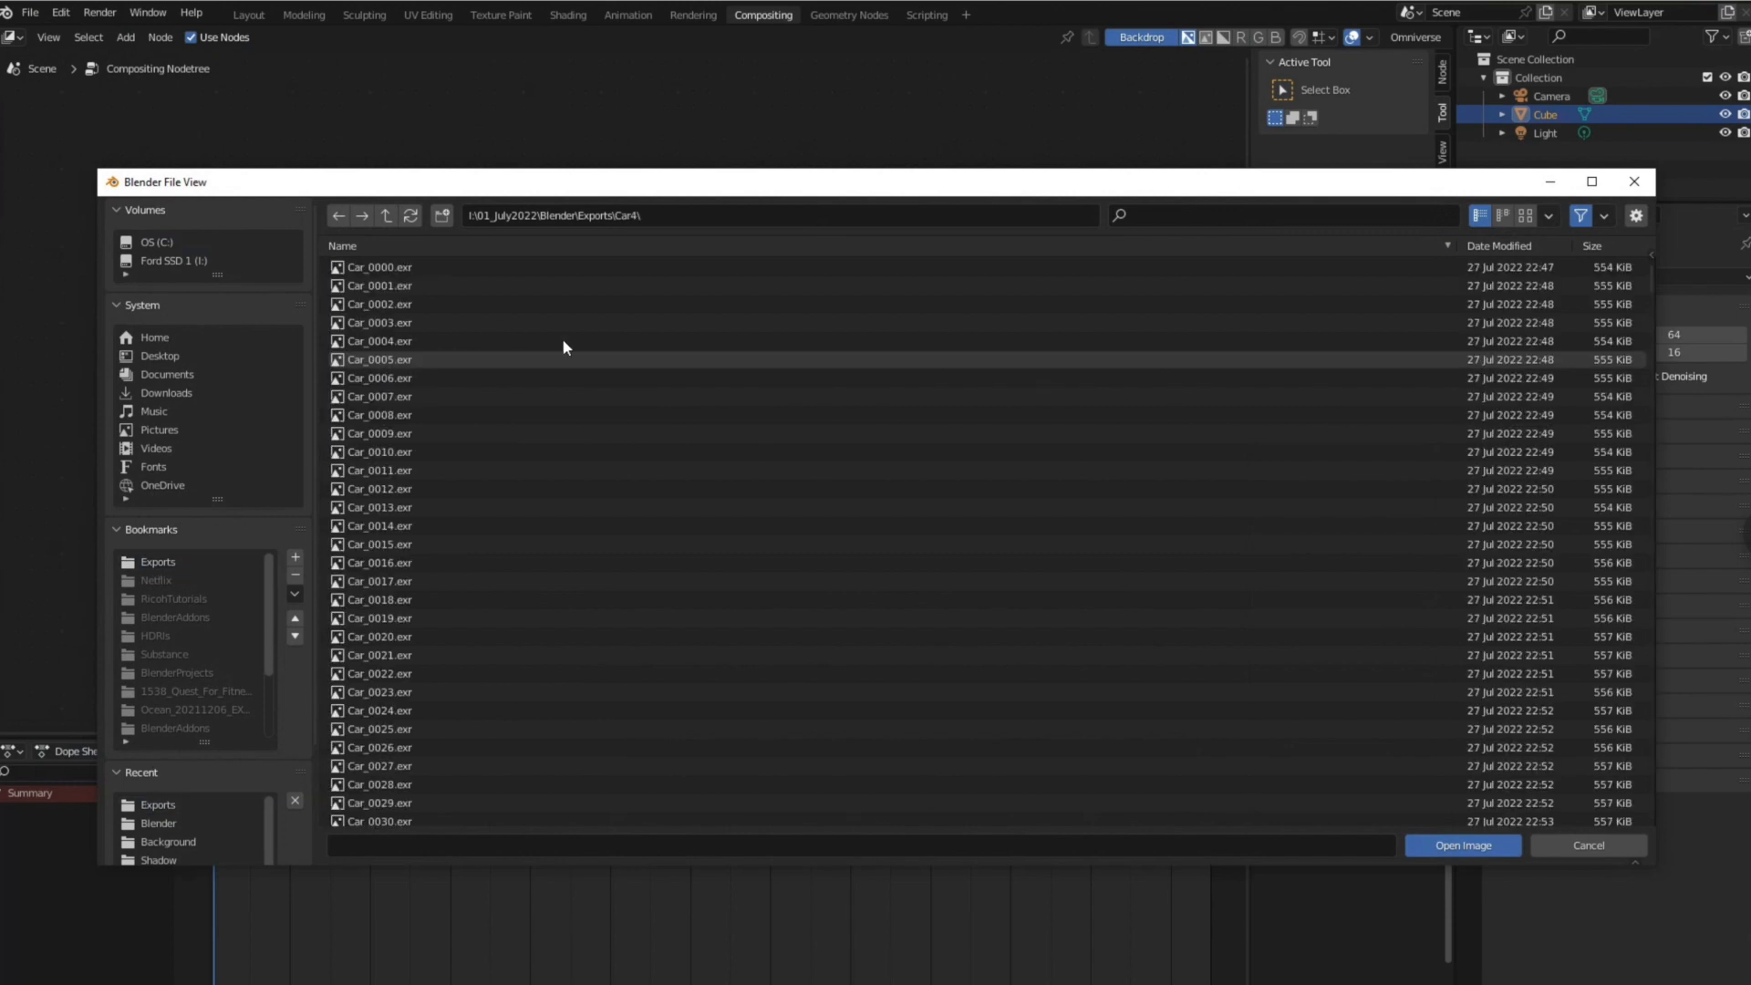
{"action": "left_click", "coordinate": [421, 267]}
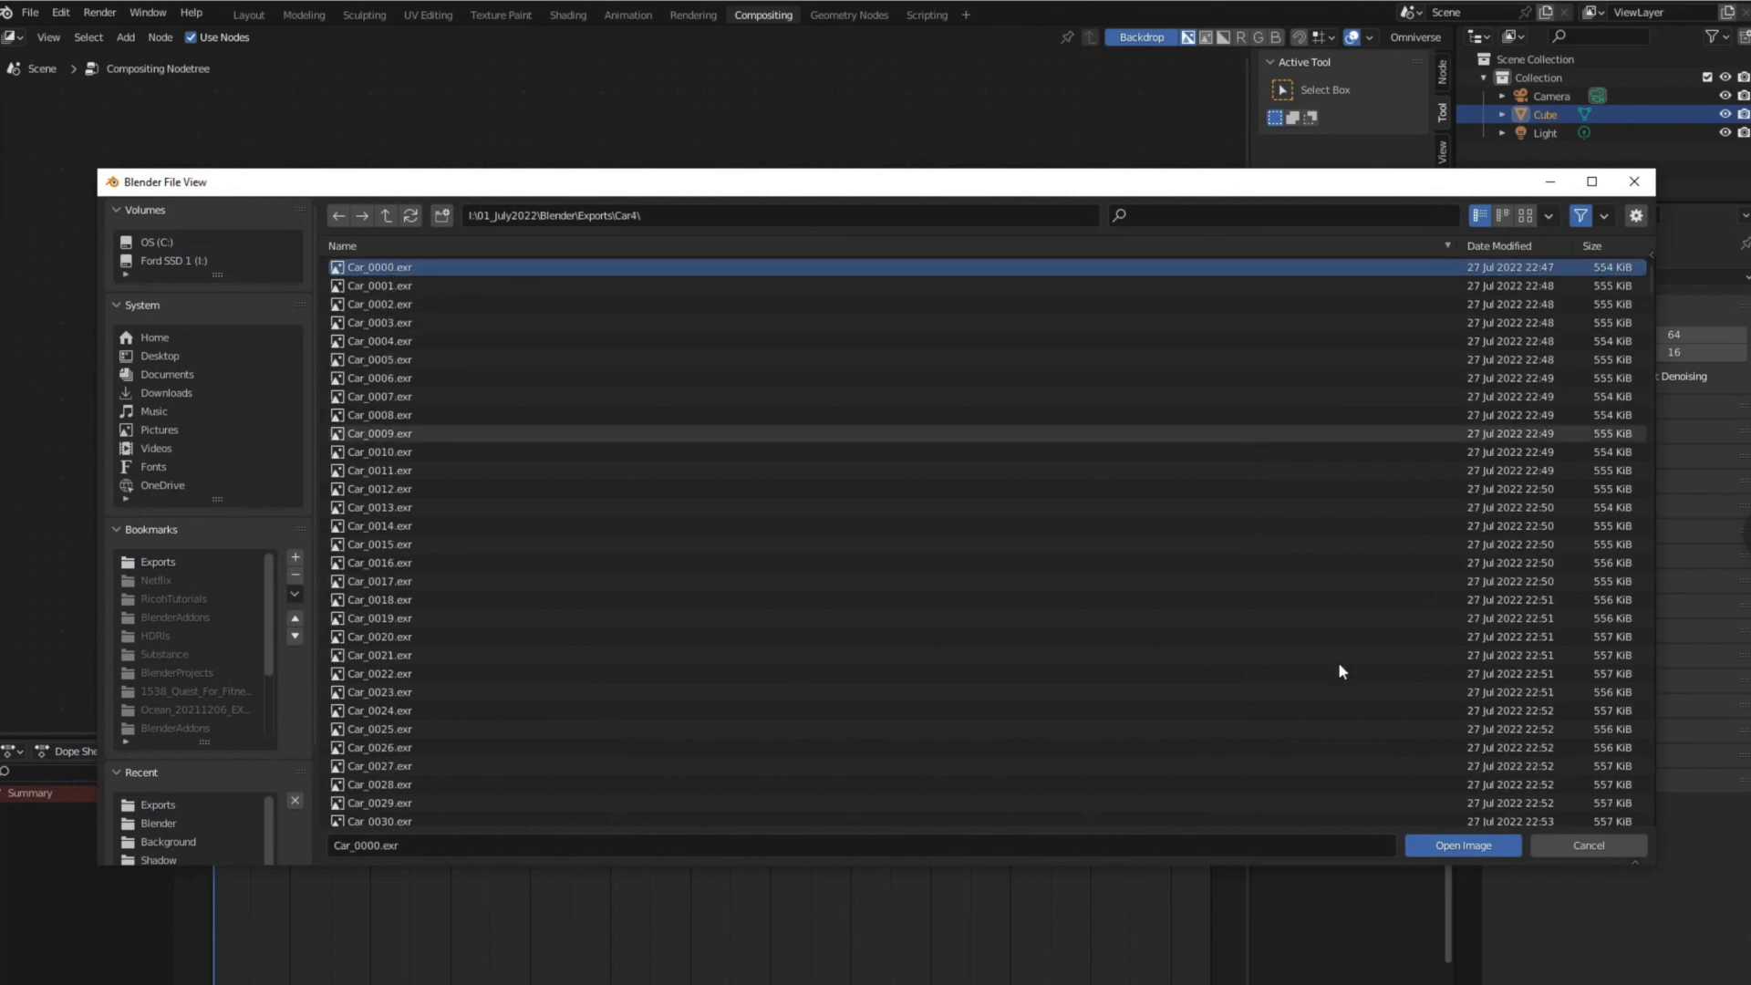
{"action": "left_click", "coordinate": [1463, 845]}
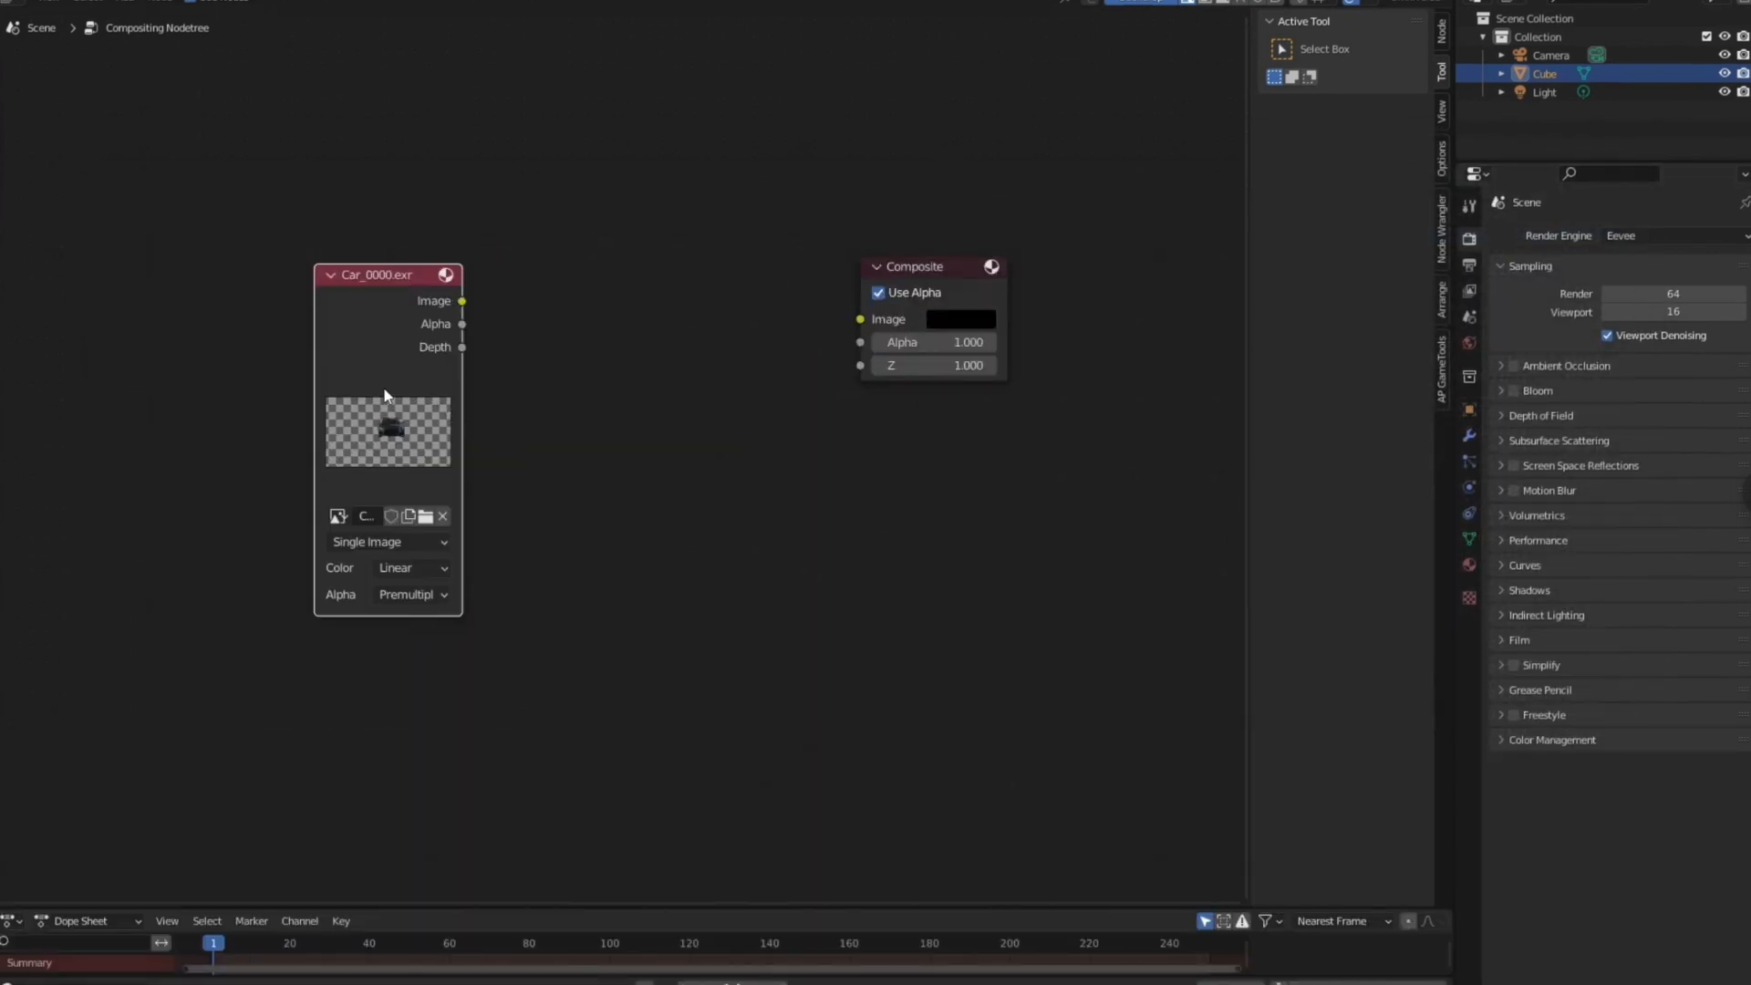
Switch the car image's source to Image Sequence and set its Frames to 100000
{"action": "left_click", "coordinate": [375, 546]}
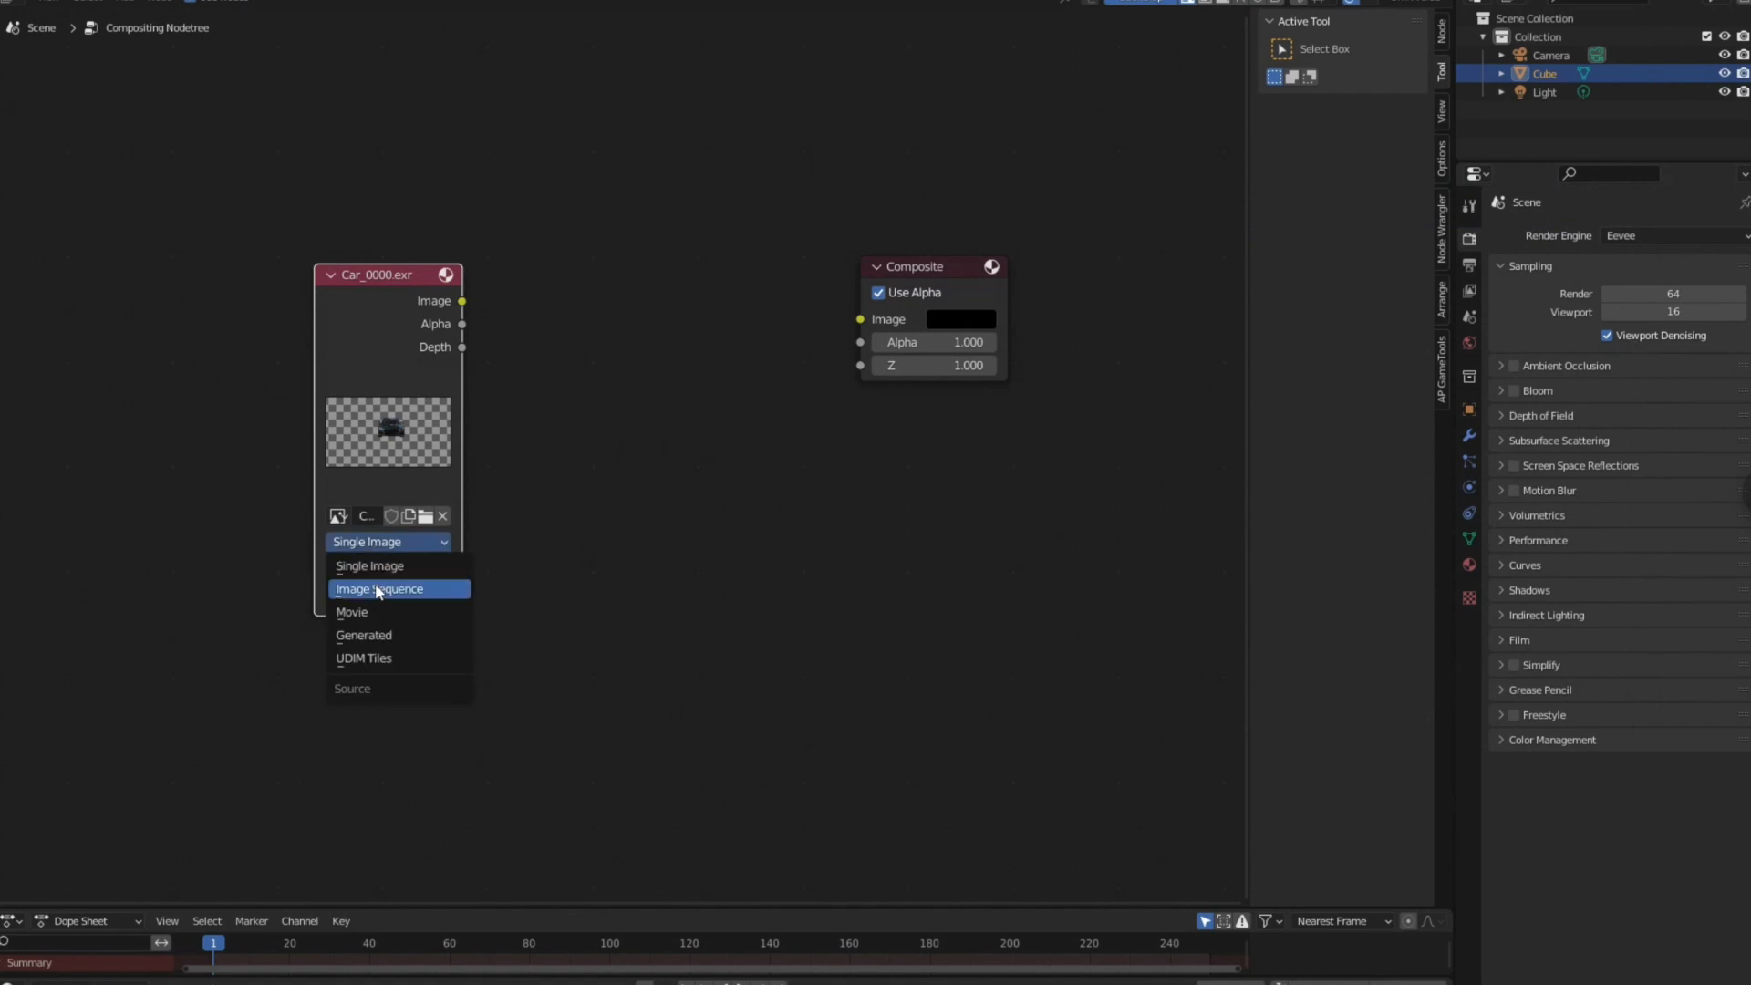
{"action": "left_click", "coordinate": [377, 588]}
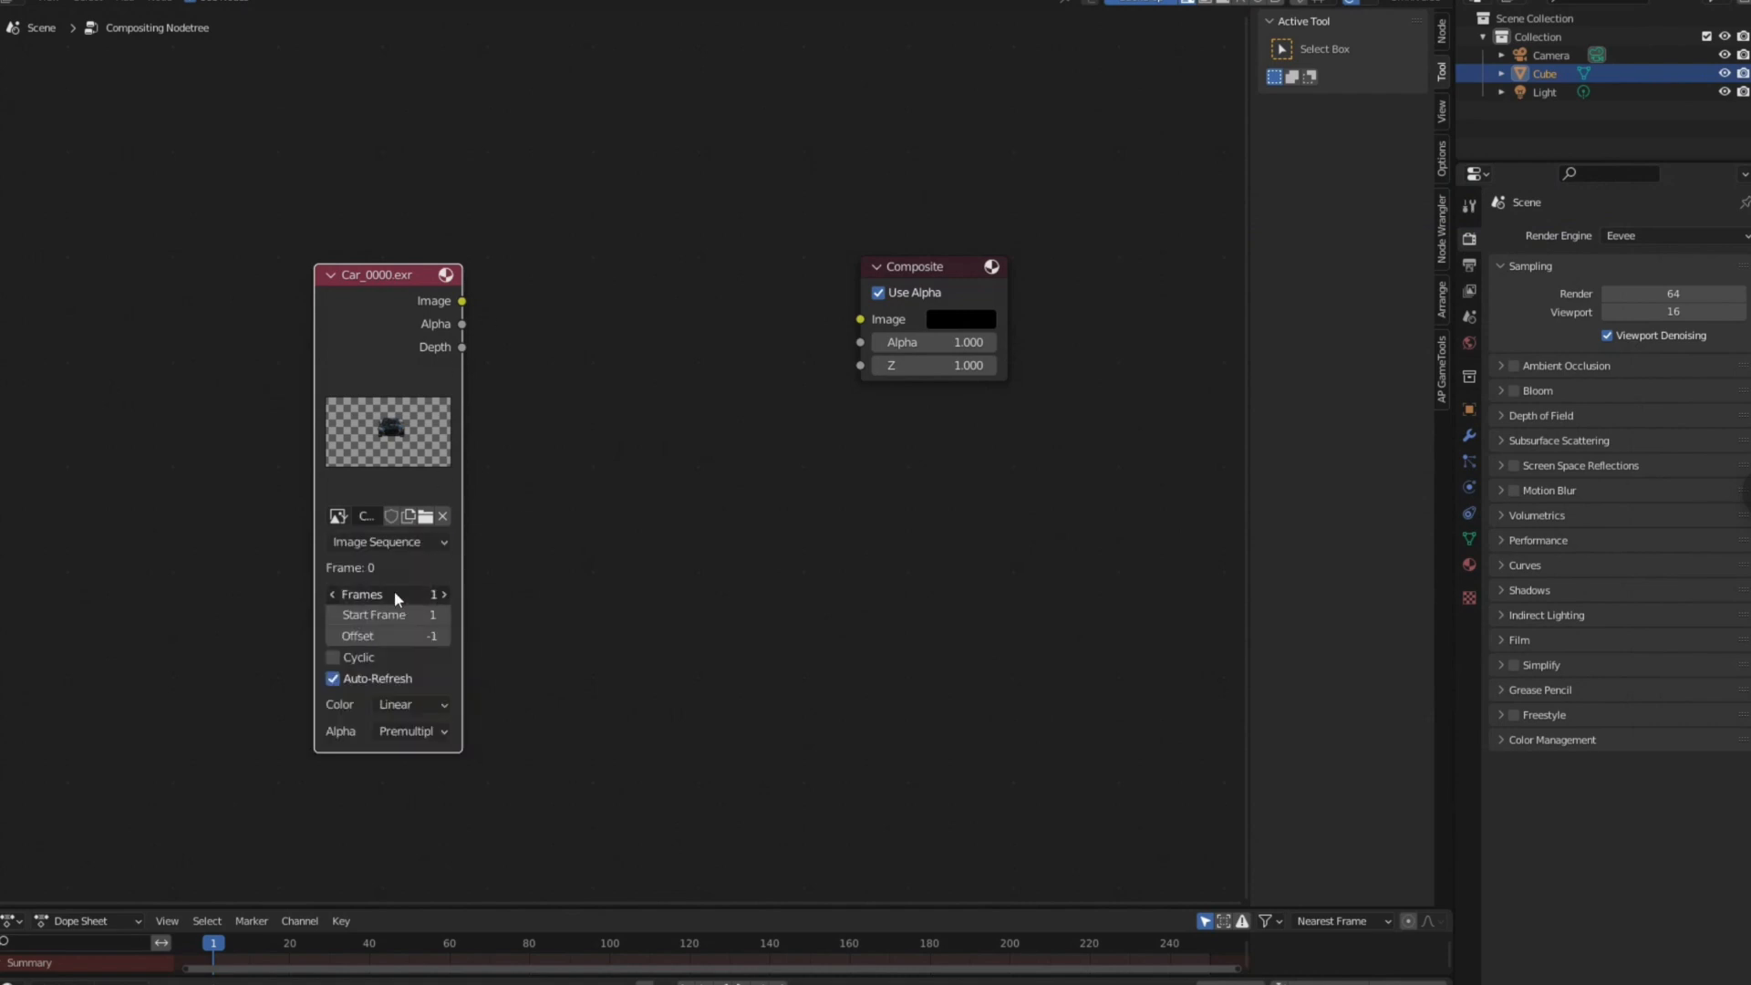
{"action": "type", "text": "100000"}
{"action": "key", "text": "Return"}
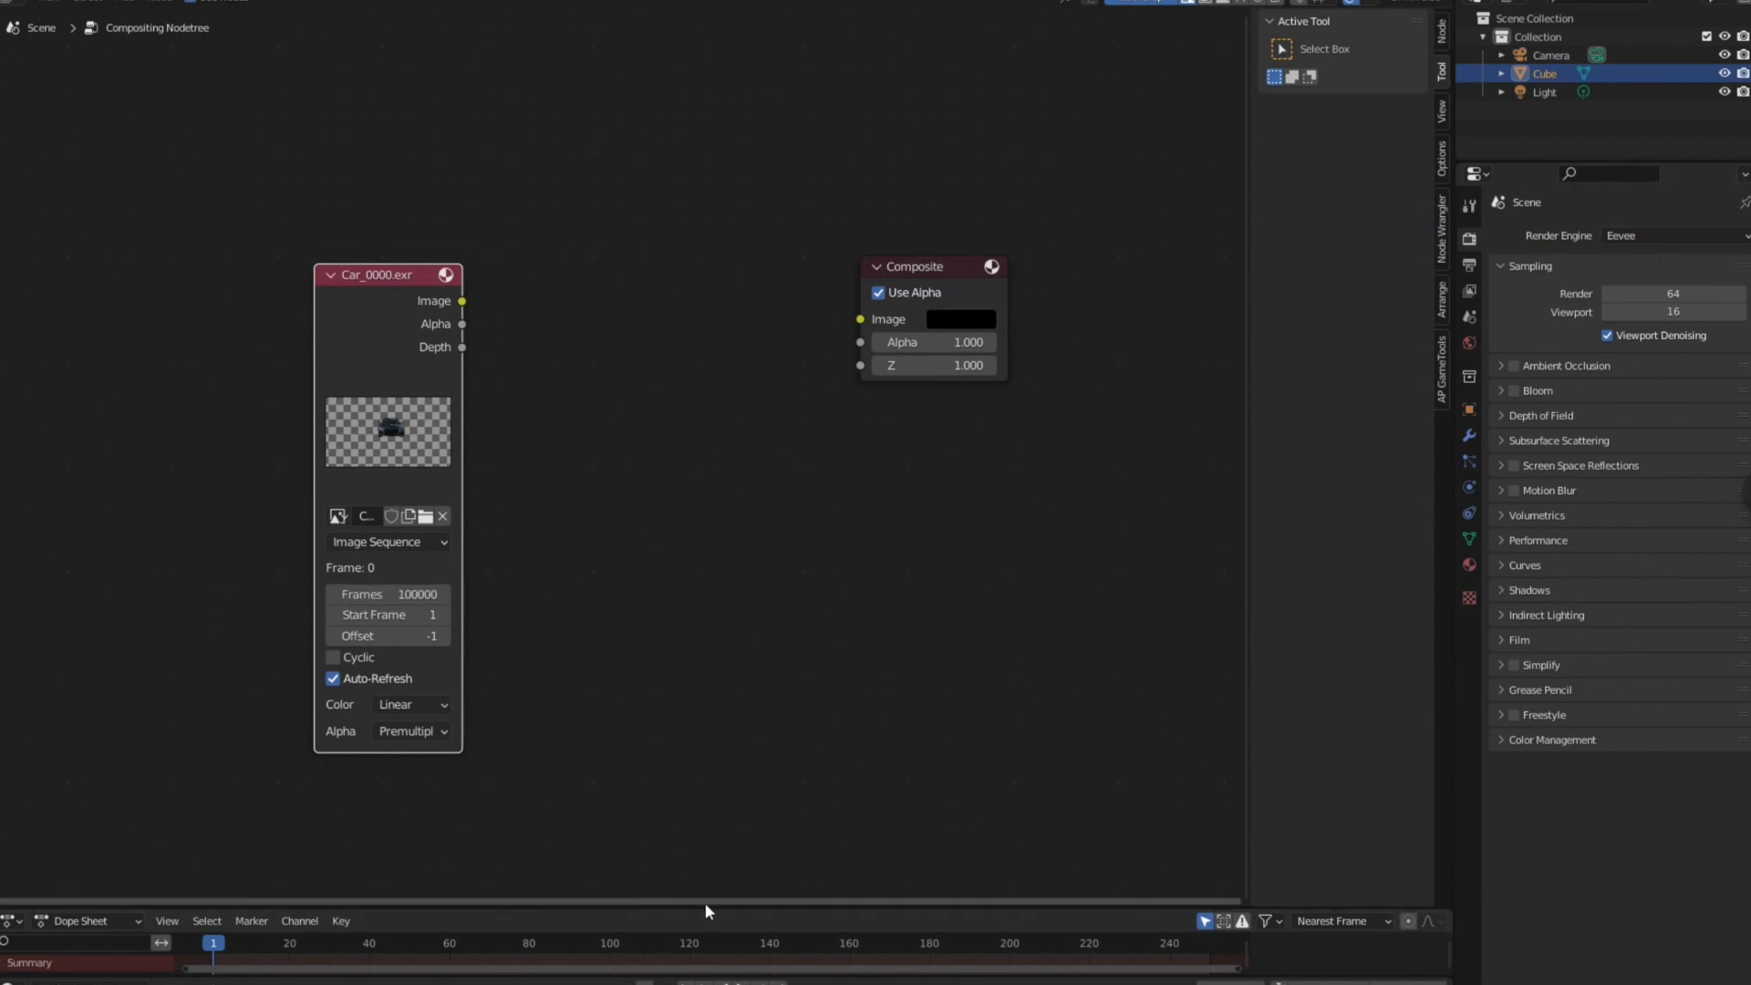
Enlarge the timeline area and raise the scene's end frame so the range covers the full car sequence
{"action": "left_click_drag", "start_coordinate": [699, 906], "coordinate": [711, 762]}
{"action": "scroll", "coordinate": [718, 840], "scroll_direction": "down", "scroll_amount": 4}
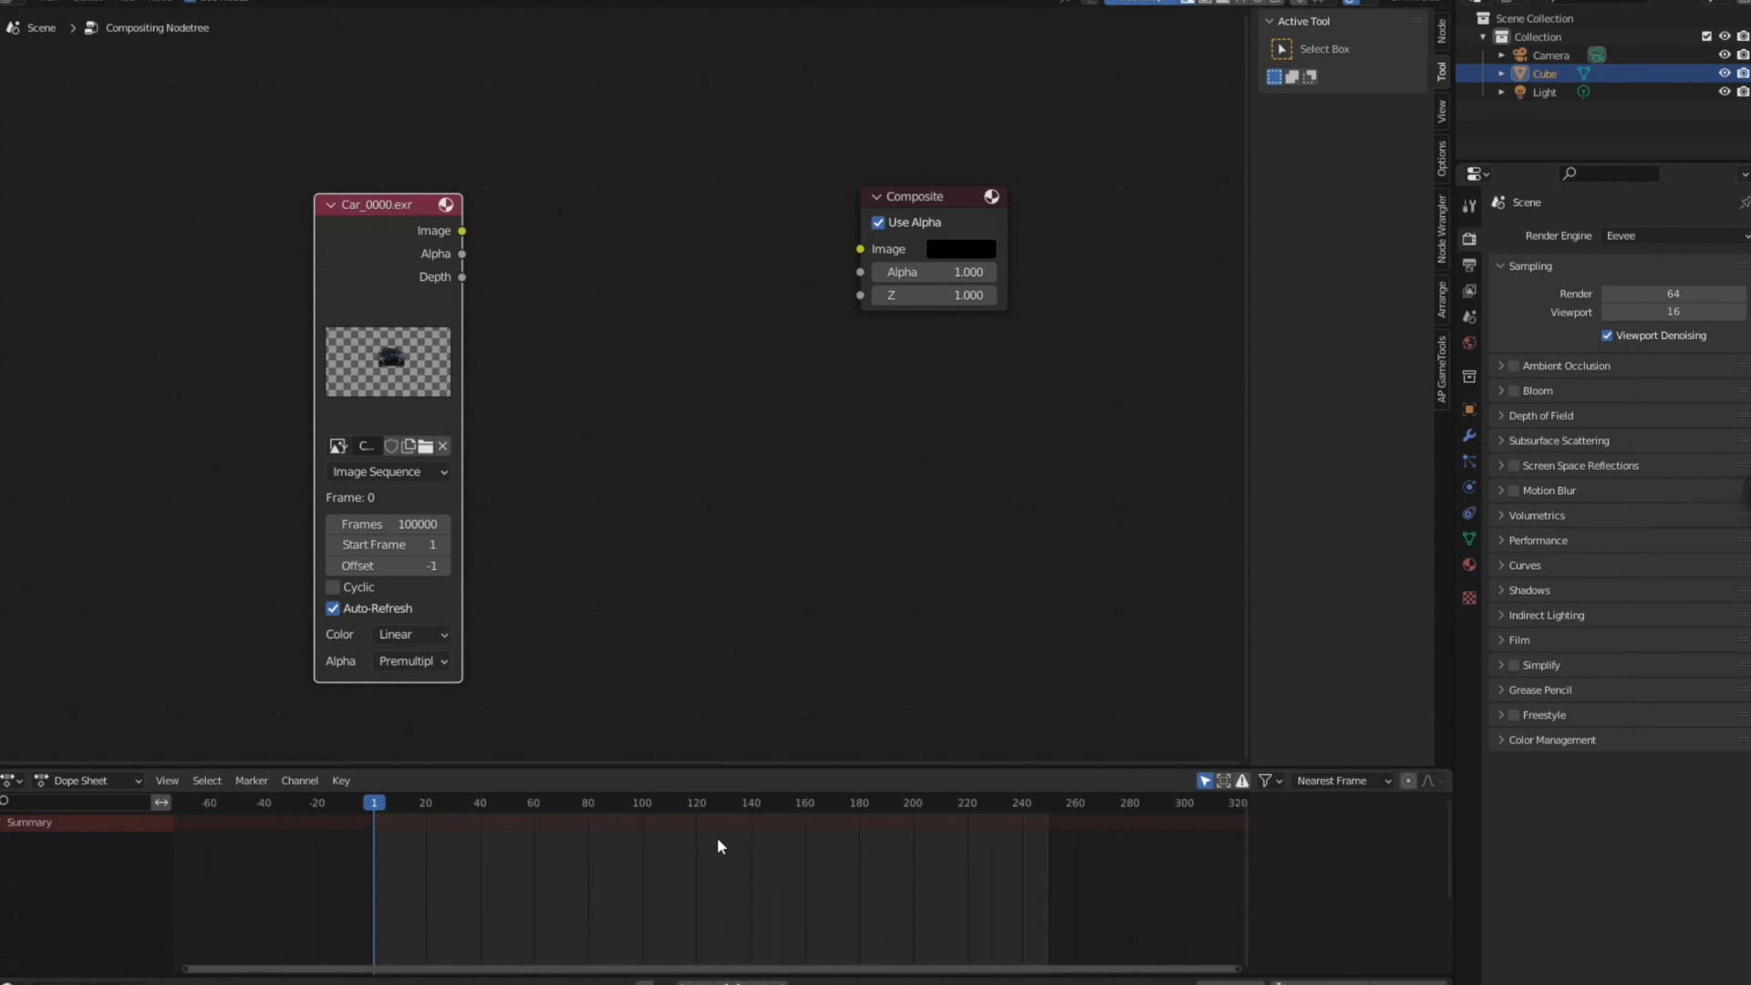
{"action": "left_click_drag", "start_coordinate": [1114, 803], "coordinate": [1565, 806]}
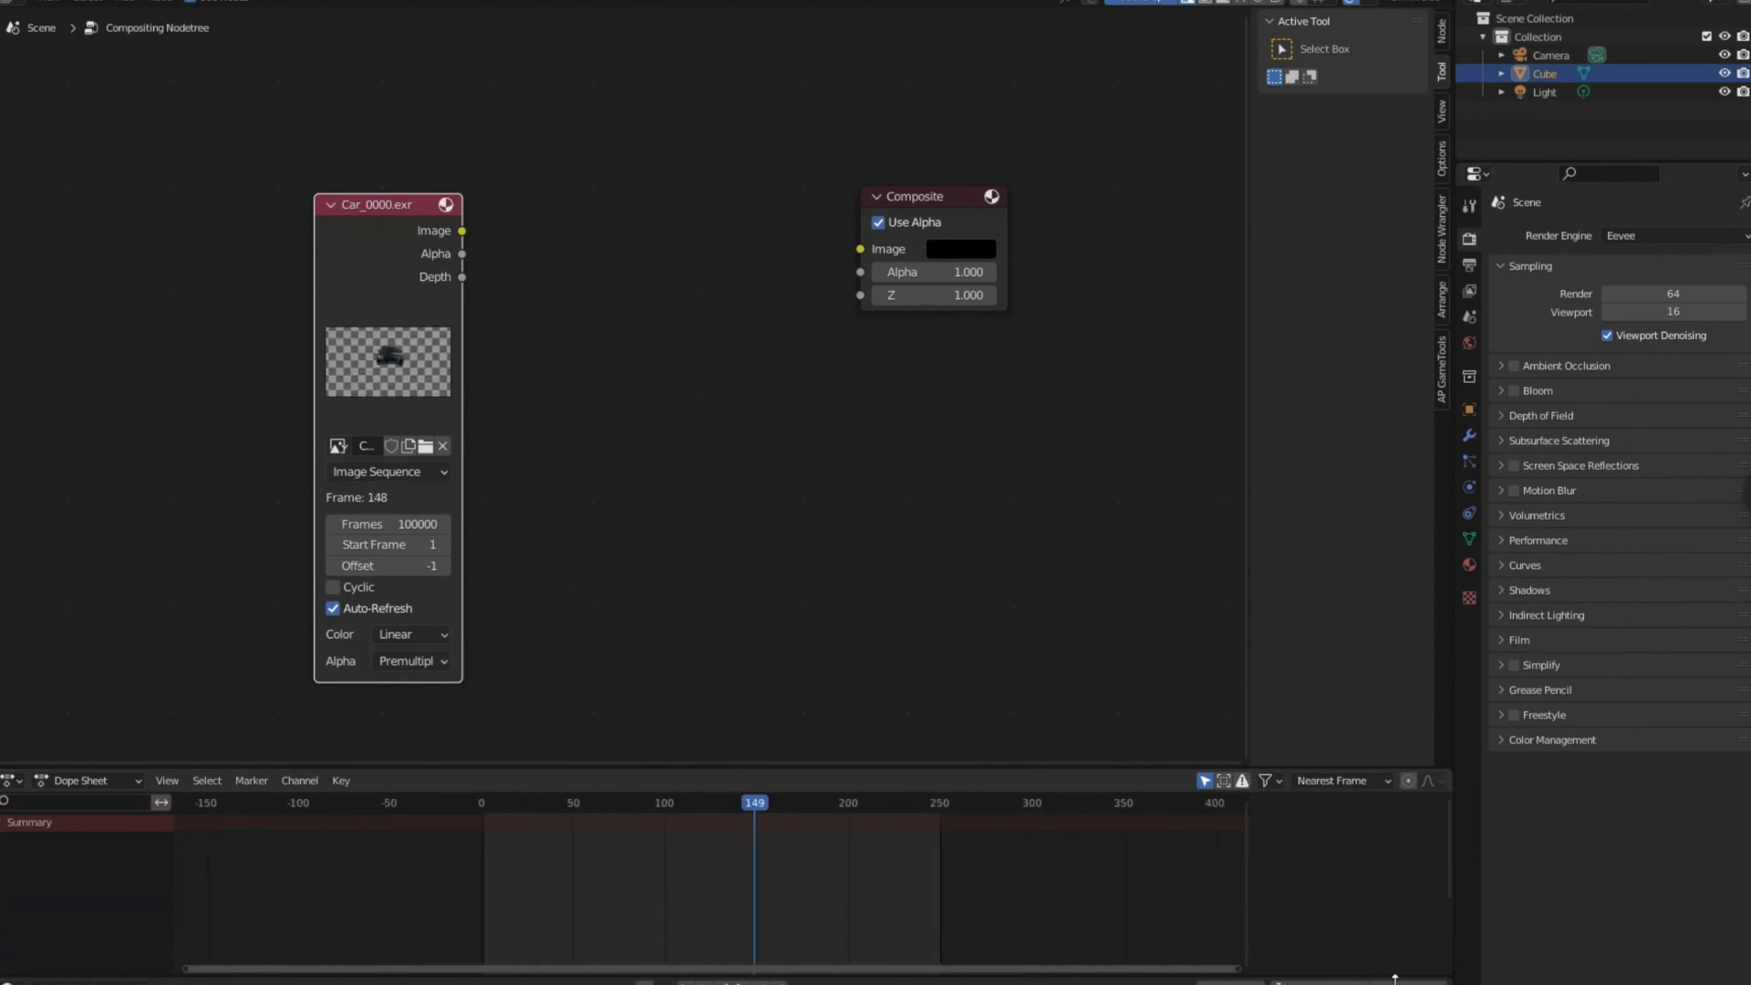
{"action": "left_click", "coordinate": [1404, 982]}
{"action": "key", "text": "Return"}
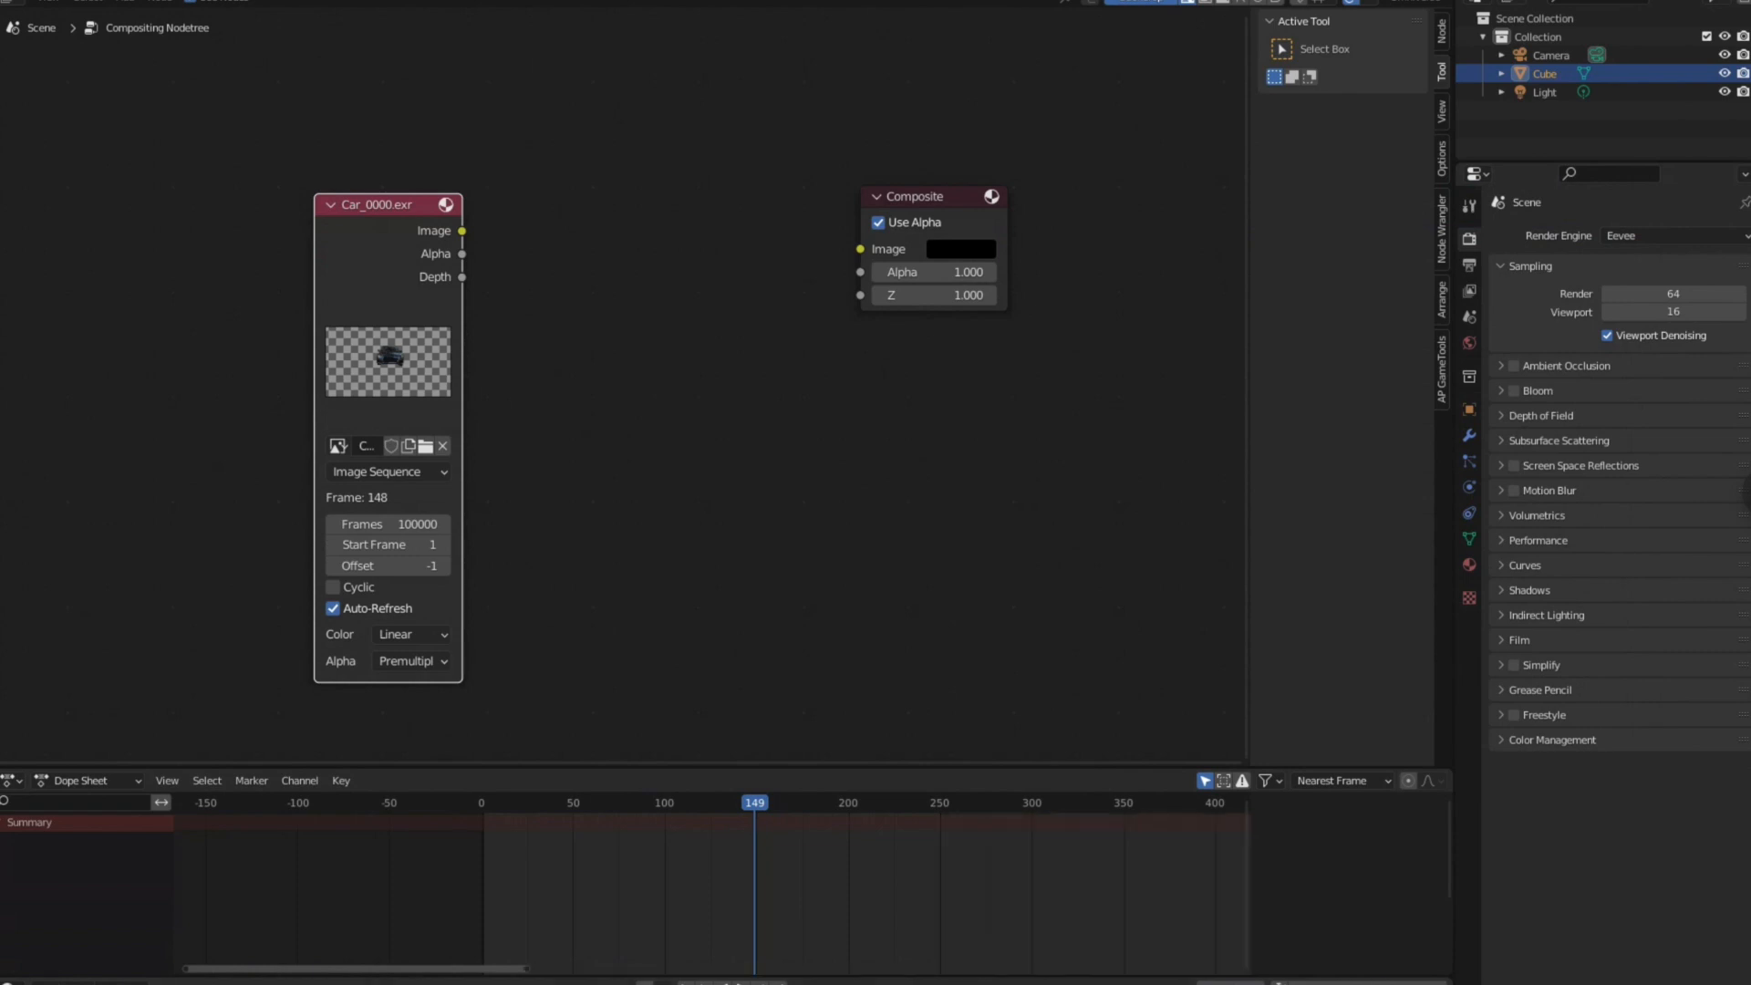
Go to frame 1260 near the end of the timeline and set the car sequence's Frames to 1260
{"action": "left_click", "coordinate": [778, 982]}
{"action": "left_click_drag", "start_coordinate": [1109, 807], "coordinate": [1097, 811]}
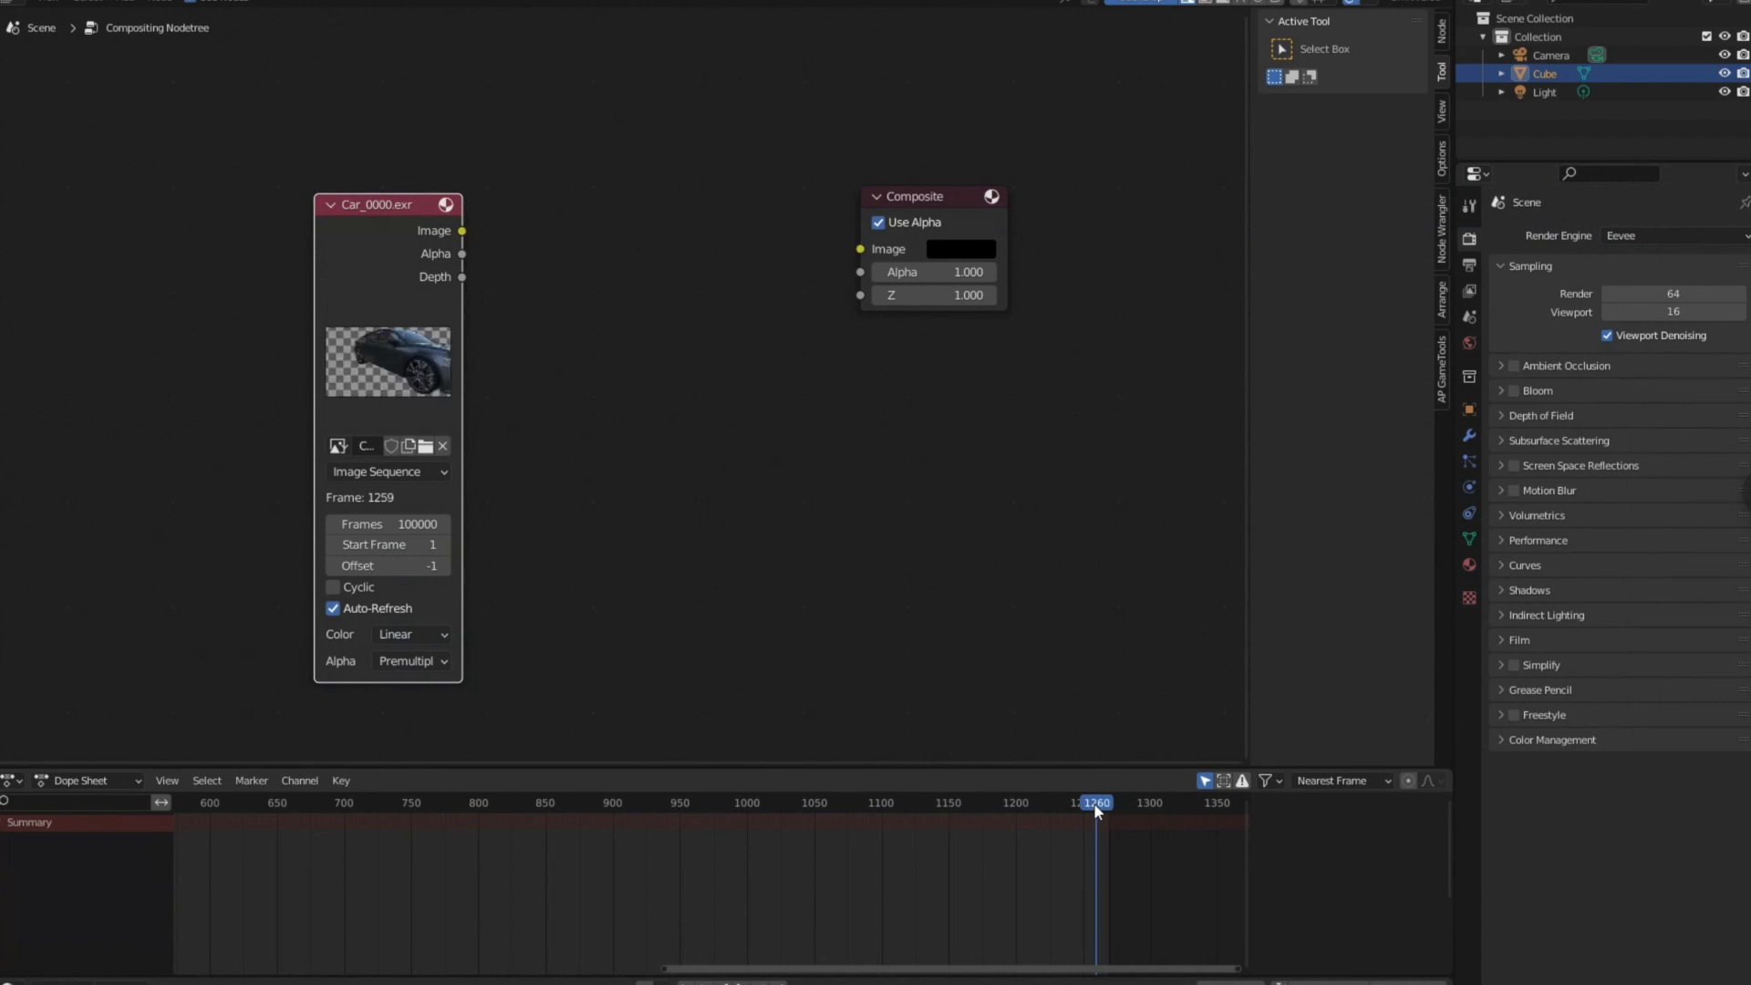
{"action": "left_click_drag", "start_coordinate": [1097, 810], "coordinate": [1097, 811]}
{"action": "left_click", "coordinate": [407, 523]}
{"action": "type", "text": "1260"}
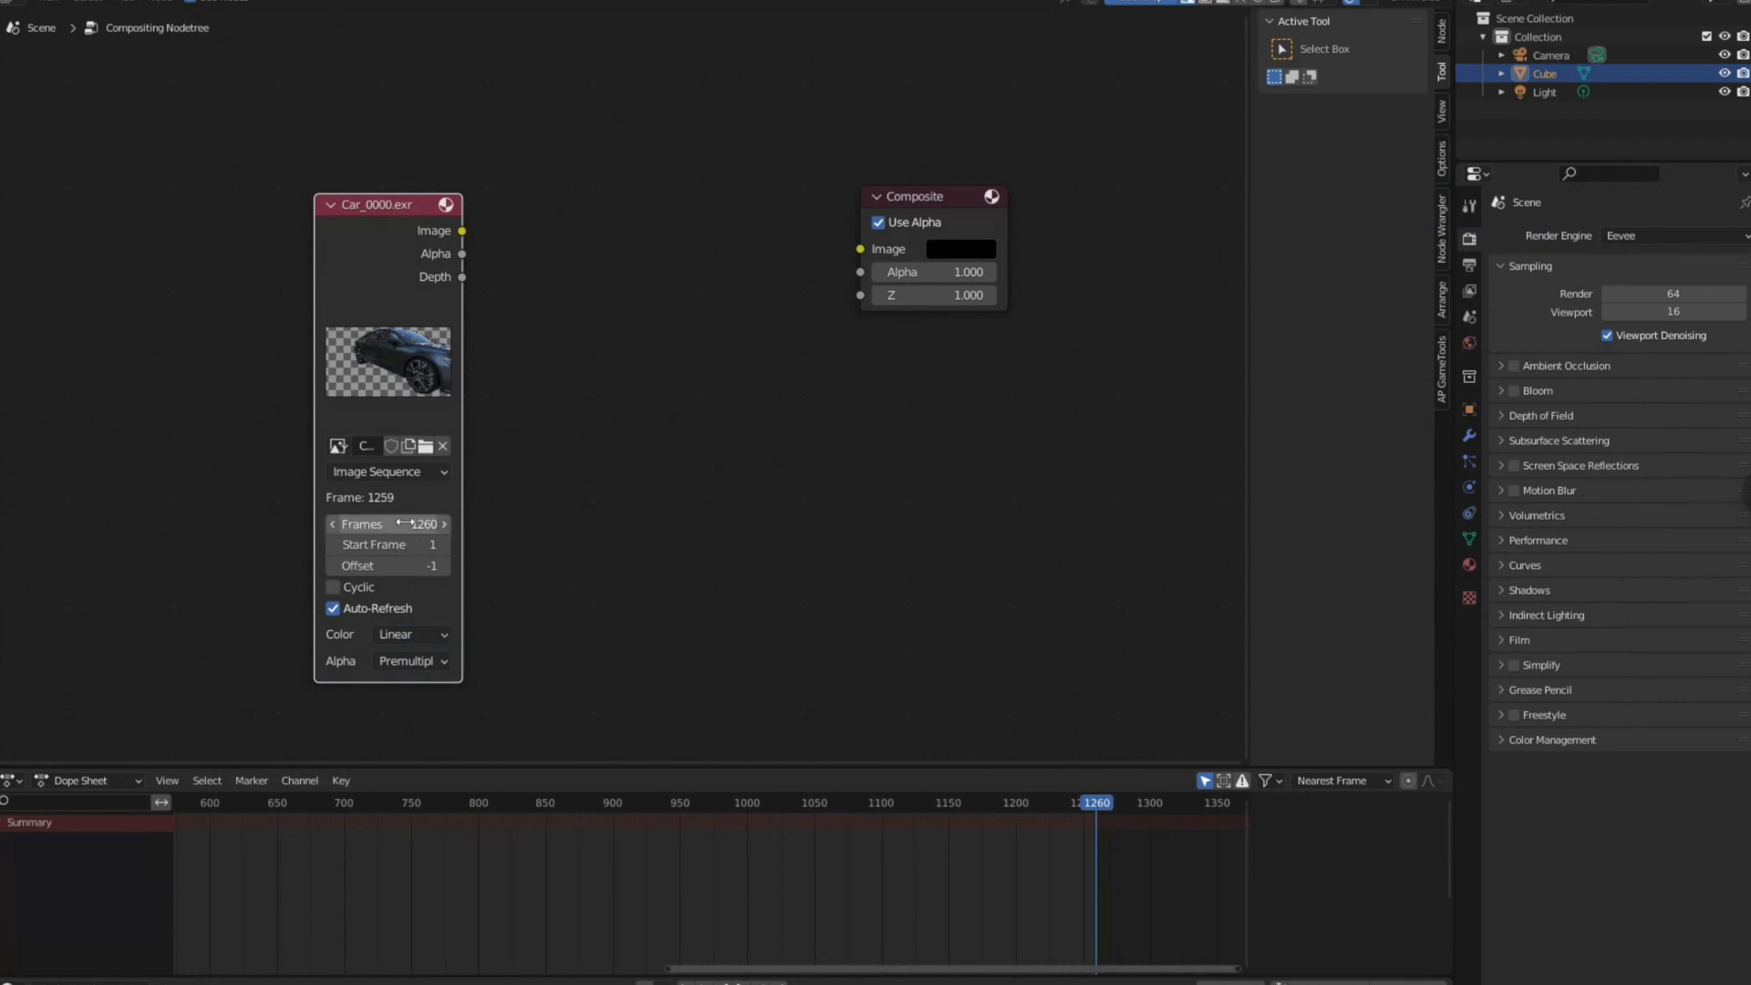
{"action": "left_click", "coordinate": [563, 465]}
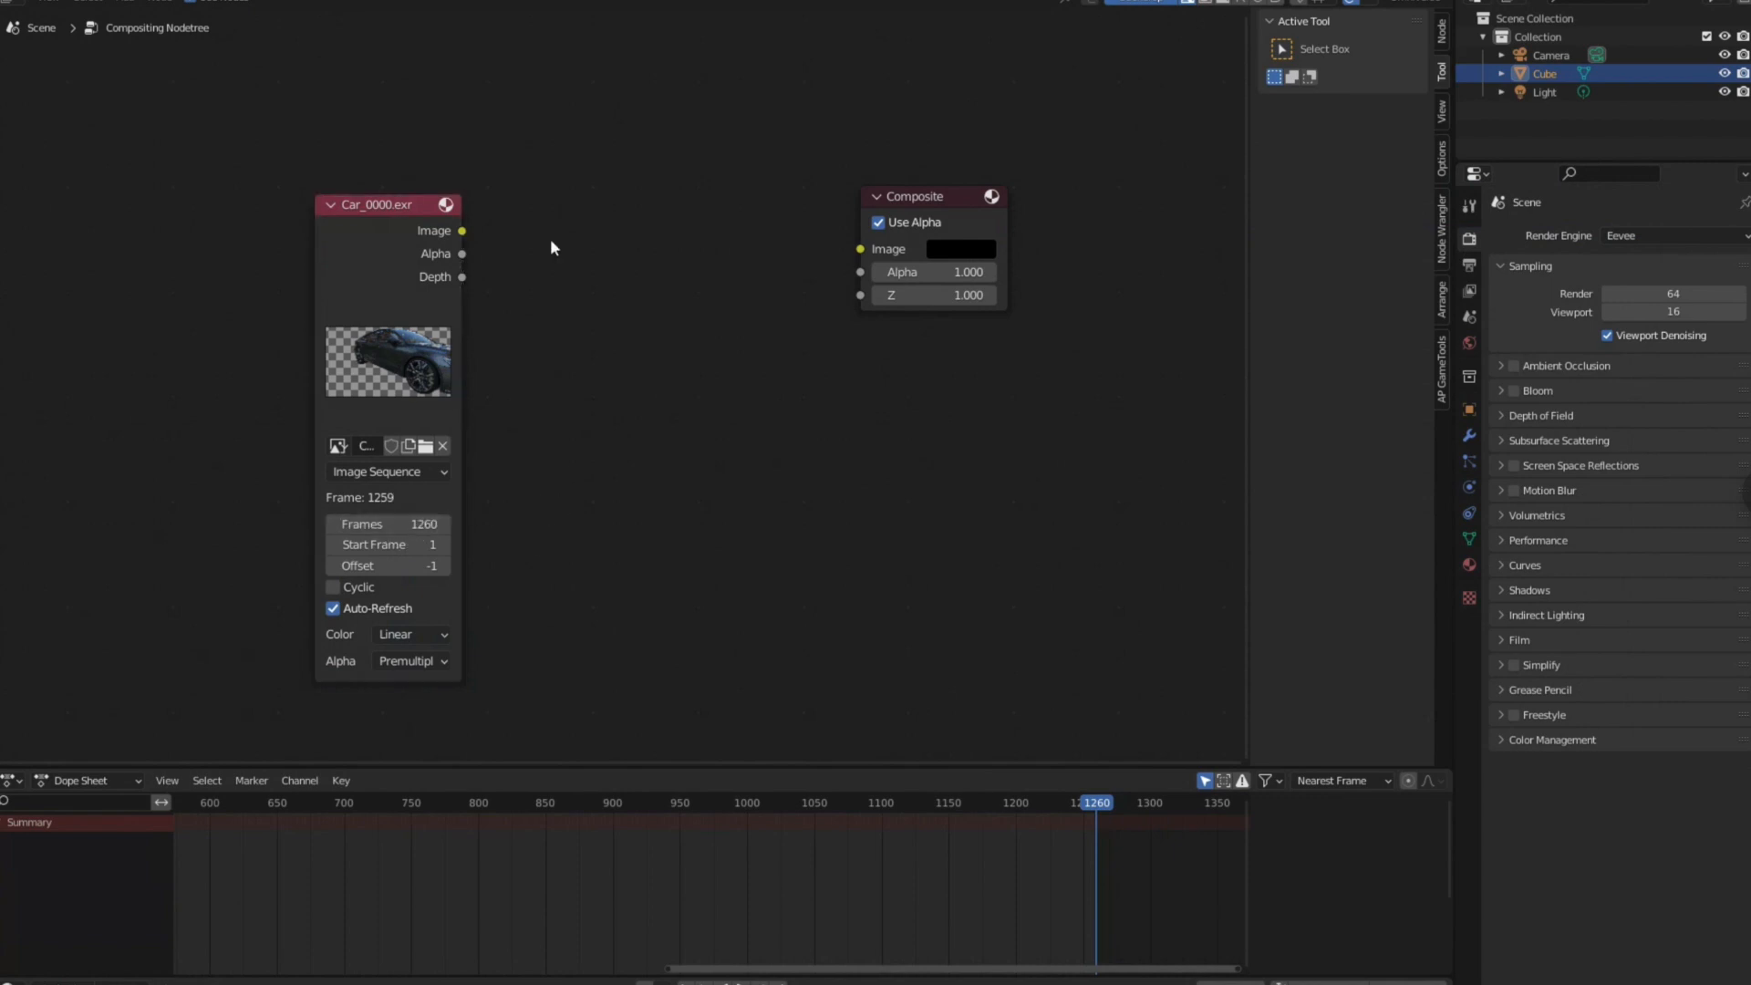
Preview the car image sequence through a Viewer node and scale the backdrop down to fit inside the node editor
{"action": "left_click", "coordinate": [370, 224]}
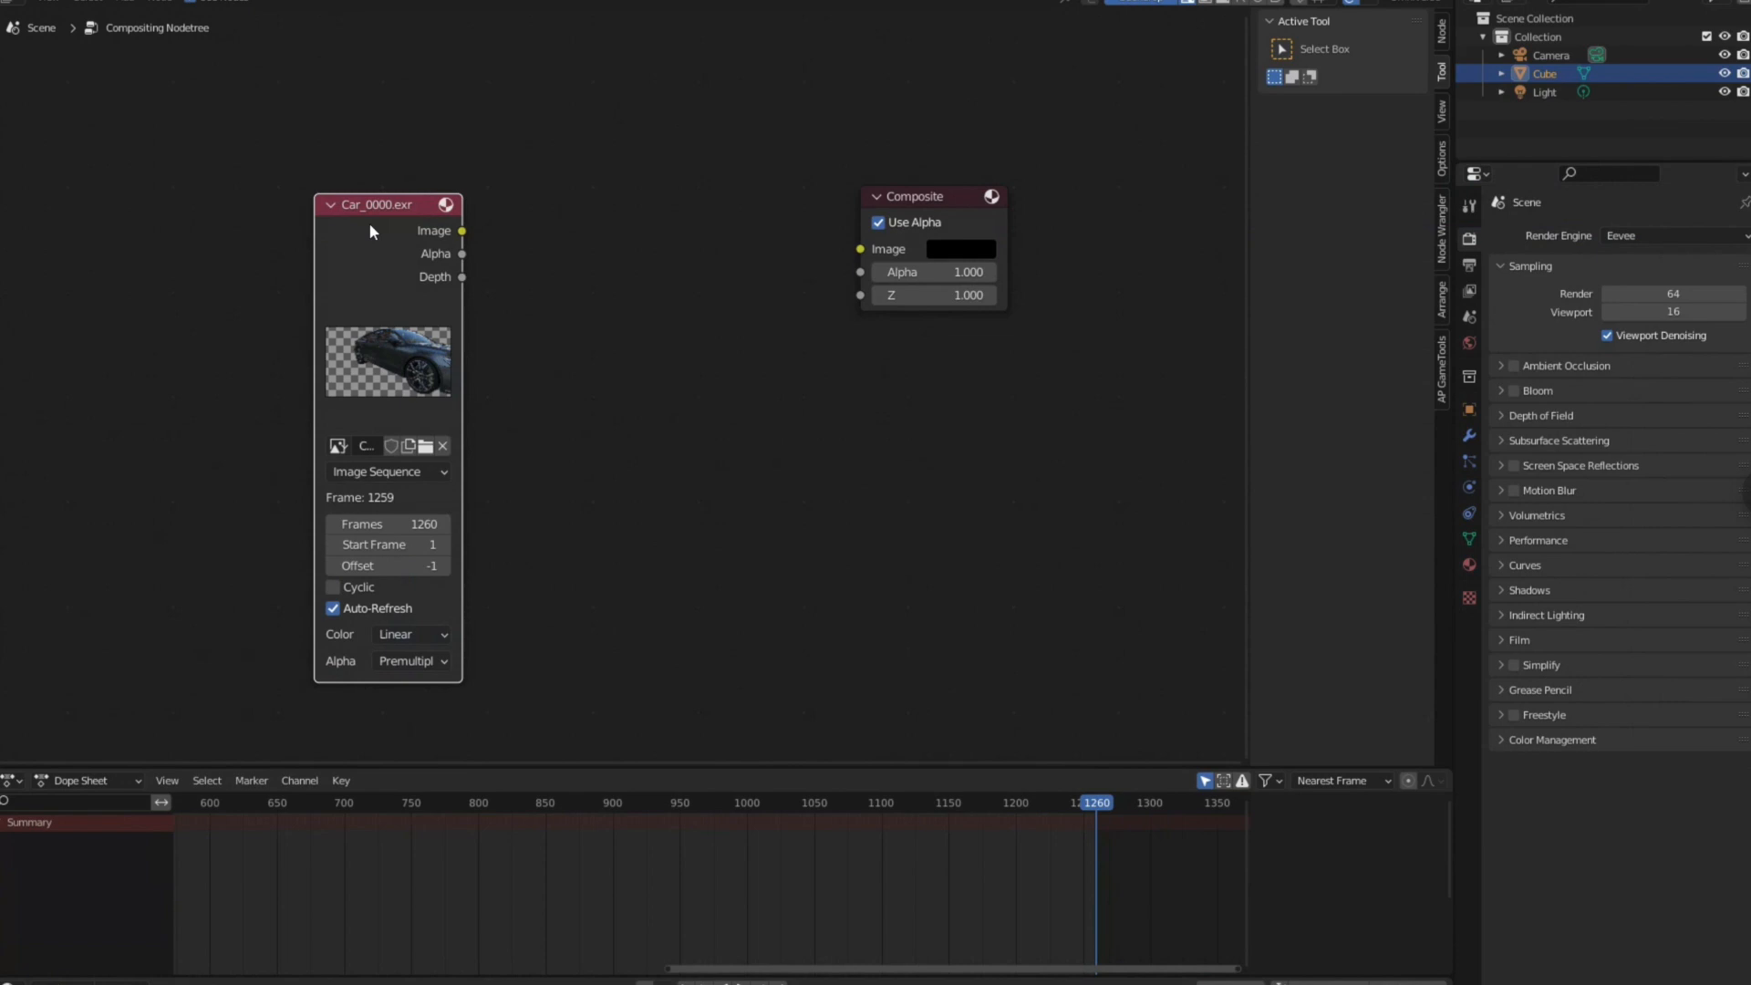
{"action": "left_click", "coordinate": [364, 223], "text": "ctrl+shift"}
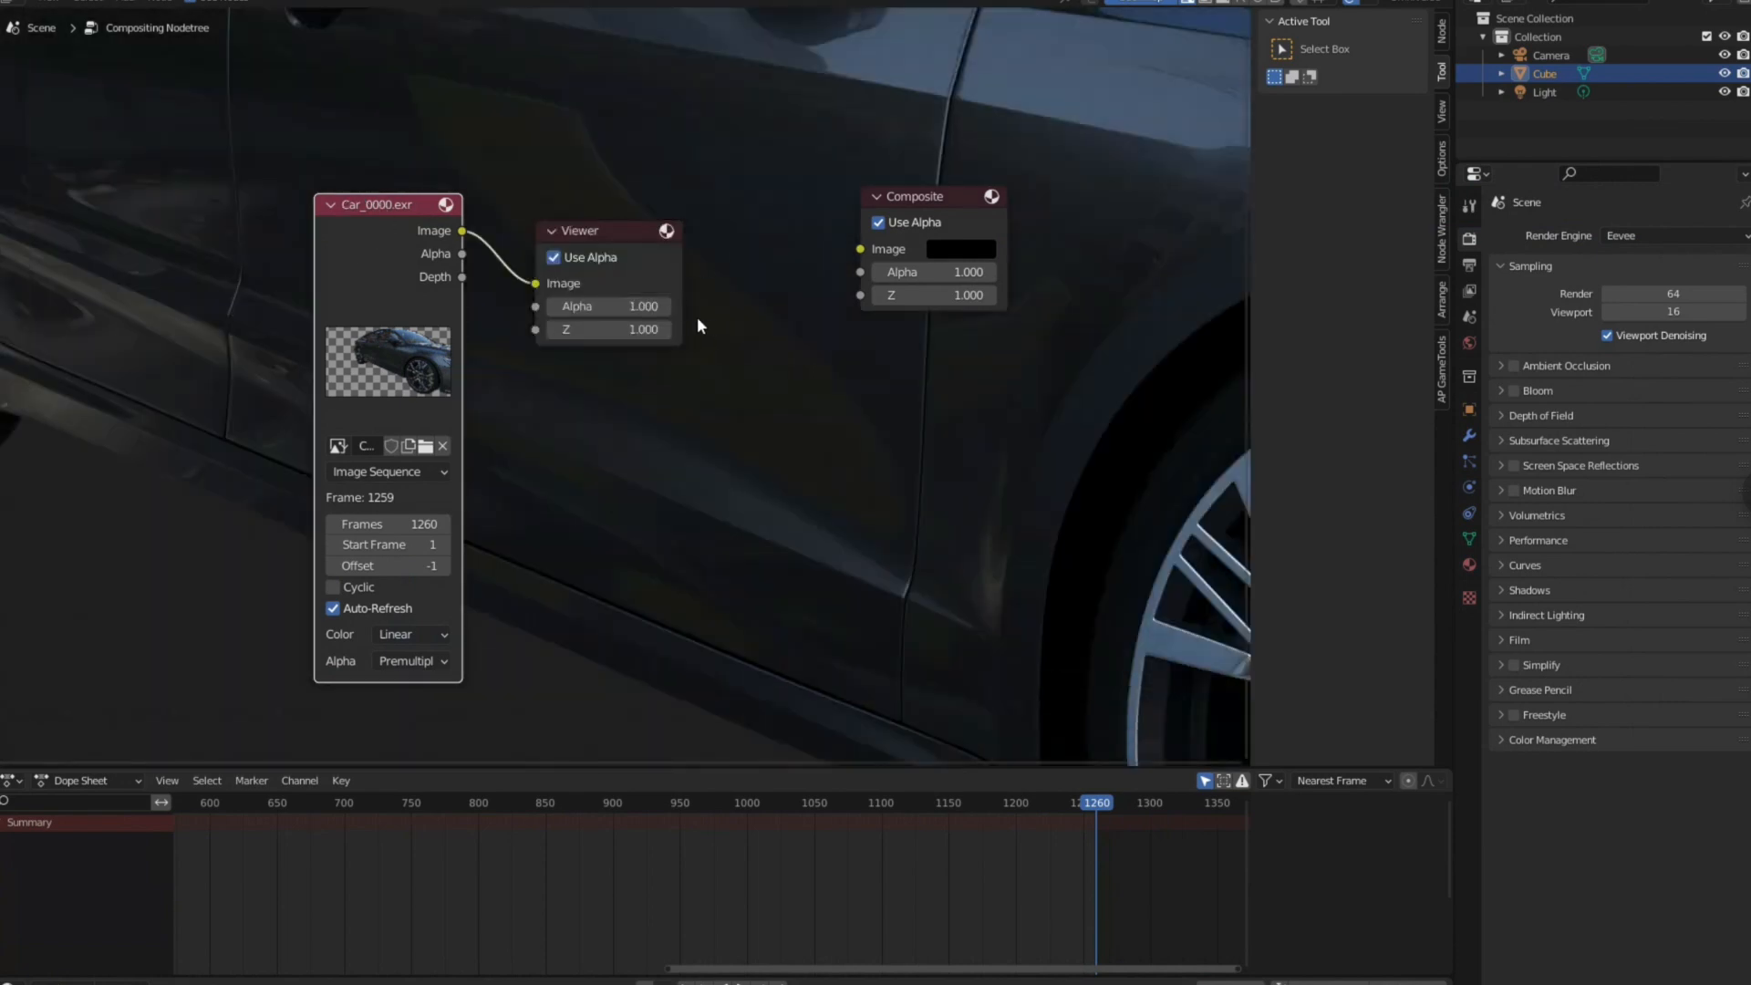
{"action": "left_click", "coordinate": [750, 450]}
{"action": "key", "text": "alt+v"}
{"action": "key", "text": "alt+v"}
{"action": "key", "text": "alt+v"}
{"action": "key", "text": "alt+v"}
{"action": "key", "text": "alt+v"}
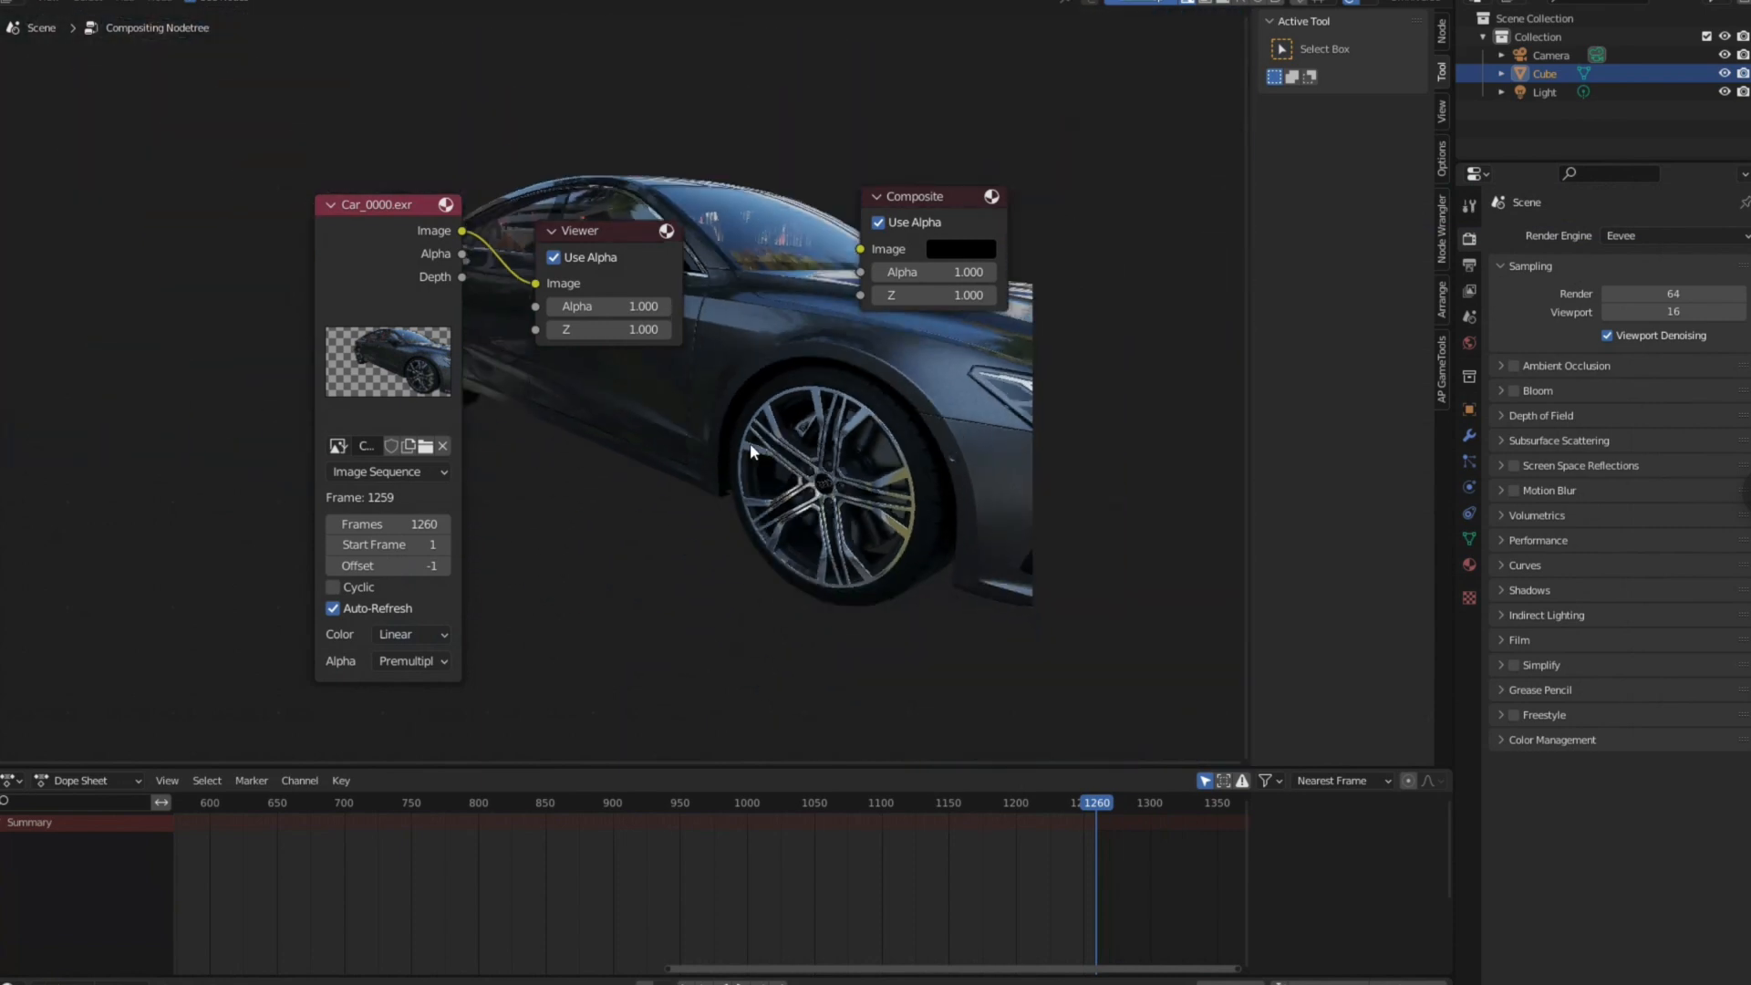
{"action": "key", "text": "v"}
{"action": "key", "text": "v"}
{"action": "key", "text": "v"}
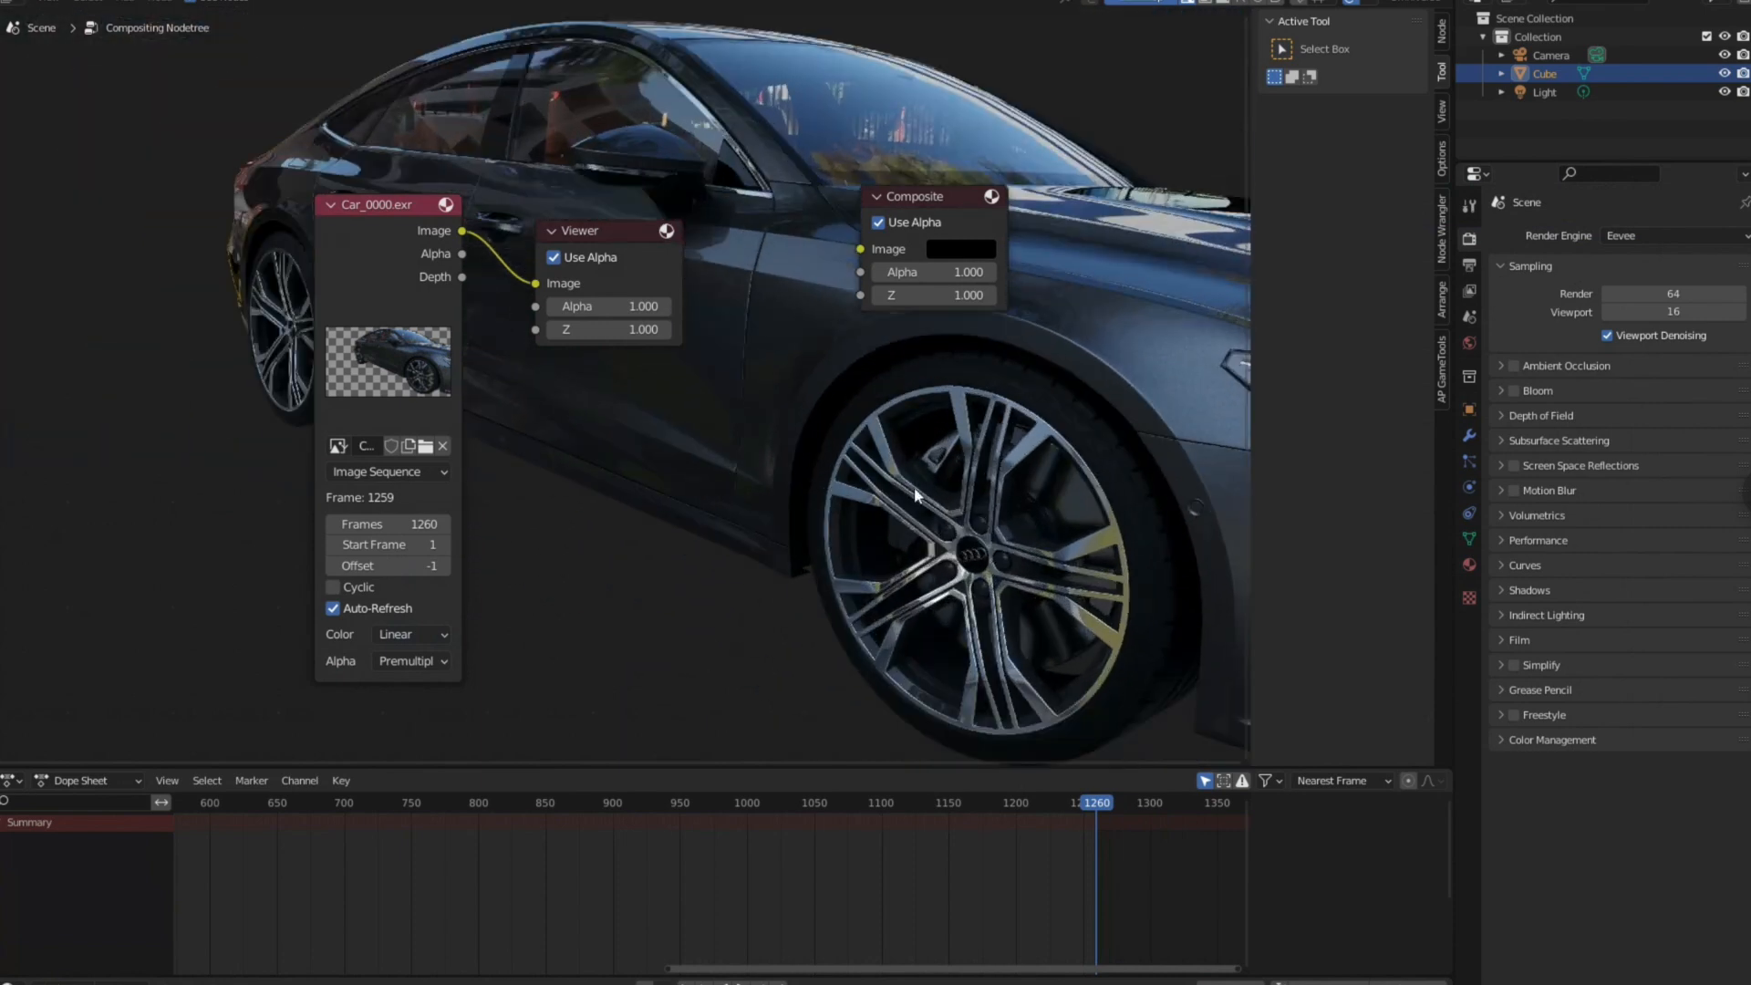
{"action": "key", "text": "alt+v"}
{"action": "key", "text": "alt+v"}
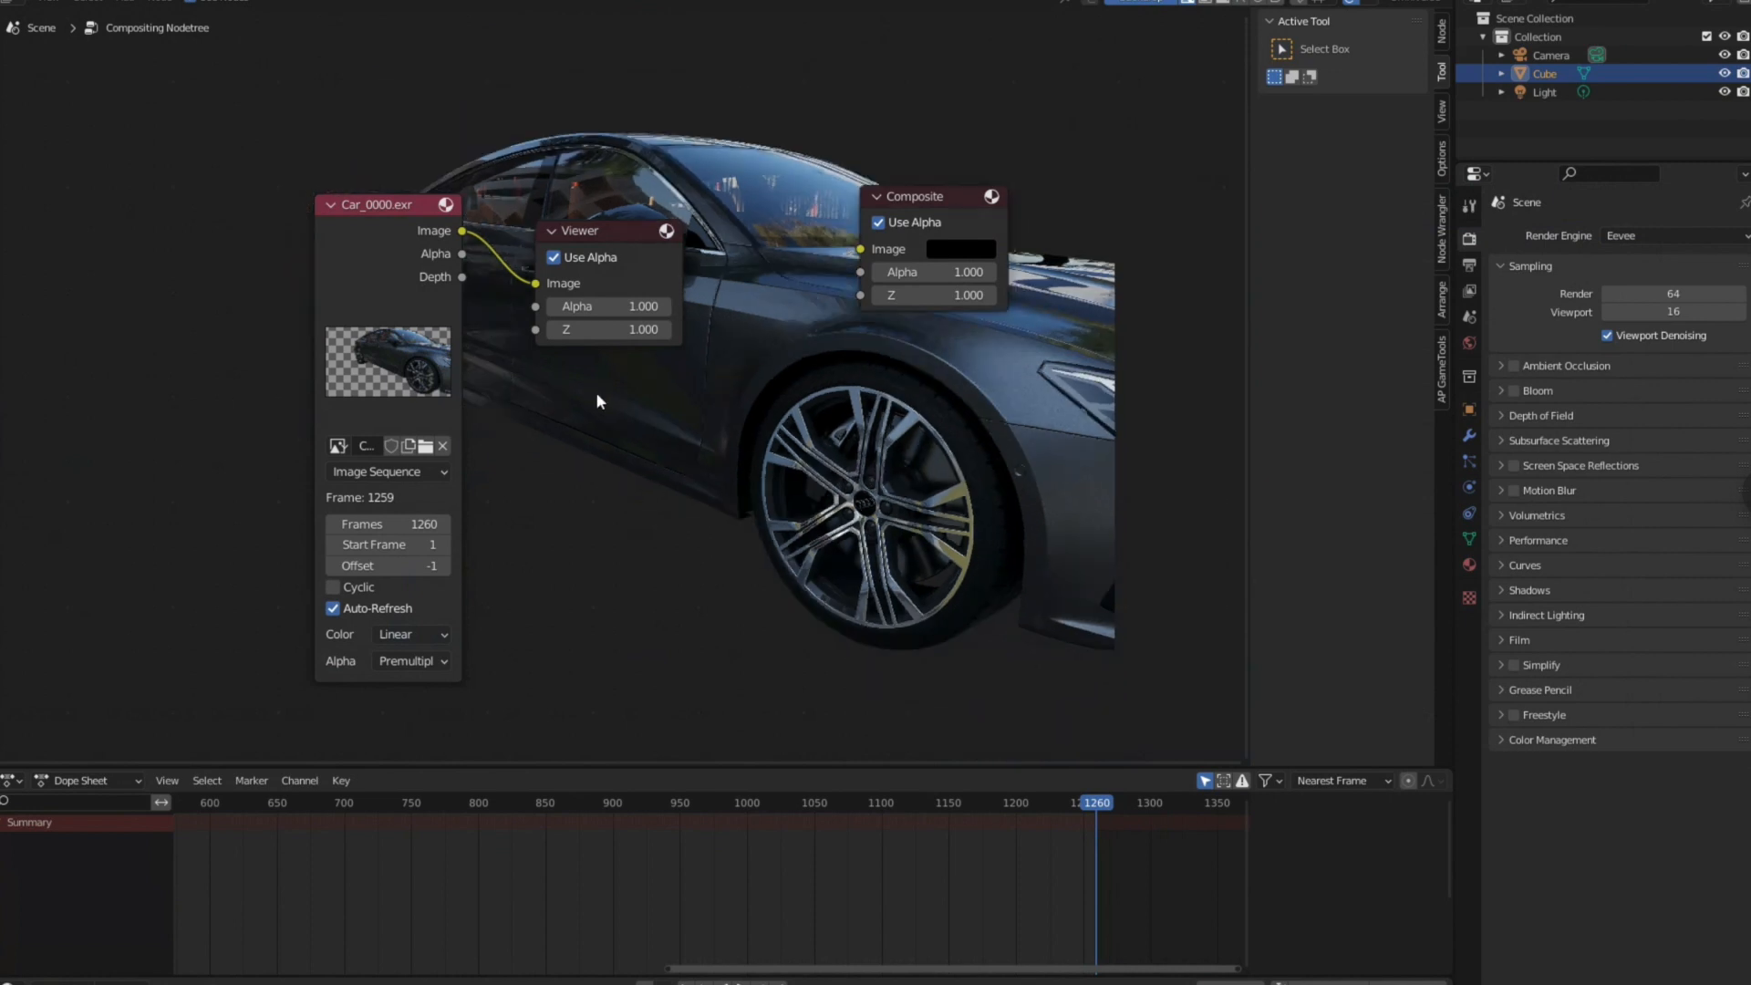
Move the car image node and the Viewer node higher in the node tree, and start adding another node
{"action": "left_click_drag", "start_coordinate": [383, 287], "coordinate": [372, 250]}
{"action": "left_click_drag", "start_coordinate": [601, 242], "coordinate": [652, 143]}
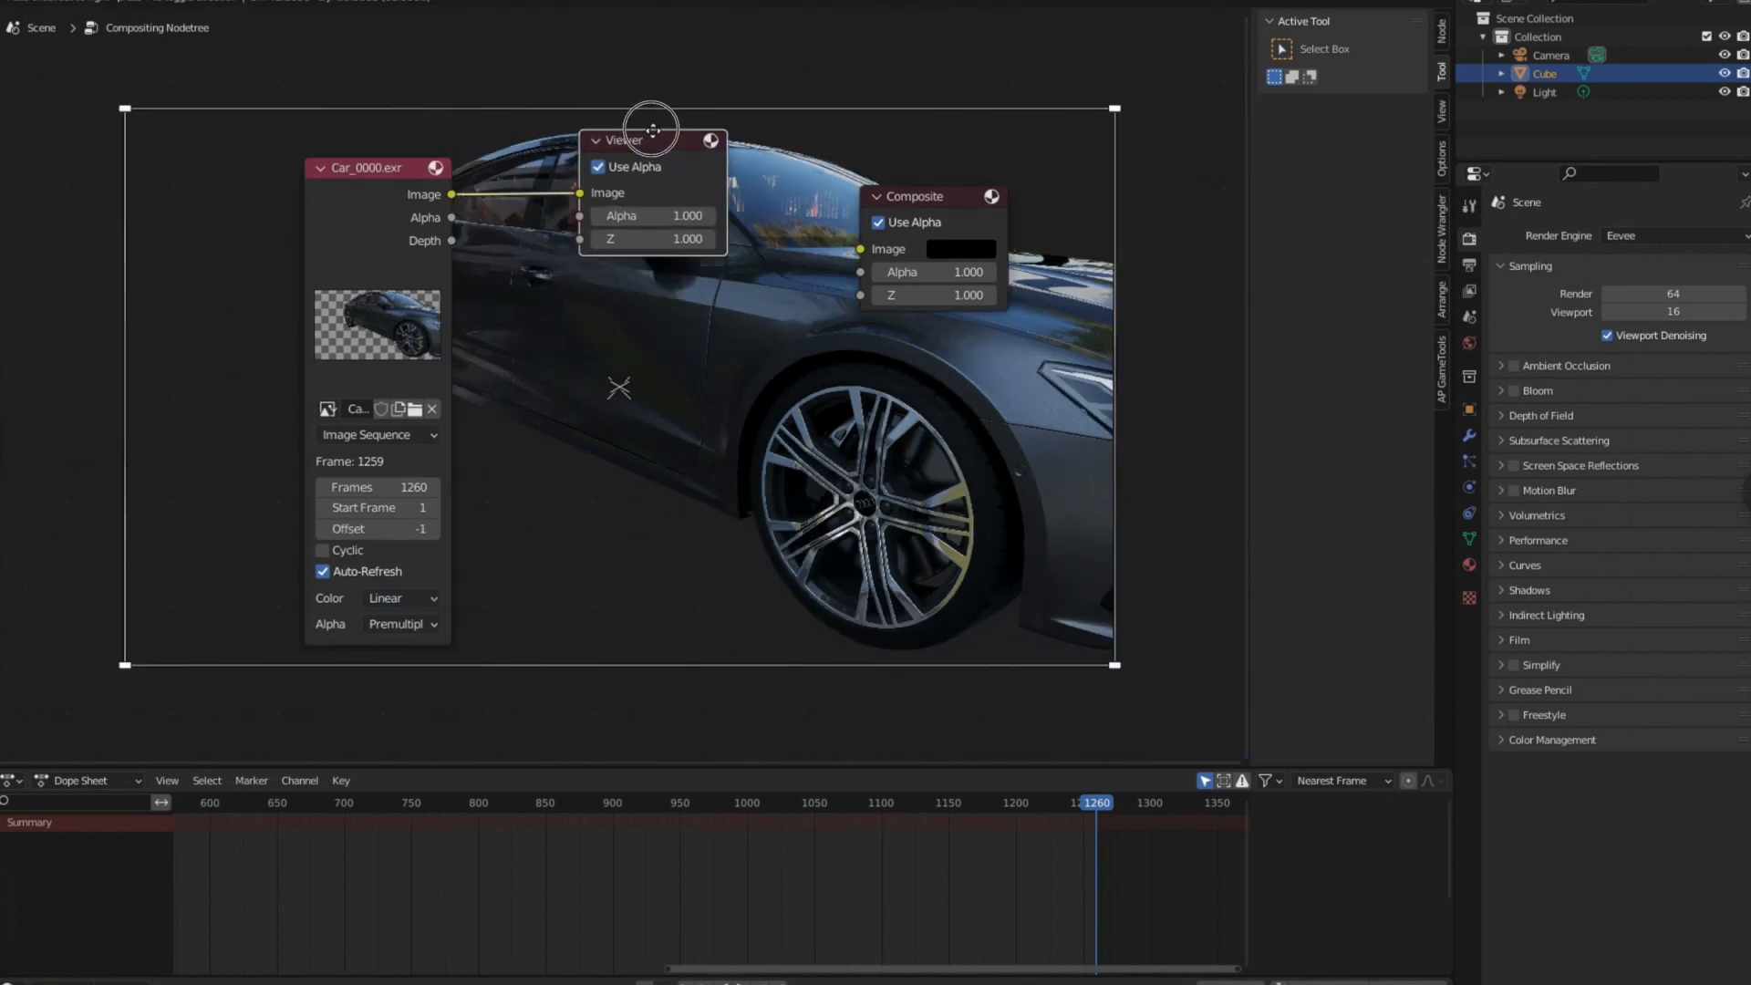
{"action": "left_click_drag", "start_coordinate": [374, 219], "coordinate": [369, 142]}
{"action": "left_click", "coordinate": [637, 534]}
{"action": "key", "text": "shift+a"}
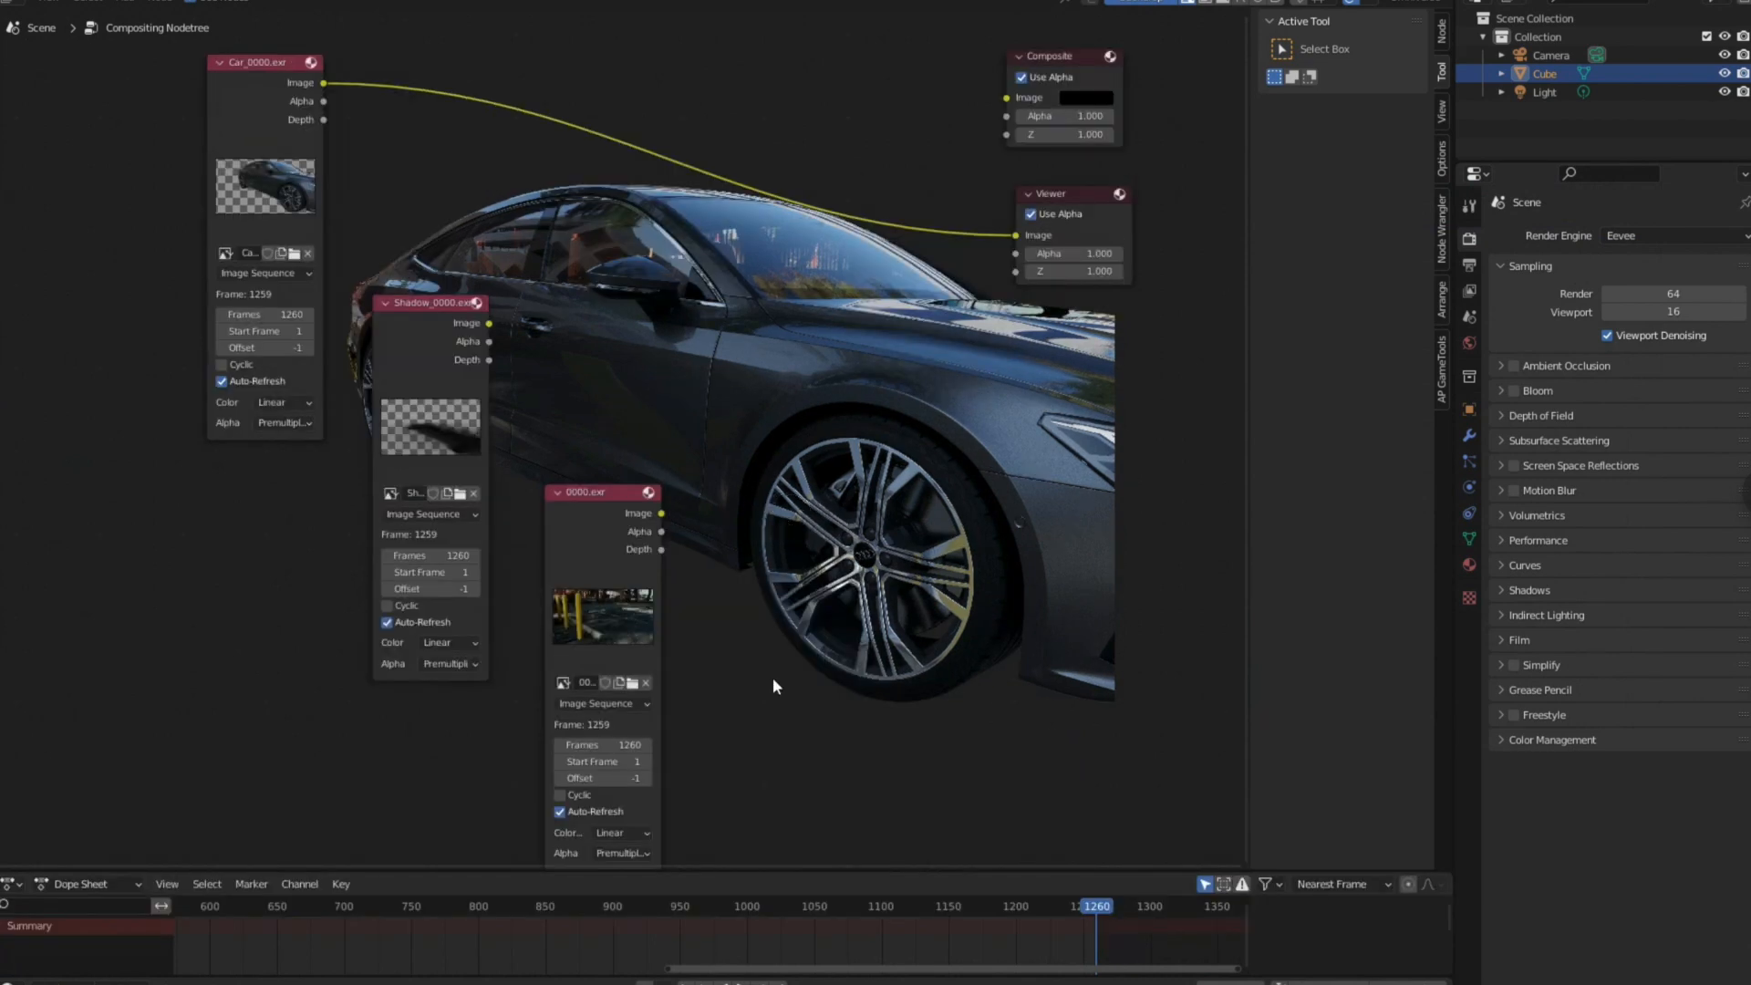
Add an Alpha Over node to the right of the 0000.exr background node, and shift the background node down
{"action": "key", "text": "shift+a"}
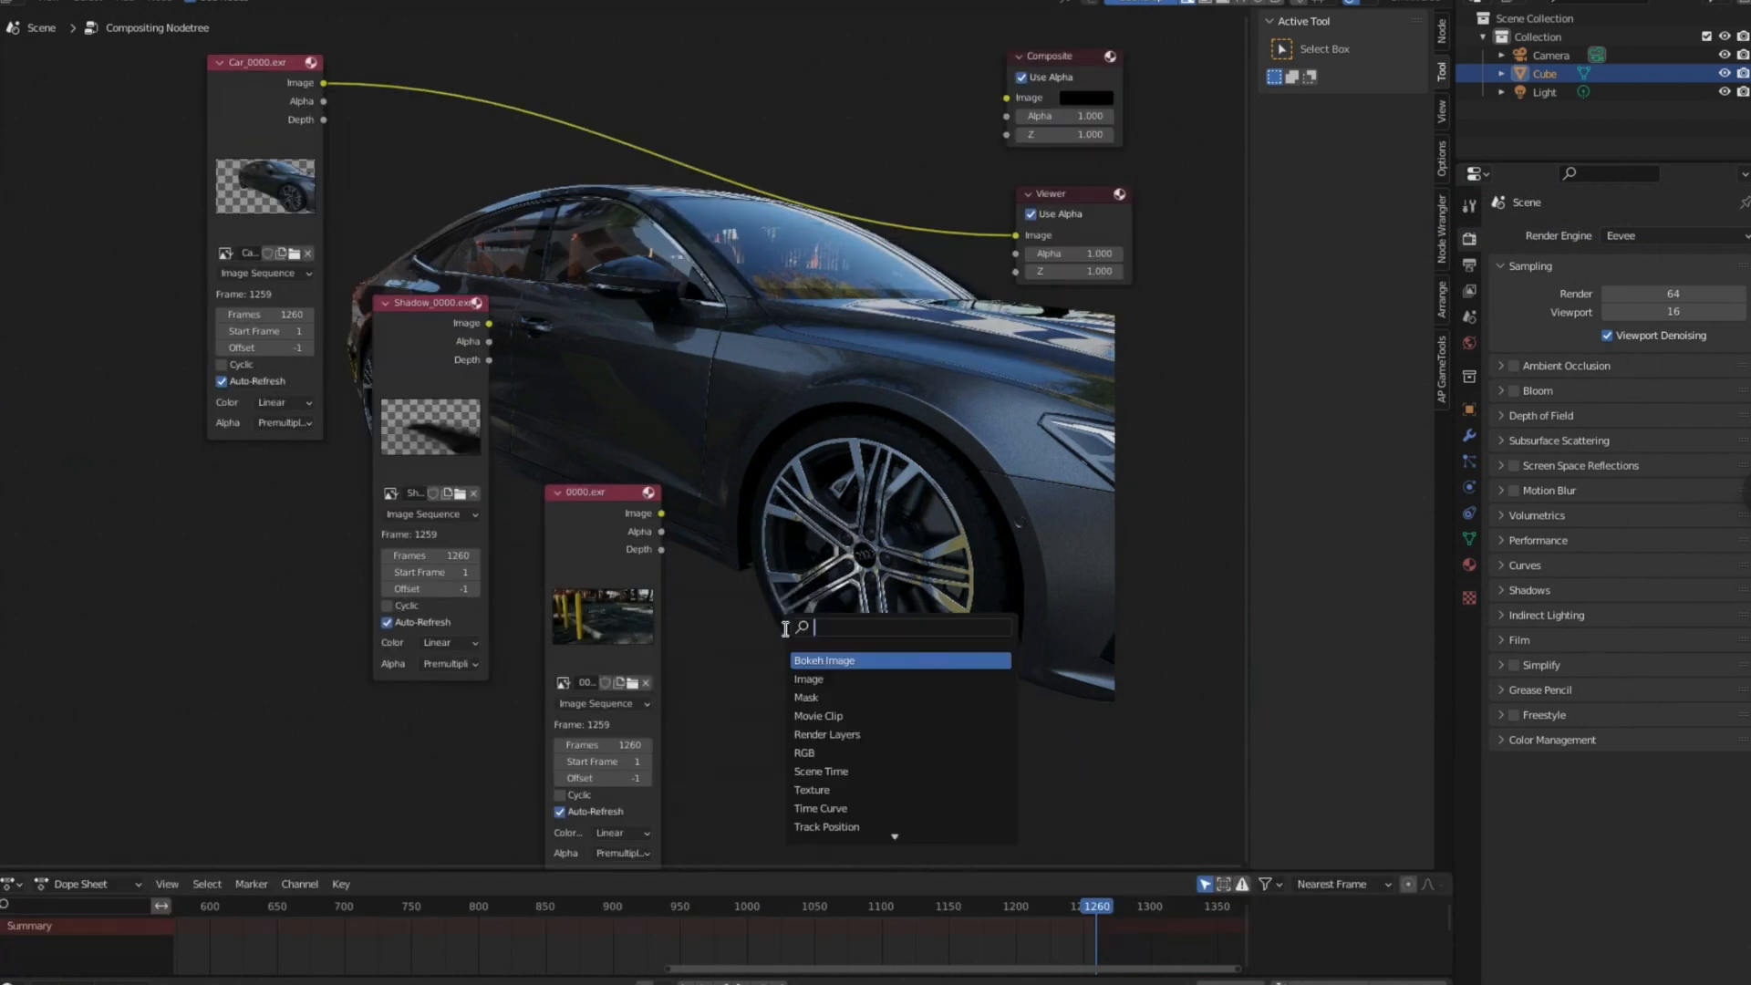
{"action": "type", "text": "alp"}
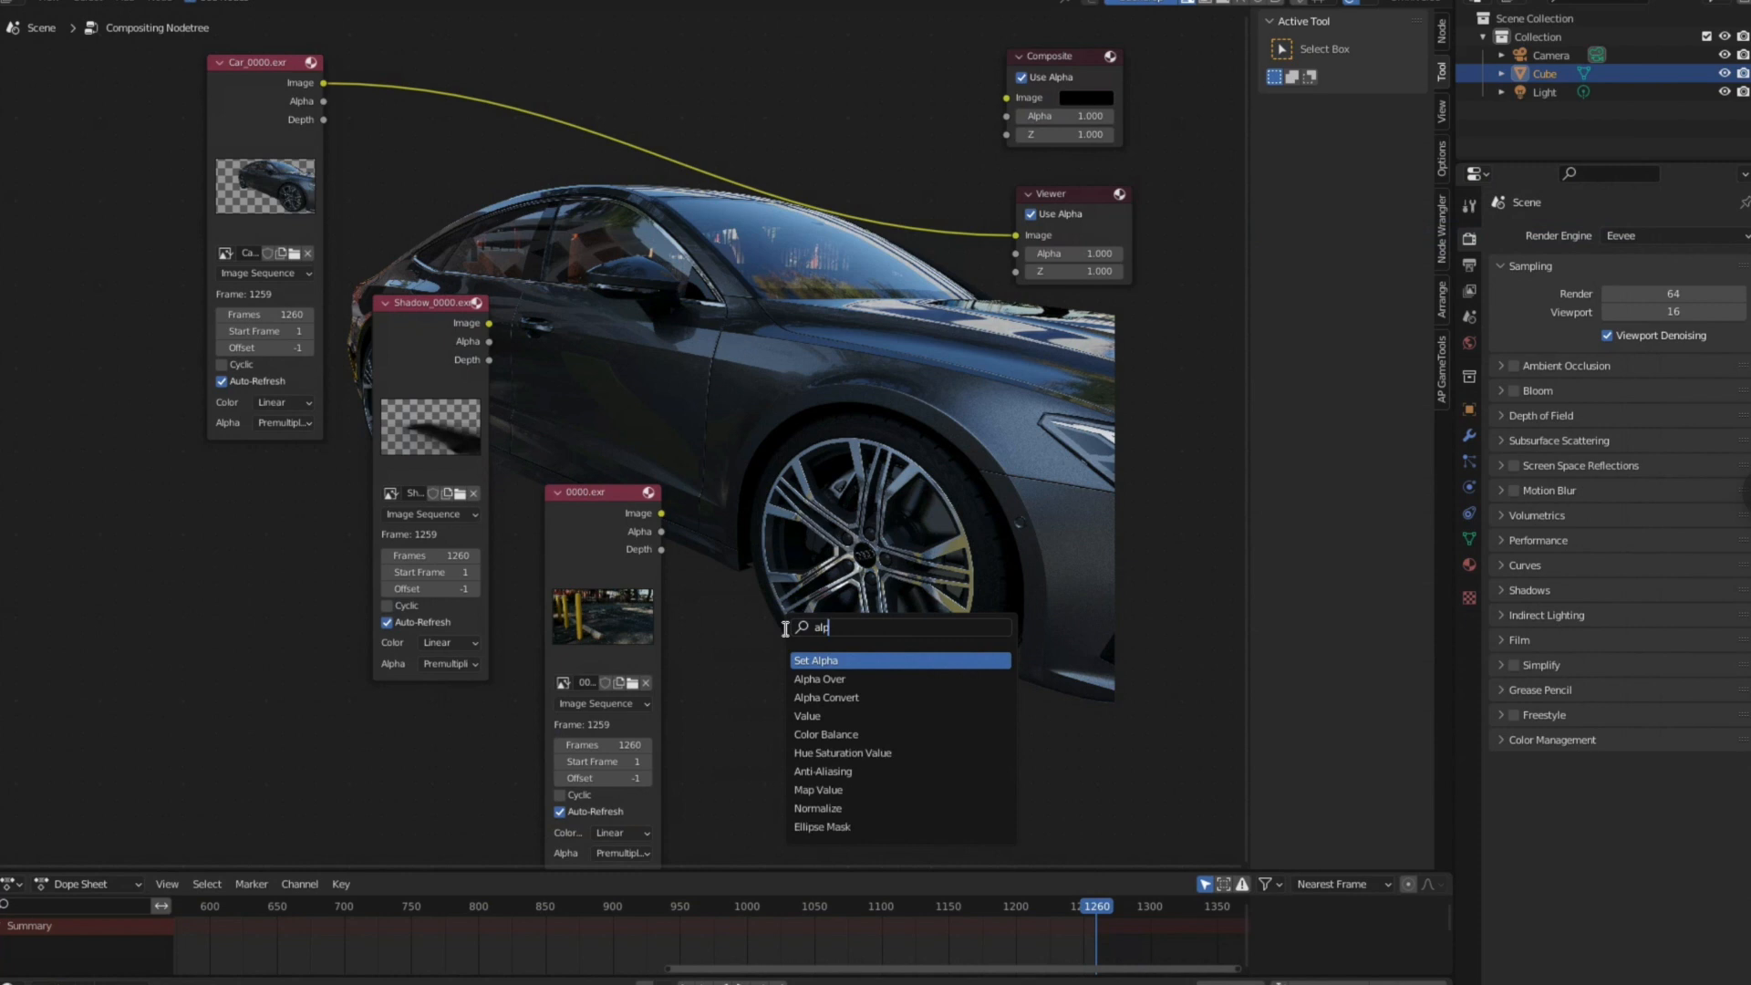
{"action": "left_click", "coordinate": [811, 679]}
{"action": "left_click", "coordinate": [786, 527]}
{"action": "left_click_drag", "start_coordinate": [618, 504], "coordinate": [628, 565]}
{"action": "left_click", "coordinate": [266, 121]}
{"action": "left_click", "coordinate": [418, 369]}
{"action": "left_click", "coordinate": [611, 572]}
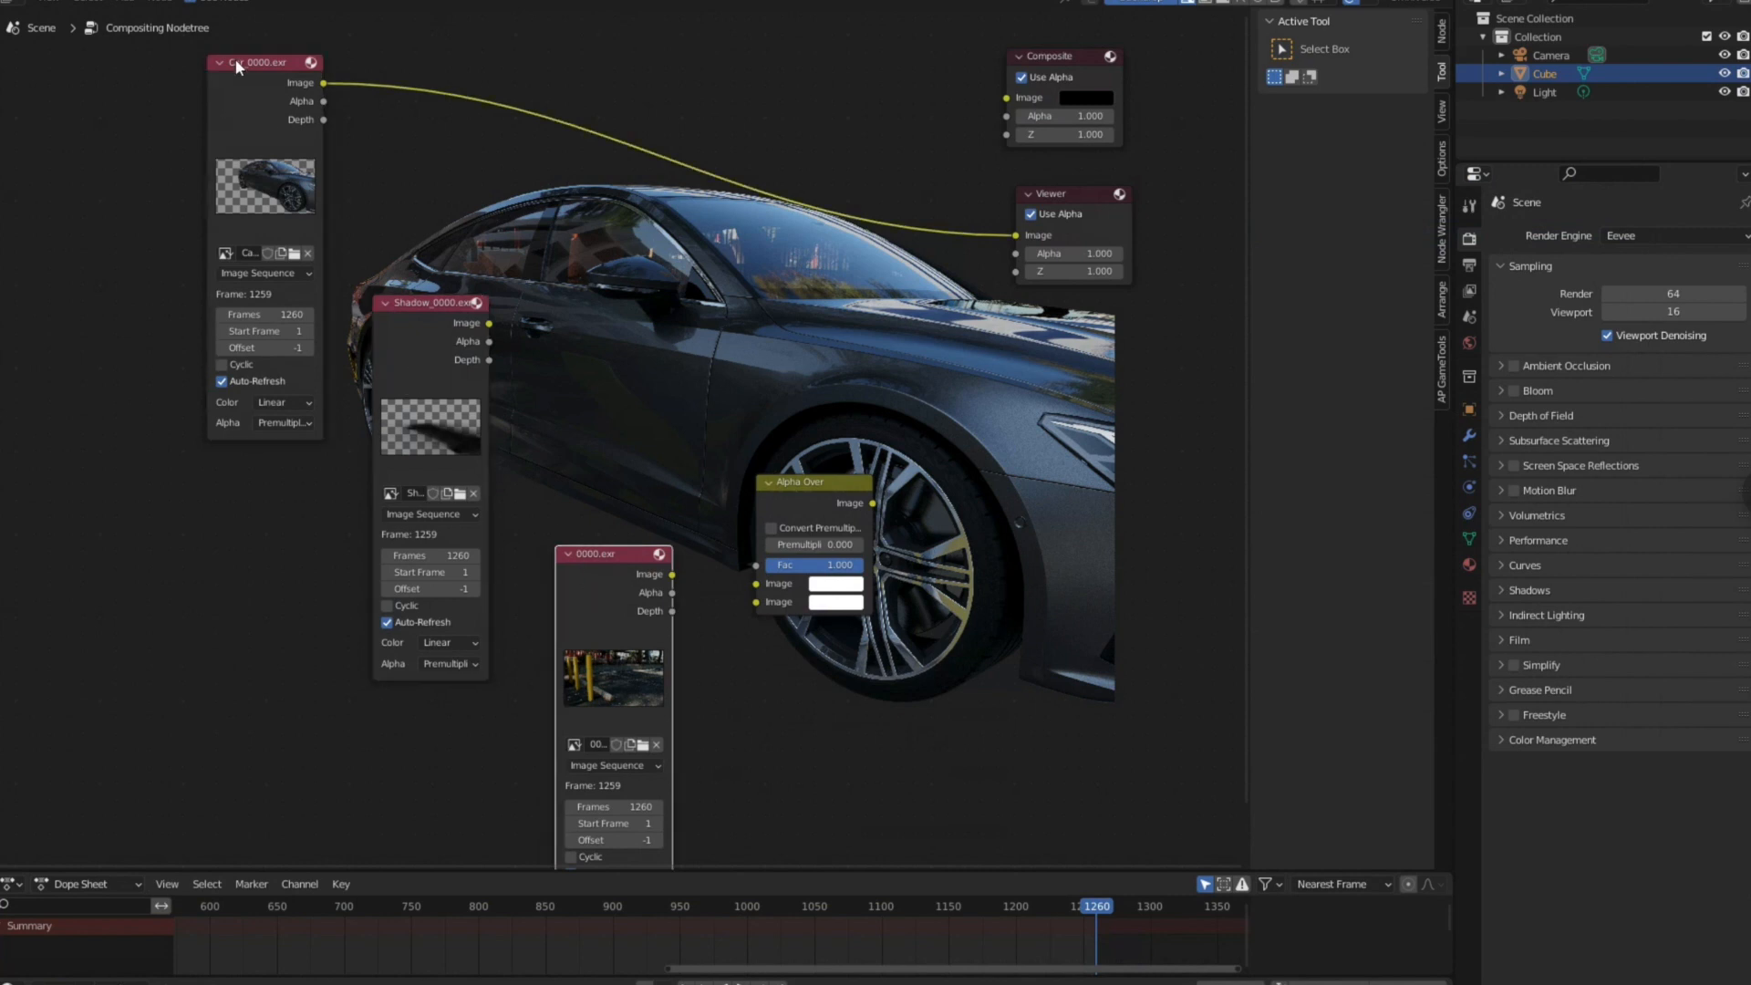
Connect the background to the Alpha Over node's first Image input and the shadow to its second, and preview the result
{"action": "left_click_drag", "start_coordinate": [633, 578], "coordinate": [756, 584]}
{"action": "left_click_drag", "start_coordinate": [489, 323], "coordinate": [767, 603]}
{"action": "left_click_drag", "start_coordinate": [807, 506], "coordinate": [730, 495]}
{"action": "left_click", "coordinate": [729, 491], "text": "ctrl+shift"}
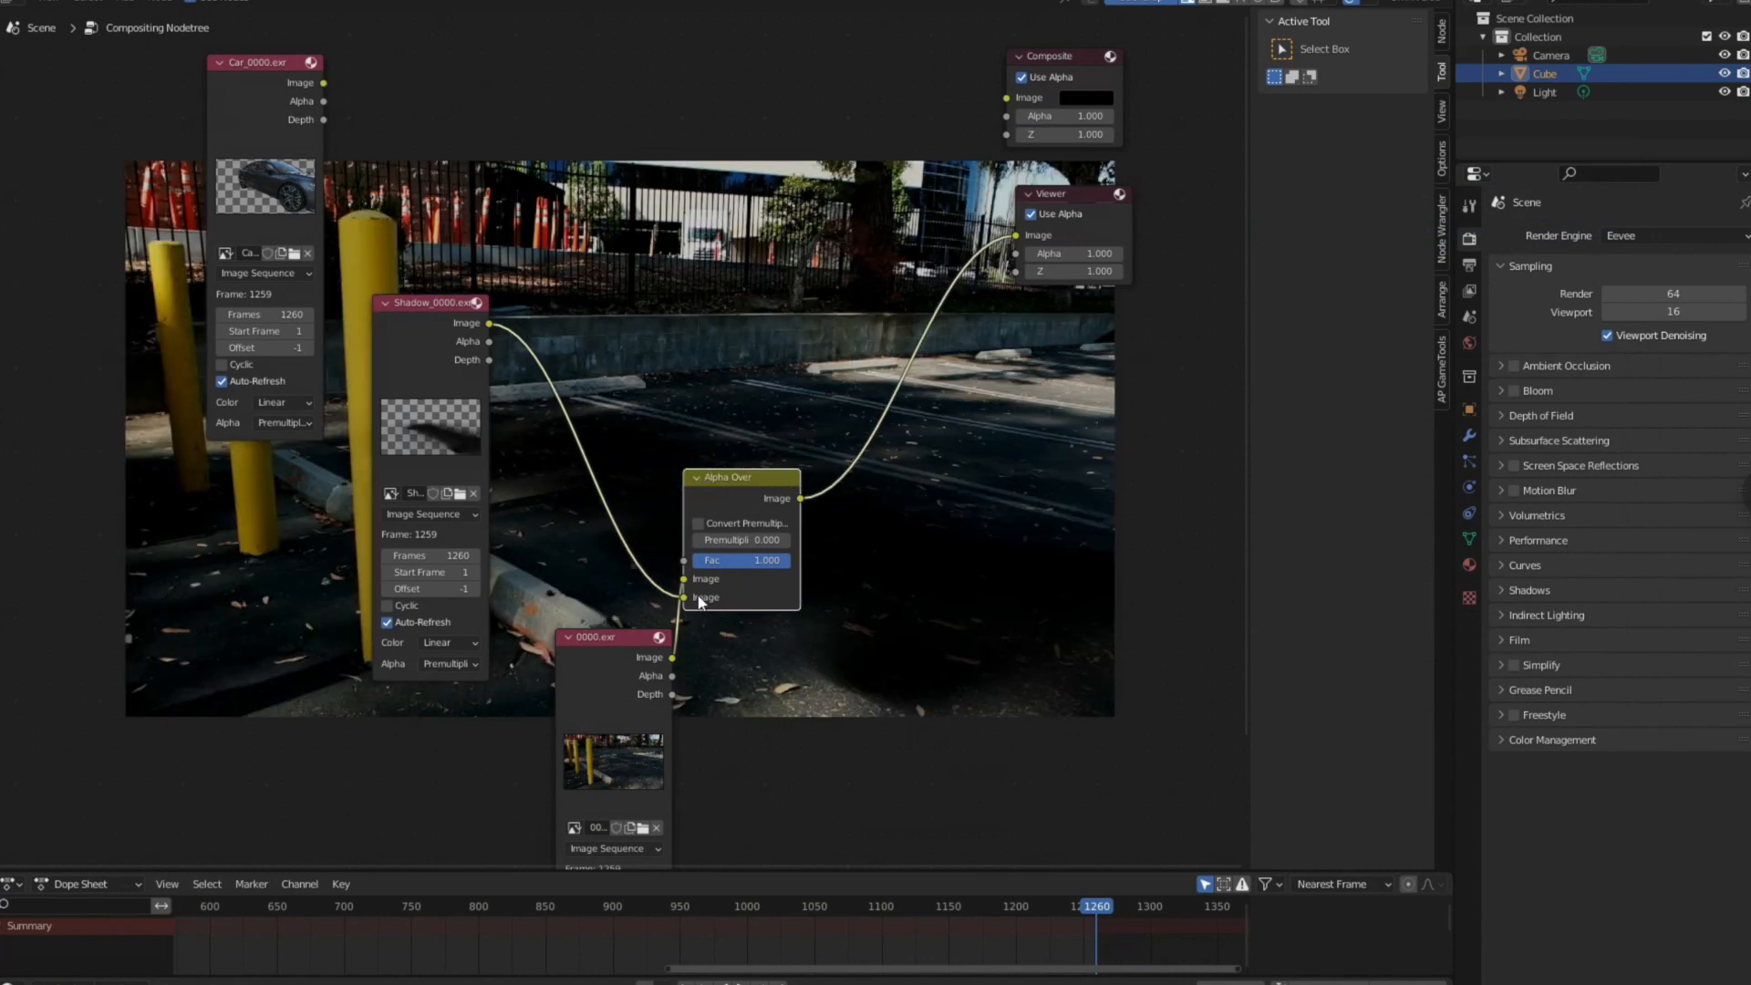
{"action": "left_click", "coordinate": [640, 658], "text": "ctrl+shift"}
{"action": "left_click", "coordinate": [724, 501], "text": "ctrl+shift"}
Add a second Alpha Over node above the first one, near the Viewer node
{"action": "left_click", "coordinate": [293, 119]}
{"action": "left_click", "coordinate": [727, 305]}
{"action": "key", "text": "shift+a"}
{"action": "left_click", "coordinate": [728, 307]}
{"action": "type", "text": "alp"}
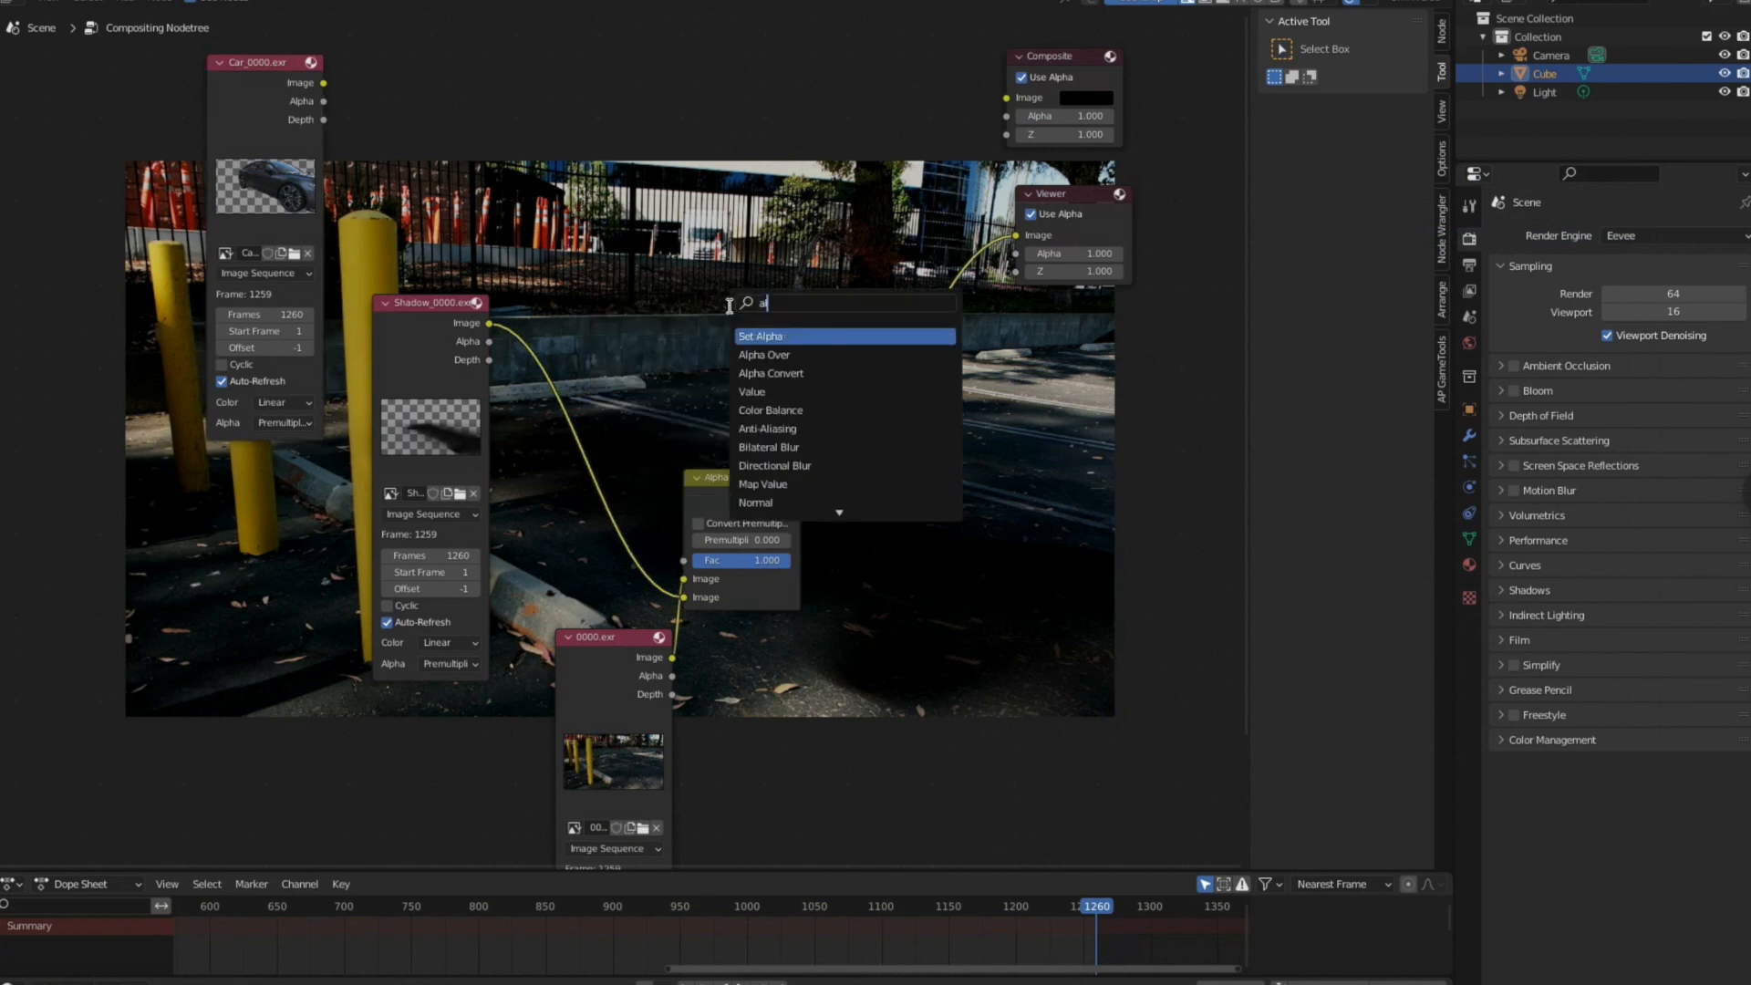
{"action": "left_click", "coordinate": [771, 352]}
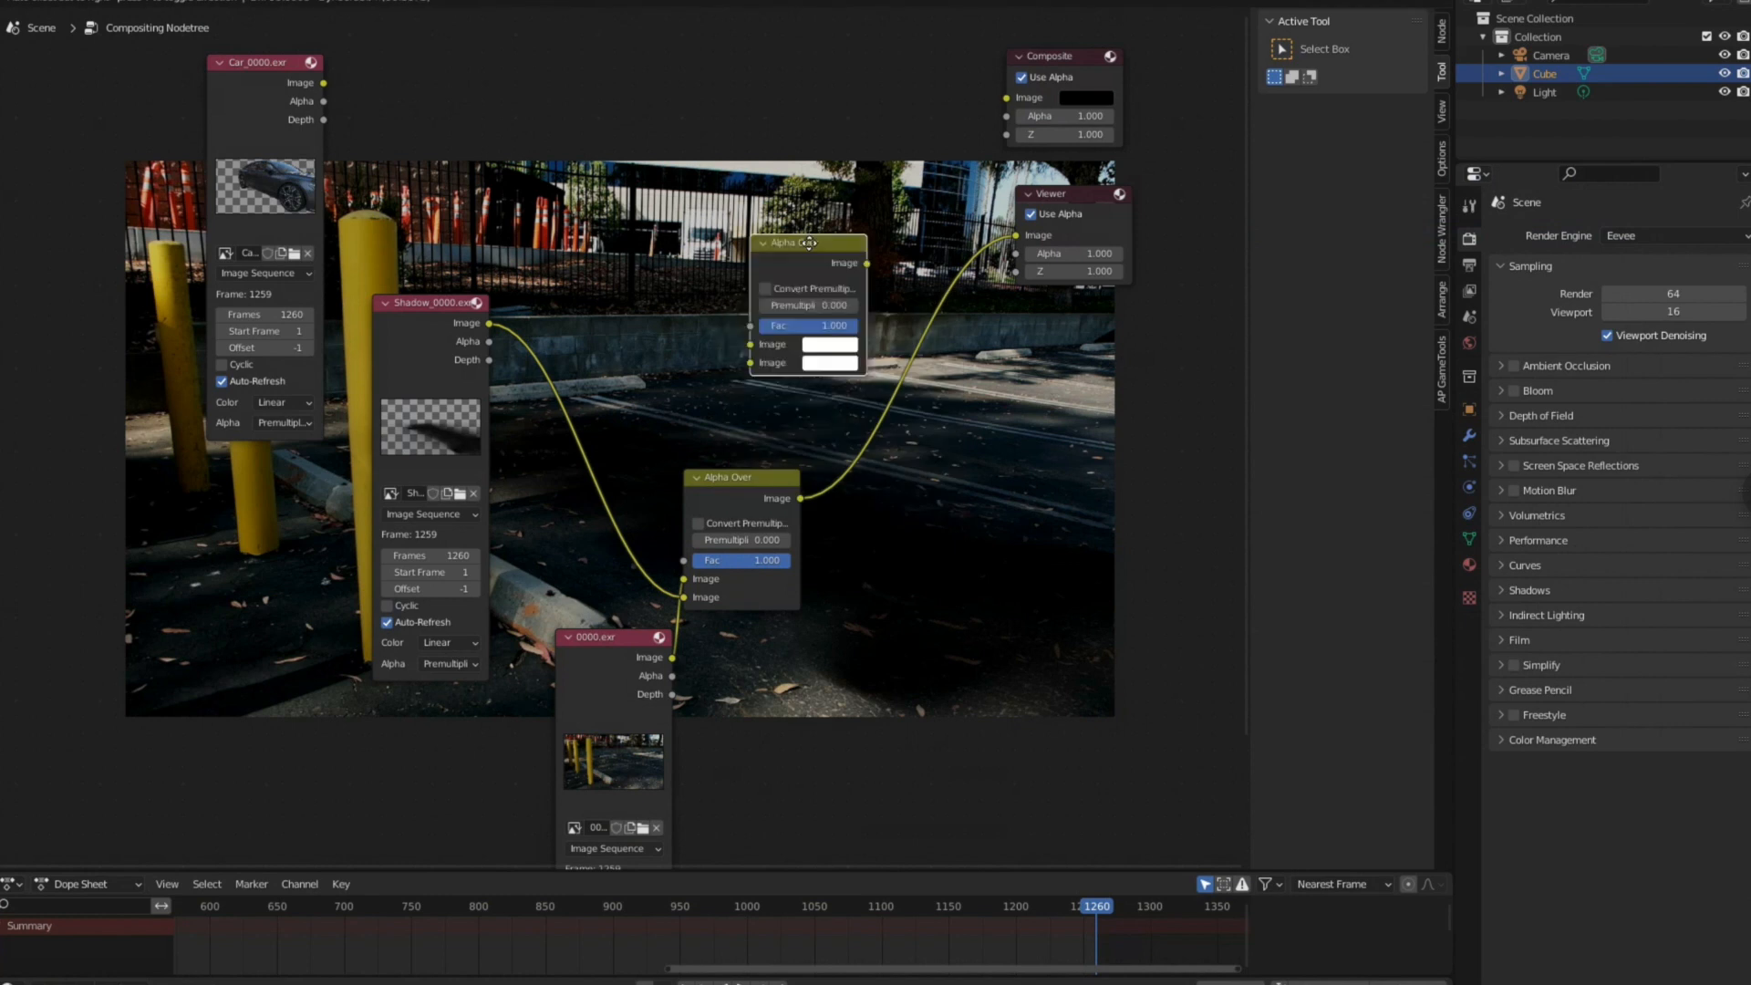
{"action": "left_click", "coordinate": [810, 245]}
Connect the first Alpha Over's output and the car image to the second Alpha Over's first and second Image inputs, and preview it
{"action": "left_click_drag", "start_coordinate": [323, 83], "coordinate": [764, 320]}
{"action": "left_click_drag", "start_coordinate": [801, 497], "coordinate": [764, 306]}
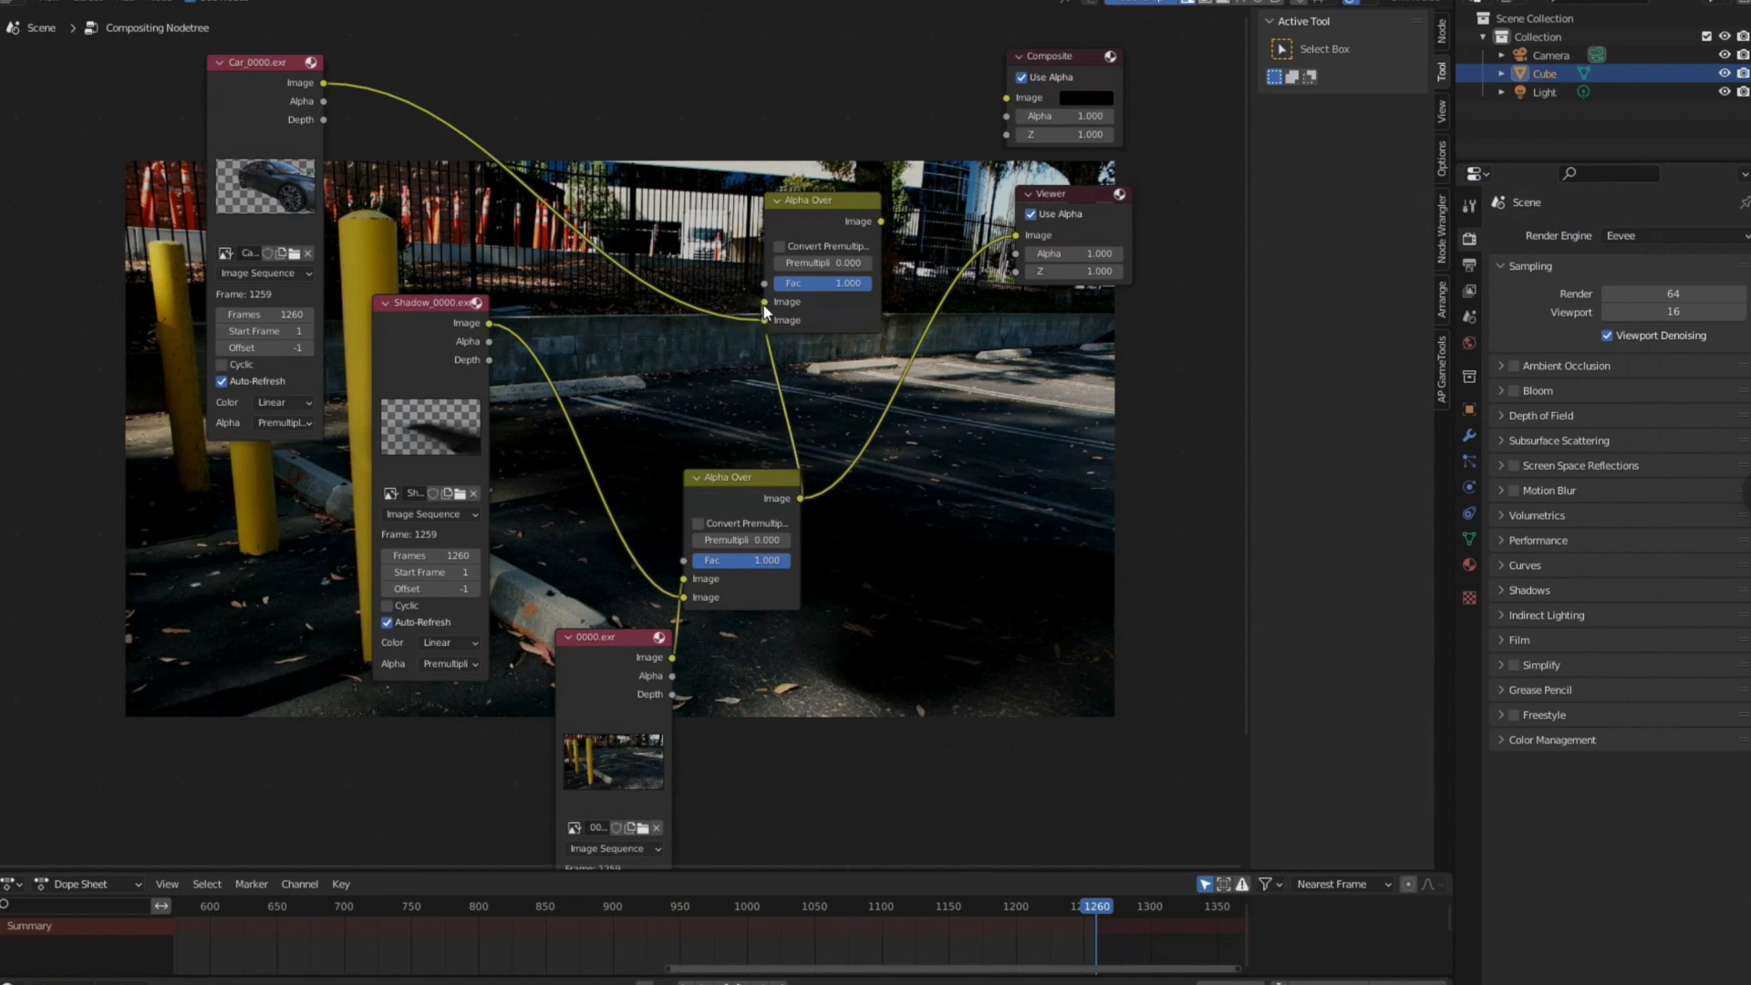
{"action": "left_click", "coordinate": [807, 226], "text": "ctrl+shift"}
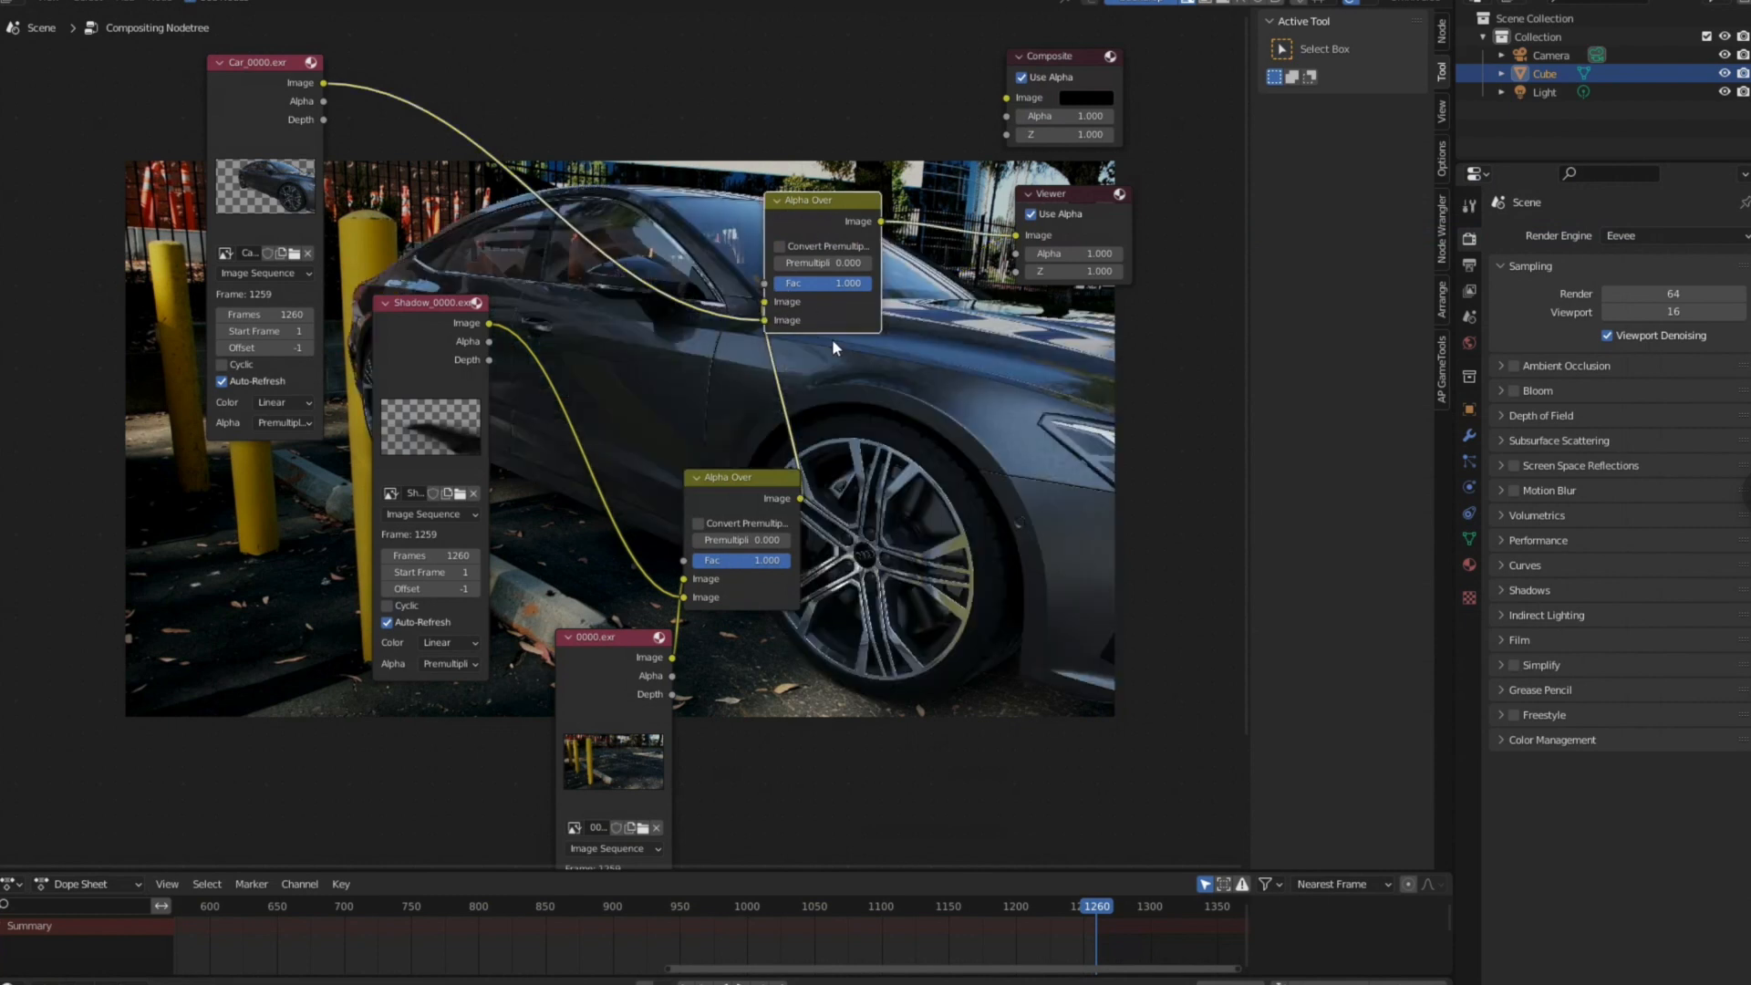
Check the car, shadow and background composite at several earlier frames, ending at frame 1003
{"action": "left_click", "coordinate": [951, 906]}
{"action": "left_click", "coordinate": [821, 905]}
{"action": "left_click", "coordinate": [752, 908]}
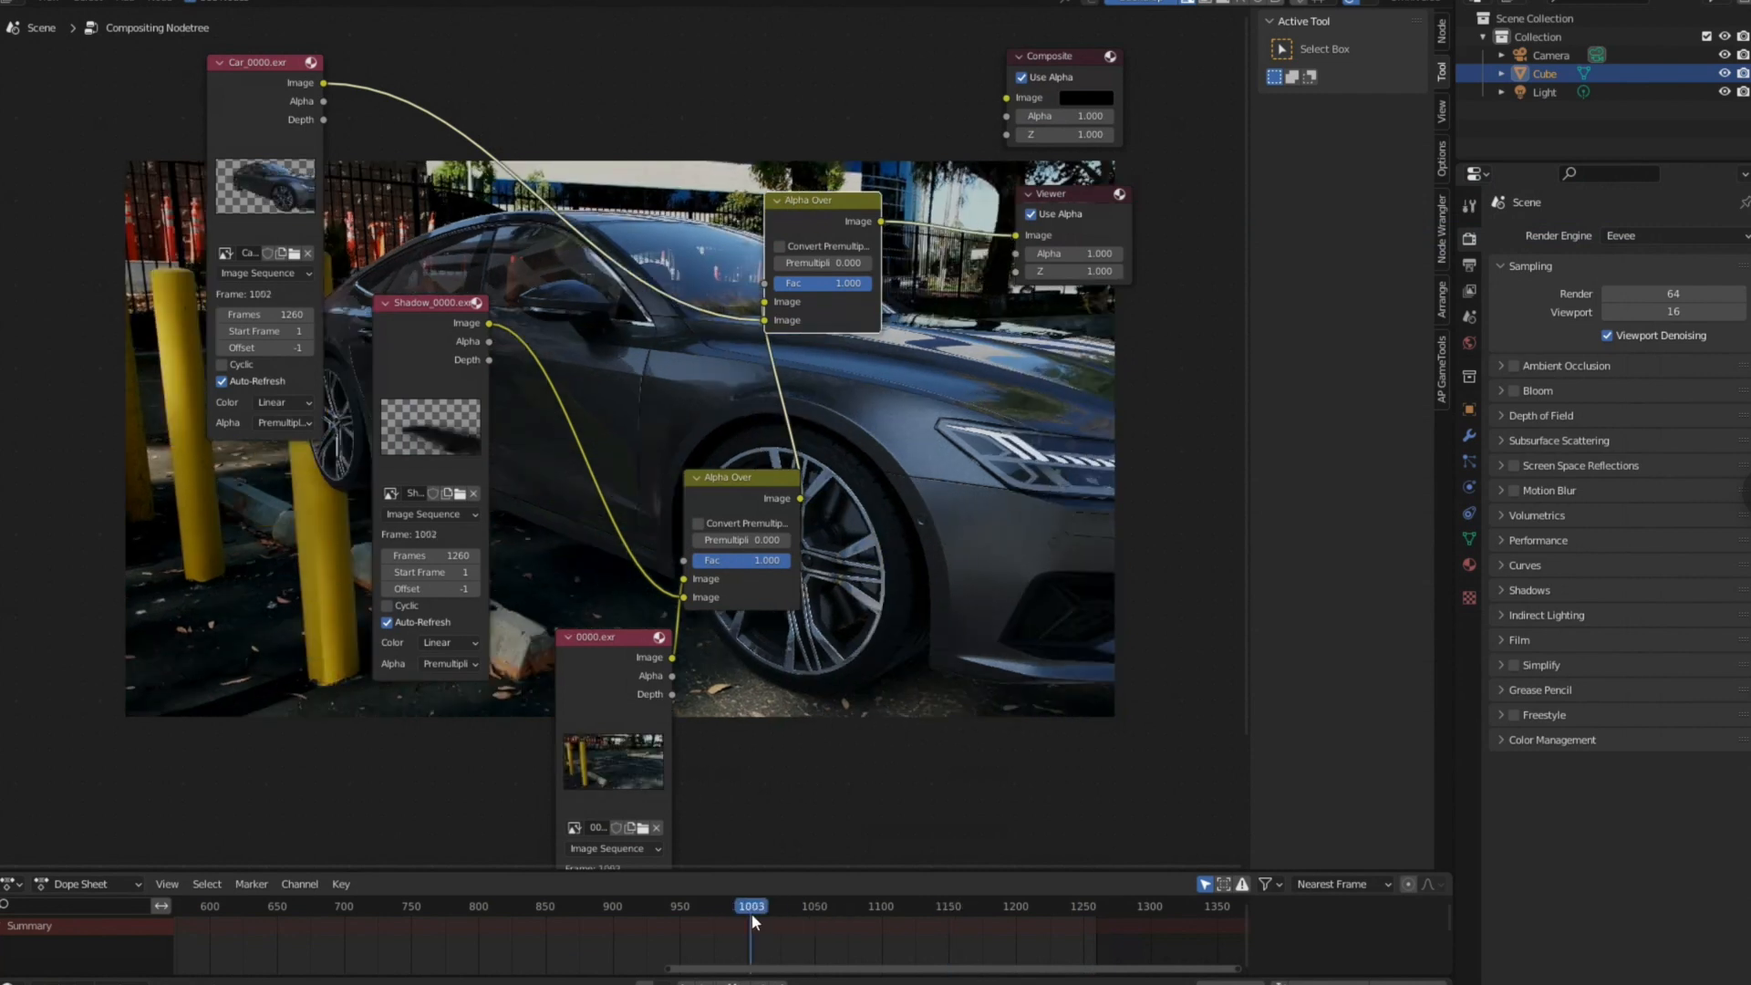
Insert a Color Balance node between the car image and the upper Alpha Over node, and lower its Gain brightness slightly
{"action": "key", "text": "shift+a"}
{"action": "type", "text": "co"}
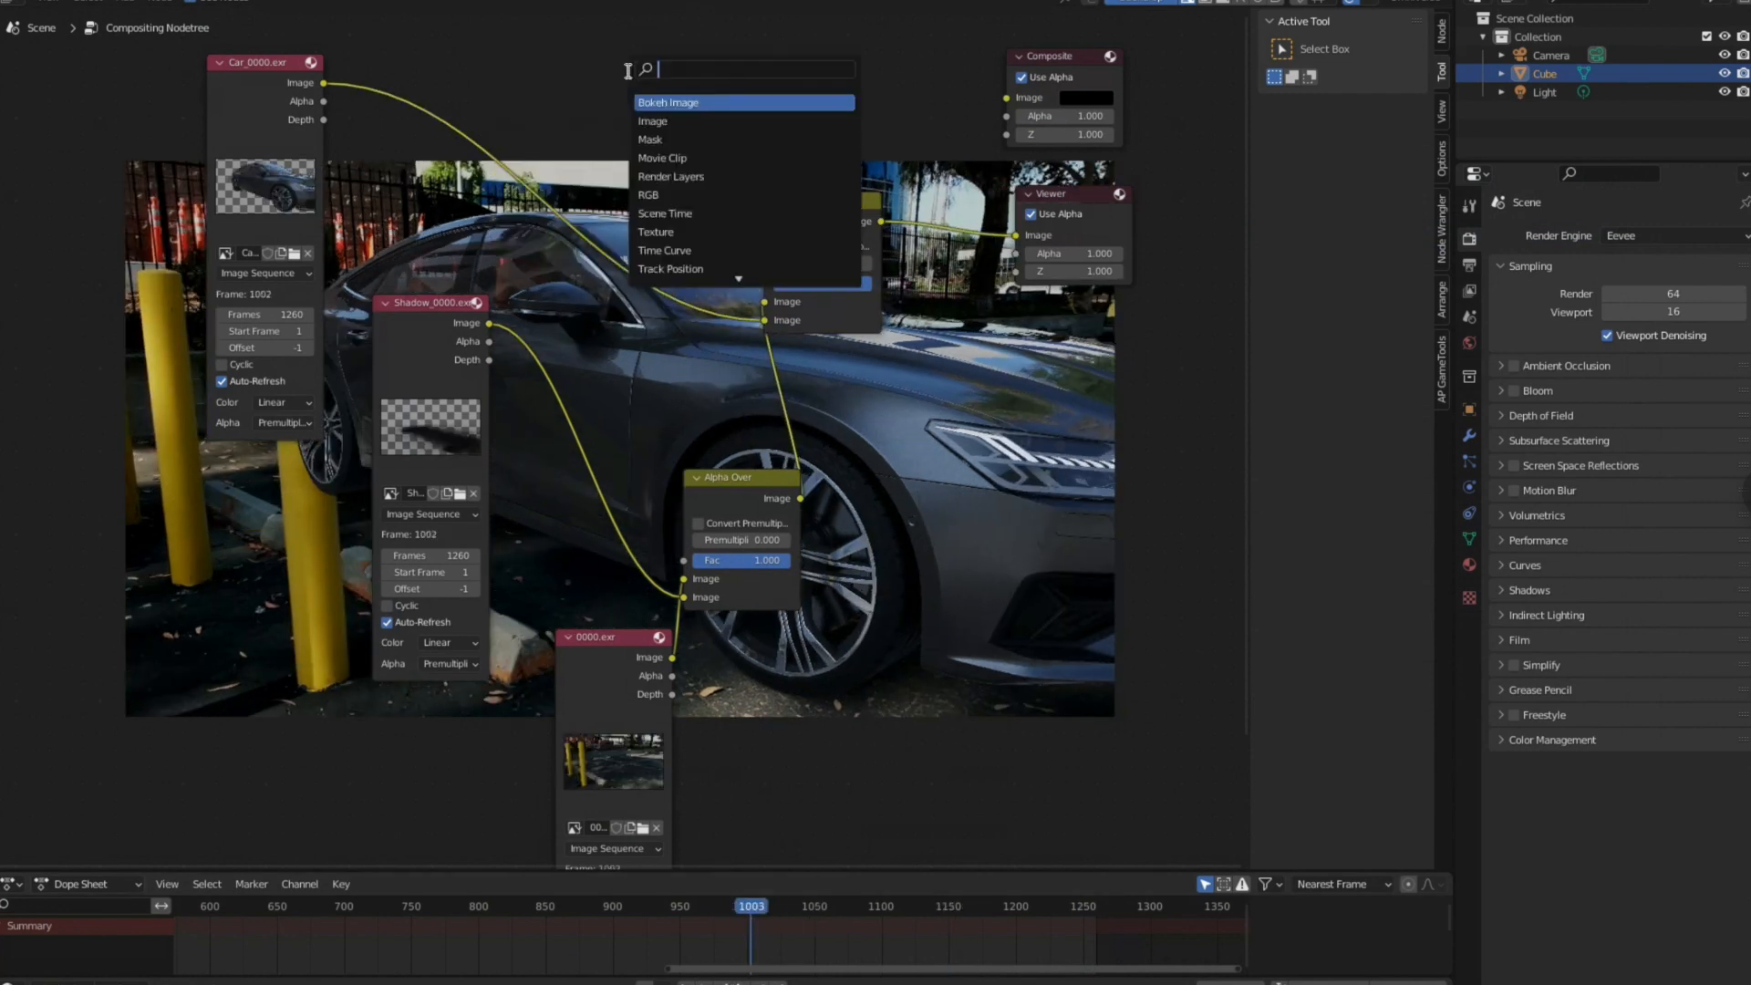
{"action": "type", "text": "lor"}
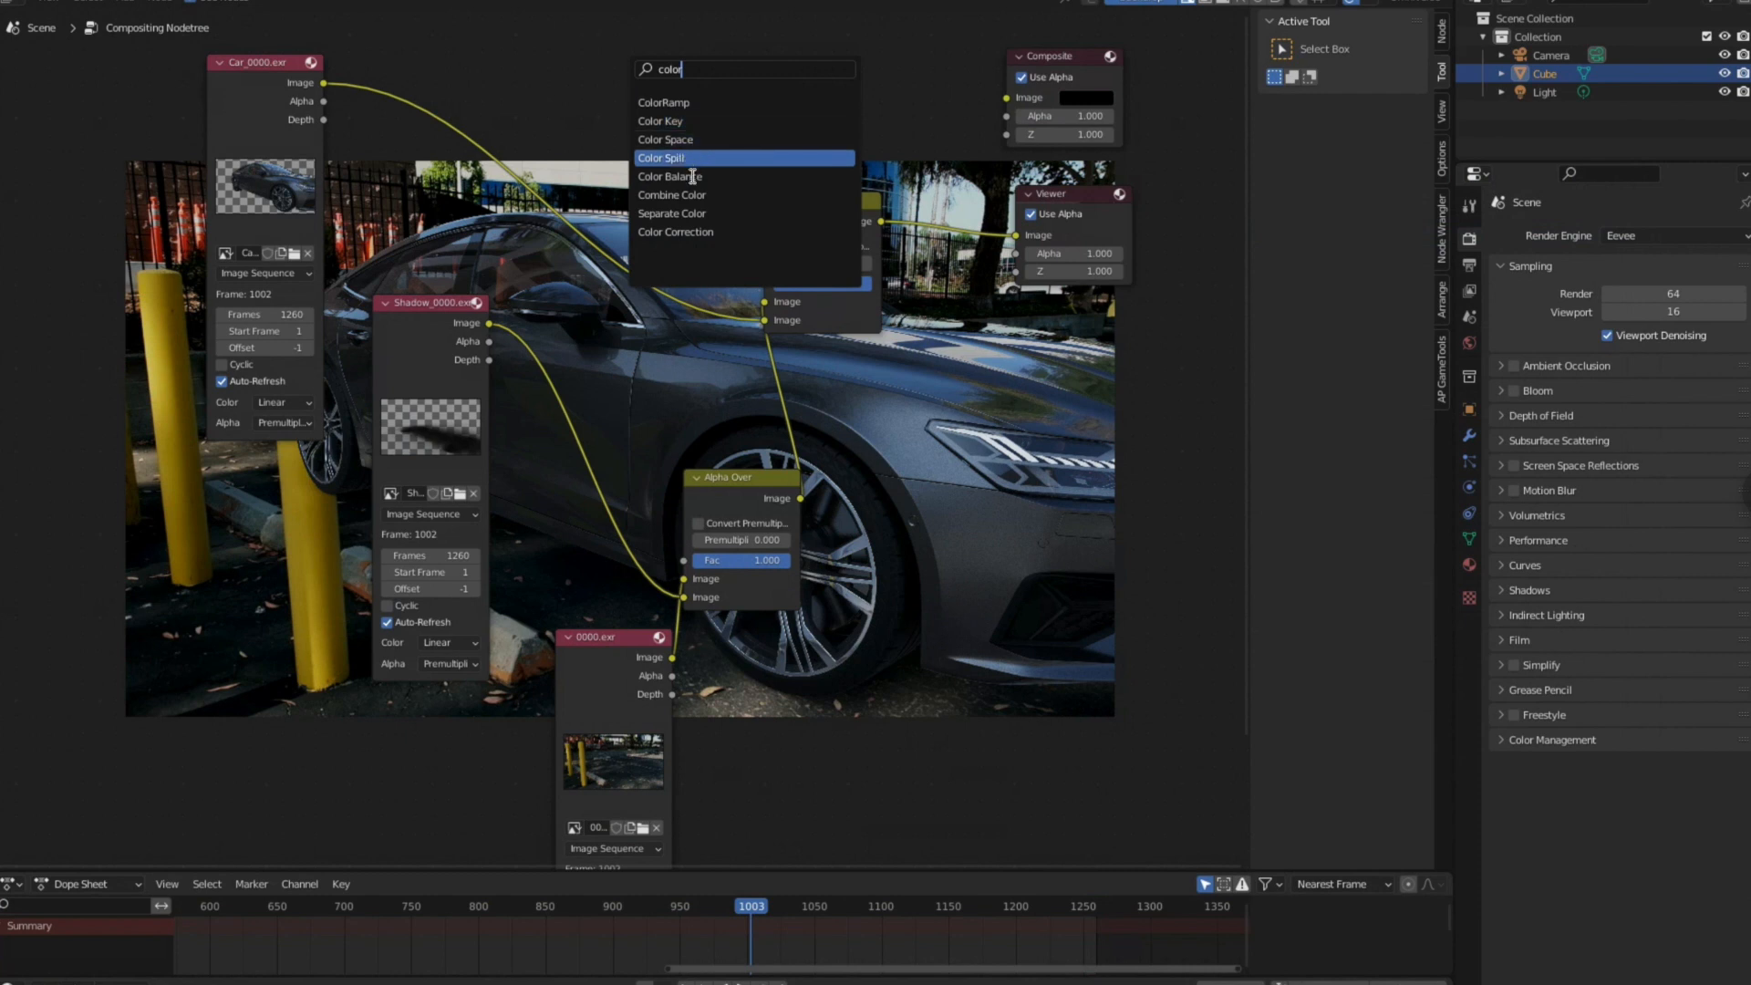
{"action": "left_click", "coordinate": [692, 178]}
{"action": "left_click", "coordinate": [515, 137]}
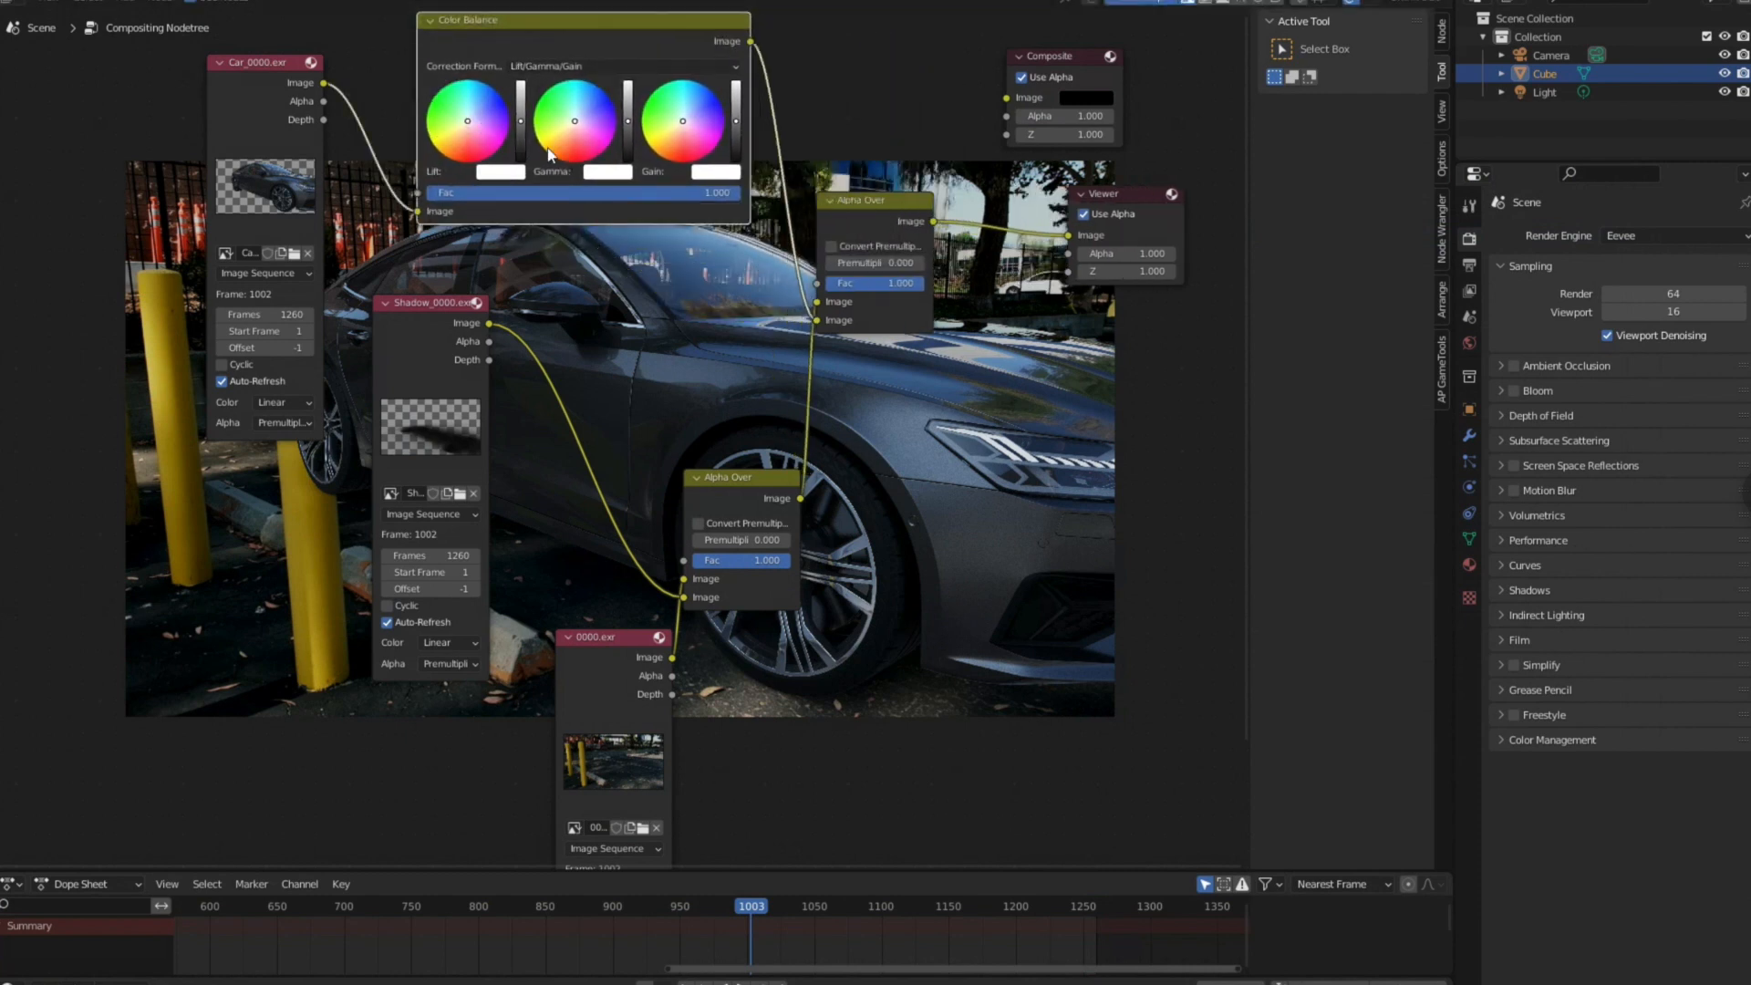
{"action": "left_click_drag", "start_coordinate": [735, 128], "coordinate": [735, 128]}
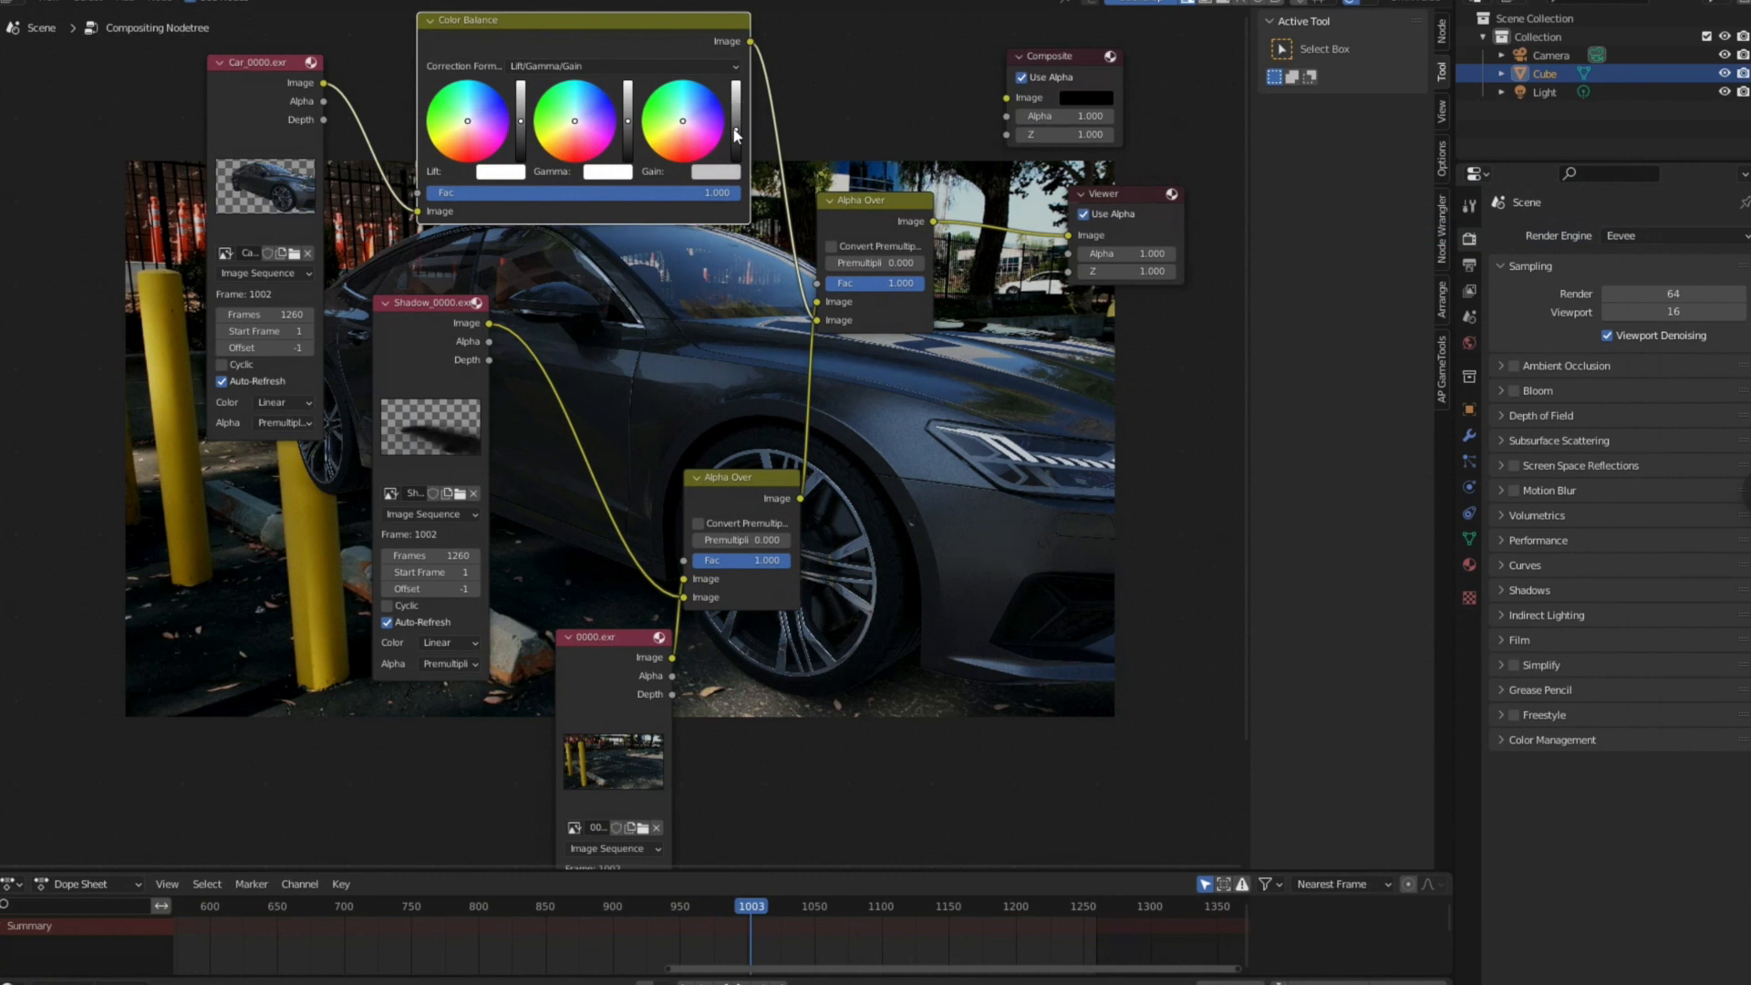
Connect the upper Alpha Over node's Image output to the Composite node's Image input, keeping the Viewer link
{"action": "key", "text": "v"}
{"action": "key", "text": "v"}
{"action": "key", "text": "v"}
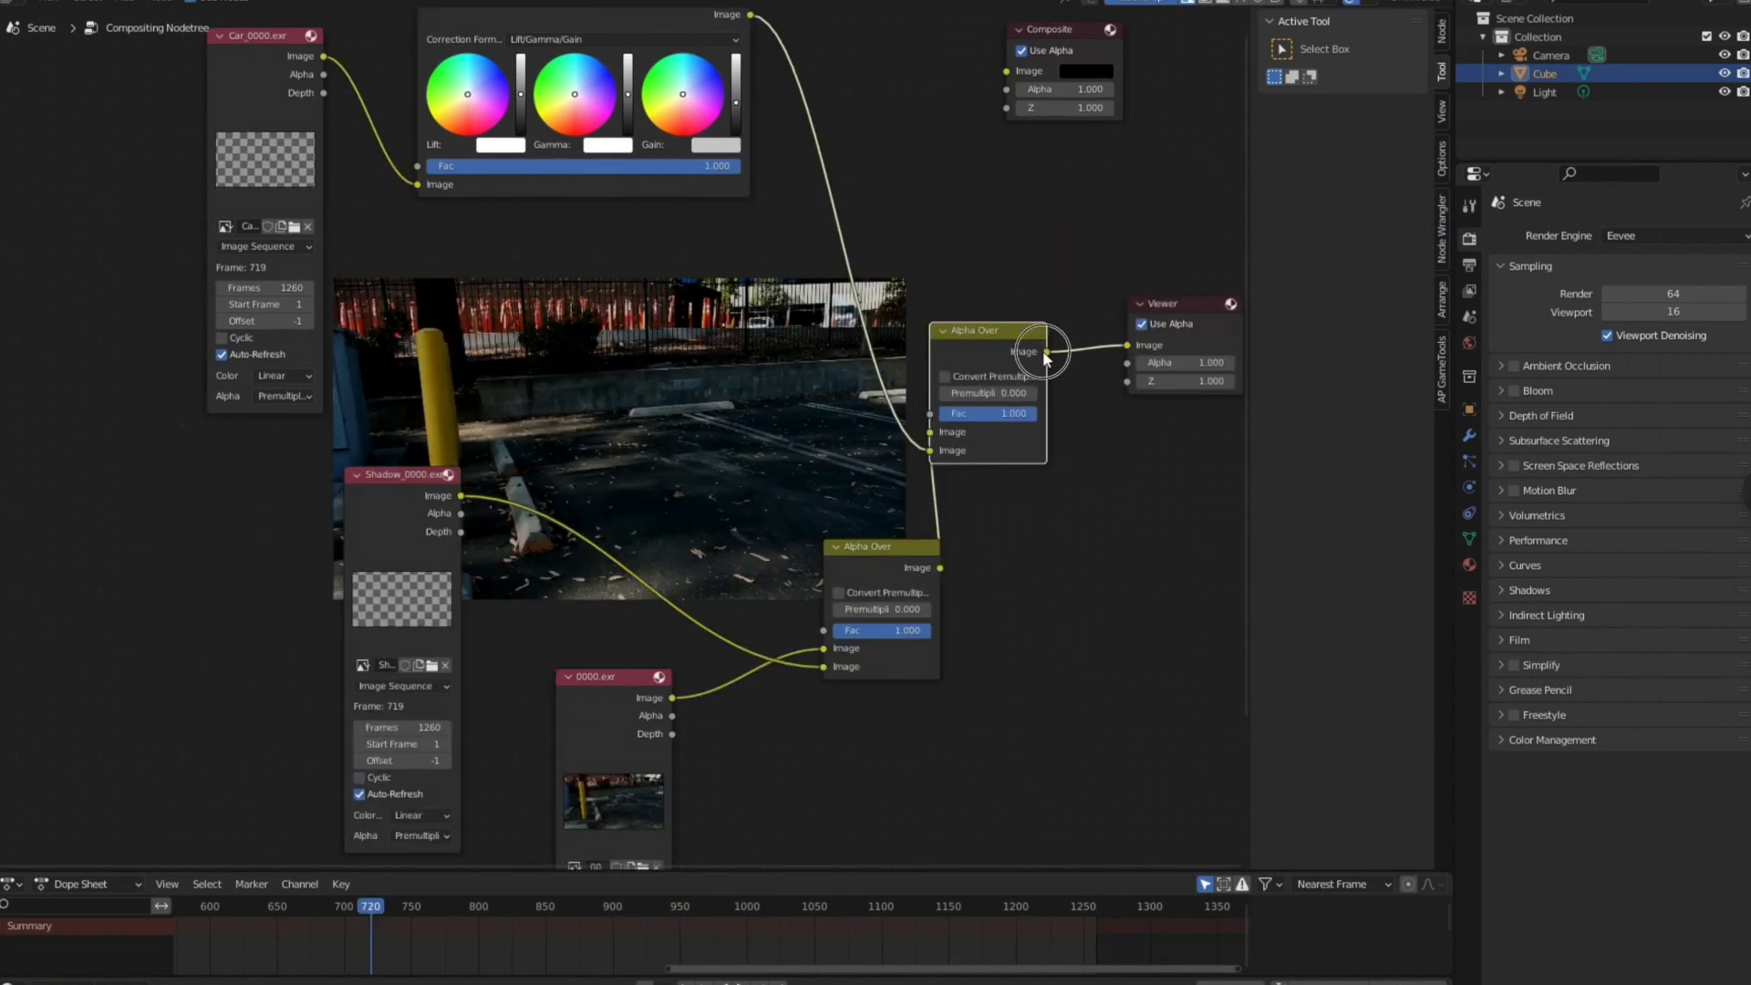
{"action": "left_click_drag", "start_coordinate": [1045, 351], "coordinate": [1006, 72]}
{"action": "left_click", "coordinate": [1003, 238]}
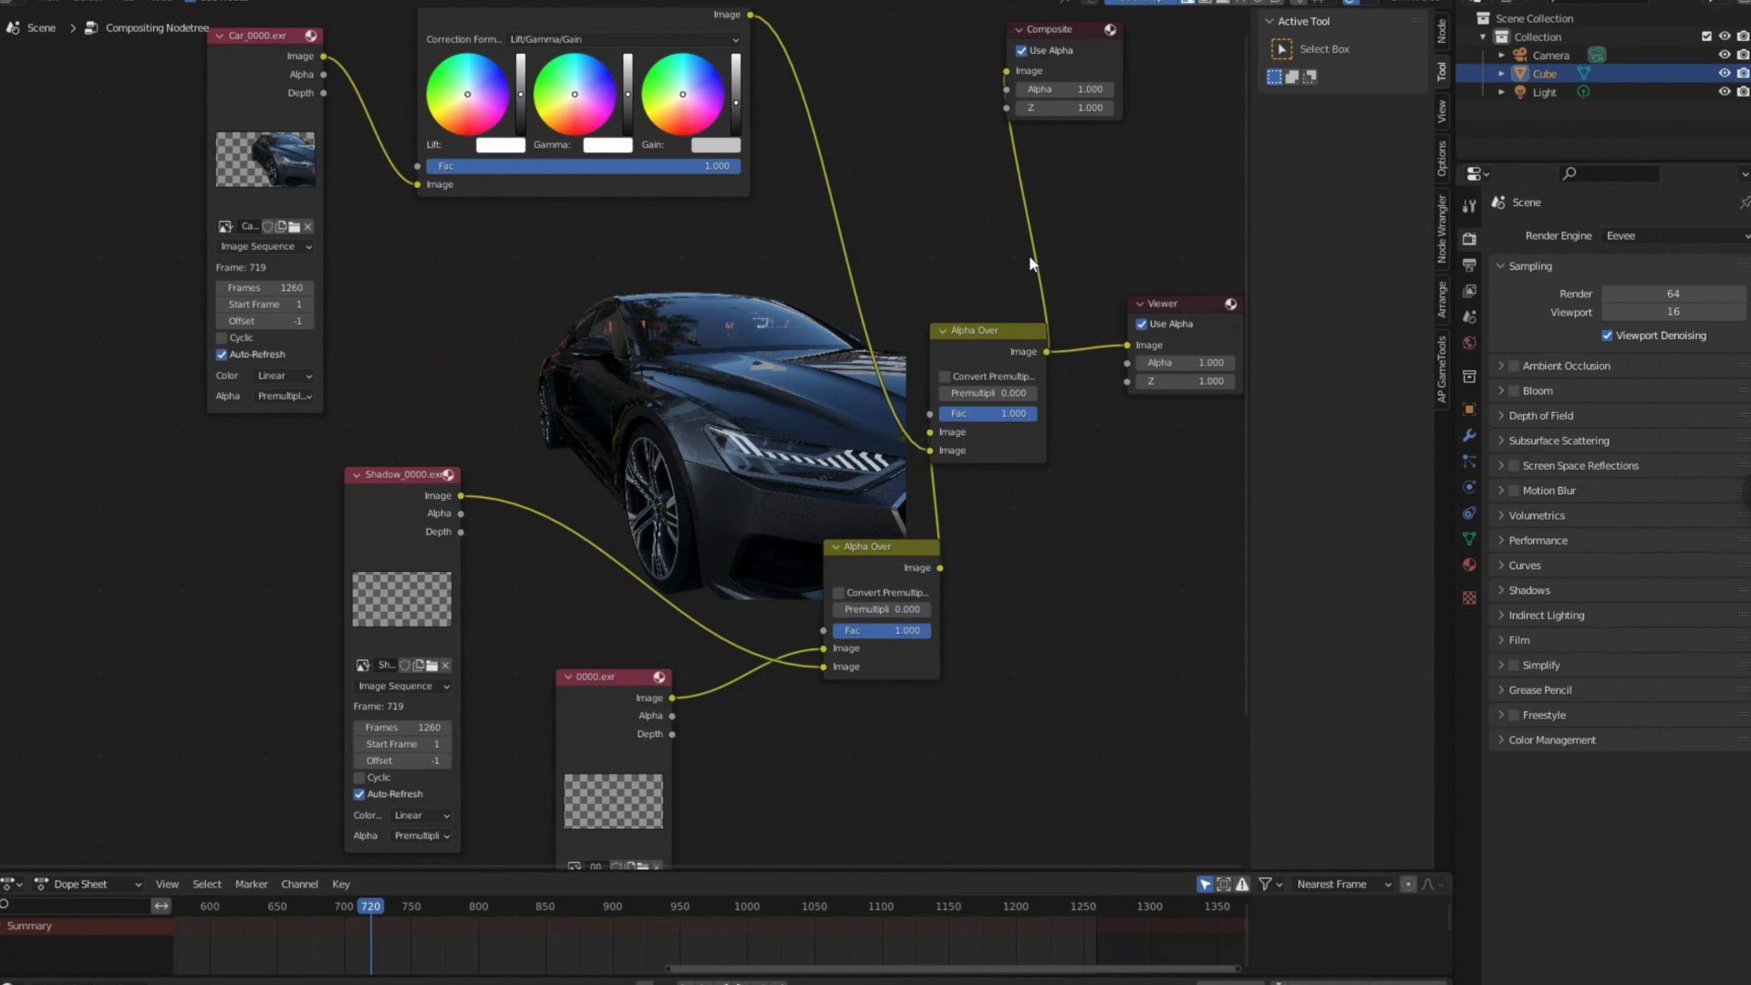
Render frame 720 and inspect the composited car and its surroundings up close and as a whole
{"action": "key", "text": "F12"}
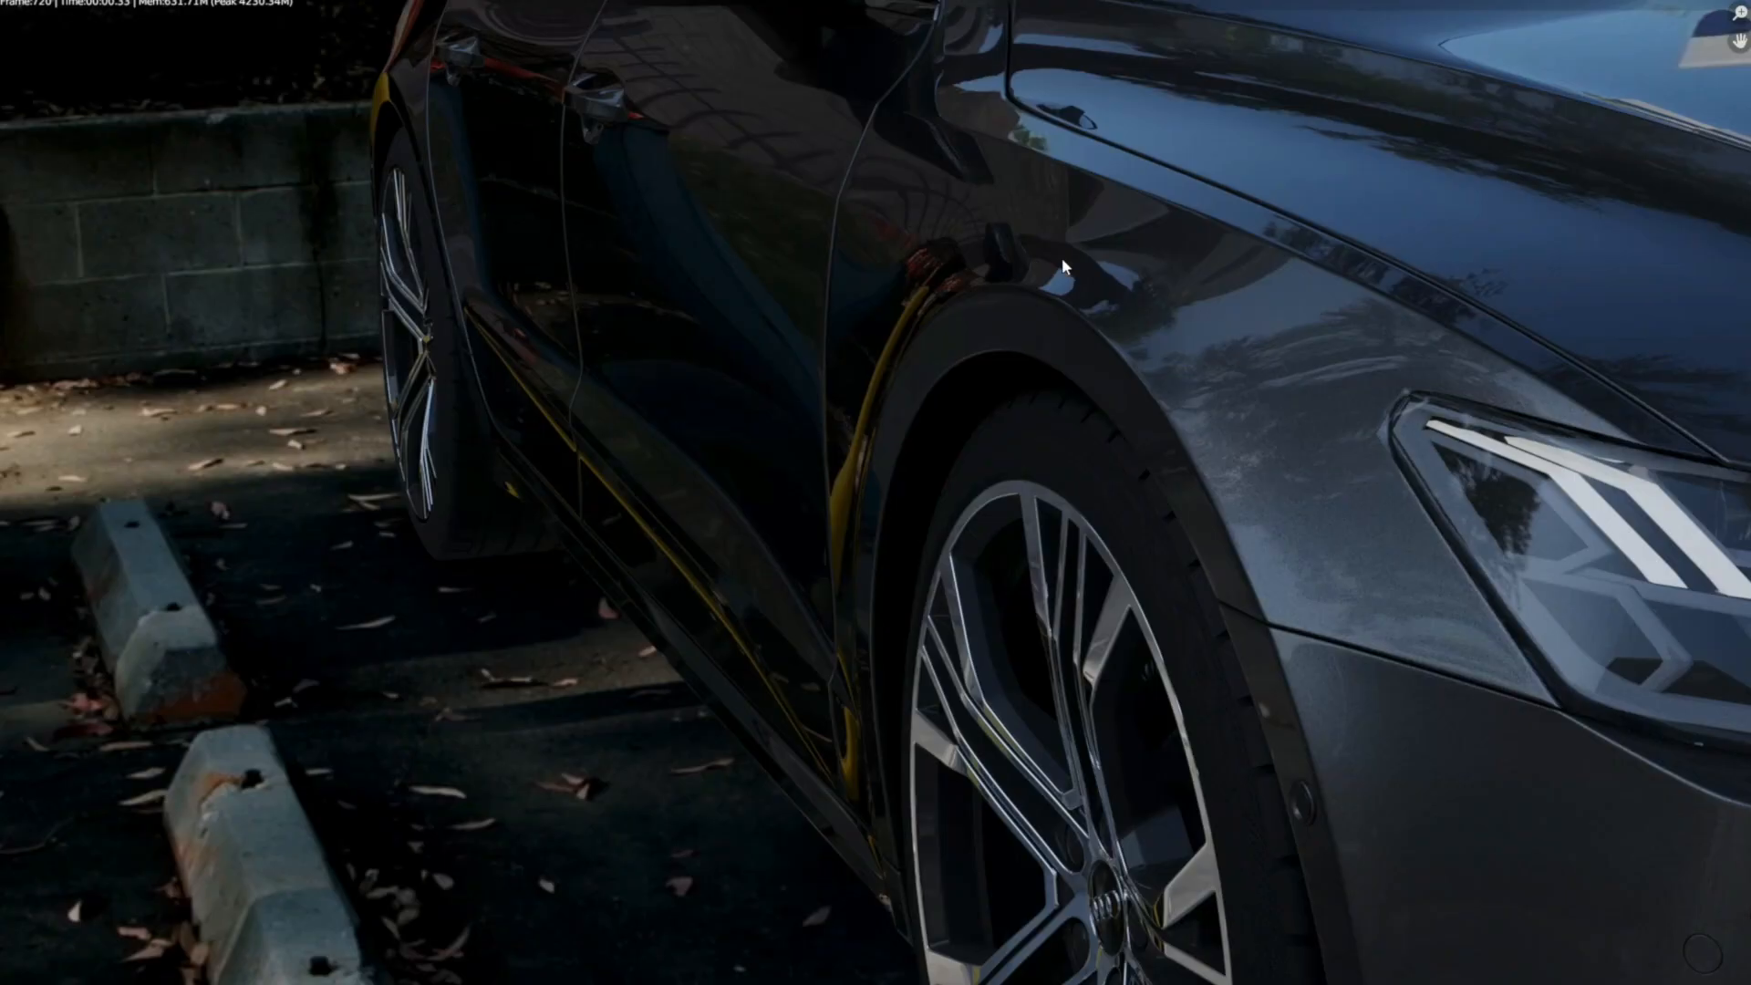
{"action": "scroll", "coordinate": [839, 403], "scroll_direction": "down", "scroll_amount": 3}
{"action": "scroll", "coordinate": [838, 403], "scroll_direction": "up", "scroll_amount": 4}
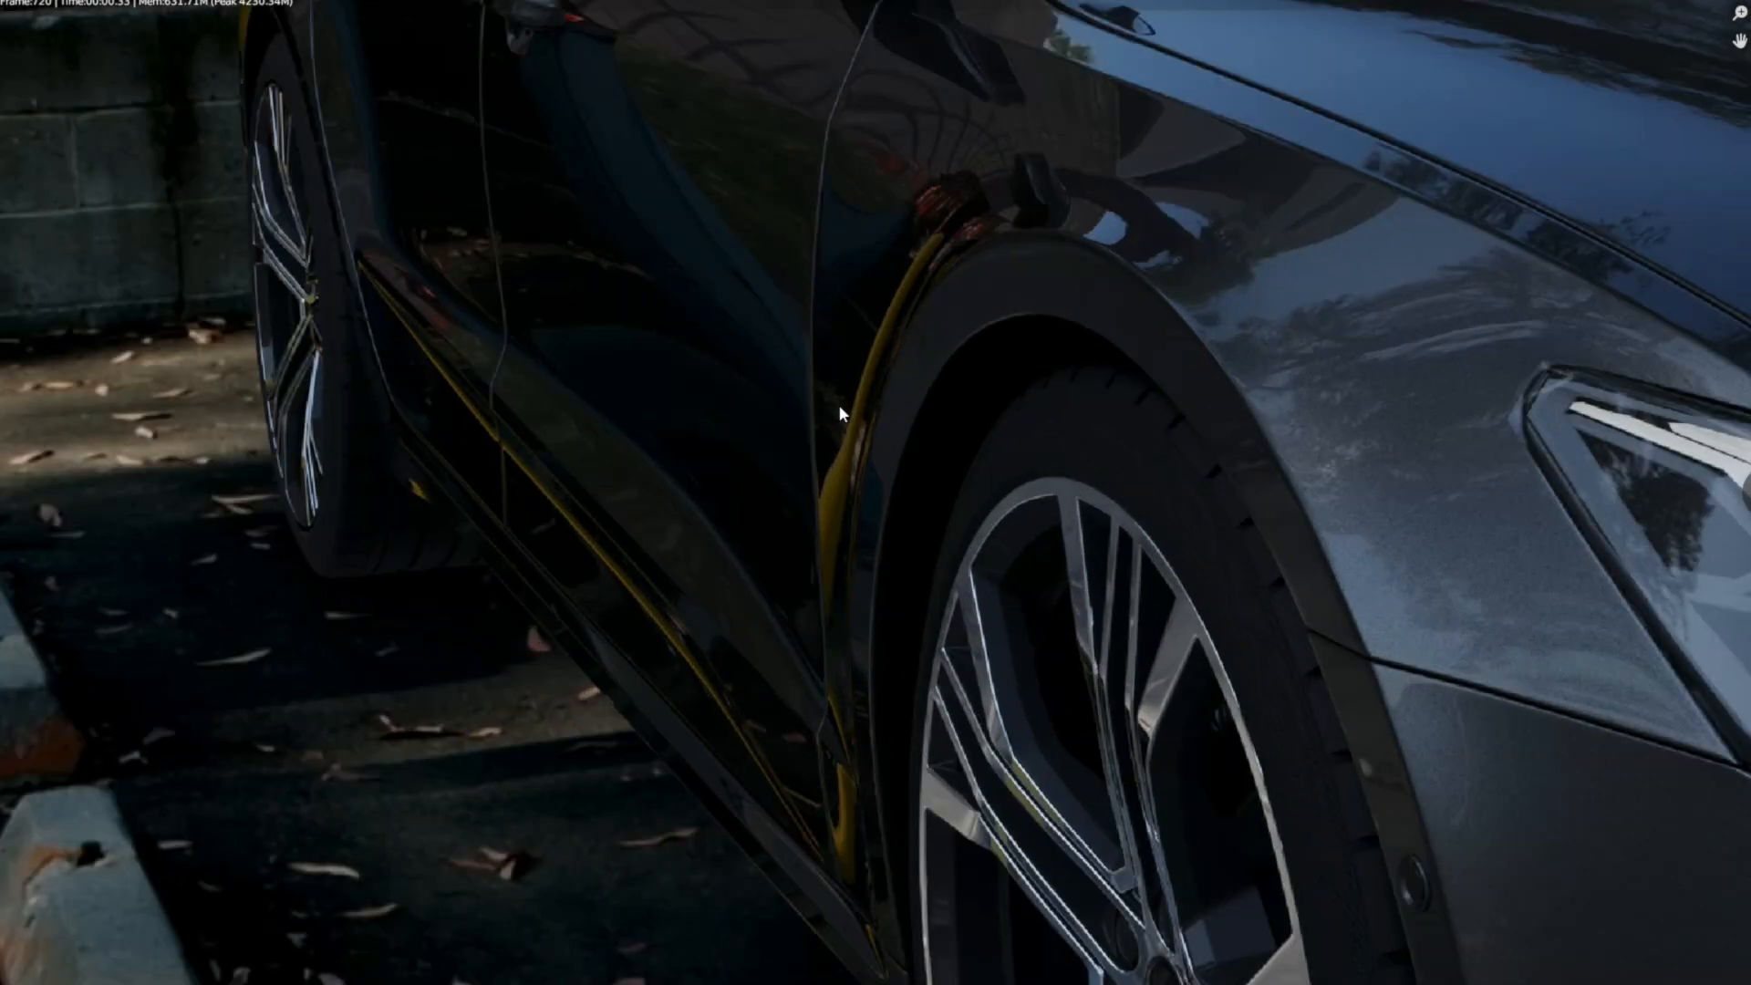
{"action": "scroll", "coordinate": [839, 403], "scroll_direction": "down", "scroll_amount": 3}
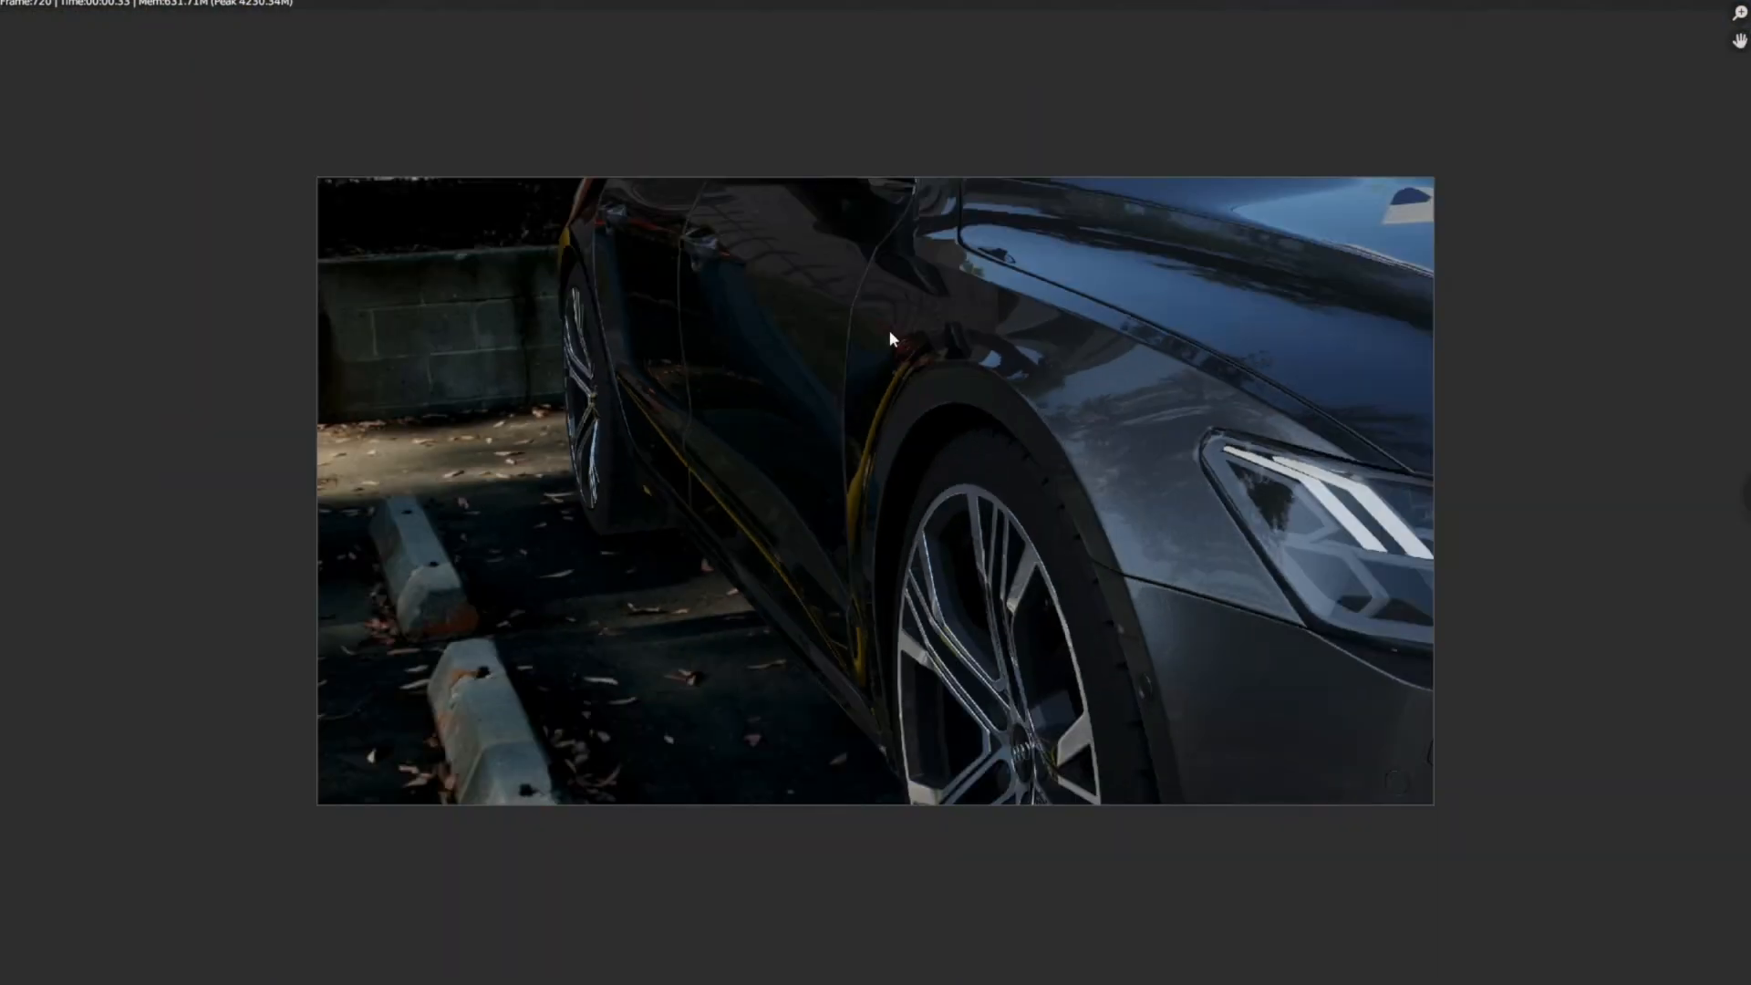